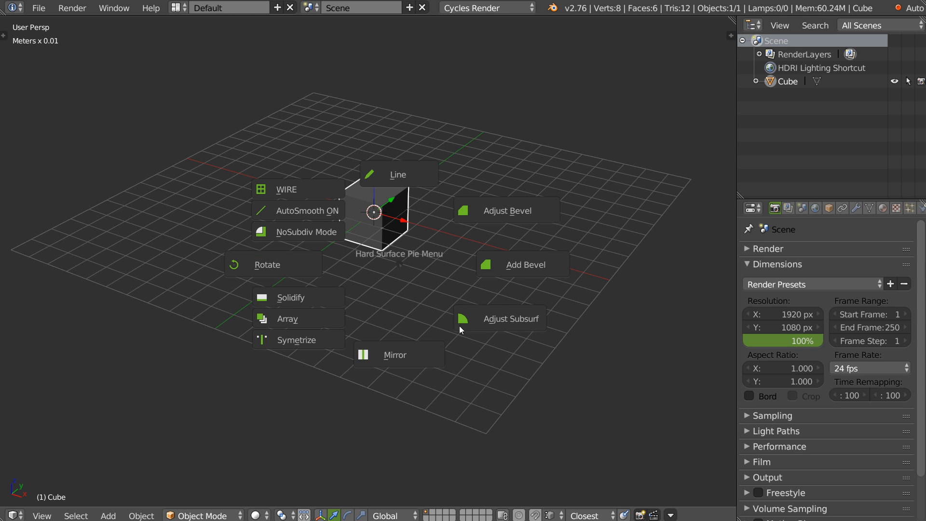
- Rotate the cube by two increments about each of the X, Y and Z axes with the Rotate tool
left_click(273, 268)
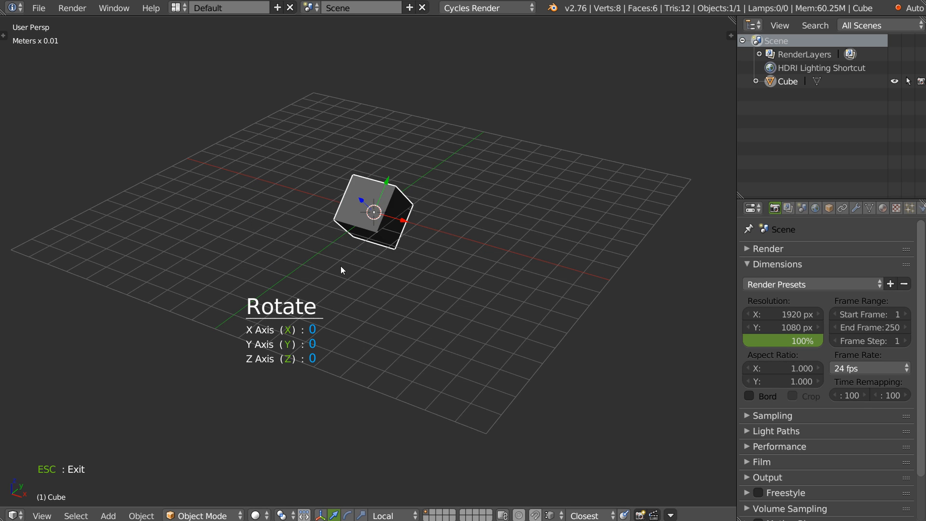
key("x")
key("z")
key("z")
key("z")
key("z")
key("z")
key("z")
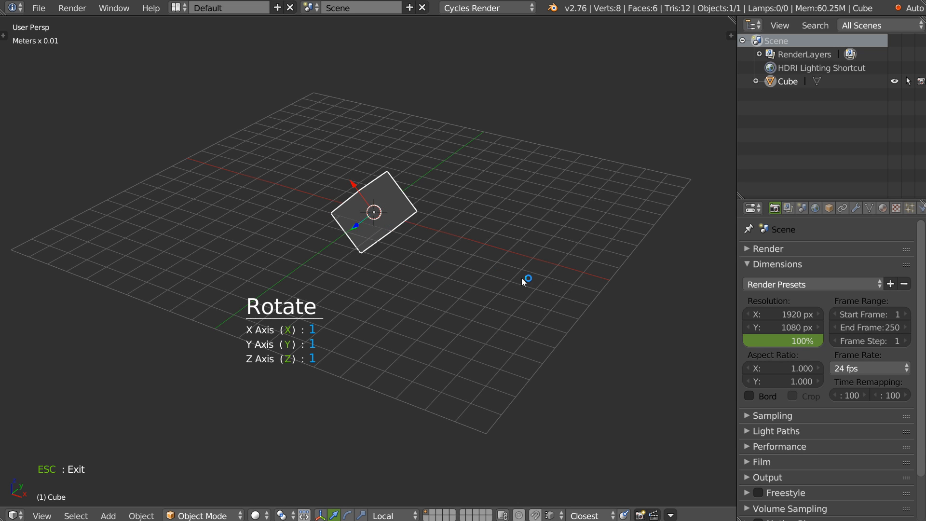
key("y")
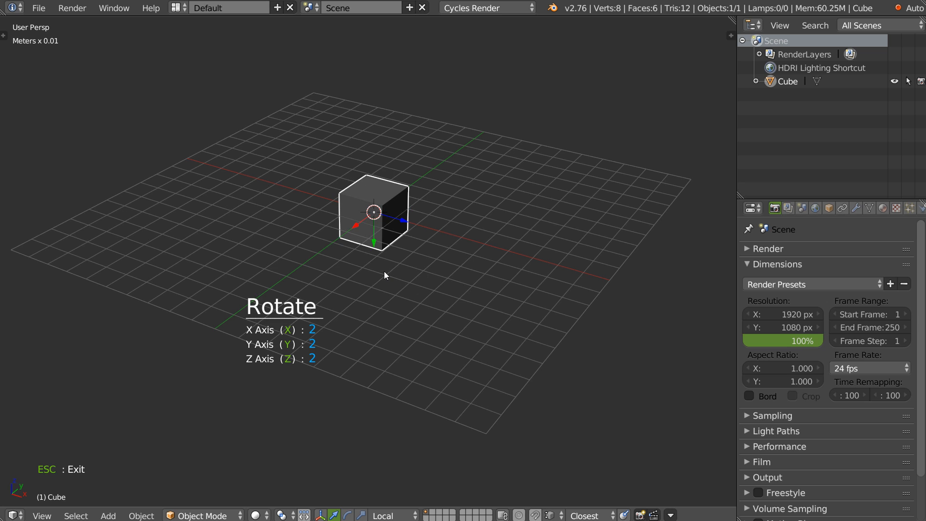
key("Escape")
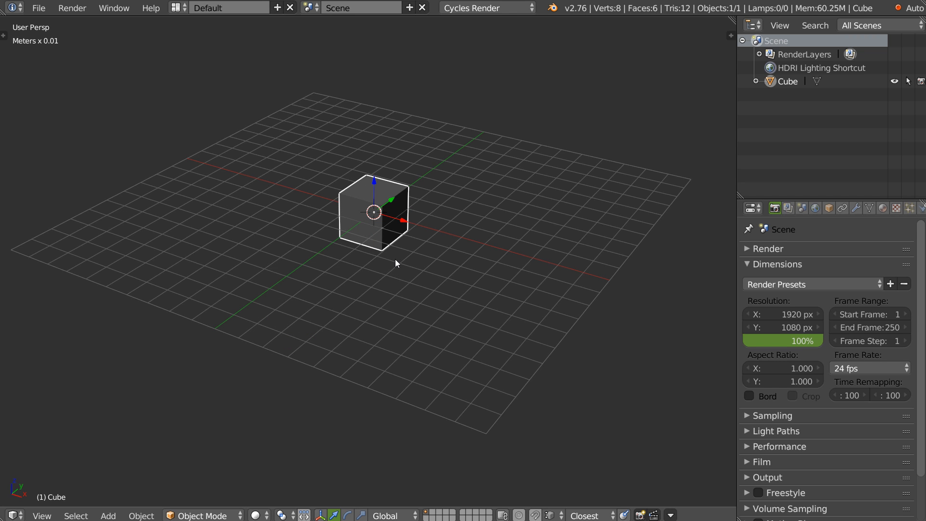
- Try an Array on the cube with different counts and offset axes, and undo the cube's rotation
key("q")
left_click(297, 316)
scroll(376, 310, "up", 5)
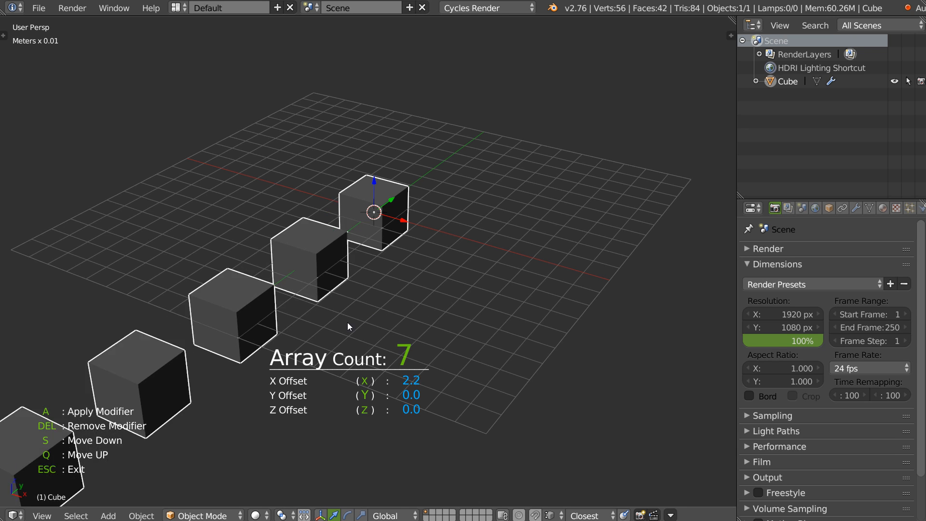
scroll(318, 335, "down", 6)
key("y")
scroll(318, 334, "up", 9)
scroll(356, 303, "down", 9)
scroll(358, 312, "up", 2)
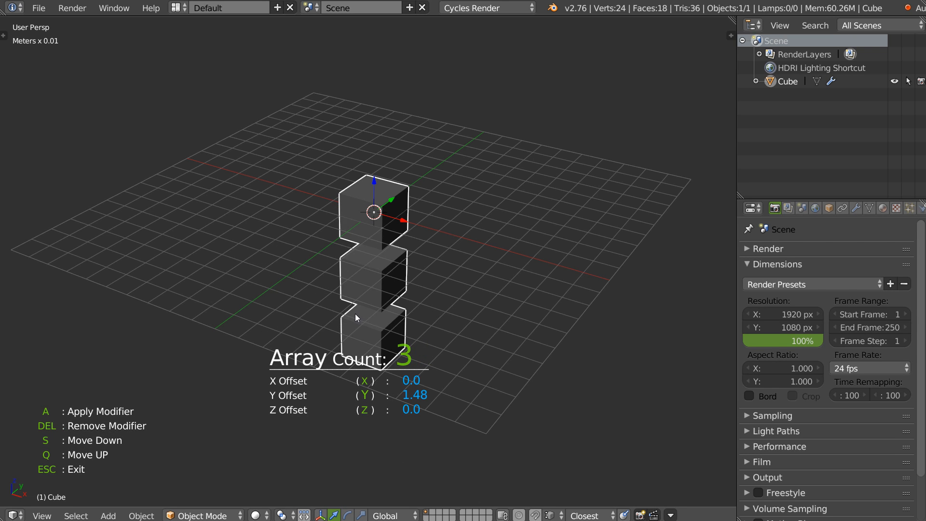
key("z")
key("Escape")
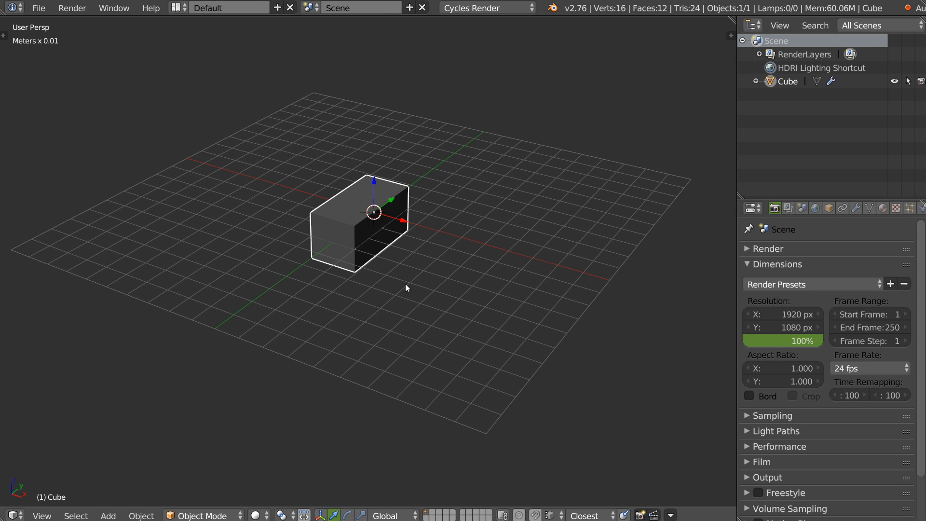
key("ctrl+z")
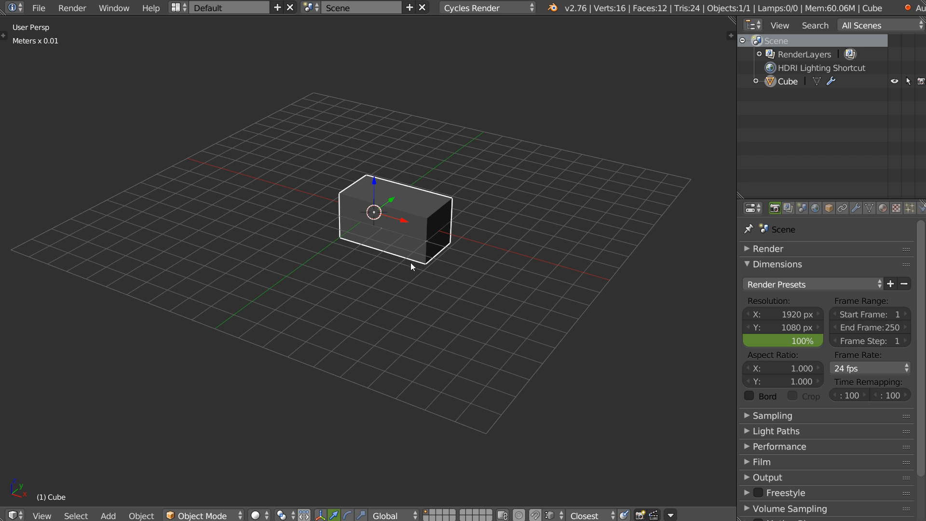
- Adjust the cube's Array to a count of 5 stacked along Z with a 1.14 offset
key("q")
left_click(307, 325)
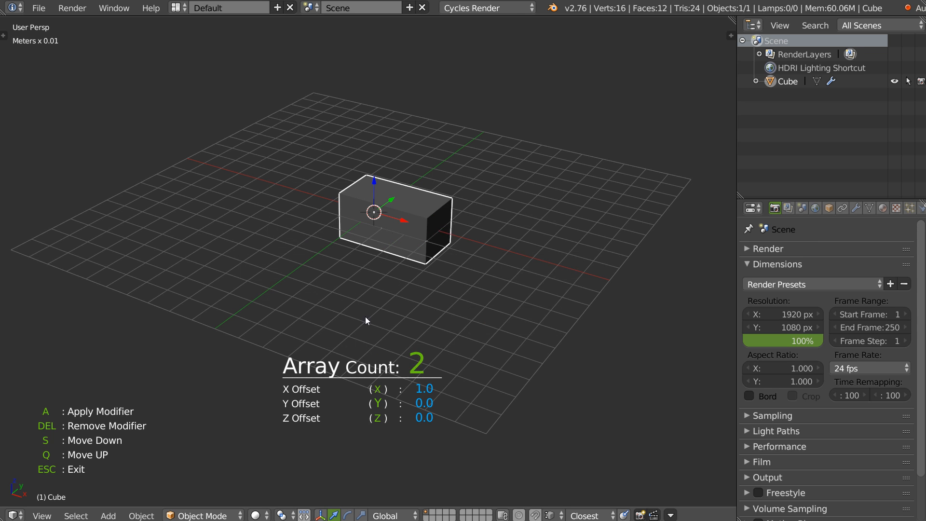
scroll(381, 310, "up", 3)
scroll(324, 308, "down", 4)
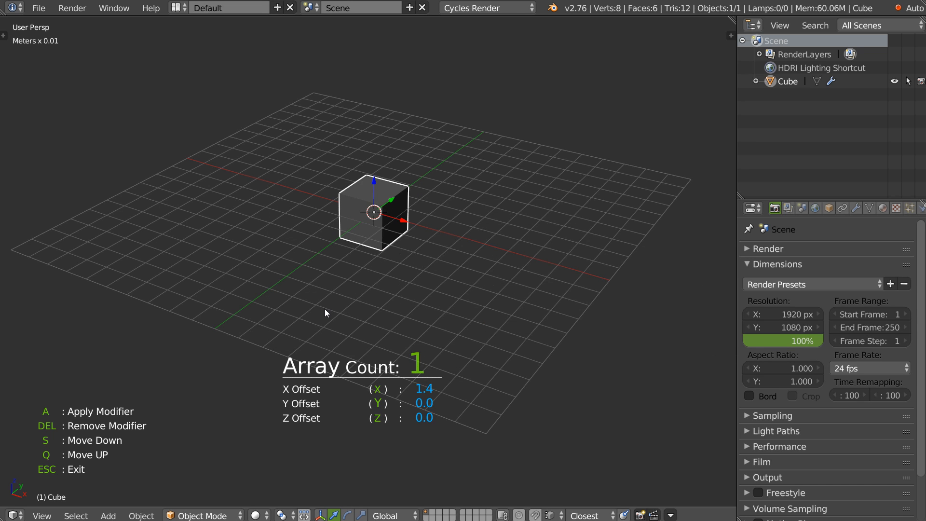
scroll(331, 308, "up", 7)
key("z")
scroll(370, 296, "down", 6)
scroll(395, 294, "up", 3)
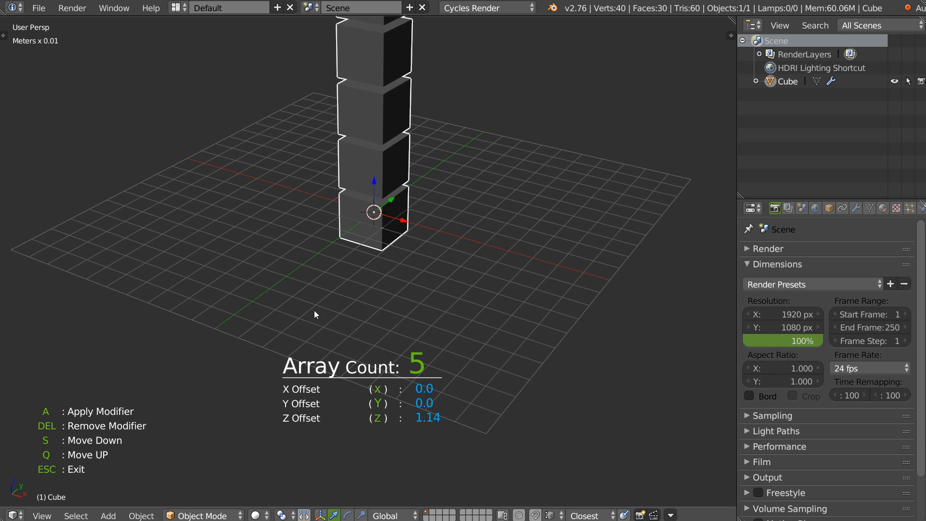
- Switch the Array to a 1.15 offset along Y with a count of 5, and remove the modifier
scroll(408, 297, "down", 1)
key("y")
scroll(406, 296, "up", 2)
scroll(400, 297, "down", 3)
scroll(420, 296, "up", 2)
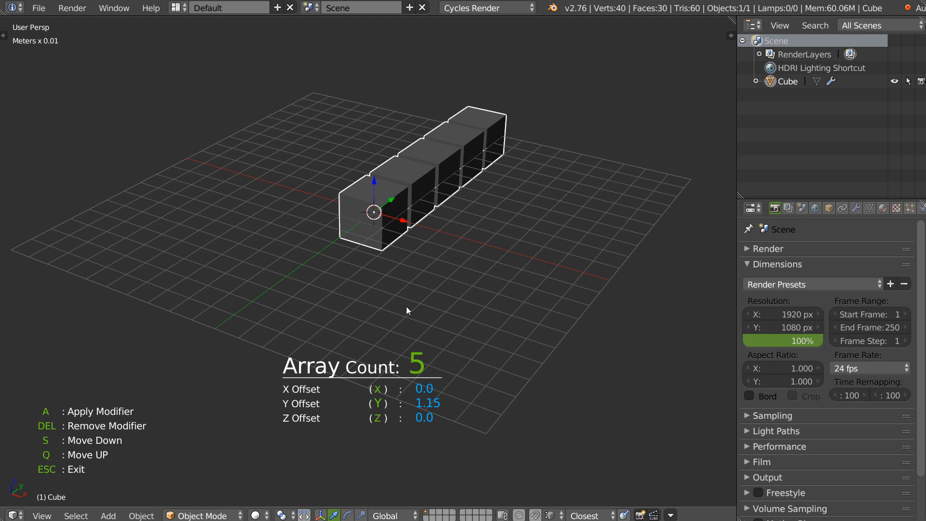
key("Delete")
- Try to pull an upper corner vertex of the cube outward in Edit Mode and undo the move
middle_click_drag(440, 278, 392, 264)
key("space")
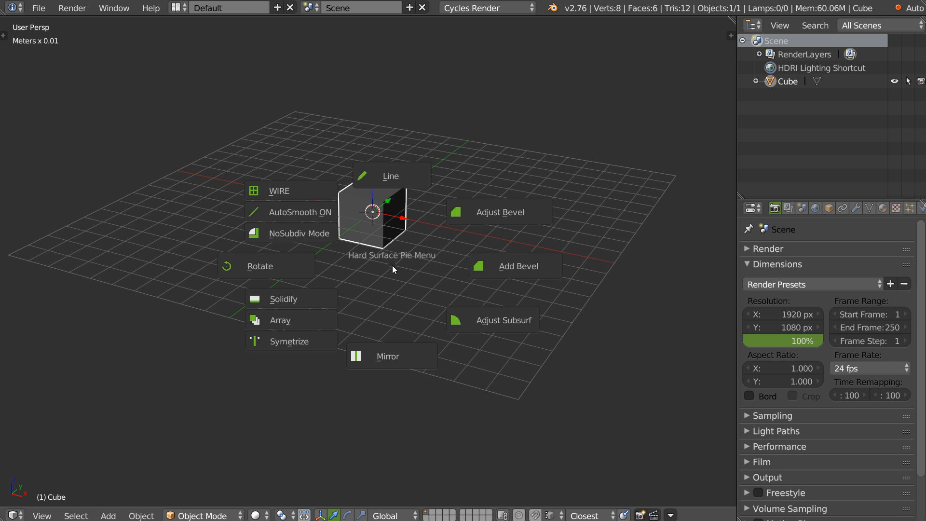
left_click(305, 337)
middle_click_drag(353, 299, 447, 235)
key("Tab")
left_click_drag(409, 184, 462, 146)
key("KP_1")
middle_click_drag(397, 250, 410, 290)
key("ctrl+z")
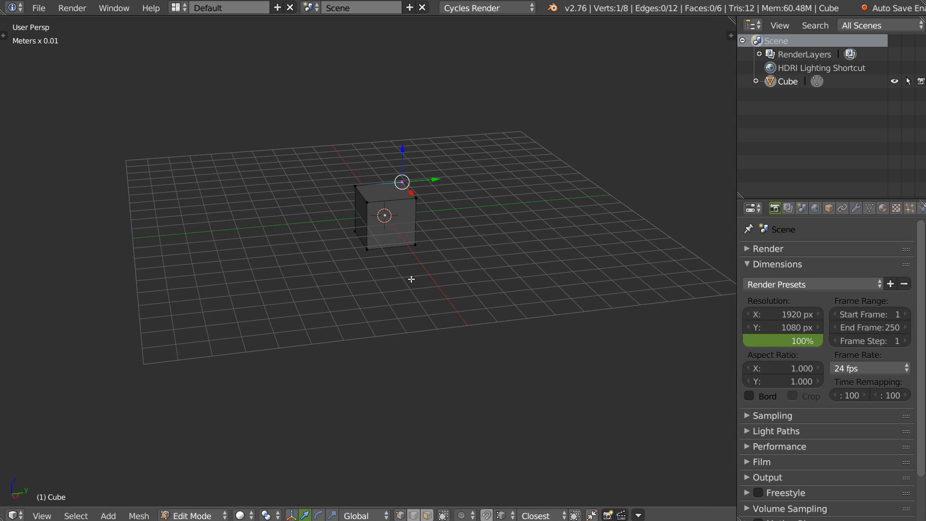
- Pull the cube's upper rear corner vertex on the positive X side outward and return to Object Mode
key("KP_1")
middle_click_drag(363, 256, 378, 277)
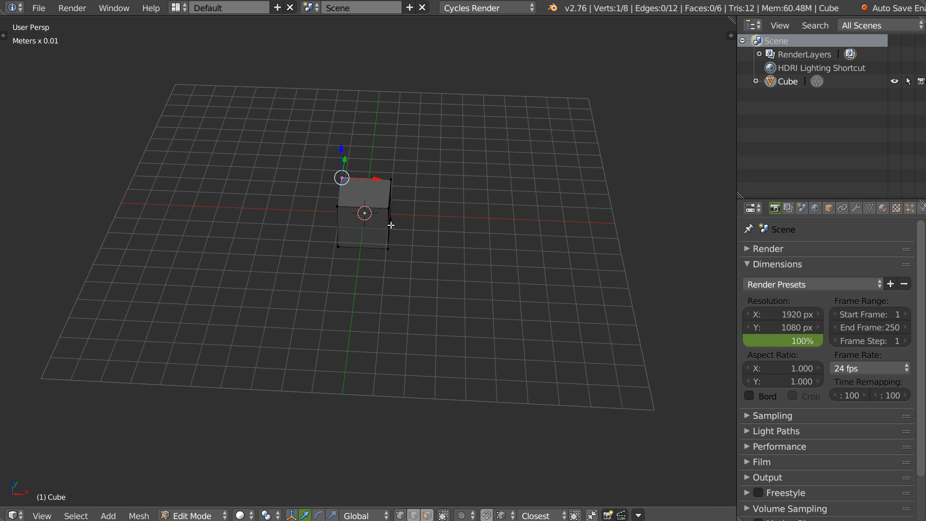
right_click_drag(394, 170, 448, 143)
key("Tab")
- Try Symetrize on the deformed cube, combining the X, Y and Z axes, and exit the tool
key("space")
left_click(318, 294)
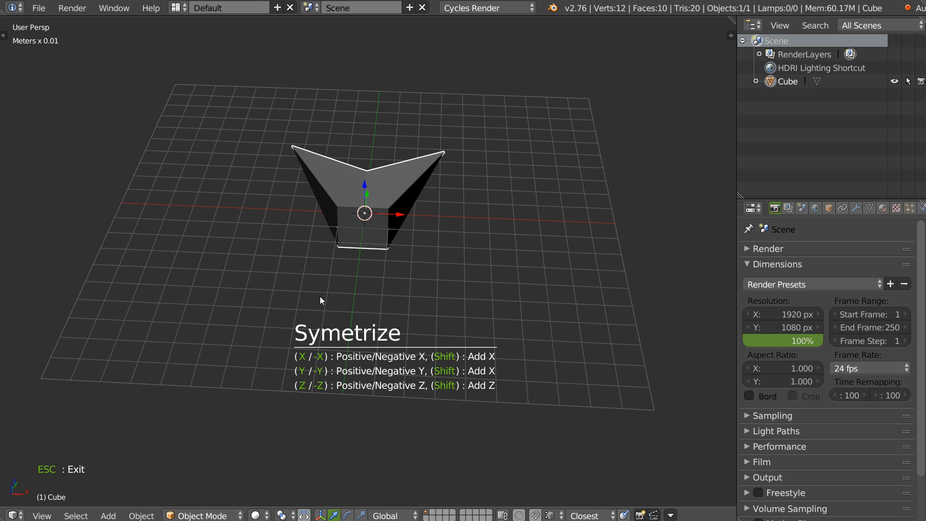
key("y")
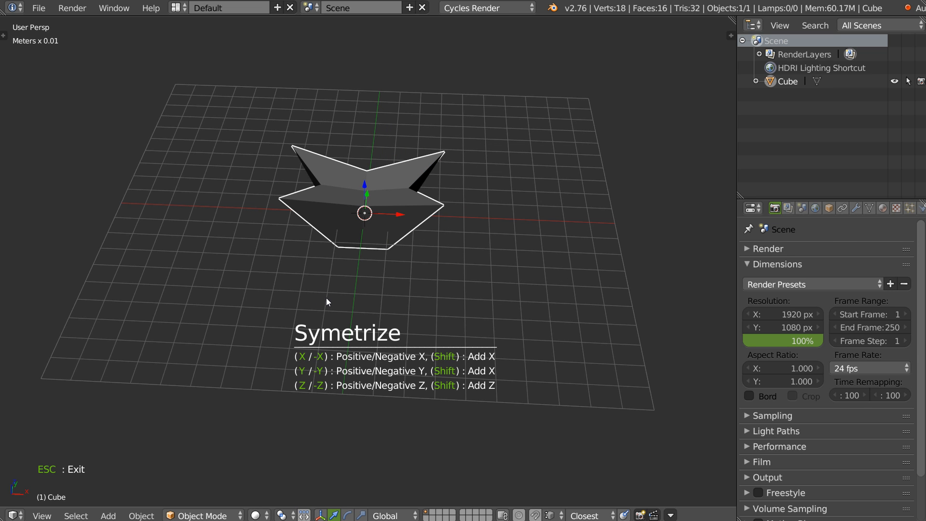
key("z")
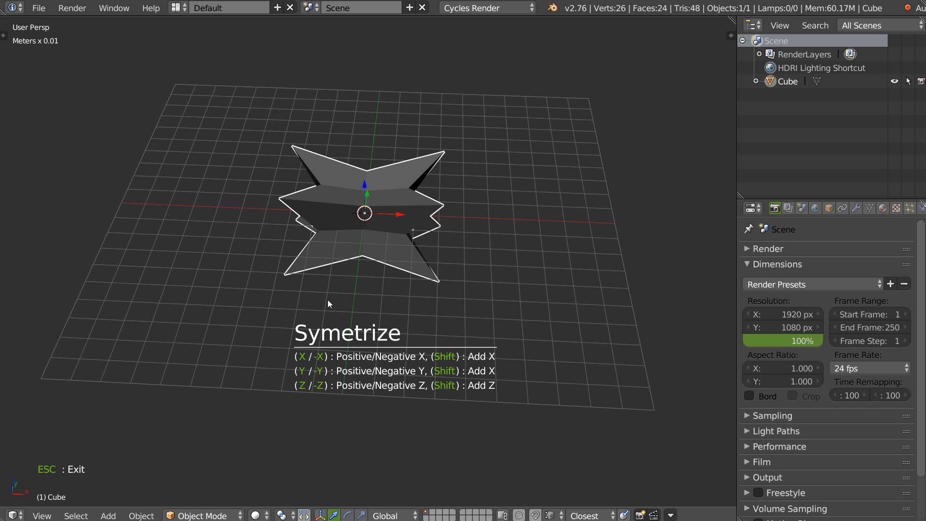
key("Escape")
- Try Symetrize on the deformed cube one axis at a time, in positive and negative directions, and exit the tool
key("q")
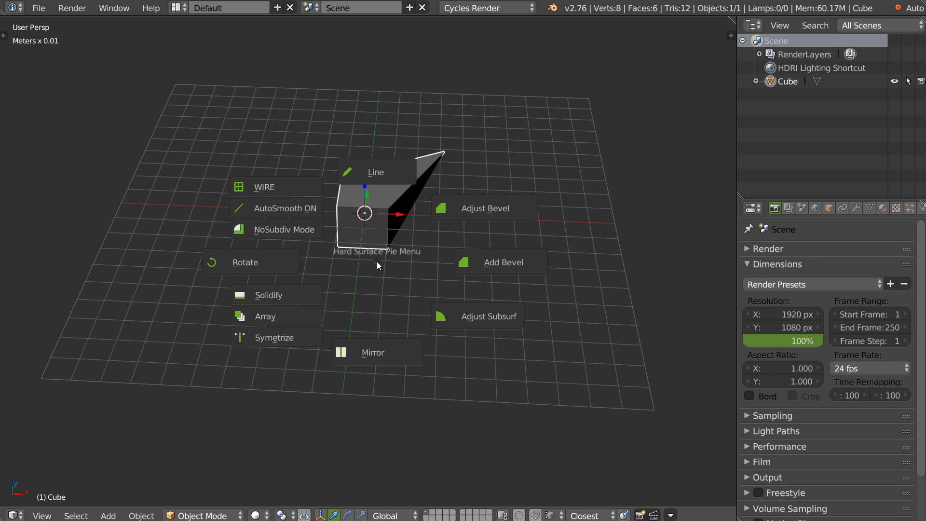
left_click(287, 339)
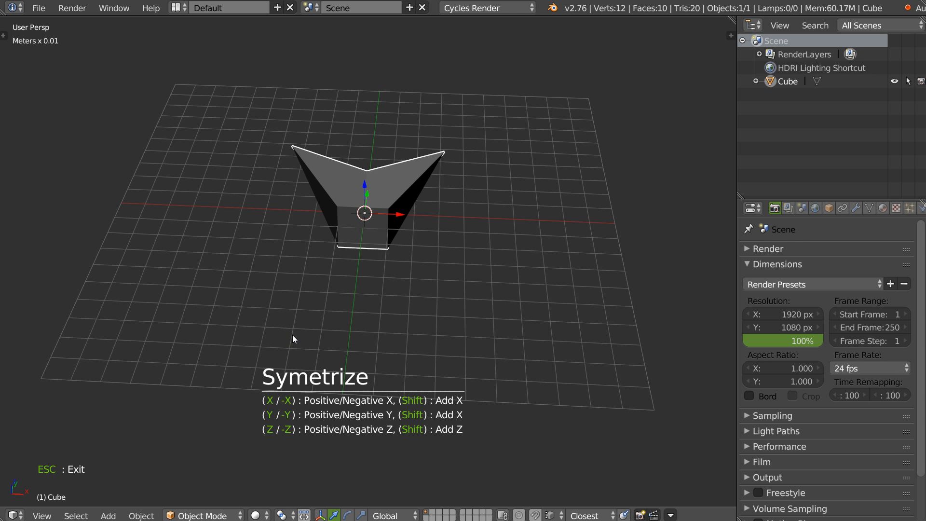
key("y")
key("z")
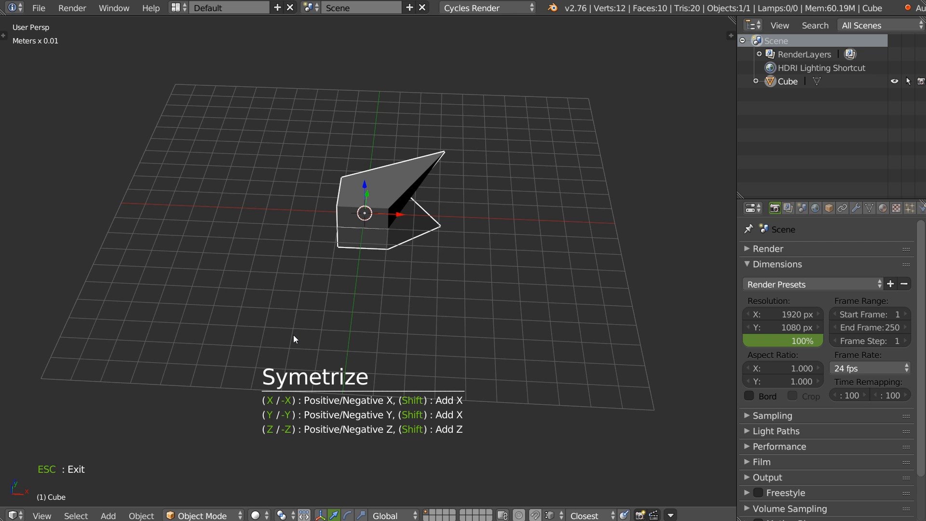
key("x")
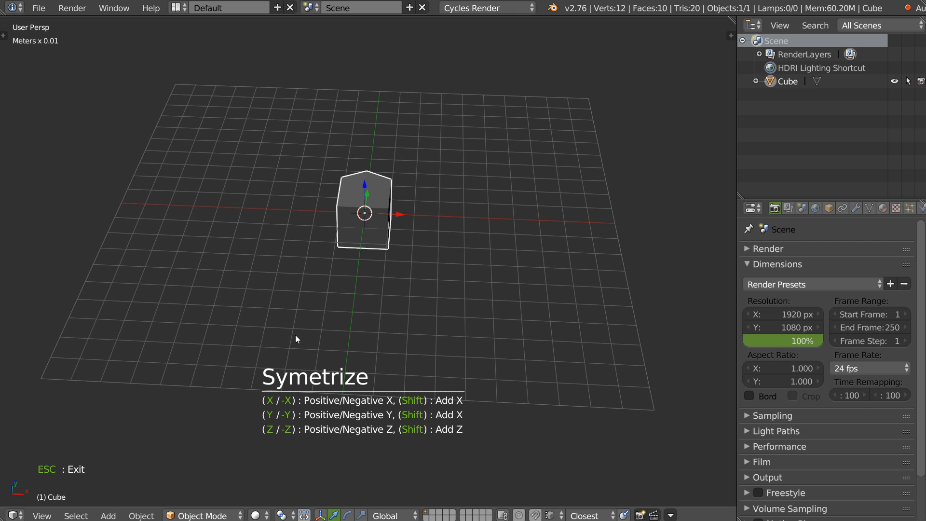
key("y")
key("z")
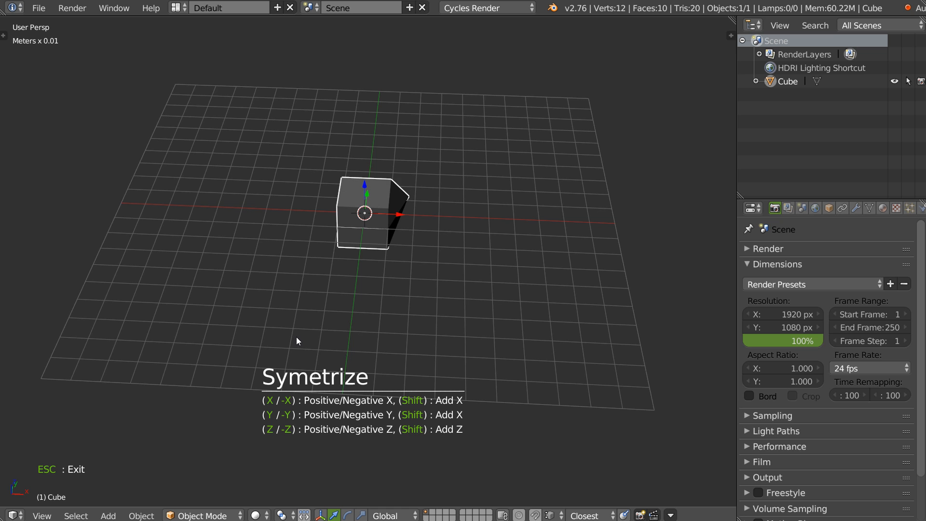
key("Escape")
- Delete the deformed cube and add a new default cube in its place
mouse_move(383, 273)
middle_mouse_down()
mouse_move(381, 239)
mouse_move(369, 241)
mouse_move(374, 261)
middle_mouse_up()
key("x")
left_click(371, 240)
right_click(371, 240)
left_click(319, 324)
- Add a plane and move it up along Z to just above the cube
right_click(388, 259)
left_click(375, 334)
left_click_drag(368, 177, 369, 140)
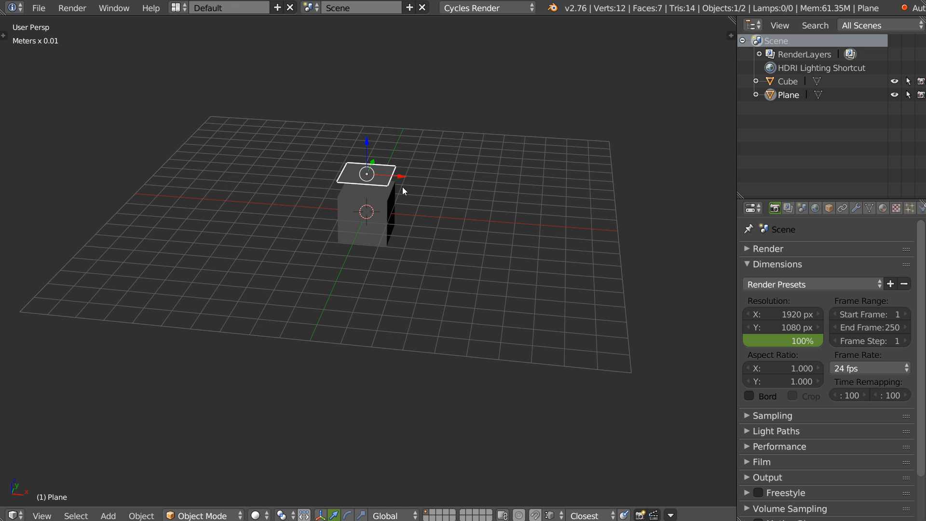
- Thicken the plane upward into a slab with Solidify, keeping Even Offset on
key("space")
left_click(287, 223)
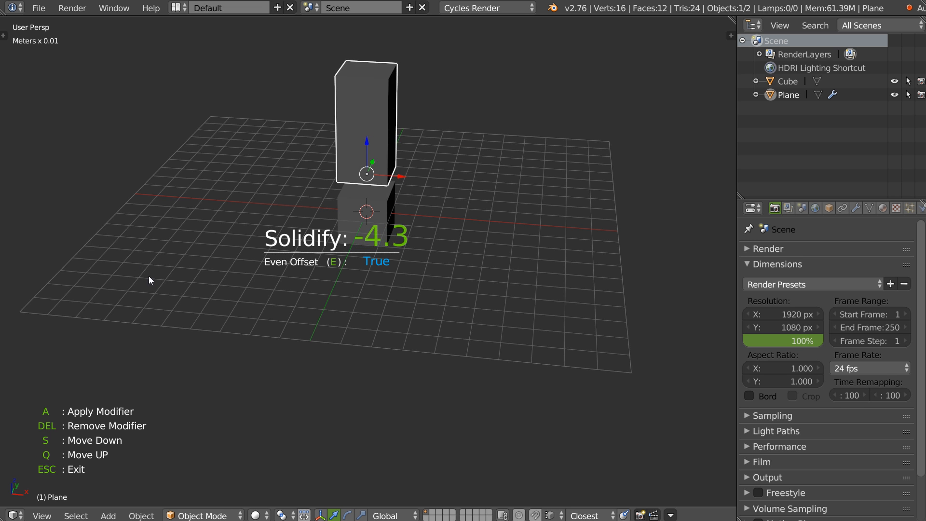
left_click(274, 277)
scroll(417, 184, "up", 4)
middle_click_drag(417, 184, 416, 270, "shift")
middle_click_drag(416, 270, 385, 260)
scroll(437, 212, "up", 3)
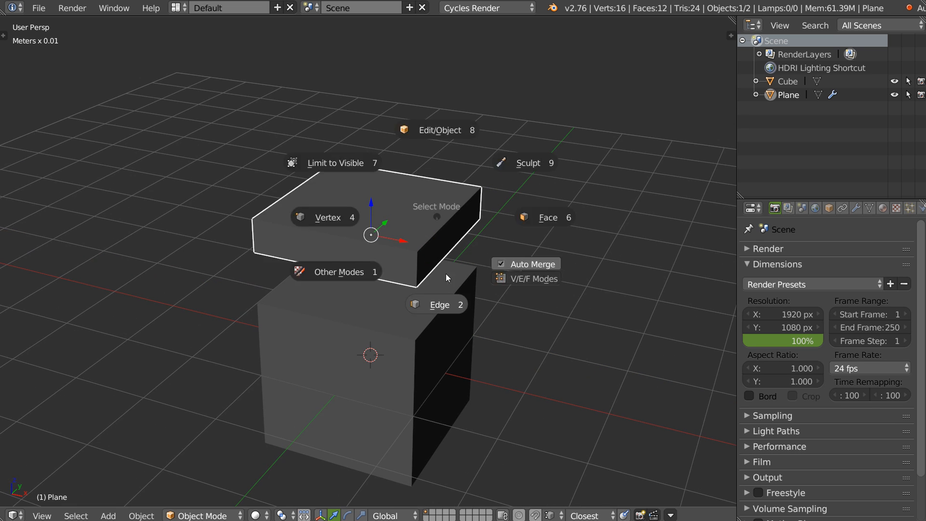
- Extrude the plane's edge on the positive X side straight up along Z to form an L shape
key("Tab")
key("e")
key("z")
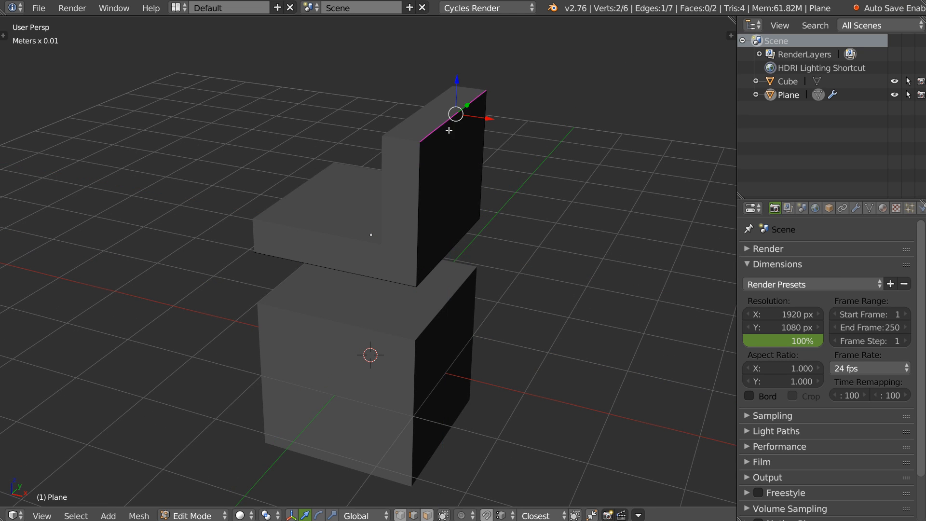
left_click(455, 120)
middle_click_drag(454, 120, 490, 107)
key("Tab")
- Set the L-shaped plane's Solidify thickness to -0.2, compare Even Offset off and on, and apply the modifier with it on
key("q")
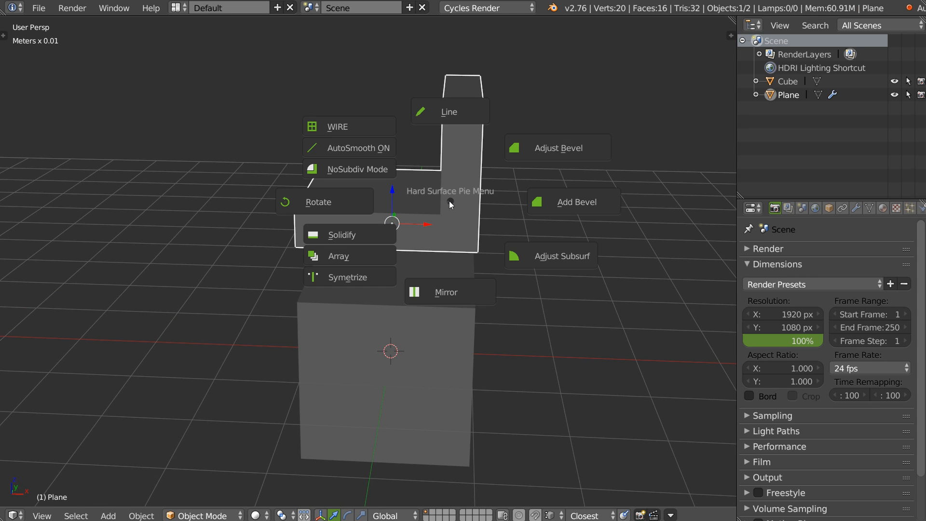
left_click(344, 236)
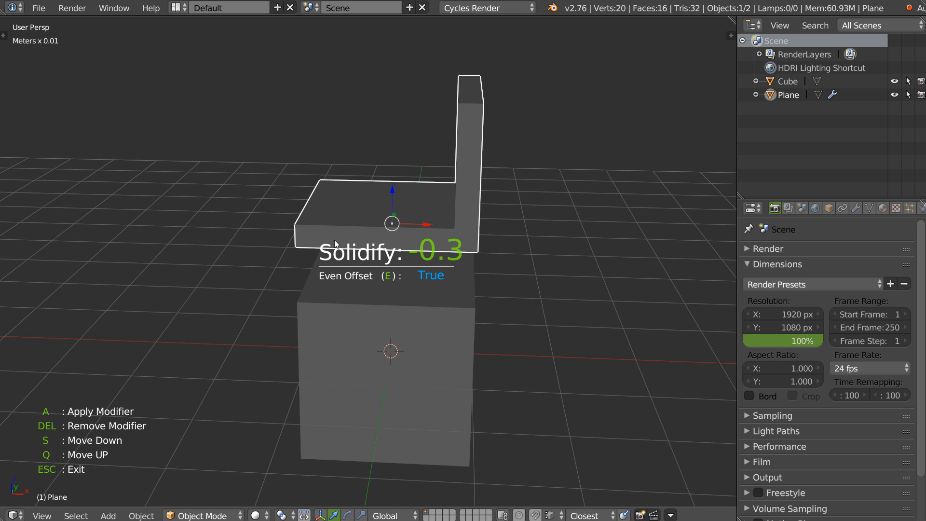
key("e")
key("e")
key("e")
key("e")
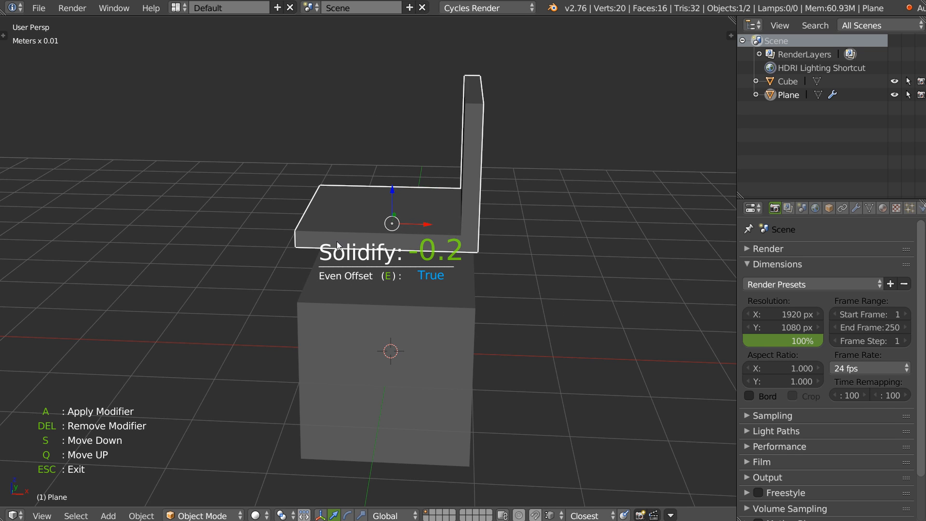
left_click(337, 242)
- Check the L-shaped plane's applied geometry in Edit Mode and delete the object
middle_click_drag(337, 241, 459, 225)
key("Tab")
key("Tab")
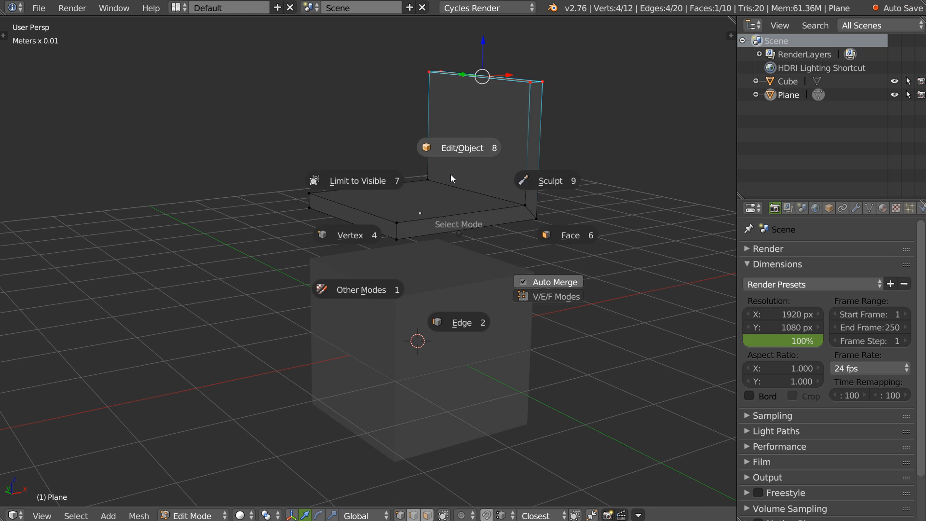
key("x")
left_click(441, 241)
- Add a Subsurf with 3 subdivisions to the cube, with Optimal Display off and Open Subdiv on
scroll(466, 244, "down", 3)
middle_click_drag(406, 242, 389, 186, "shift")
key("space")
right_click(402, 259)
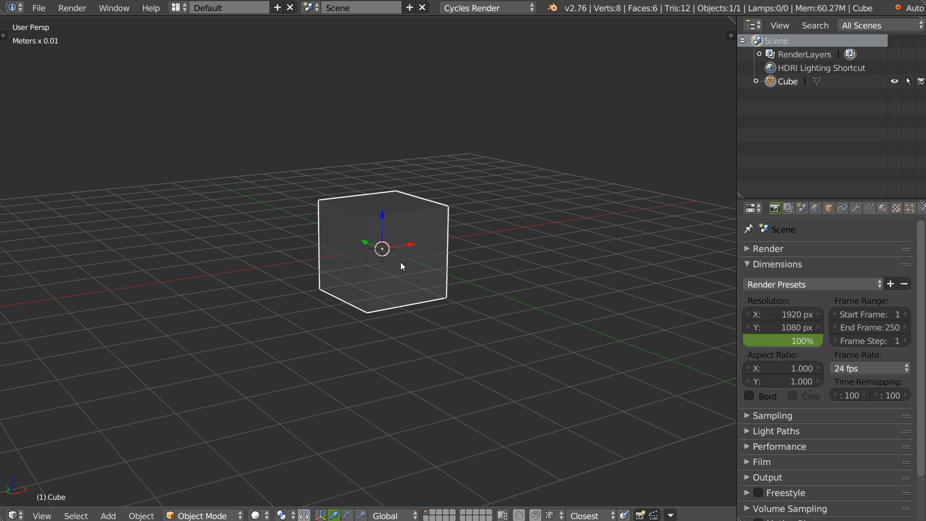
key("space")
left_click(530, 317)
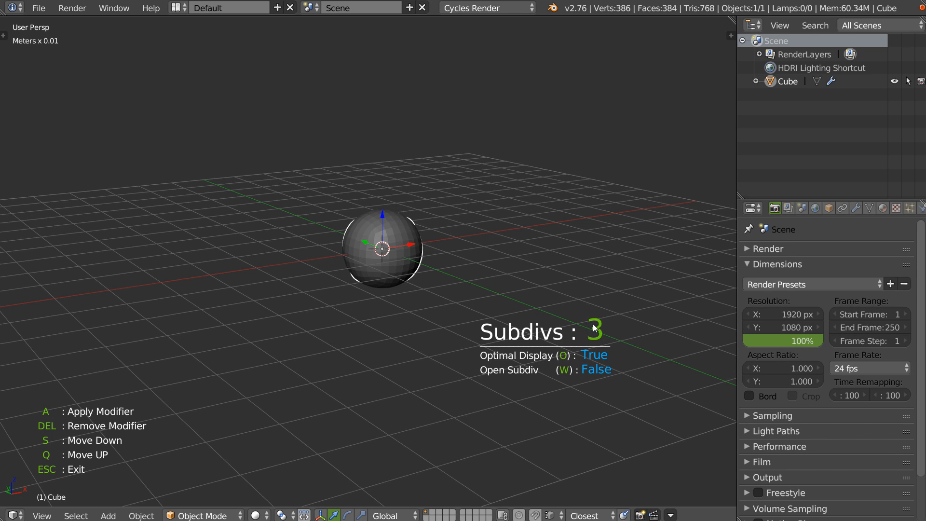
key("w")
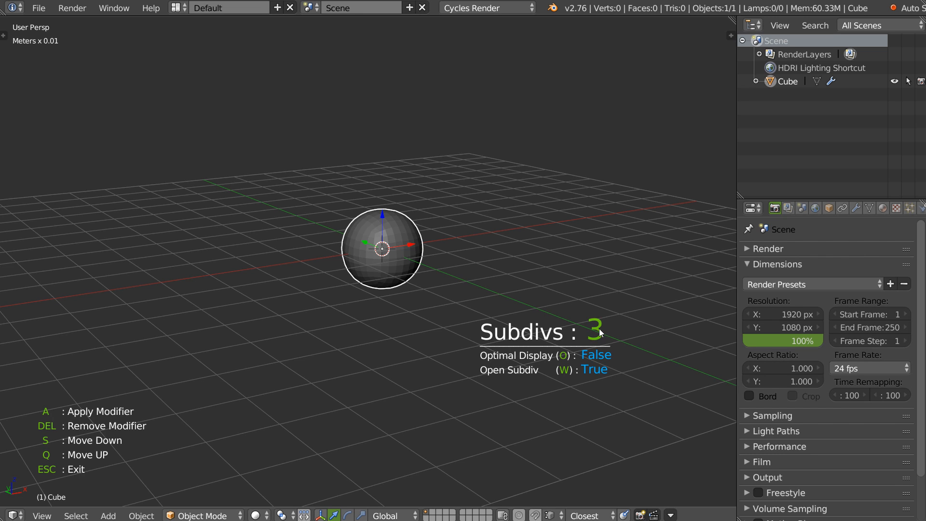
left_click(602, 329)
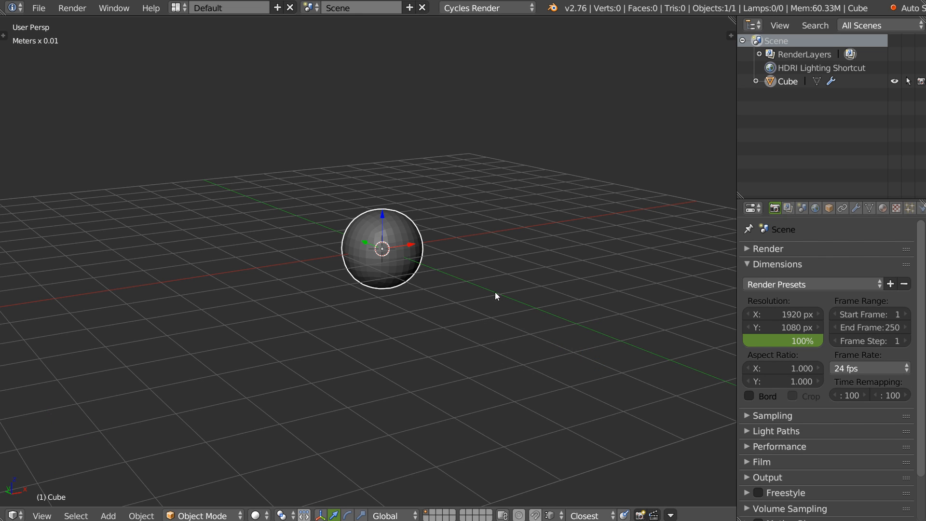
- Reopen the cube's Subsurf settings with Adjust Subsurf and turn Open Subdiv off
key("z")
left_click(555, 293)
middle_click_drag(579, 296, 493, 275)
key("q")
left_click(574, 324)
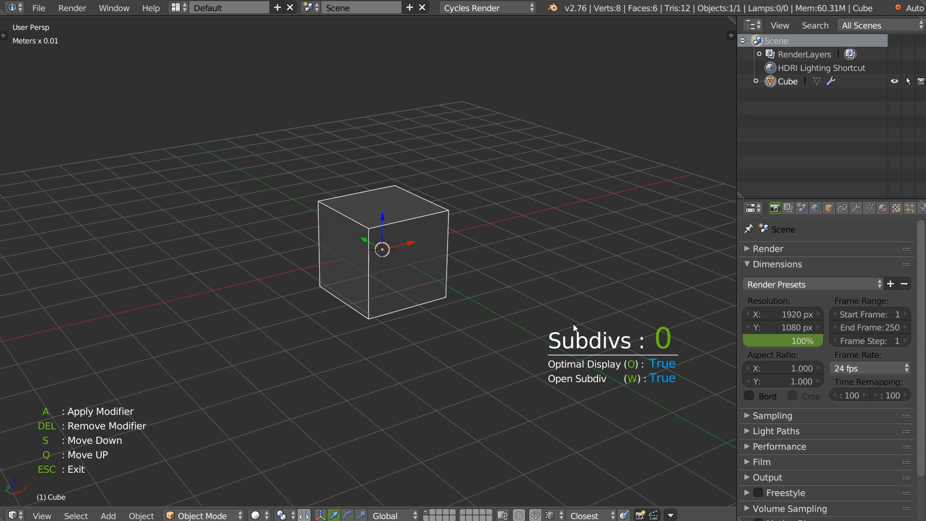
key("w")
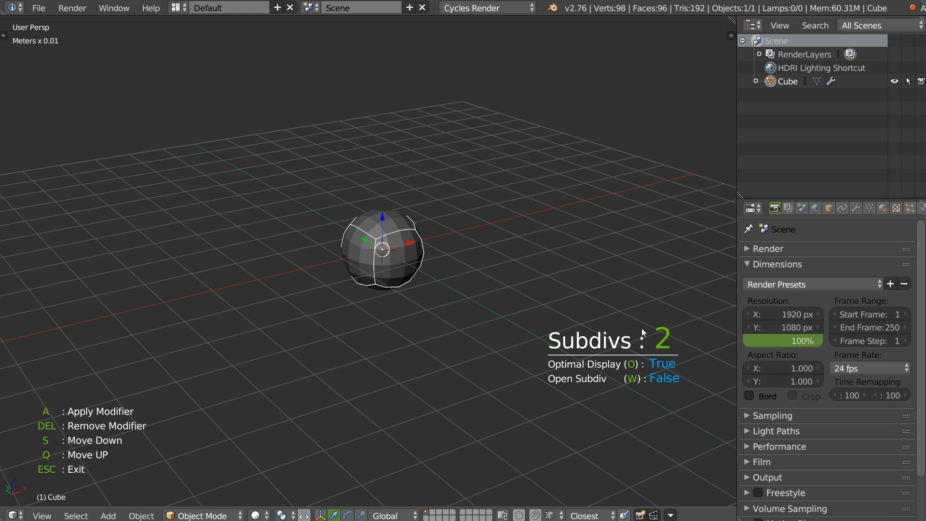
- Compare the cube's Subsurf with Optimal Display on and off, and remove the modifier
key("o")
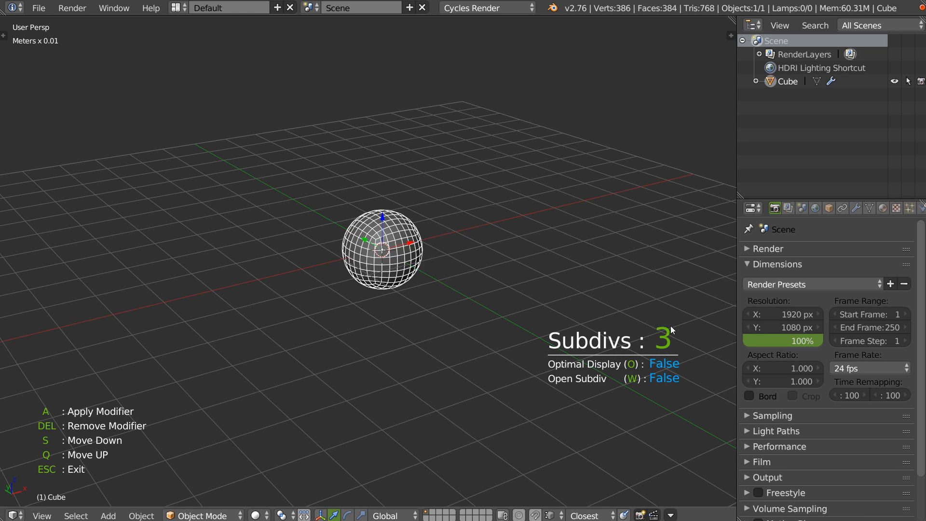
key("o")
key("o")
key("o")
key("o")
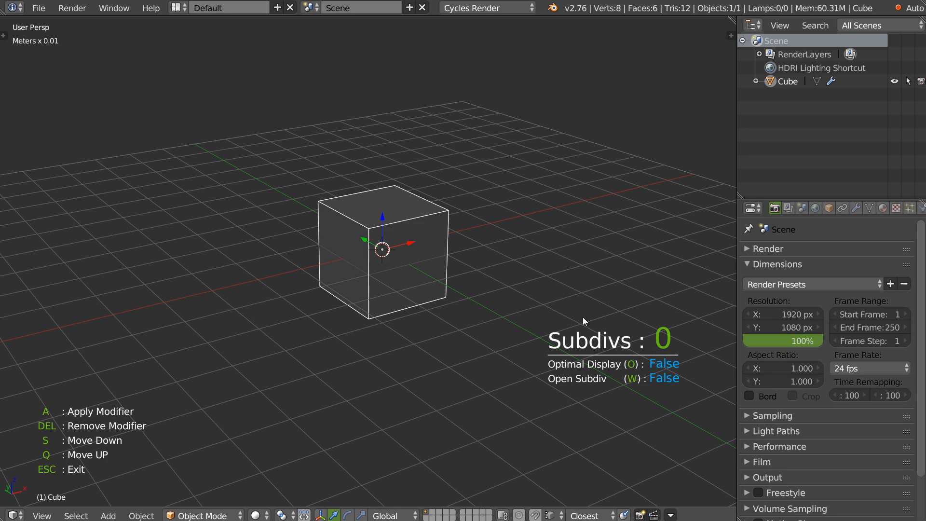
key("Delete")
- Add a Bevel to the cube and start adjusting it with Adjust Bevel
middle_click_drag(442, 261, 409, 256)
key("q")
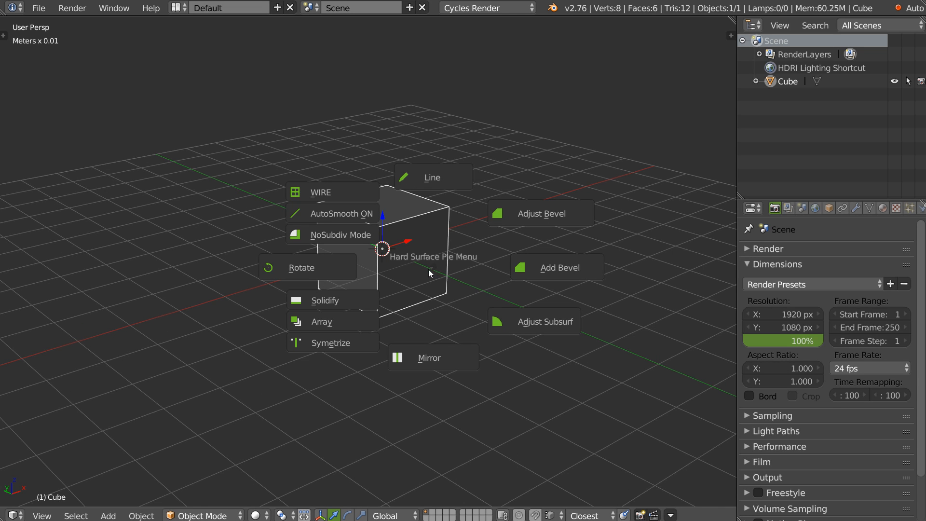
left_click(548, 270)
scroll(438, 198, "up", 6)
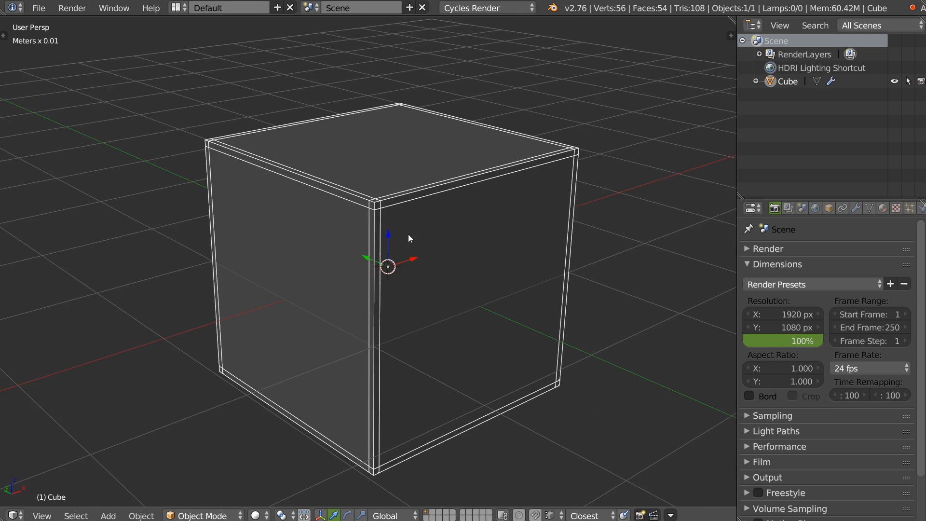
key("q")
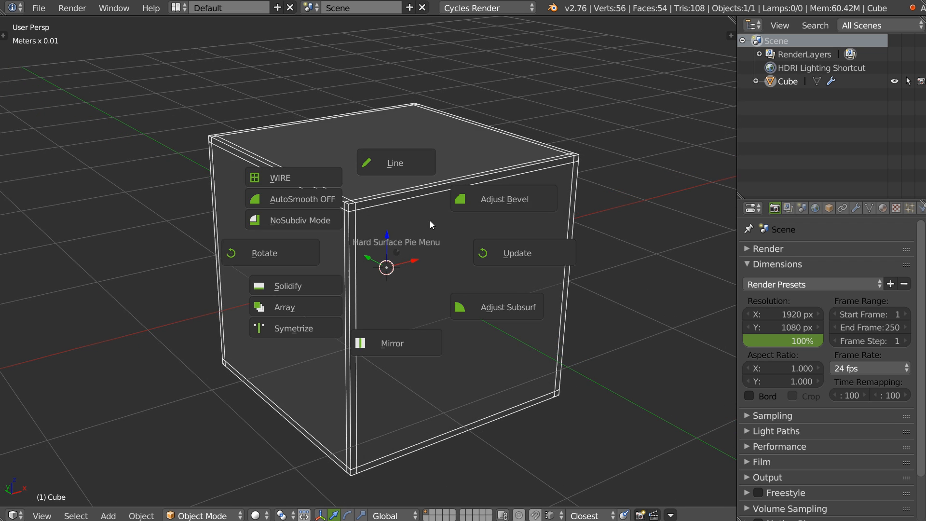
left_click(481, 198)
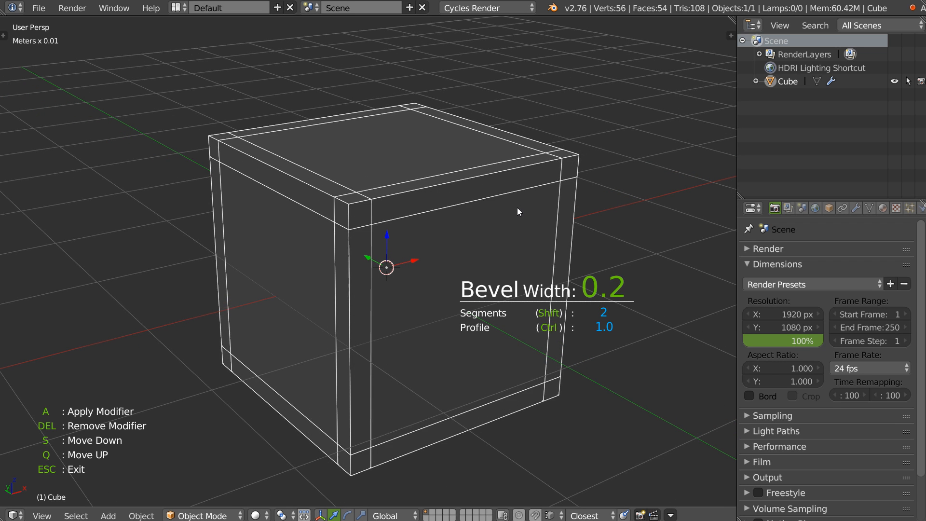
- Try different bevel segment counts and profiles on the cube, from 6 segments at profile 1.0 to 1 segment at profile 0.5
scroll(506, 208, "down", 1, "shift")
scroll(505, 210, "up", 4, "shift")
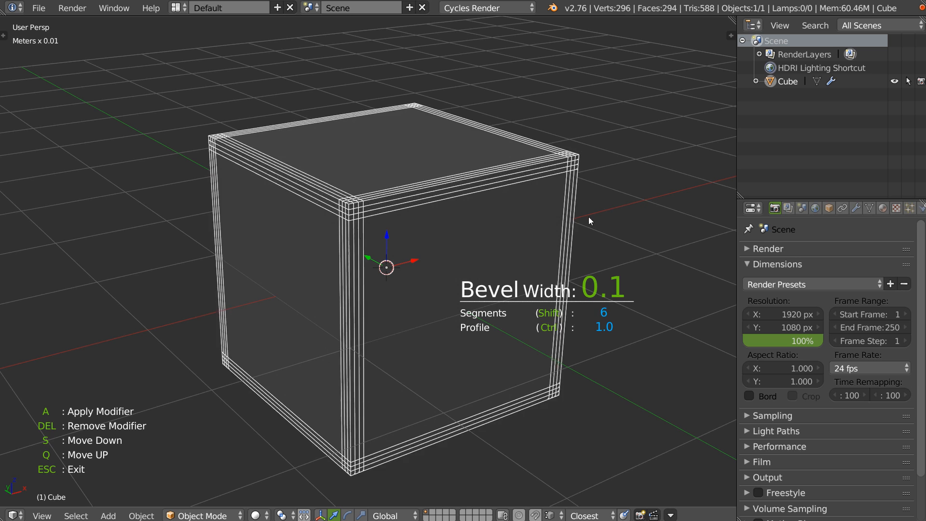
scroll(586, 224, "down", 5, "ctrl")
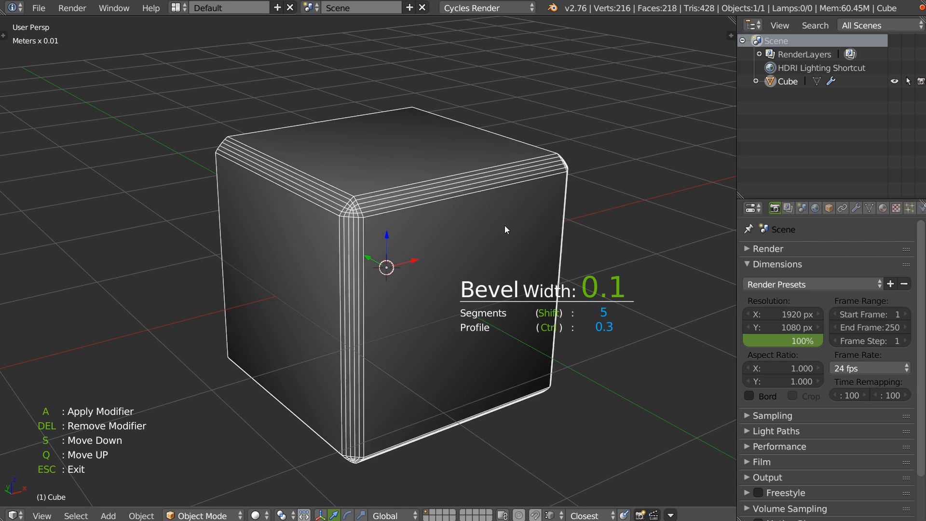
scroll(540, 229, "down", 3, "shift")
scroll(554, 232, "up", 8, "shift")
scroll(604, 230, "down", 4, "shift")
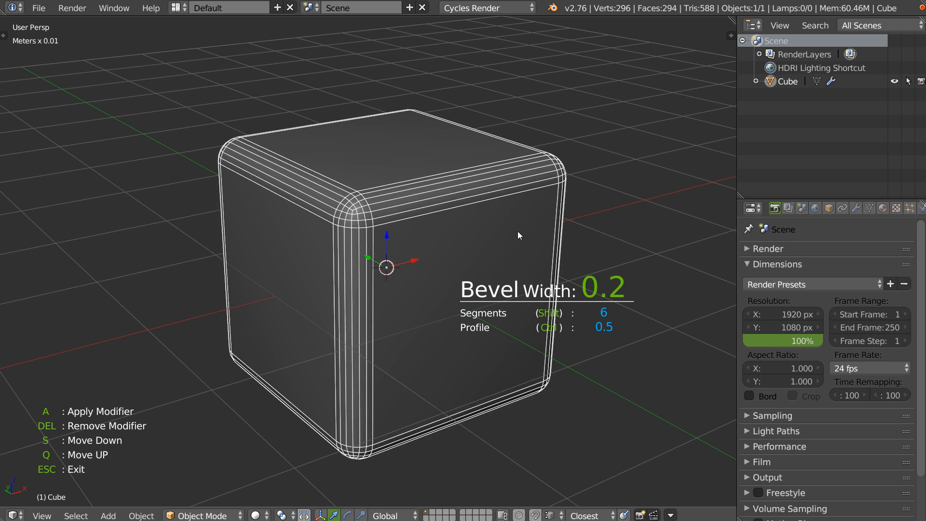
scroll(501, 237, "down", 5, "shift")
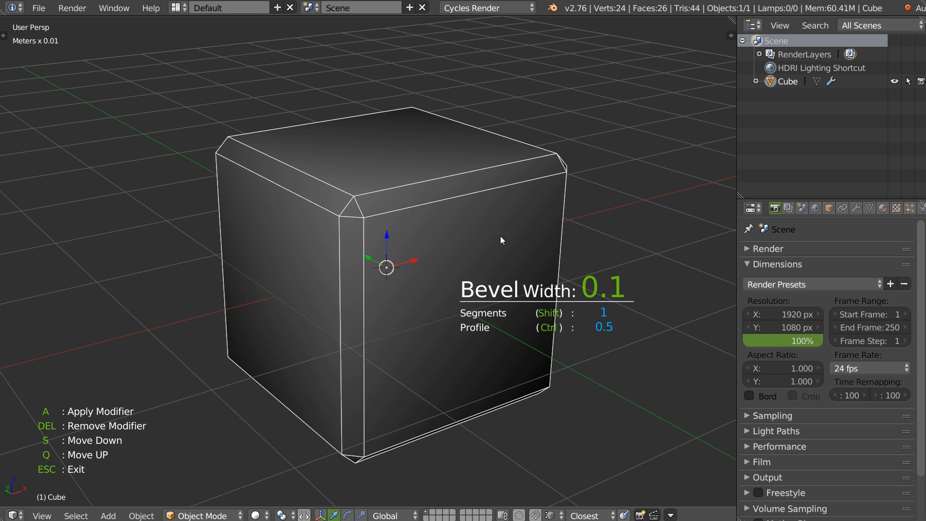
- Set the cube's bevel to width 0.1, 2 segments and profile 1.0
scroll(547, 234, "up", 1, "shift")
scroll(547, 234, "down", 2, "ctrl")
scroll(494, 236, "up", 7, "ctrl")
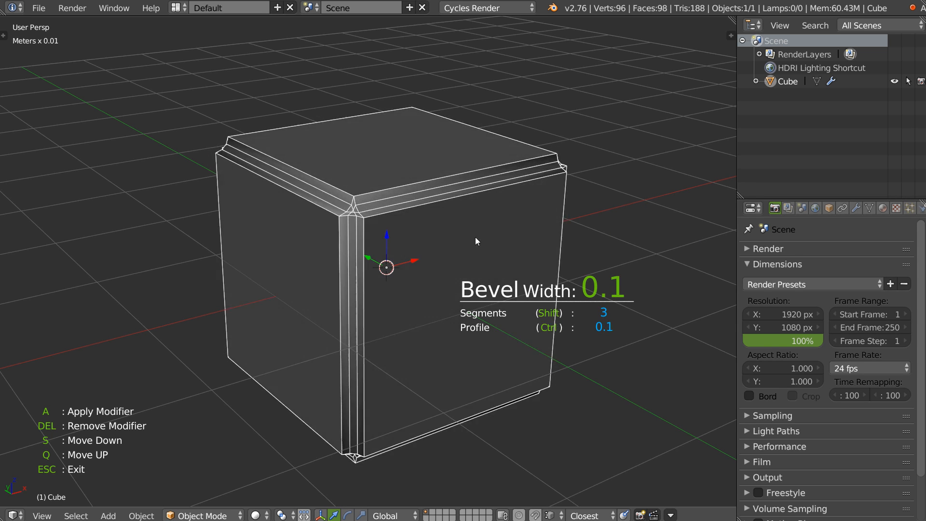
scroll(653, 247, "up", 1, "shift")
scroll(536, 248, "down", 2, "shift")
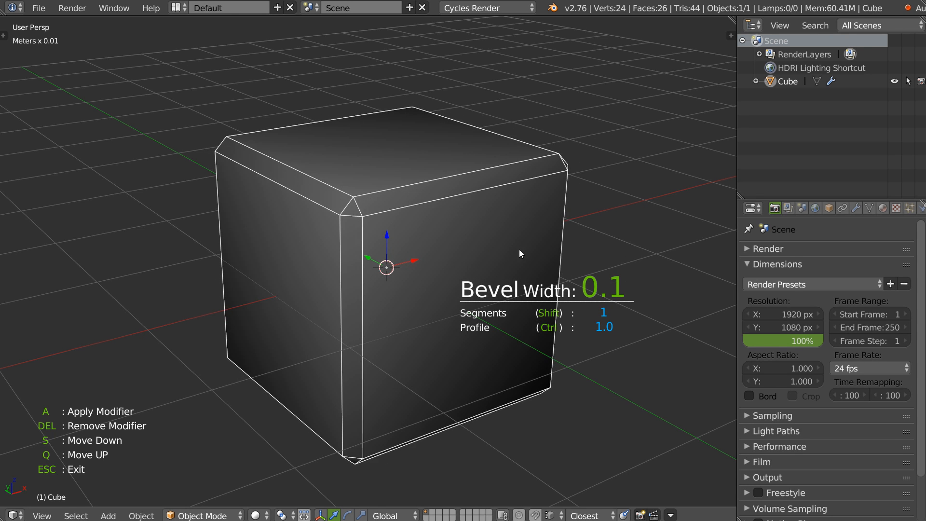
scroll(525, 251, "up", 1, "shift")
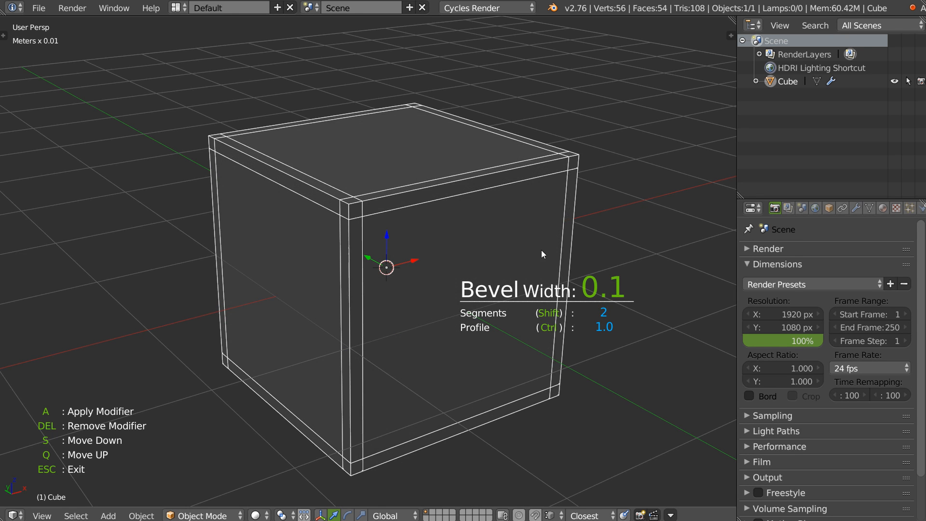
left_click(499, 252)
scroll(484, 251, "down", 1)
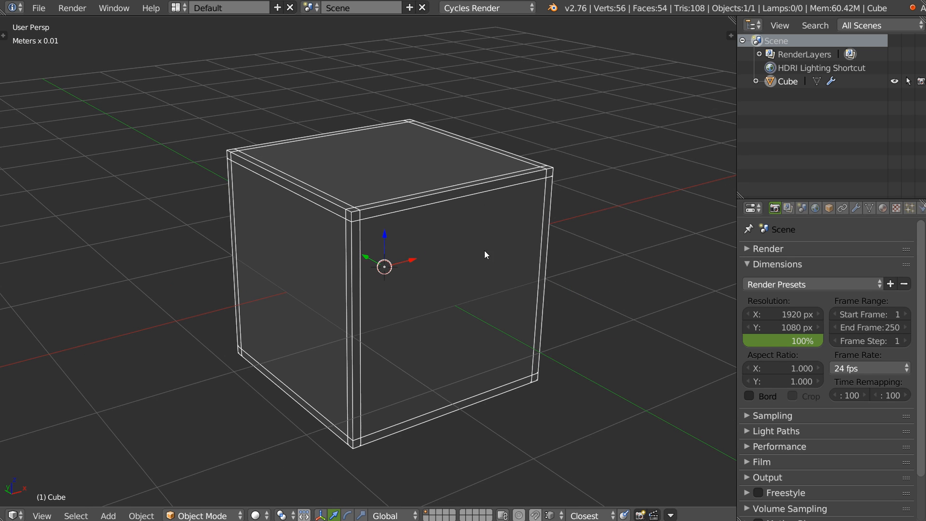
- Switch the cube to NoSubdiv Mode and adjust its bevel to width 0.0, 7 segments and profile 0.5
key("space")
left_click(371, 221)
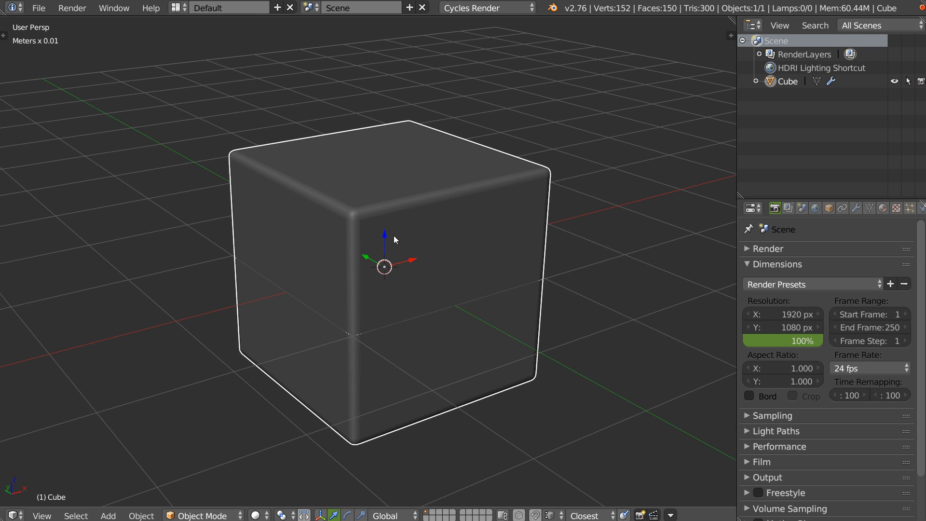
key("space")
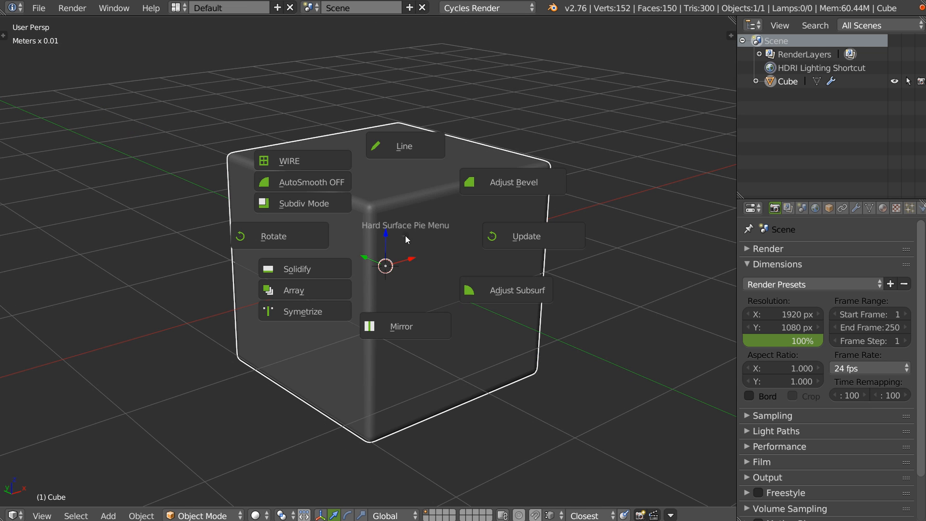
left_click(507, 182)
key("shift")
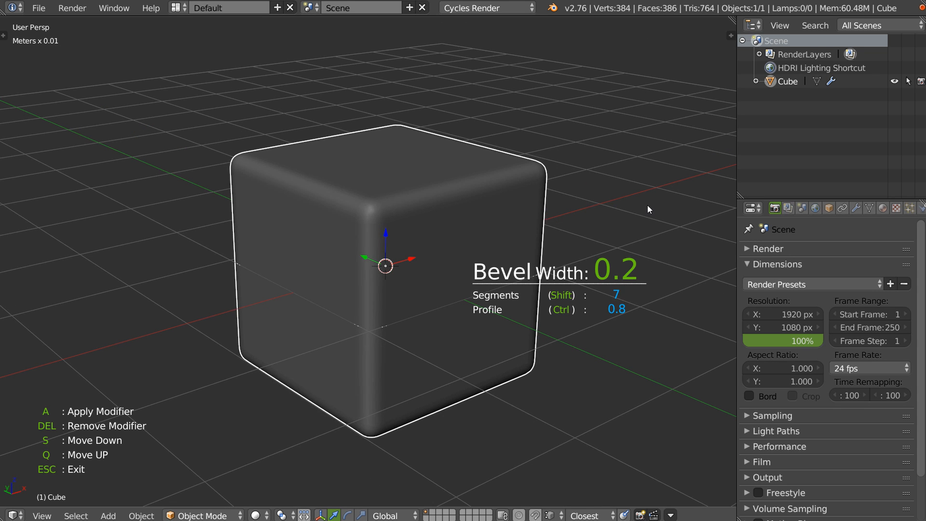
key("ctrl")
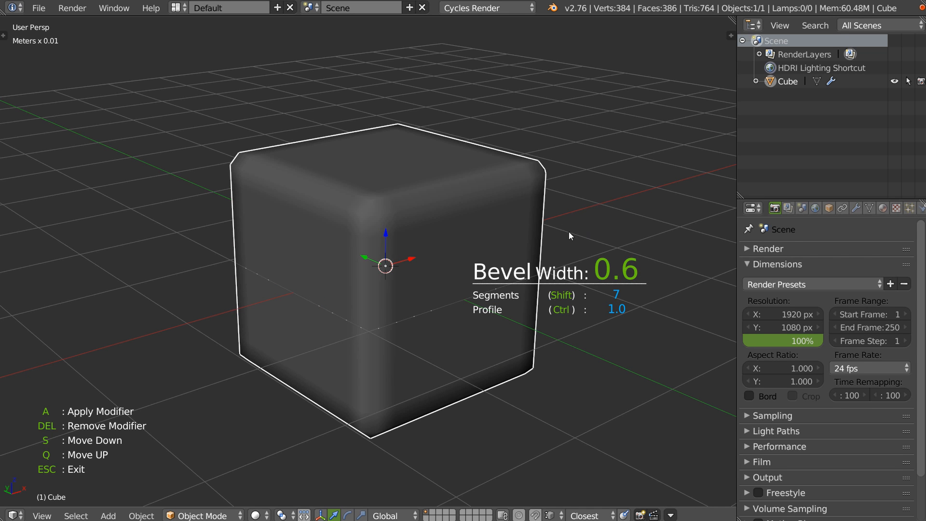
key("ctrl")
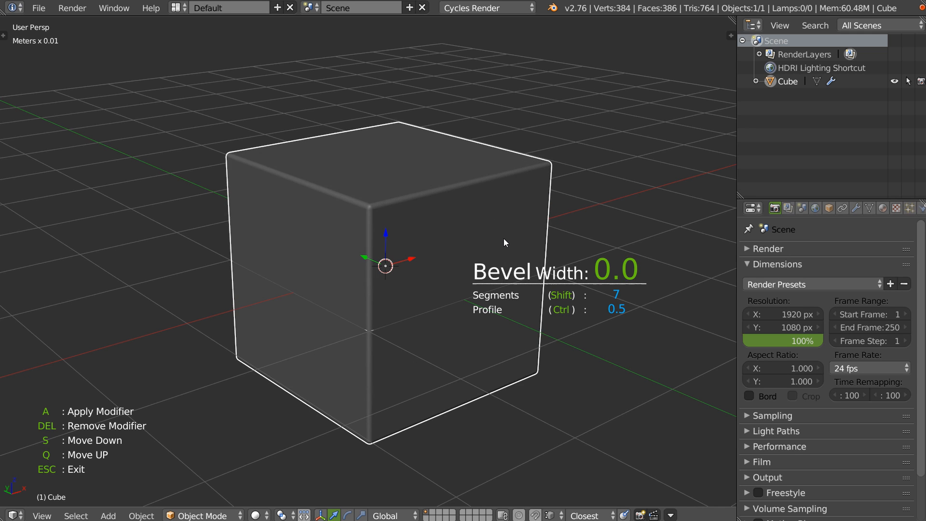
key("Escape")
scroll(477, 241, "down", 3)
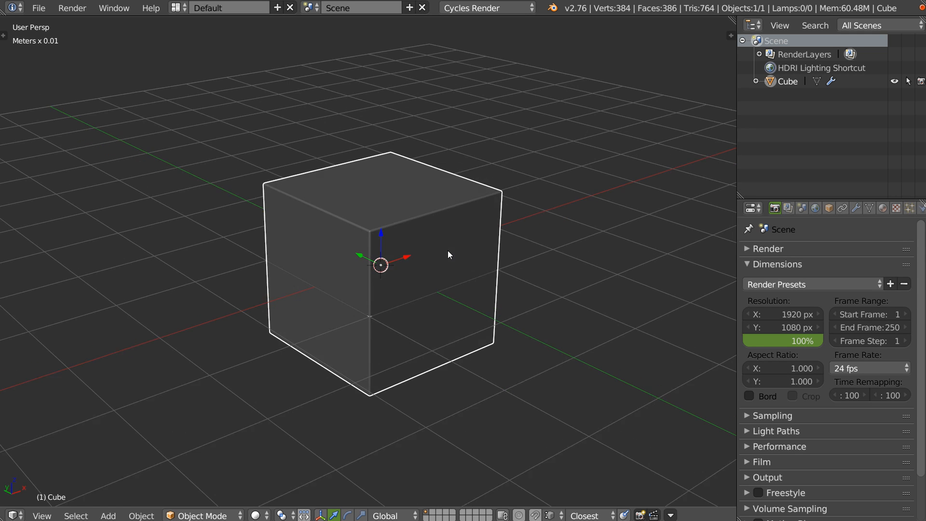
- Switch the cube's display to Wire and back to Solid
key("q")
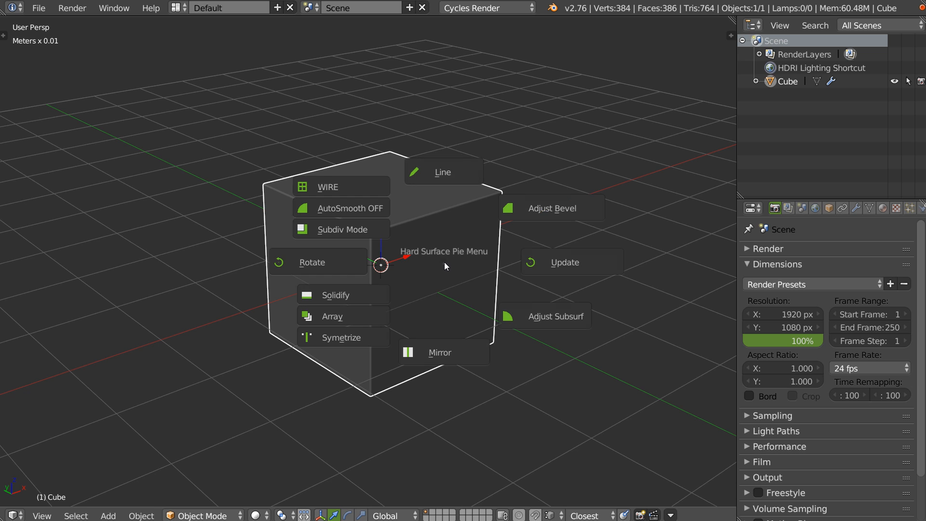
left_click(350, 188)
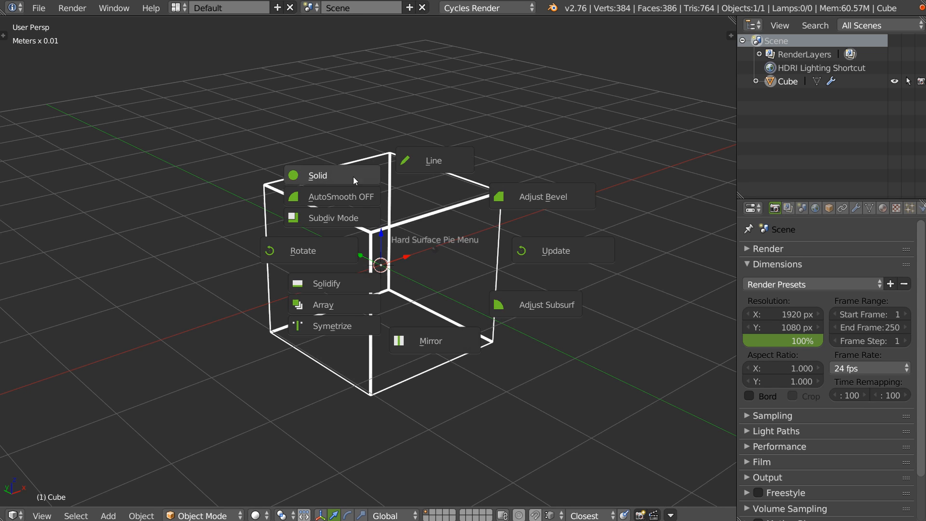
left_click(354, 174)
key("space")
- Add a second cube over the beveled one and raise it partway along Z
right_click(436, 250)
right_click(448, 258)
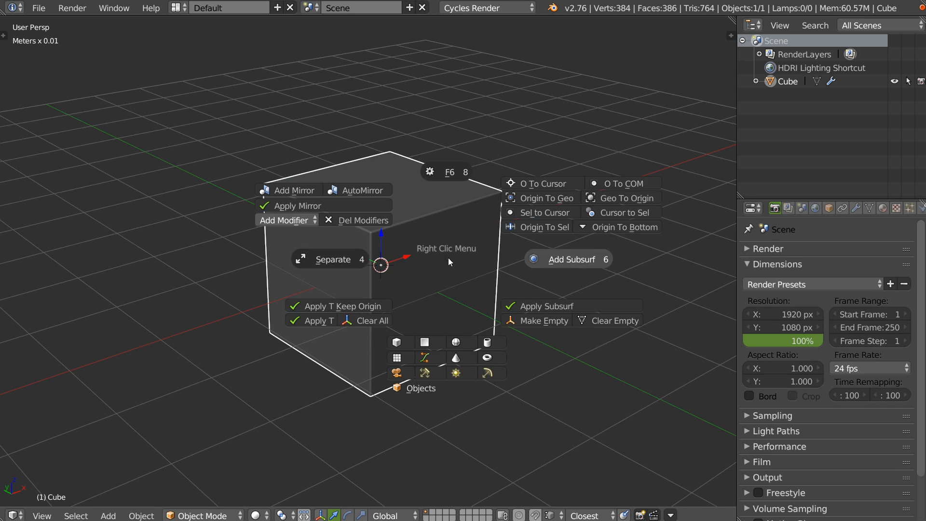
left_click(397, 342)
left_click_drag(381, 236, 382, 195)
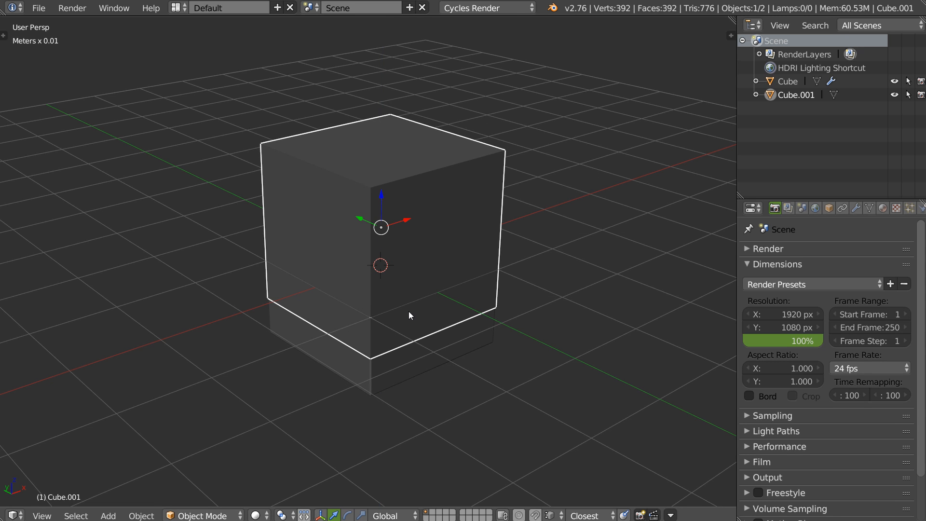
- Scale the second cube to about twice its length along Y and narrow it along X
middle_click_drag(437, 258, 469, 244)
key("s")
key("y")
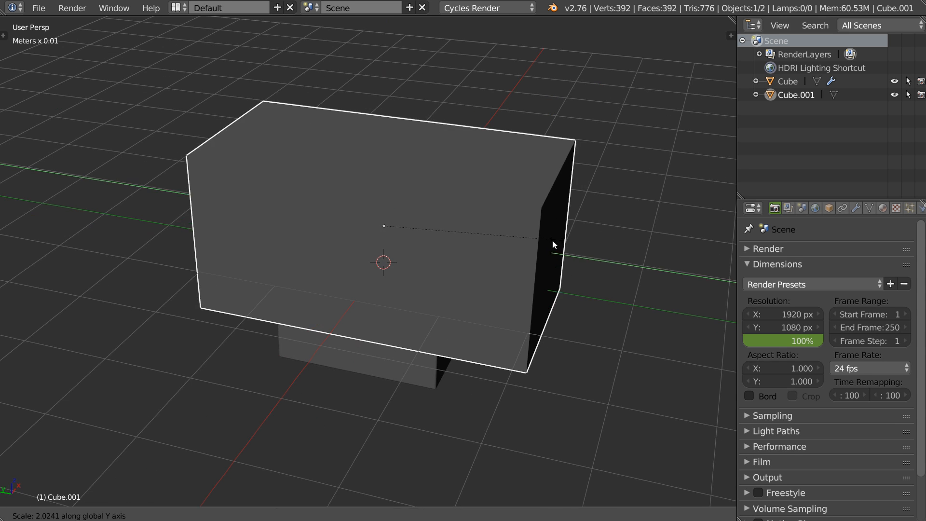
left_click(562, 241)
middle_click_drag(562, 241, 473, 238)
key("s")
key("x")
left_click(439, 221)
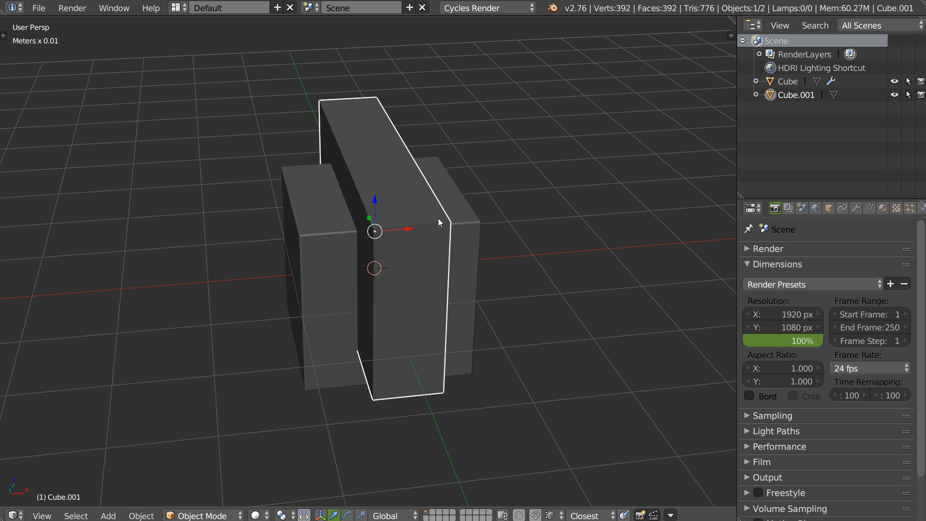
- Cut the long block out of the beveled cube with Direct Boolean and set the cutter's display back to Solid
right_click(478, 252, "shift")
key("q")
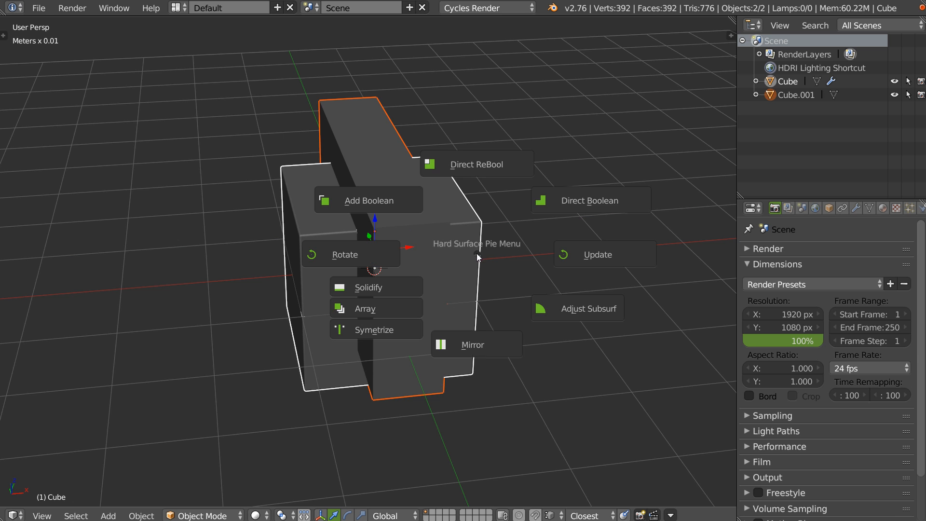
left_click(569, 199)
middle_click_drag(479, 233, 412, 157)
right_click(420, 147)
key("q")
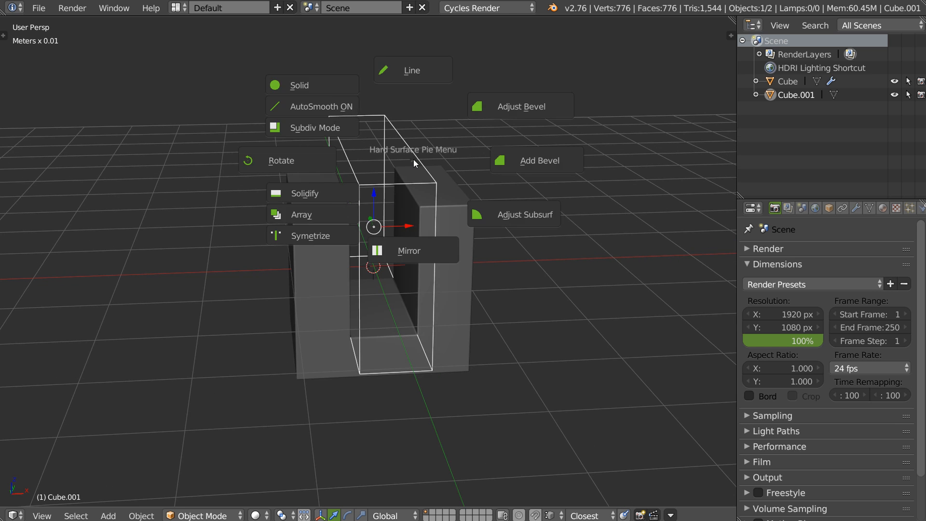
left_click(320, 89)
mouse_move(429, 225)
middle_mouse_down()
mouse_move(430, 212)
mouse_move(448, 223)
middle_mouse_up()
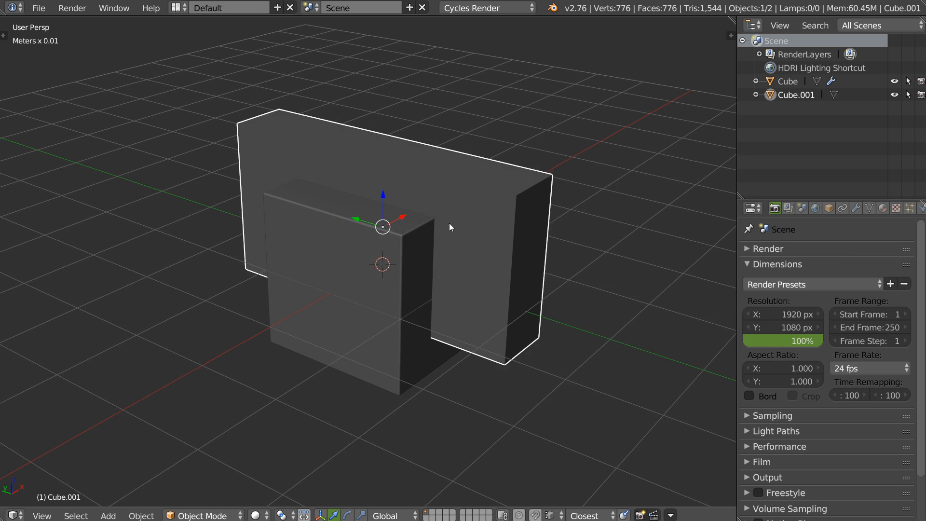
- Rotate the cutter a quarter turn about Z and cut it out of the beveled cube with Direct Boolean
key("q")
left_click(334, 225)
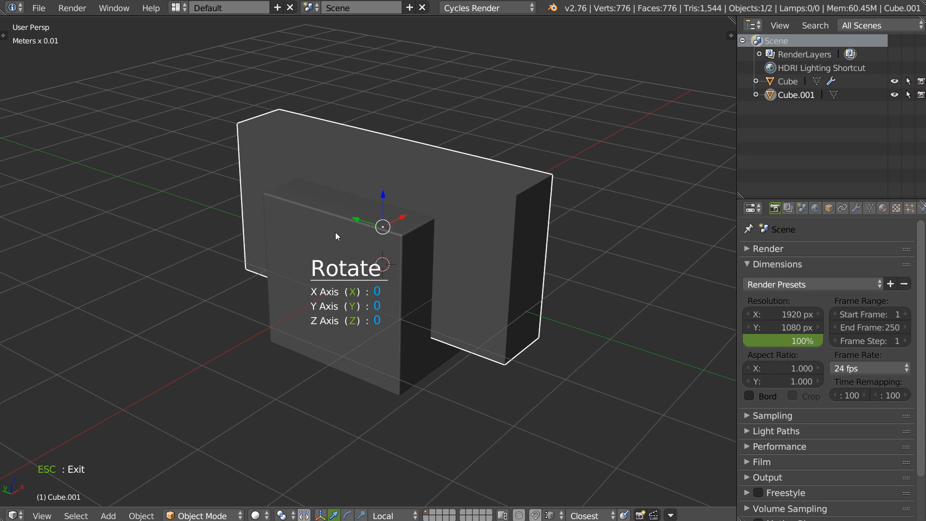
key("z")
left_click(426, 228)
right_click(483, 220, "shift")
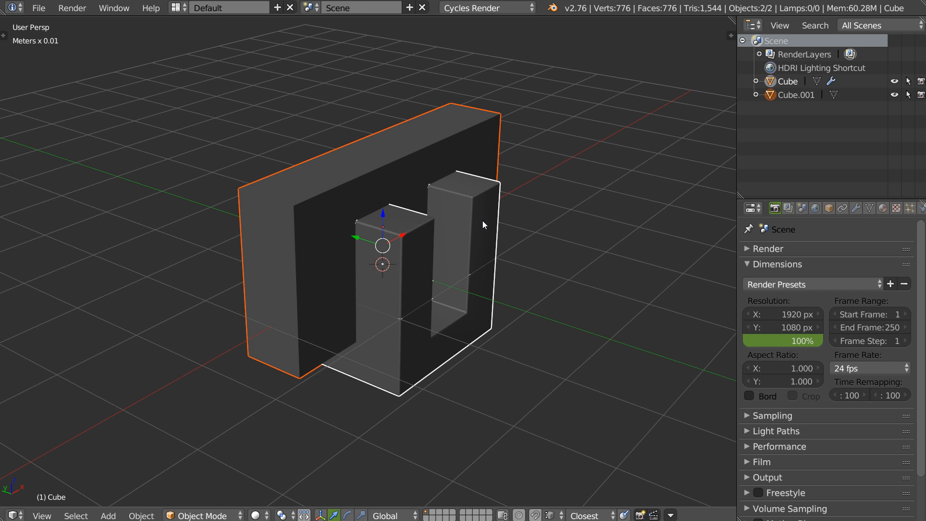
key("q")
left_click(584, 169)
- Select the wire cutter and rotate it about its Y axis so the block lies flat across the cube
middle_click_drag(483, 207, 432, 126)
right_click(426, 161)
mouse_move(421, 180)
middle_mouse_down()
mouse_move(379, 185)
mouse_move(416, 194)
middle_mouse_up()
key("q")
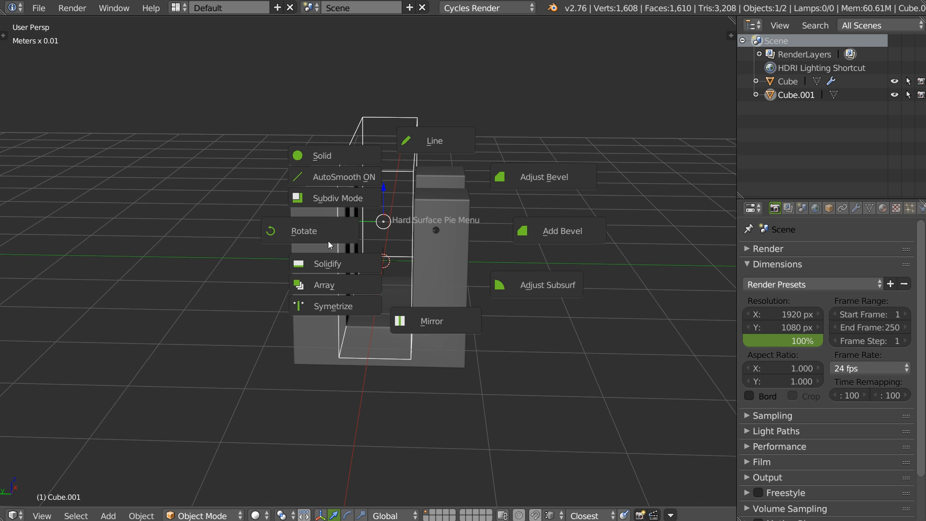
left_click(321, 233)
key("y")
left_click(437, 235)
middle_click_drag(436, 234, 412, 204)
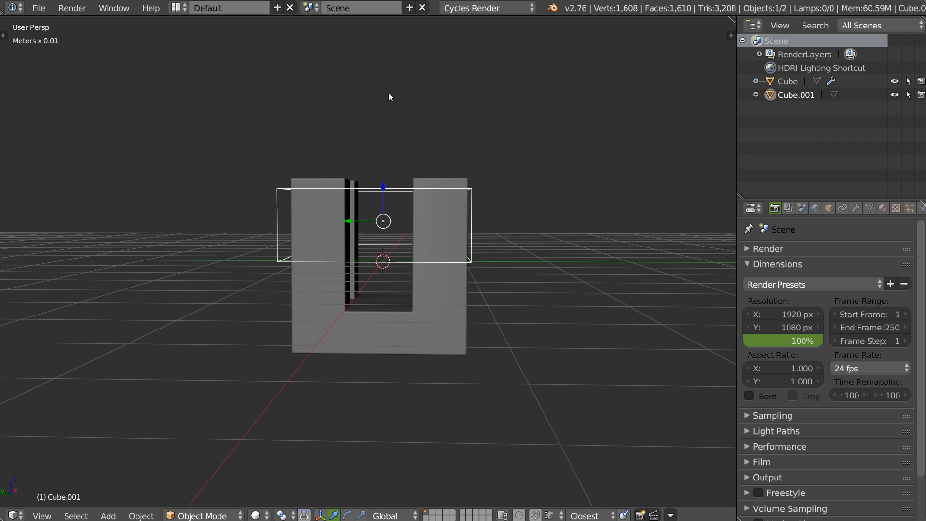
- Flatten the wire cutter along Z into a thin slab and rescale it along Y across the notched cube
key("s")
key("z")
left_click(382, 194)
middle_click_drag(447, 268, 470, 256)
key("s")
key("y")
left_click(533, 249)
- Split the notched cube with the slab cutter using Direct Boolean so the pillars' band becomes a separate object
left_click(472, 293, "shift")
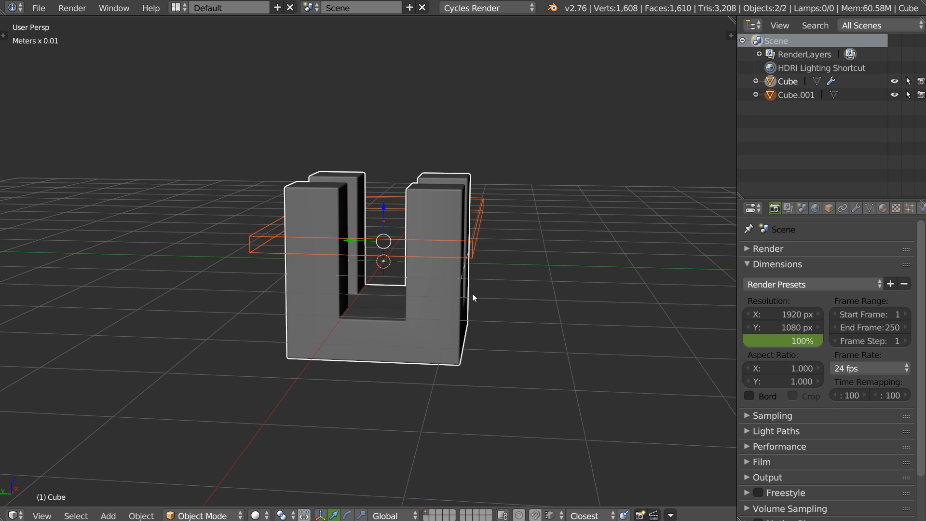
key("space")
left_click(454, 222)
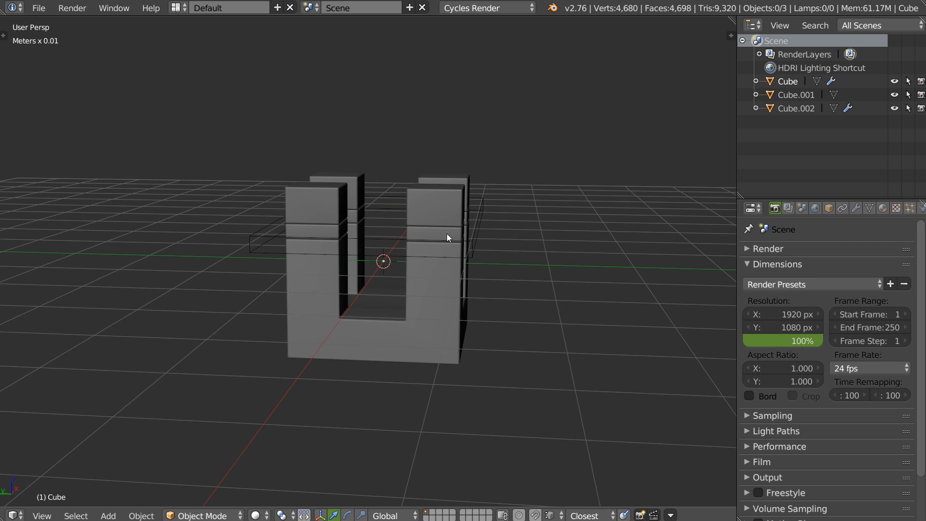
middle_click_drag(447, 236, 412, 241)
scroll(482, 201, "up", 5)
scroll(460, 219, "down", 7)
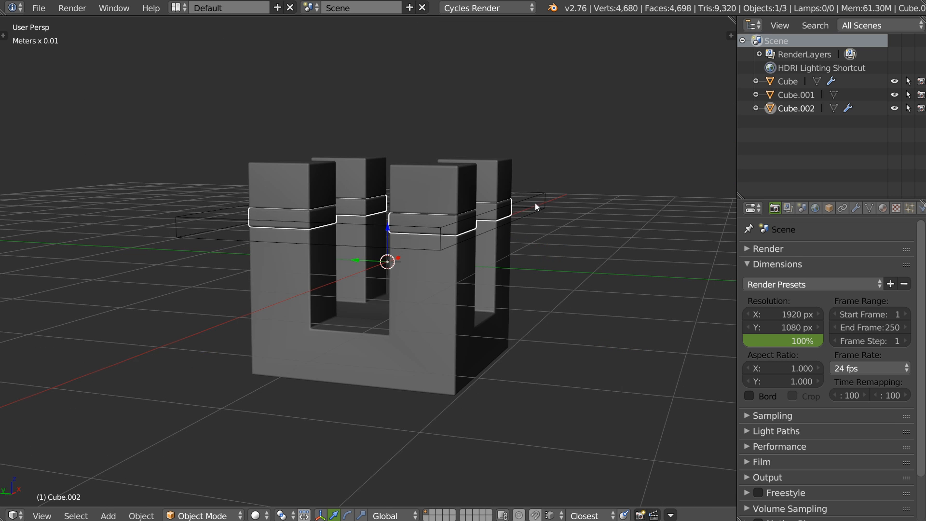
- Select the wire slab cutter and delete it
right_click(486, 225)
middle_click_drag(486, 225, 446, 261)
key("x")
left_click(453, 250)
- Select the main cube, toggle its AutoSmooth off and on again, and put it in Subdiv Mode
key("q")
right_click(420, 279)
key("q")
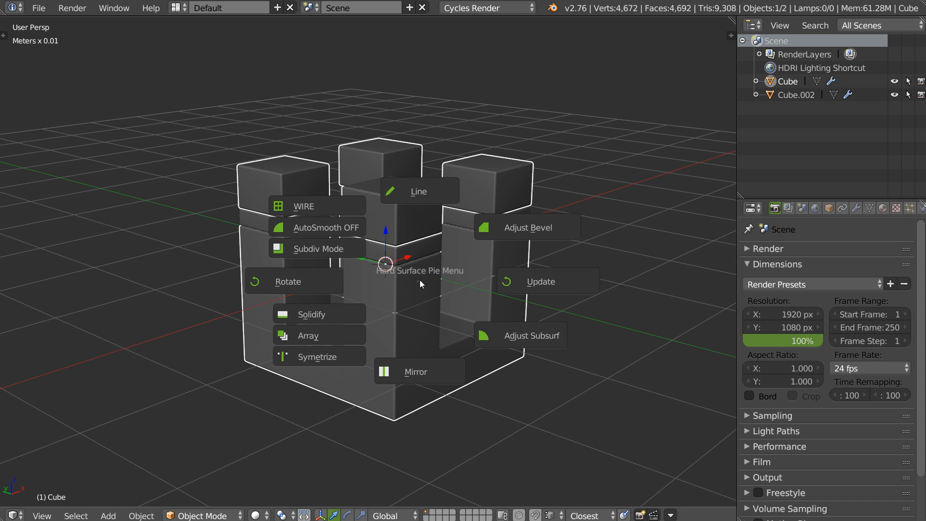
left_click(323, 231)
key("q")
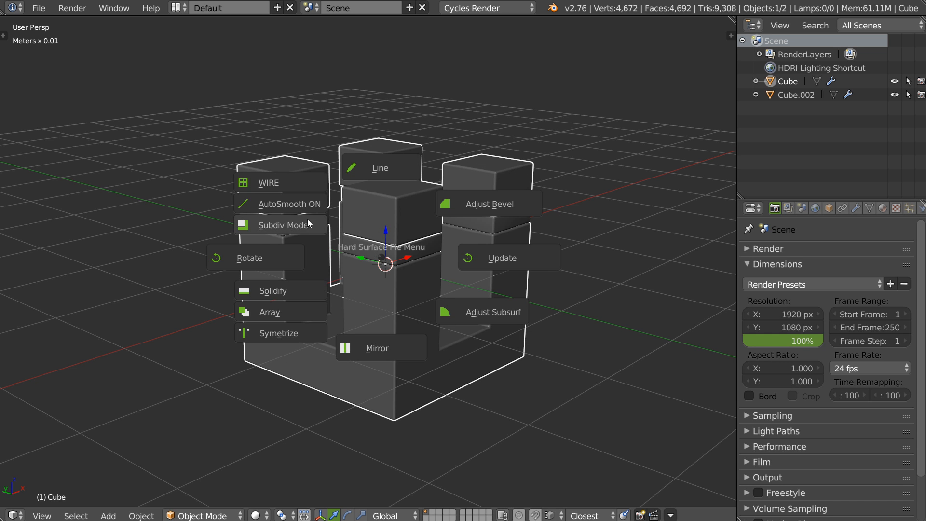
left_click(302, 204)
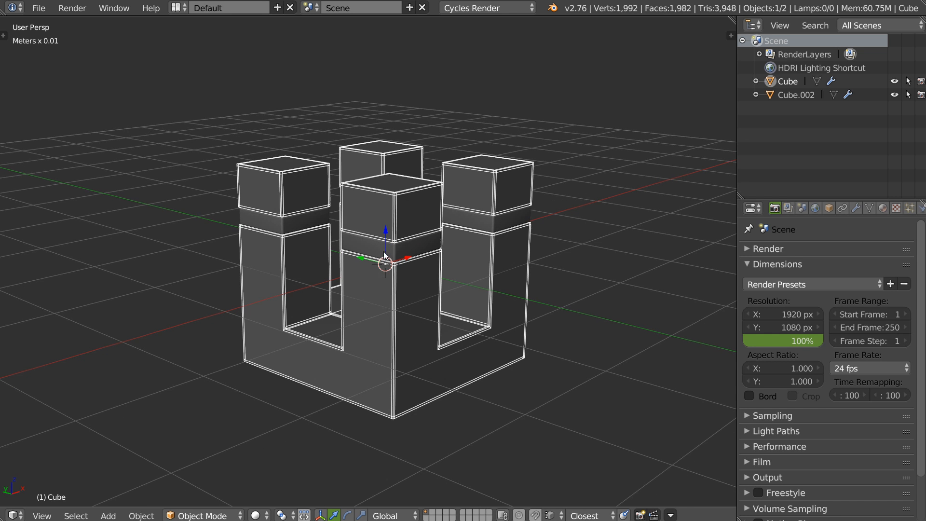
scroll(382, 248, "up", 10)
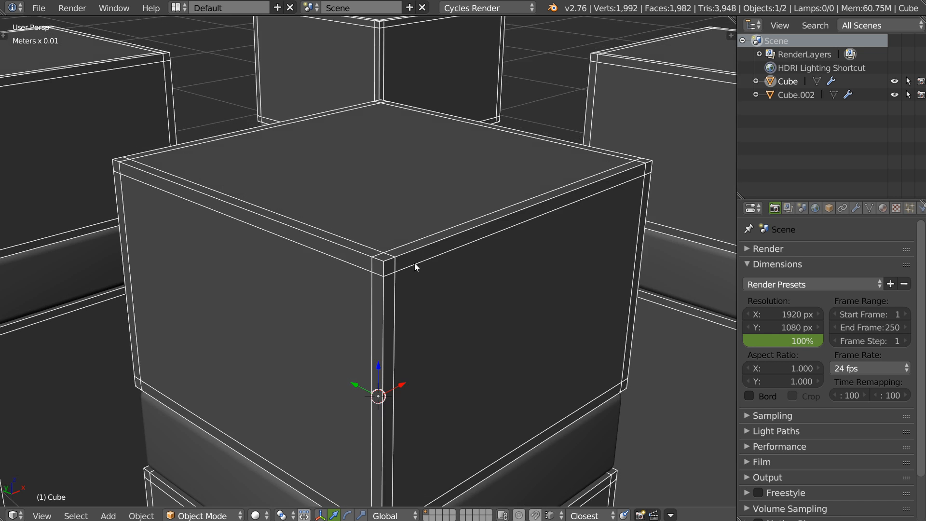
- Alternate the main cube between NoSubdiv and Subdiv modes twice to compare its bevels, leaving it in Subdiv Mode
key("q")
left_click(311, 240)
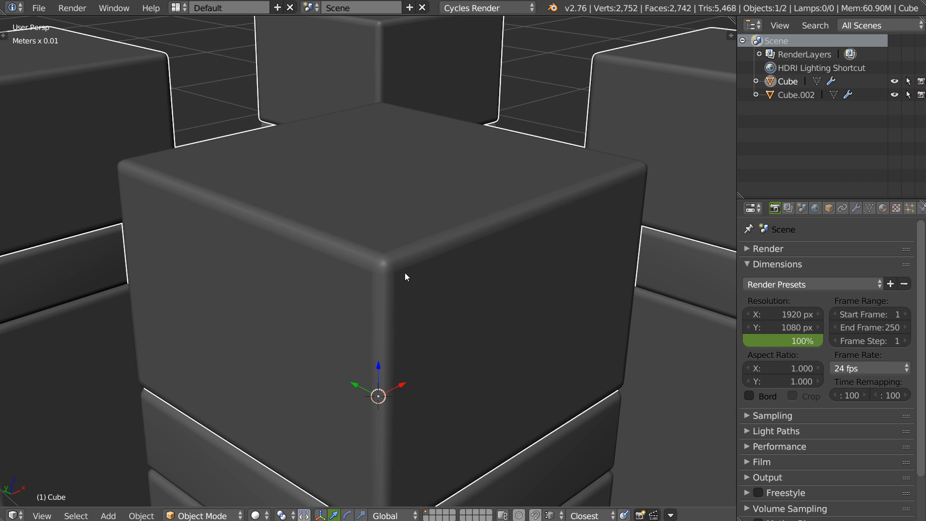
key("q")
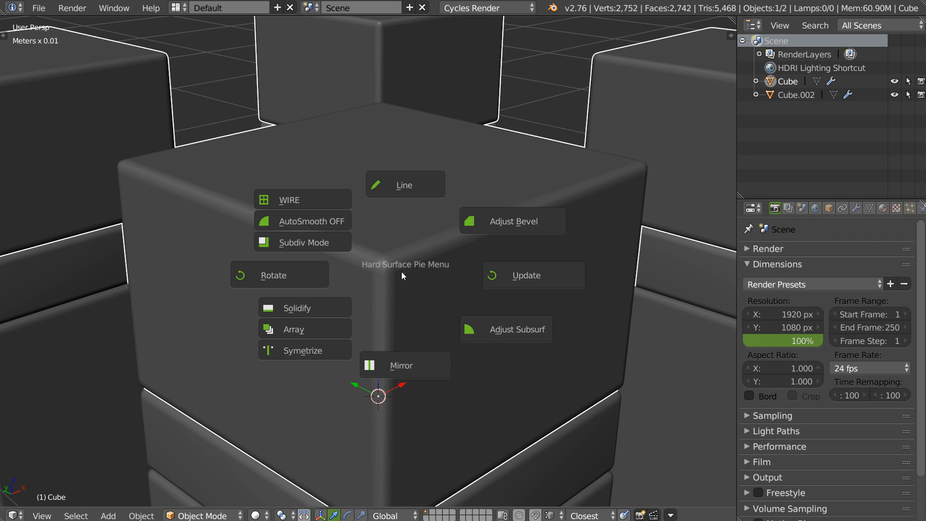
left_click(312, 241)
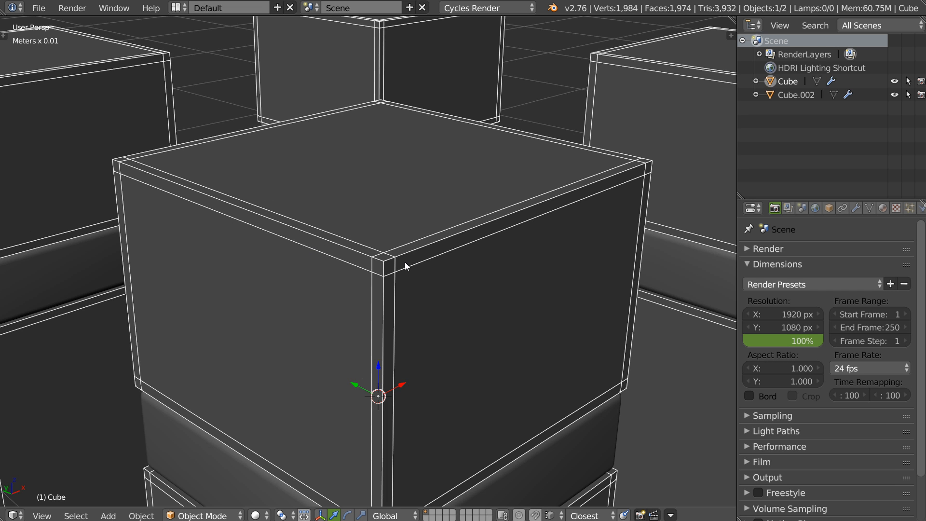
key("ctrl+0")
key("q")
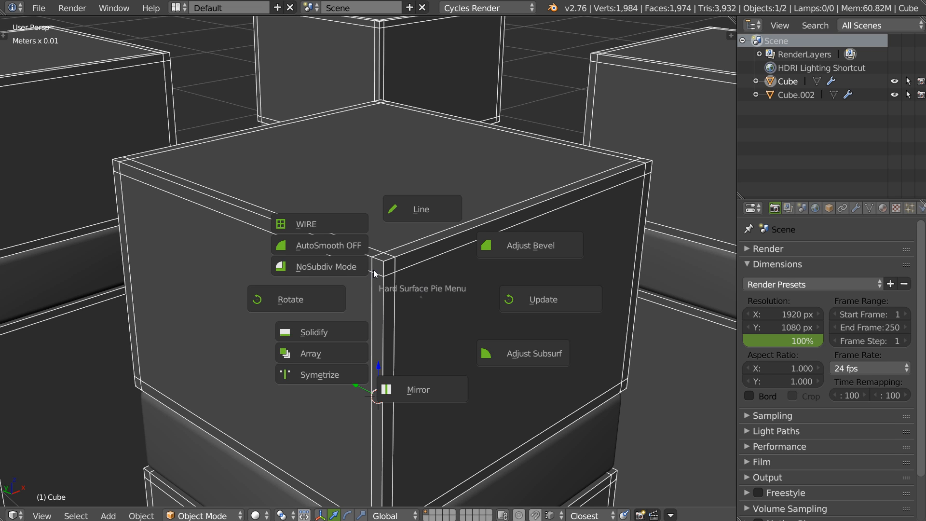
left_click(341, 266)
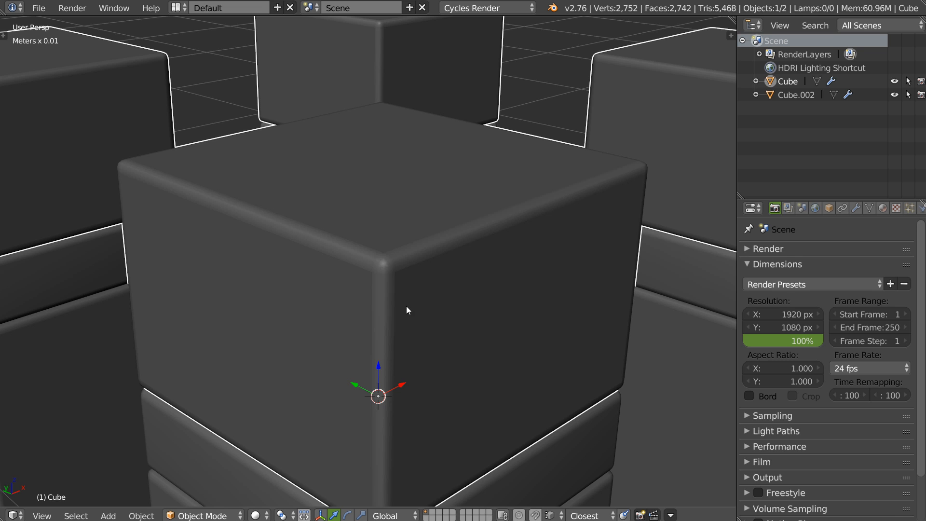
key("q")
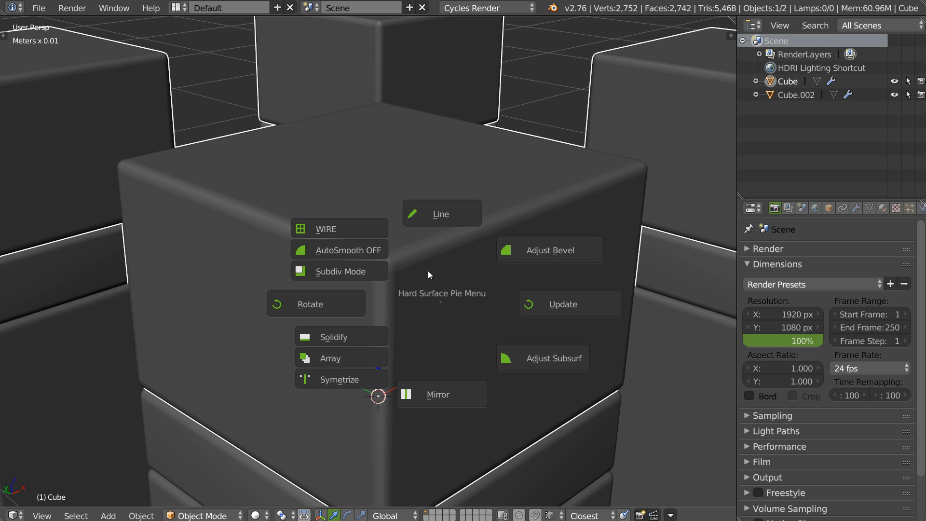
left_click(344, 271)
- Select the band piece between the cube's upper and lower parts and run Update on it
scroll(463, 254, "down", 2)
middle_click_drag(462, 252, 425, 195)
right_click(401, 324)
middle_click_drag(378, 342, 392, 294)
key("space")
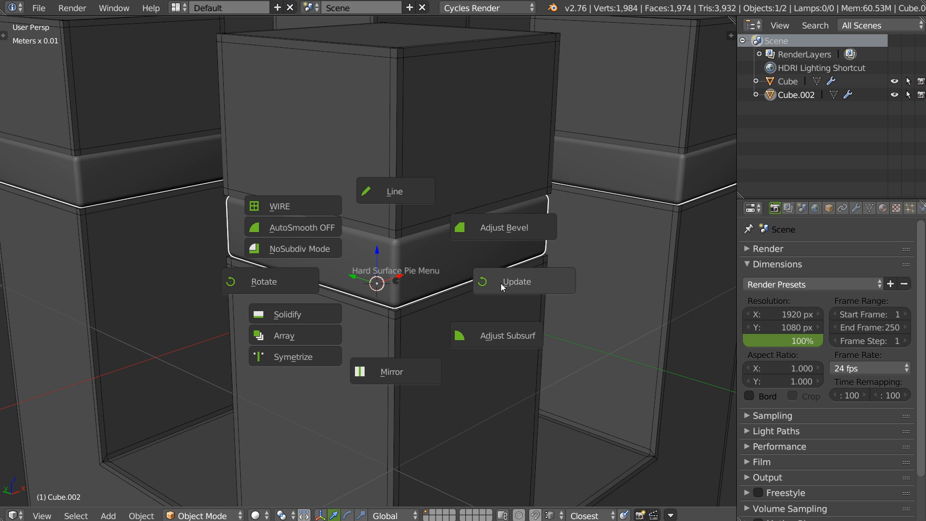
left_click(484, 284)
- Switch the band piece to NoSubdiv Mode and bring the main cube to the same rounded mode
key("space")
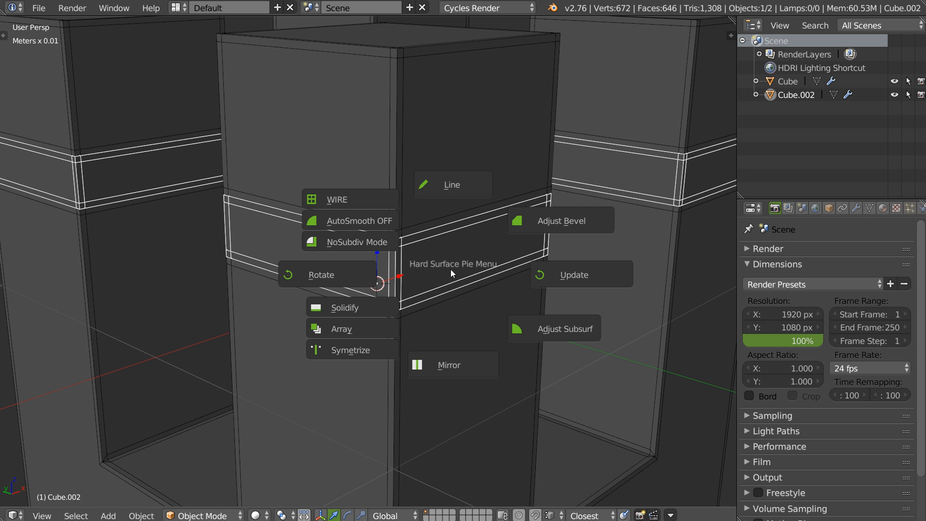
left_click(371, 241)
key("space")
left_click(514, 207)
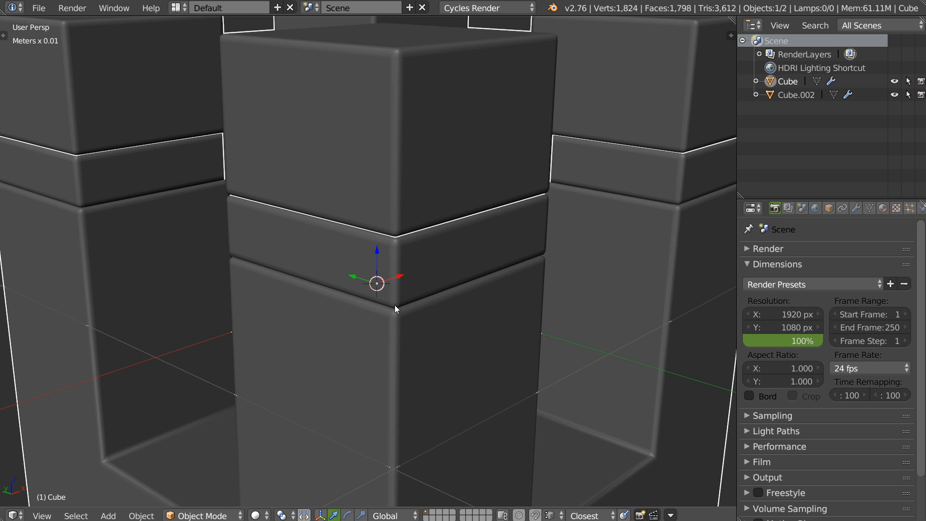
mouse_move(432, 278)
middle_mouse_down()
mouse_move(448, 237)
mouse_move(438, 256)
mouse_move(492, 224)
mouse_move(406, 266)
mouse_move(427, 282)
middle_mouse_up()
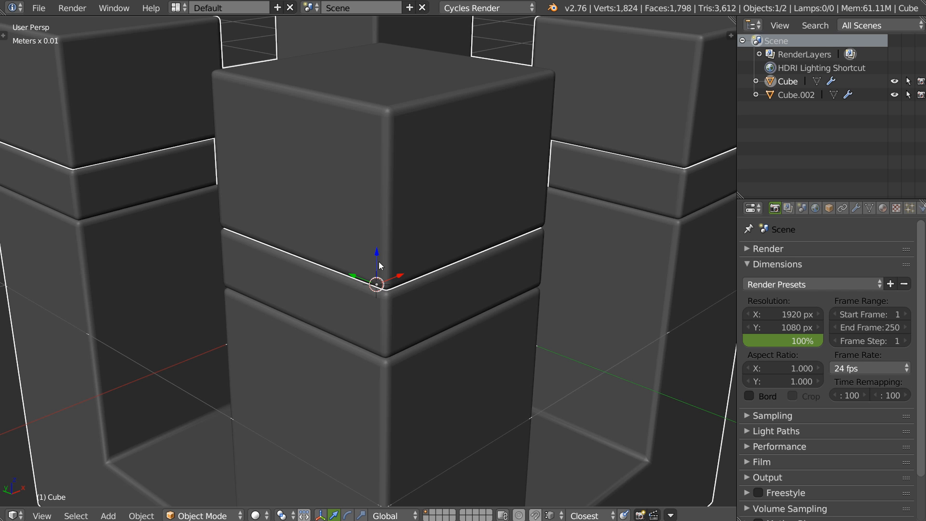
scroll(393, 272, "down", 5)
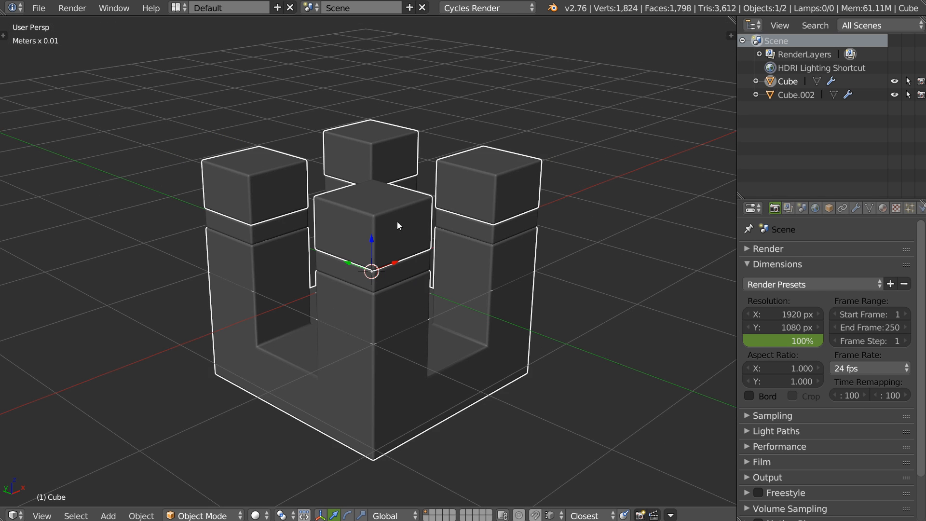
scroll(416, 207, "up", 3)
scroll(386, 215, "up", 2)
- Switch the band piece to Subdiv Mode and run Update on the main cube to match it
right_click(396, 214)
key("q")
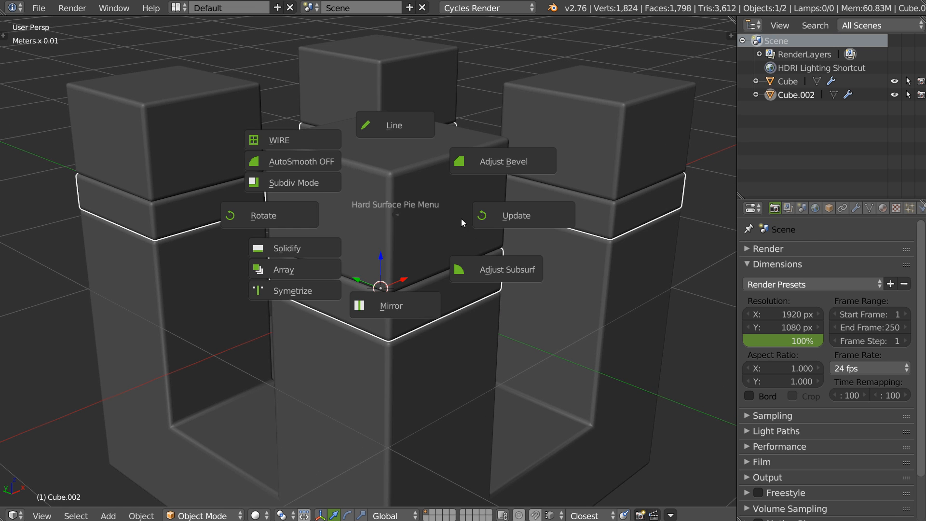
left_click(321, 181)
right_click(416, 232)
key("q")
left_click(513, 236)
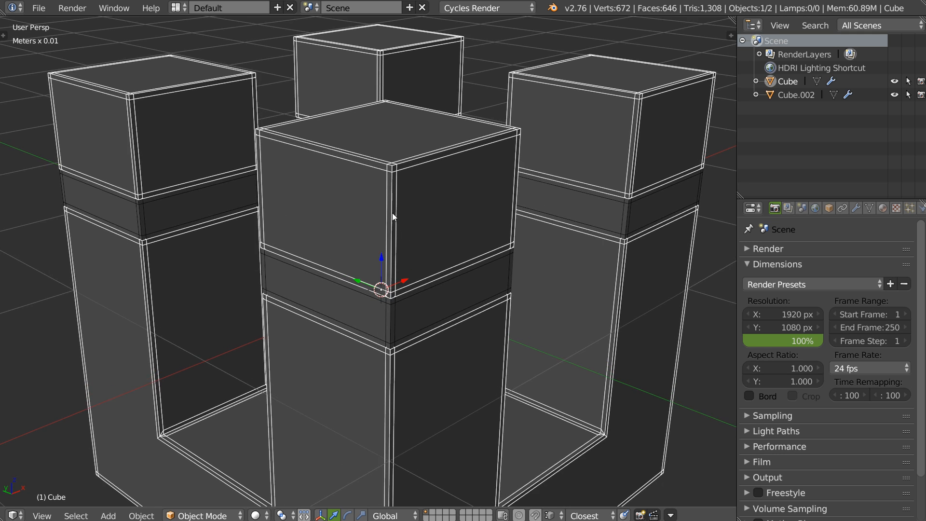
- Add two centered loop cuts to the nearest pillar's top block in Edit Mode and return to Object Mode
key("Tab")
key("ctrl+r")
left_click(422, 164)
right_click(429, 167)
key("ctrl+r")
left_click(436, 139)
right_click(441, 140)
key("Tab")
- Adjust the main cube's bevel to a width of 0.1 with 2 segments and a profile of 0.3
key("q")
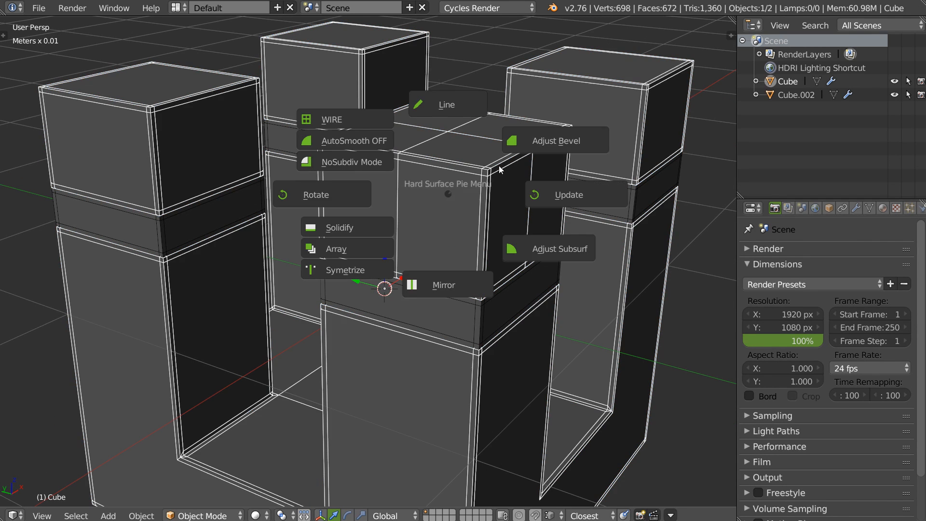
left_click(546, 138)
scroll(545, 140, "down", 7, "ctrl")
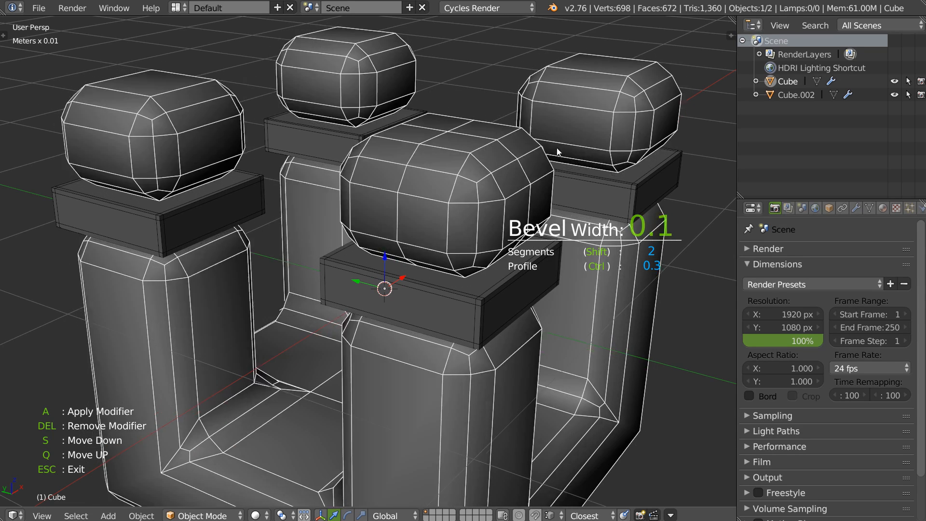
left_click(543, 151)
- Try smoothing the beveled cube with a subdivision surface, and undo it
key("q")
left_click(502, 201)
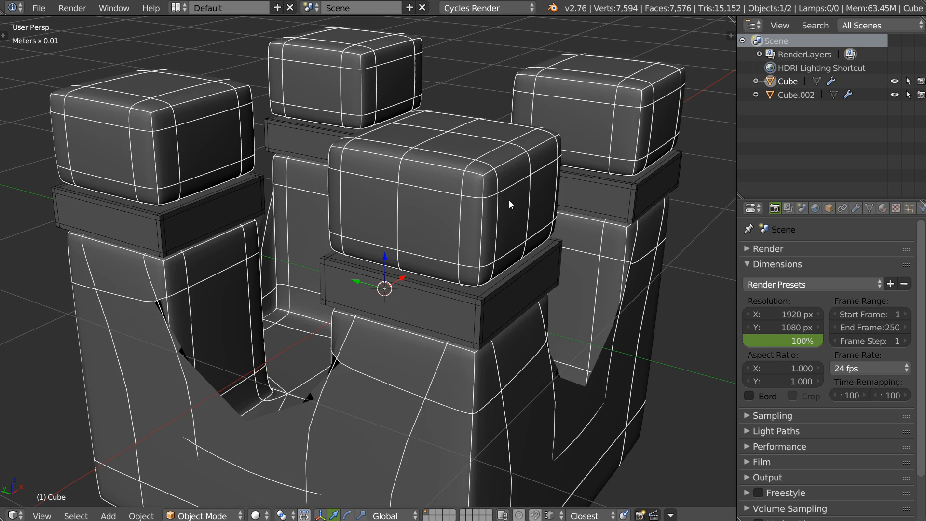
middle_click_drag(478, 215, 424, 231)
key("ctrl+z")
- Dissolve the four edges around the center face of the recess floor and leave Edit Mode
key("Tab")
right_click(424, 232)
right_click(390, 218, "shift")
right_click(395, 273, "shift")
middle_click_drag(394, 273, 482, 271)
right_click(389, 282, "shift")
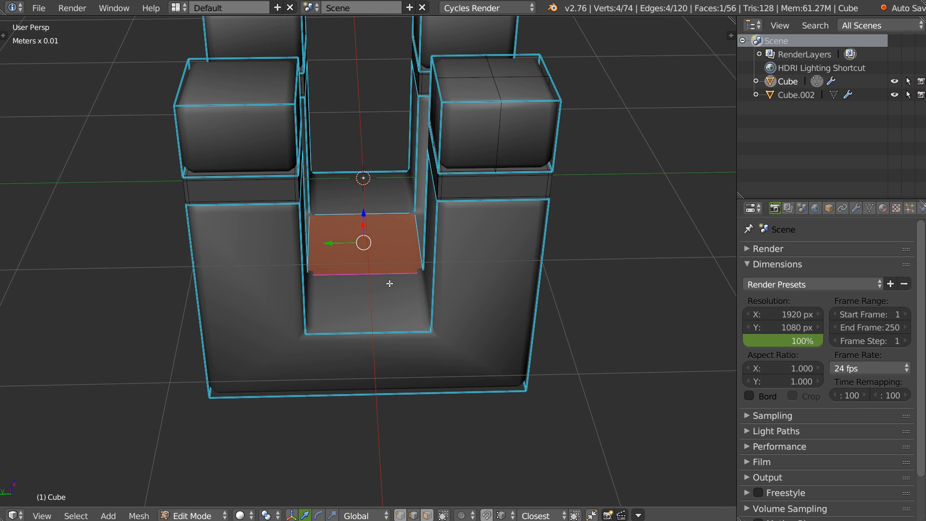
key("ctrl+x")
middle_click_drag(387, 283, 419, 277)
key("q")
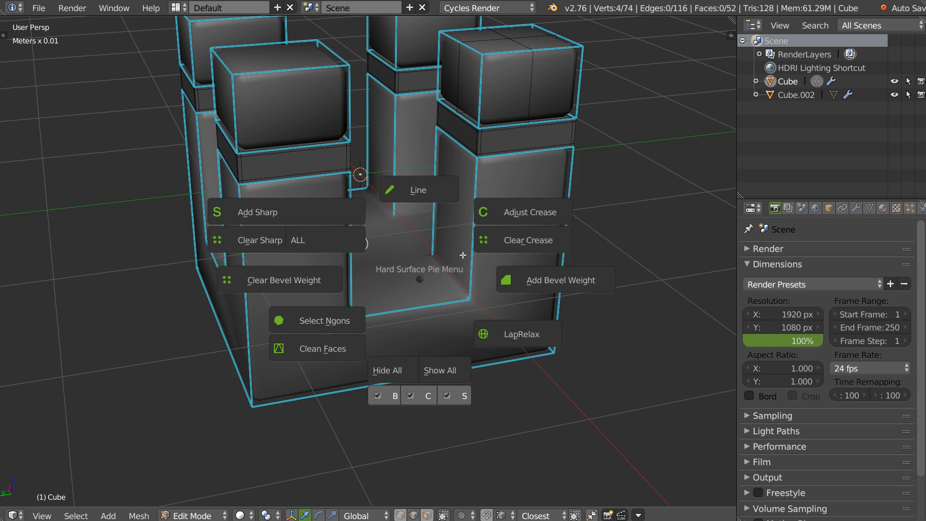
key("Escape")
key("Tab")
- Adjust the main cube's bevel to a profile of 1.0 with 2 segments and a narrow width
left_click(469, 218)
key("q")
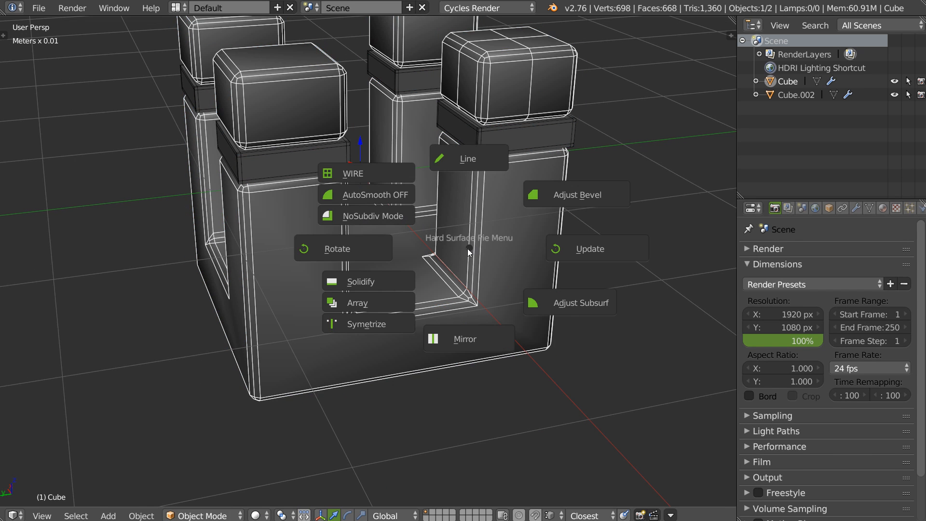
left_click(559, 208)
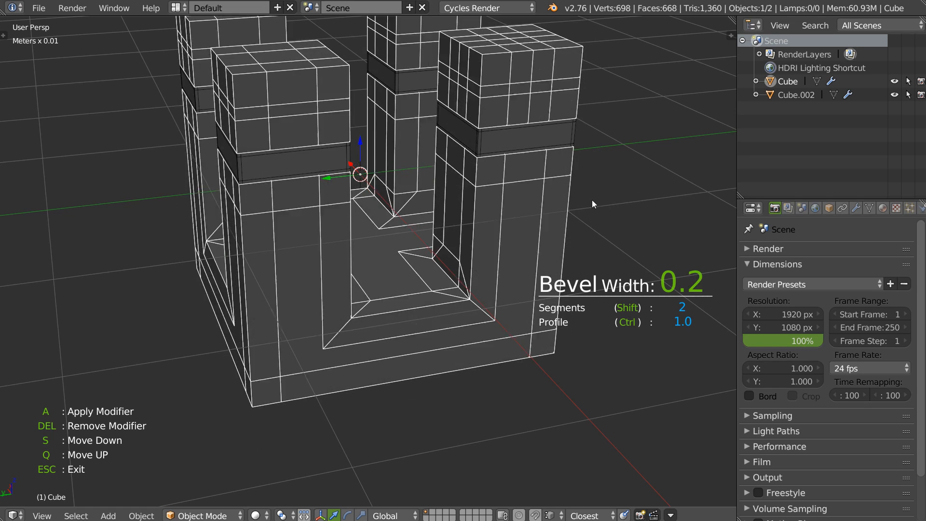
left_click(568, 204)
scroll(487, 249, "up", 3)
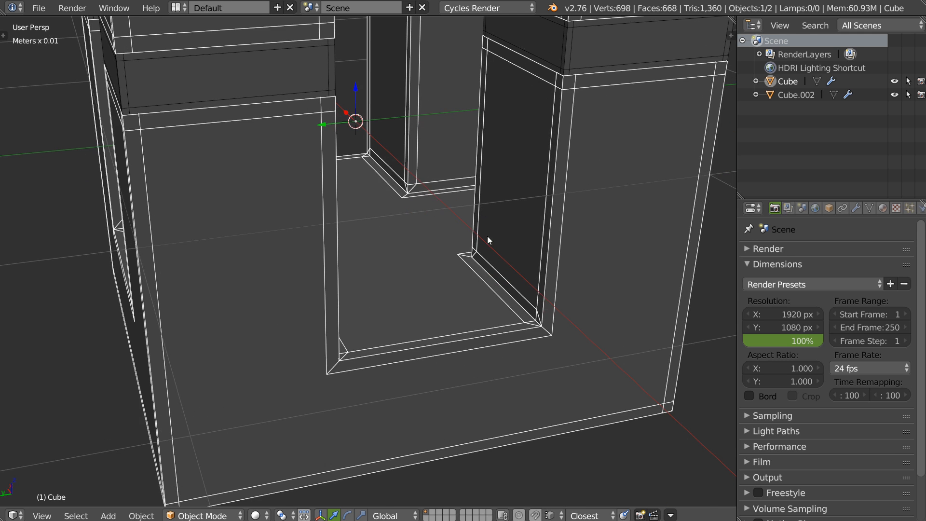
- Select the eight edges where the pillars meet the recess floor and clear their bevel weight
key("Tab")
scroll(382, 255, "up", 4)
right_click(232, 283, "shift")
middle_click_drag(232, 283, 367, 279)
right_click(481, 298, "shift")
right_click(474, 203, "shift")
right_click(459, 184, "shift")
right_click(312, 176, "shift")
right_click(297, 200, "shift")
middle_click_drag(460, 230, 328, 232)
right_click(226, 304, "shift")
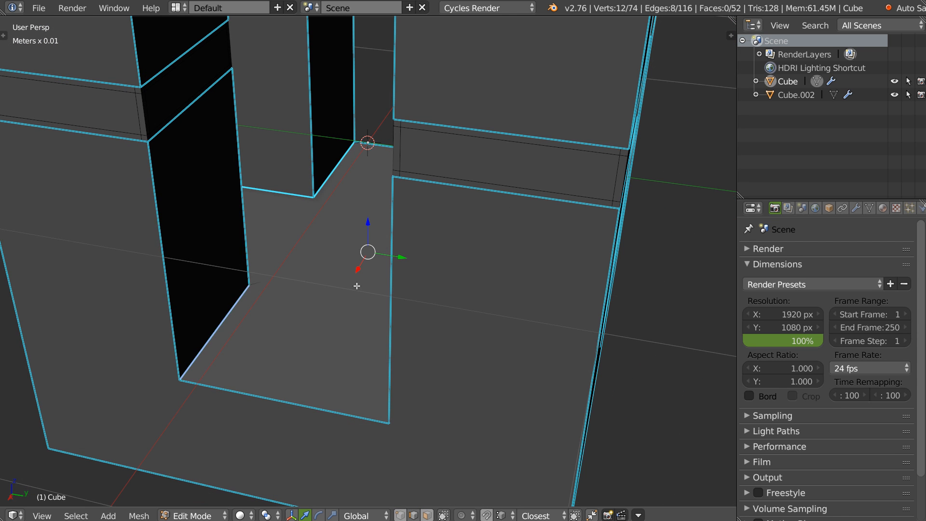
key("q")
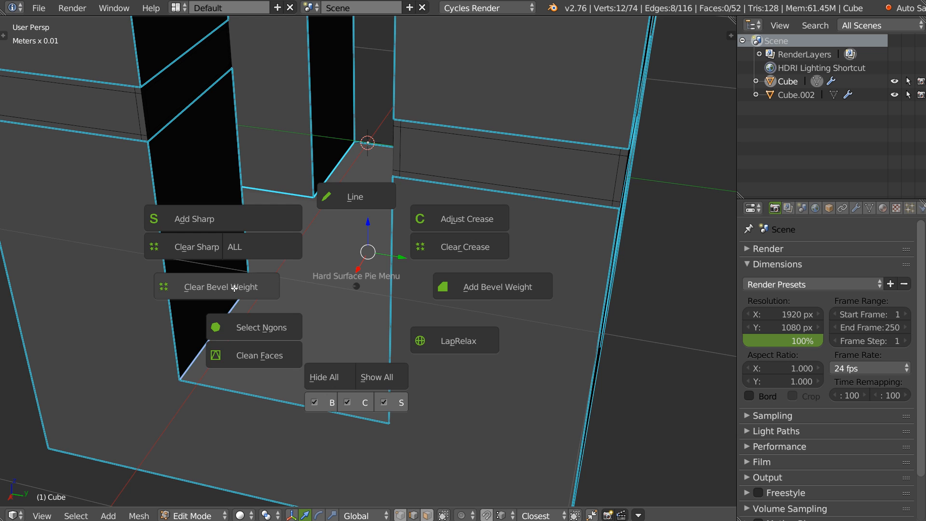
left_click(235, 288)
- Bevel the eight selected floor edges by a small amount and inspect the recess in Object Mode
middle_click_drag(248, 290, 276, 275)
key("ctrl+b")
left_click(411, 331)
middle_click_drag(411, 330, 544, 309)
key("Tab")
middle_click_drag(568, 242, 317, 291)
middle_click_drag(318, 246, 467, 293)
middle_click_drag(341, 192, 312, 257)
middle_click_drag(264, 232, 488, 172)
- Select the four inner vertical edges of the pillars and clear their bevel weight
key("Tab")
right_click(324, 210)
right_click(507, 203, "shift")
right_click(596, 325, "shift")
middle_click_drag(596, 325, 314, 244)
right_click(201, 141, "shift")
key("q")
left_click(232, 217)
- Select the pillars' four inner vertical edge loops down through the floor corners and add bevel weight to them
middle_click_drag(280, 217, 228, 356)
right_click(268, 211, "alt")
right_click(214, 340, "alt+shift")
middle_click_drag(270, 279, 469, 334)
right_click(485, 307, "alt+shift")
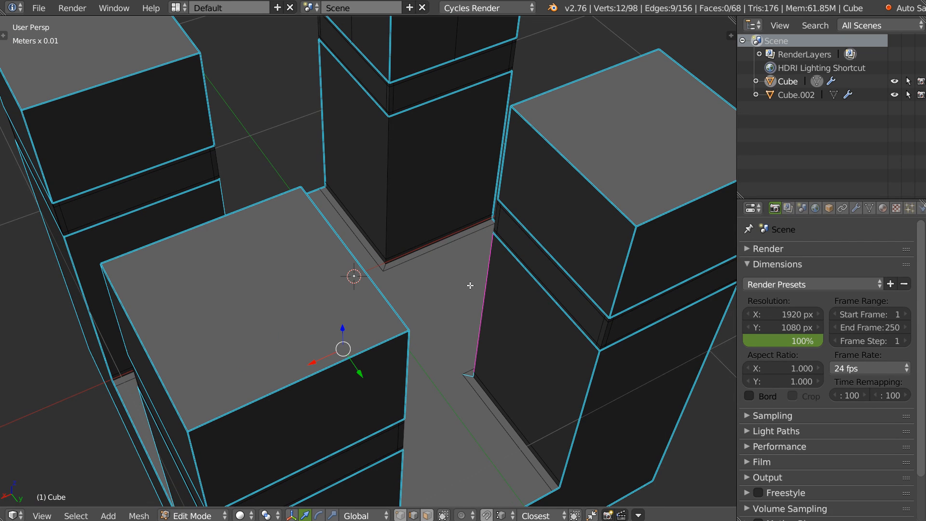
right_click(393, 232, "alt+shift")
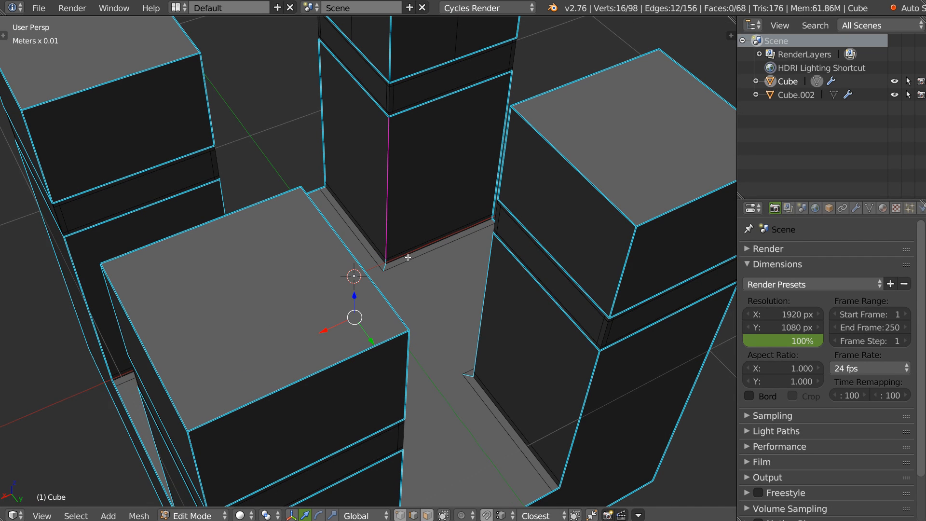
key("shift+q")
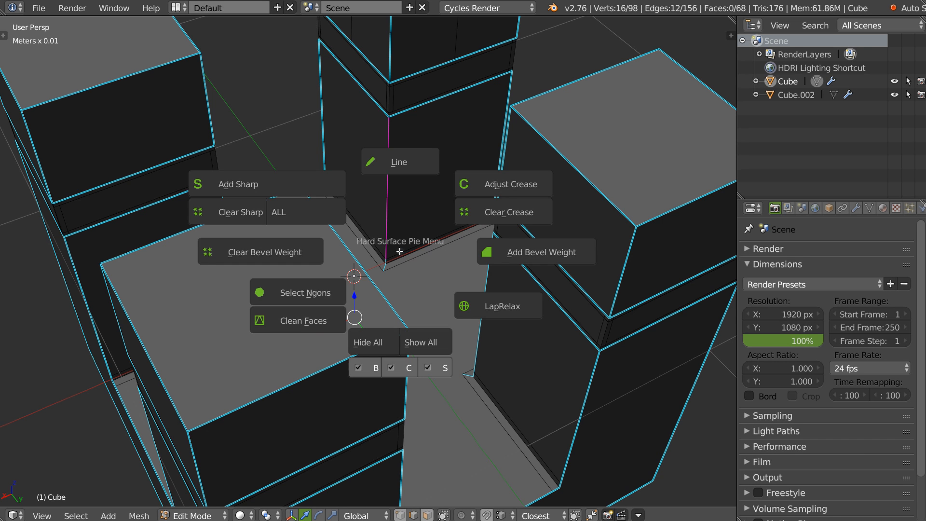
left_click(520, 255)
key("Tab")
middle_click_drag(448, 221, 402, 273)
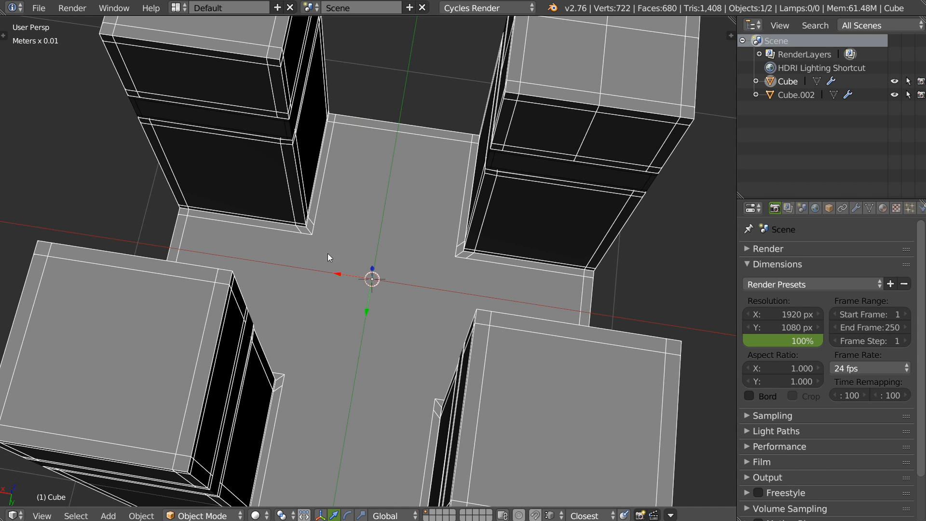
middle_click_drag(351, 287, 378, 264)
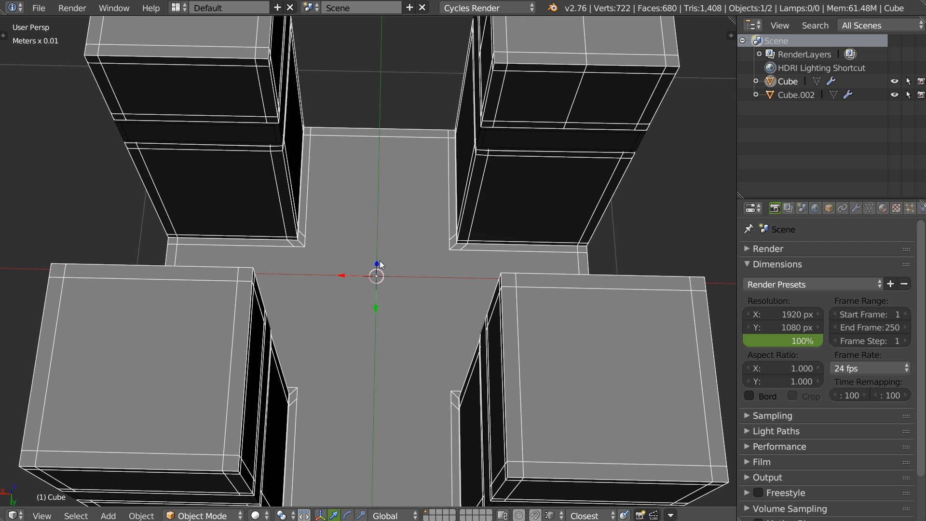
- Connect the four inner corners of the recess floor with Line cuts that form a square
key("Tab")
left_click(378, 174)
right_click(305, 247)
left_click(306, 249)
left_click(449, 250)
left_click(451, 390)
left_click(298, 387)
- Add two crossing diagonal Line cuts inside the floor square and check the result in Object Mode
left_click(305, 247)
left_click(450, 389)
left_click(298, 386)
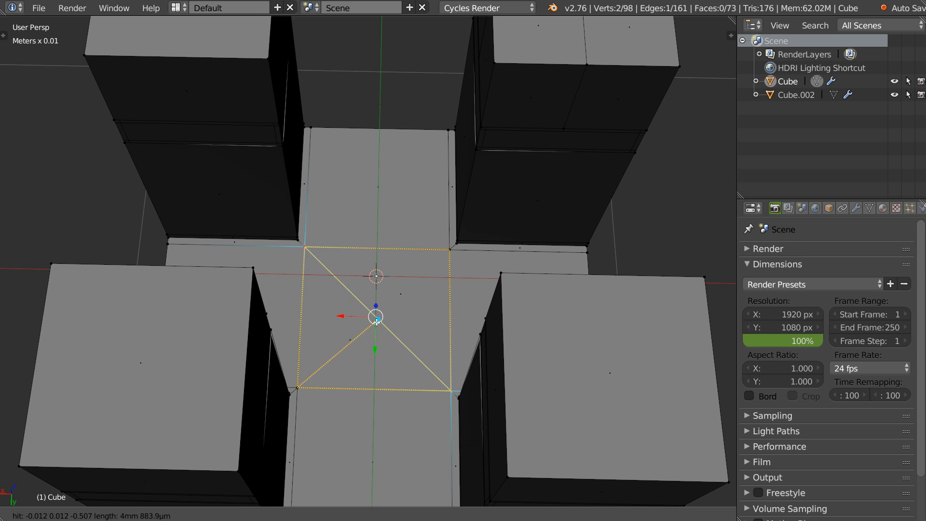
right_click(421, 270)
right_click(411, 290)
key("Tab")
middle_click_drag(401, 284, 359, 271)
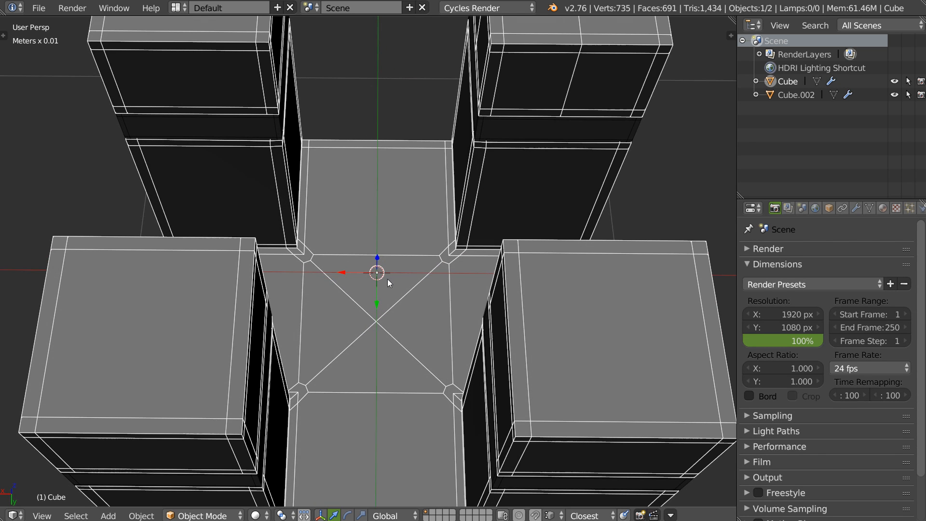
- Remove the diagonal and square Line cuts from the recess floor and inspect it in Object Mode
key("Tab")
right_click(394, 310)
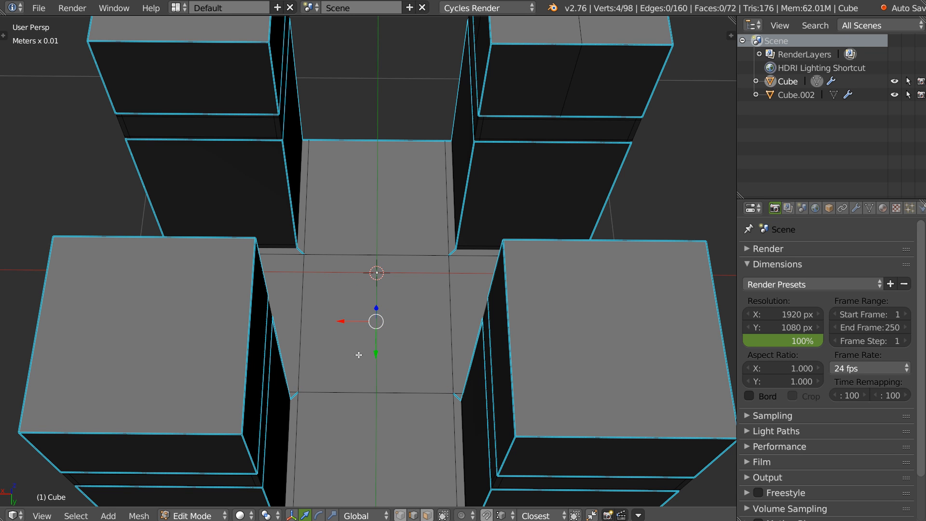
key("Tab")
middle_click_drag(365, 271, 369, 275)
key("Tab")
left_click(415, 292)
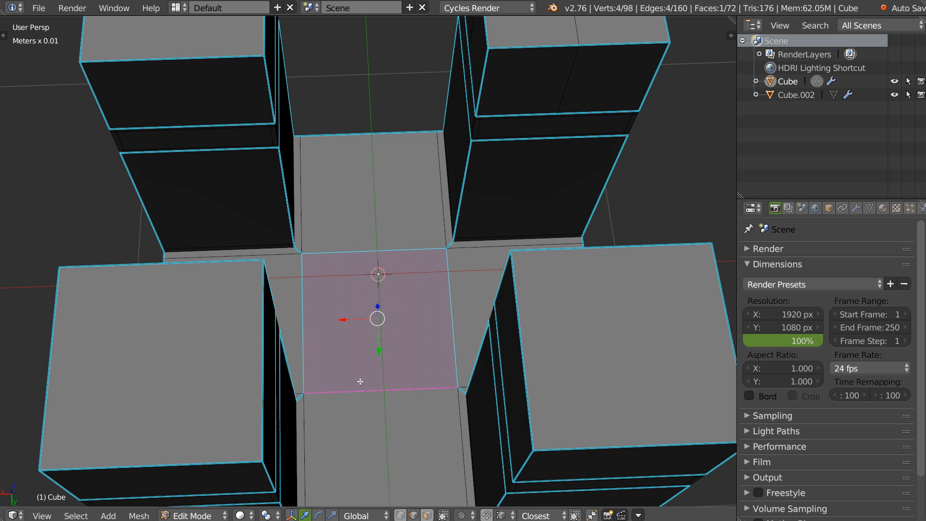
key("Tab")
middle_click_drag(309, 300, 372, 252)
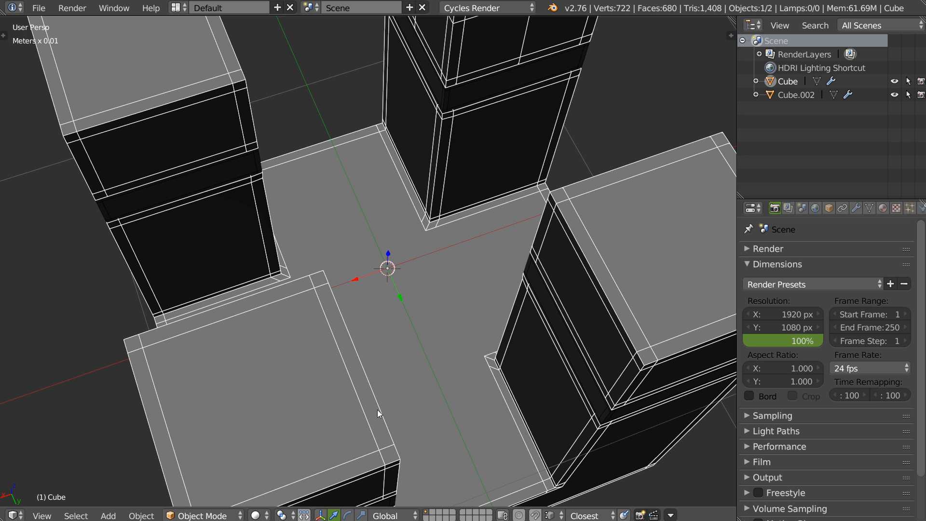
middle_click_drag(325, 290, 468, 212)
scroll(434, 251, "down", 5)
middle_click_drag(423, 270, 423, 227, "shift")
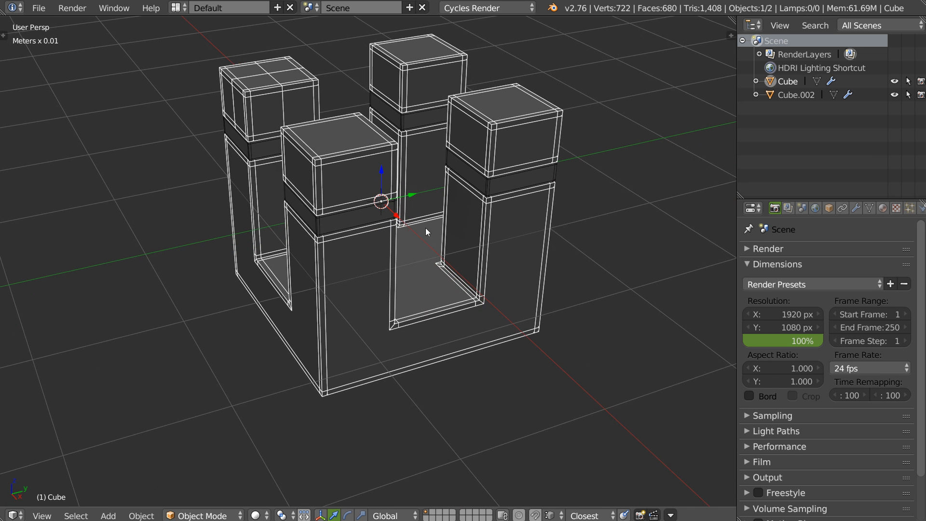
key("space")
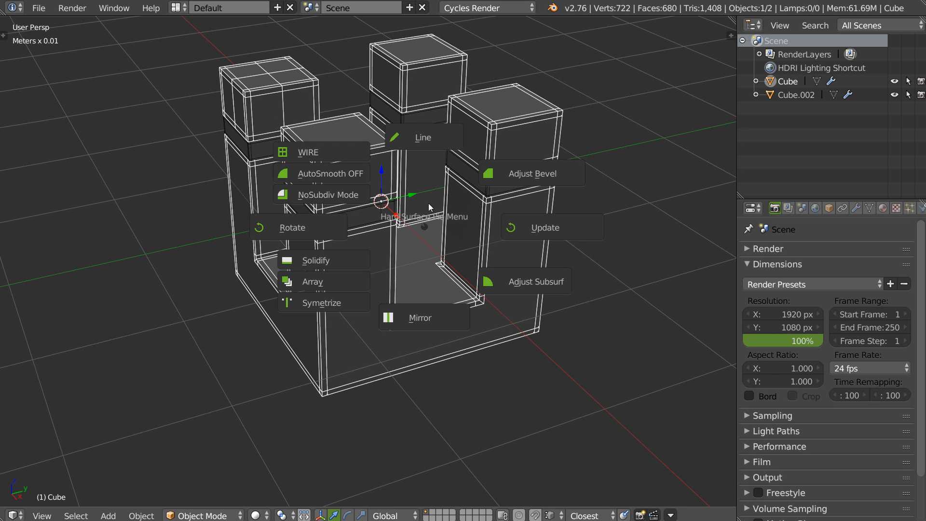
left_click(427, 141)
middle_click_drag(385, 298, 366, 303)
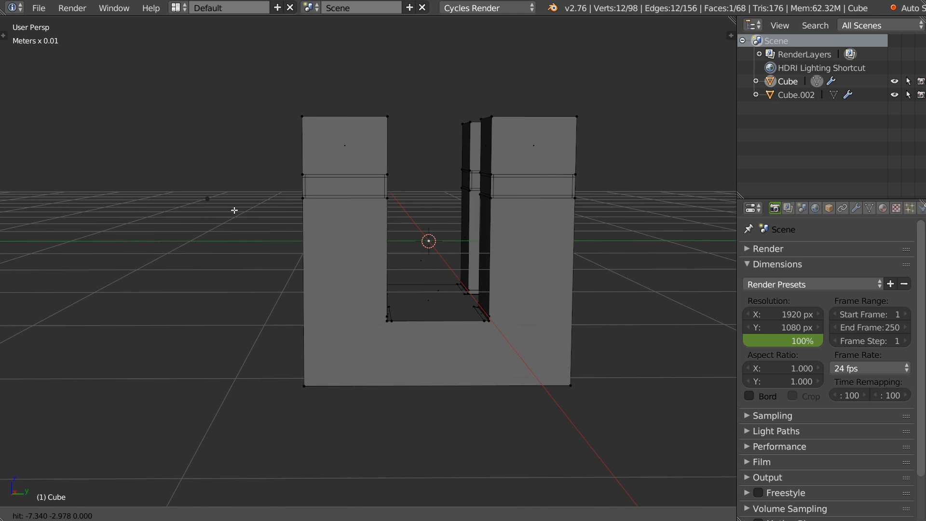
key("Escape")
- Look through the tool shelf categories, including Fast Skin, Retopology, Batch and Other, for the Snap Utilities tools
left_click(4, 36)
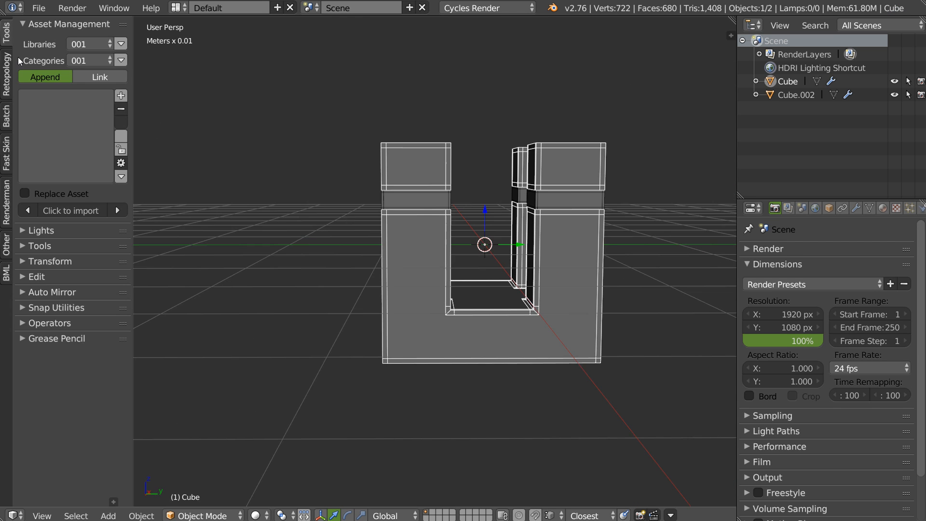
left_click(7, 149)
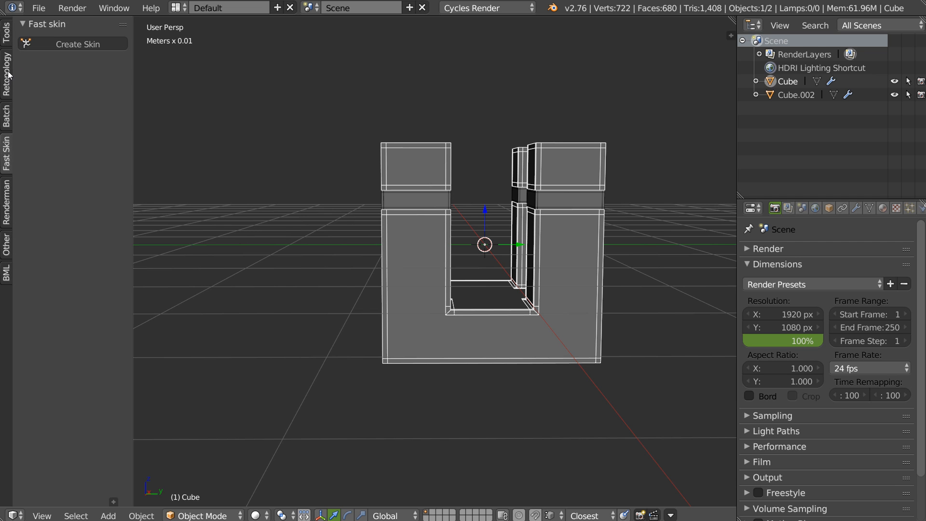
left_click(4, 32)
left_click(35, 24)
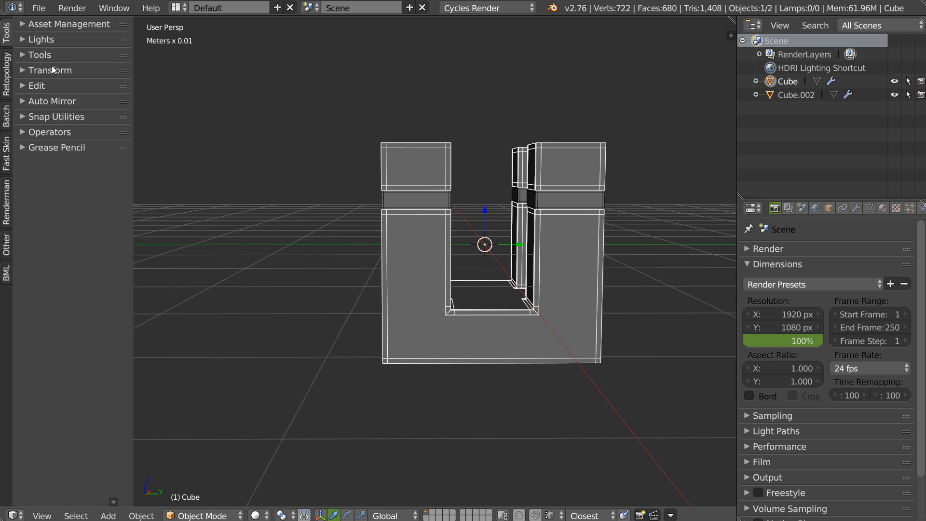
left_click(7, 249)
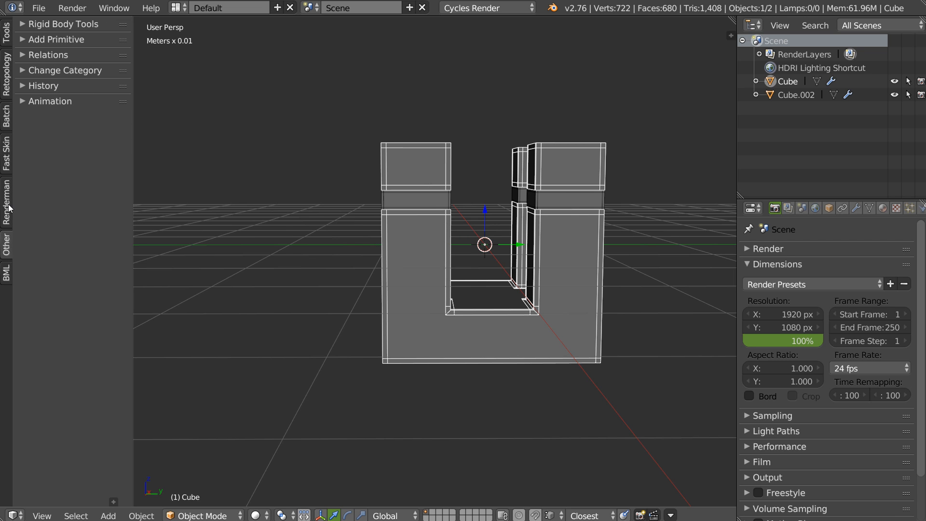
left_click(13, 162)
left_click(7, 116)
left_click(7, 85)
left_click(6, 34)
left_click(7, 271)
left_click(7, 245)
left_click(6, 34)
middle_click_drag(477, 255, 440, 270)
key("t")
- On the +X face, use Line to cut from the notch's -Y corner to the bottom edge, outer edge and outer bottom corner
key("Tab")
middle_click_drag(405, 340, 406, 262, "shift")
scroll(426, 241, "up", 4)
key("q")
left_click(454, 167)
left_click(439, 209)
left_click(436, 348)
left_click(428, 198)
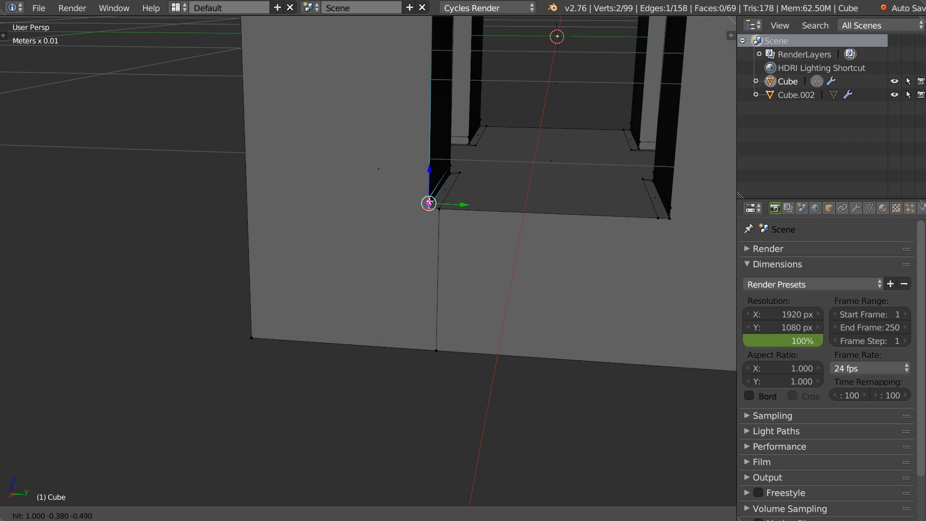
left_click(247, 191)
left_click(429, 209)
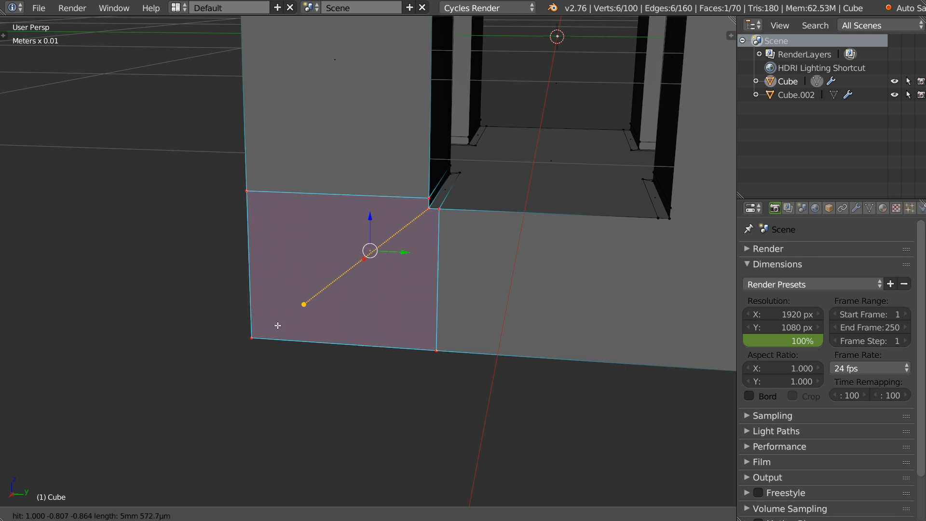
left_click(252, 338)
- Repeat the vertical, diagonal and horizontal Line cuts at the notch's +Y corner on the +X face
left_click(658, 218)
middle_click_drag(629, 258, 494, 318)
left_click(473, 325)
right_click(502, 242)
left_click(489, 176)
left_click(682, 337)
left_click(490, 170)
key("ctrl+z")
left_click(489, 165)
left_click(695, 172)
key("Return")
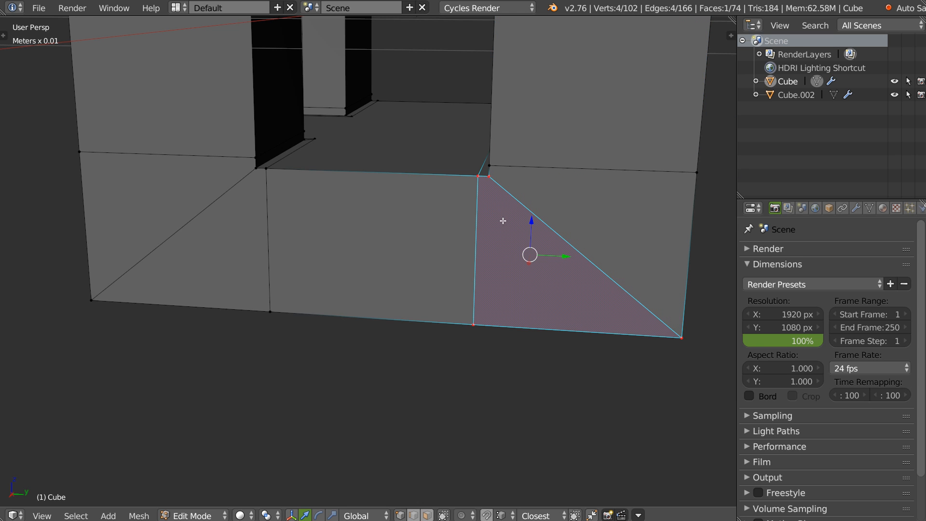
key("Tab")
middle_click_drag(496, 218, 241, 159)
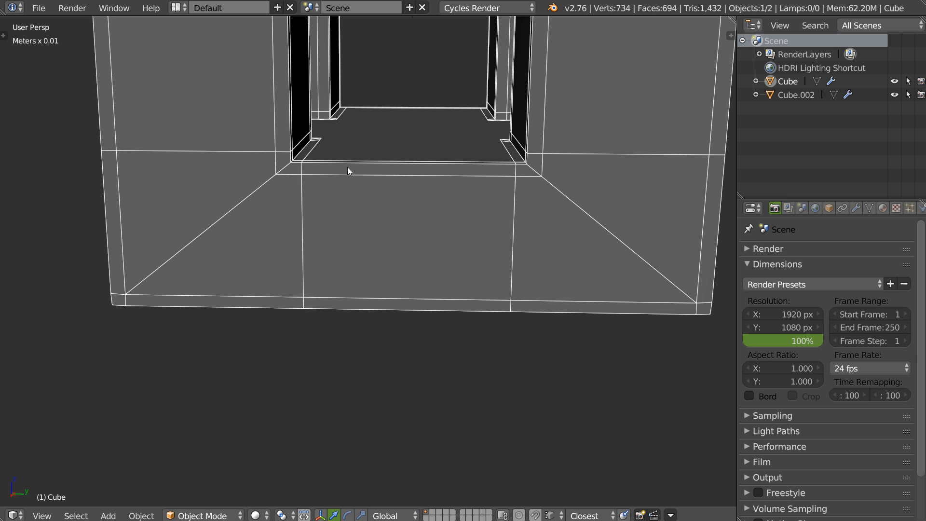
- On the -Y face, cut horizontal, diagonal and vertical Lines from the notch's +X corner to the face's outer edges and corner
middle_click_drag(378, 173, 430, 206)
key("q")
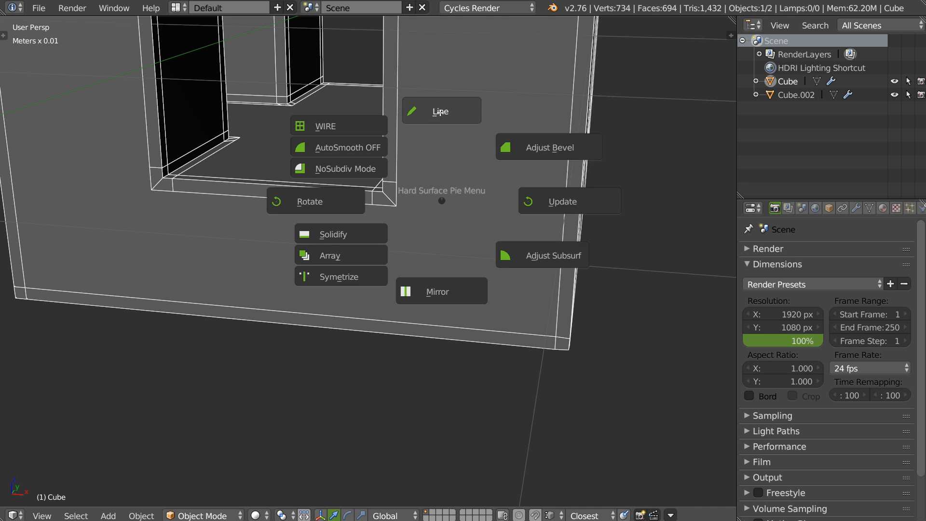
left_click(443, 112)
left_click(383, 181)
left_click(581, 192)
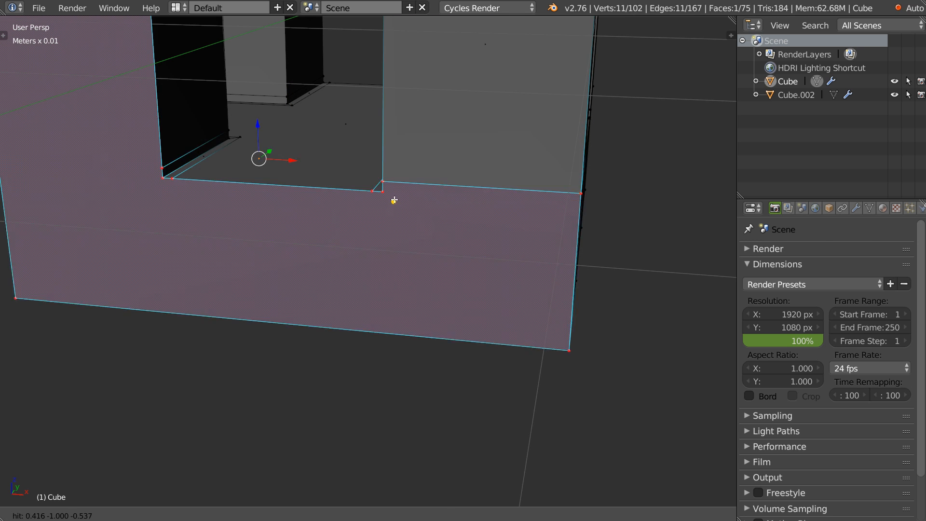
left_click(382, 192)
left_click(568, 350)
left_click(372, 192)
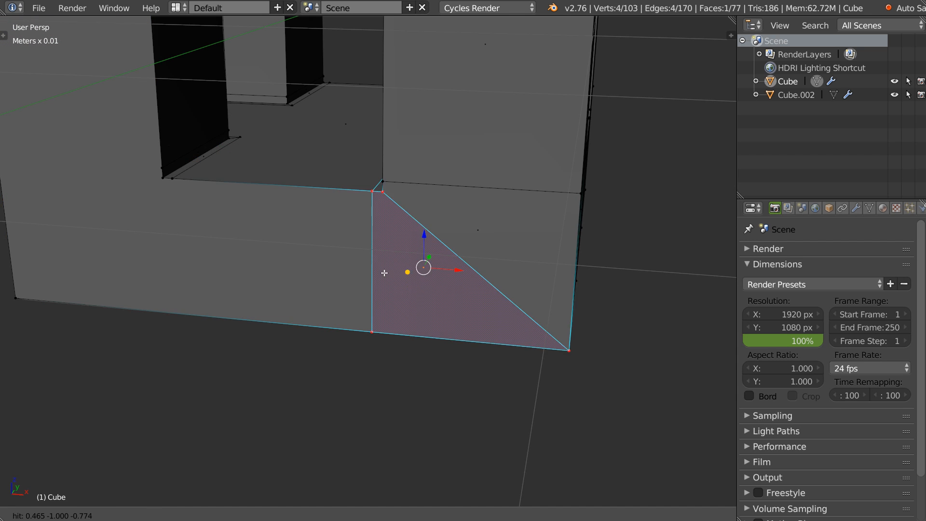
- Cut vertical, diagonal and horizontal Lines from the notch's -X corner on the -Y face
middle_click_drag(386, 313, 523, 259)
left_click(405, 340)
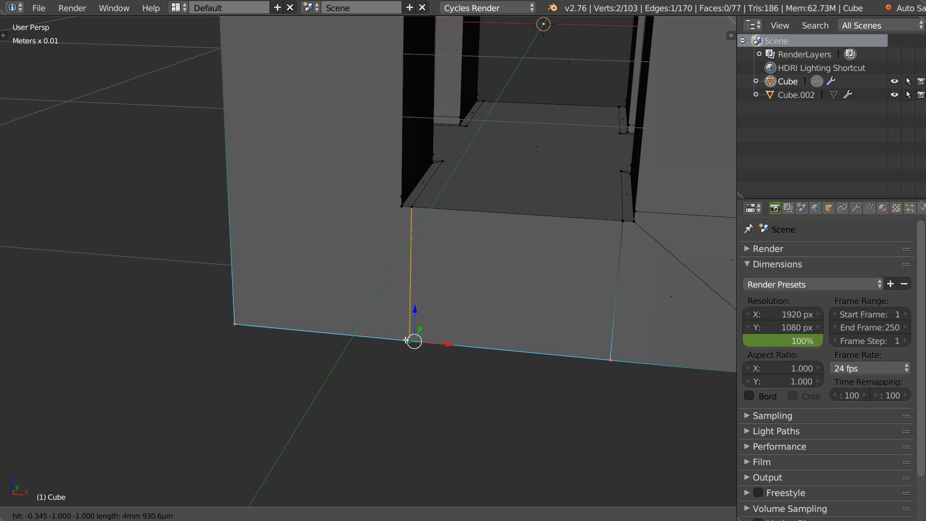
left_click(413, 341)
left_click(401, 206)
left_click(234, 324)
left_click(401, 196)
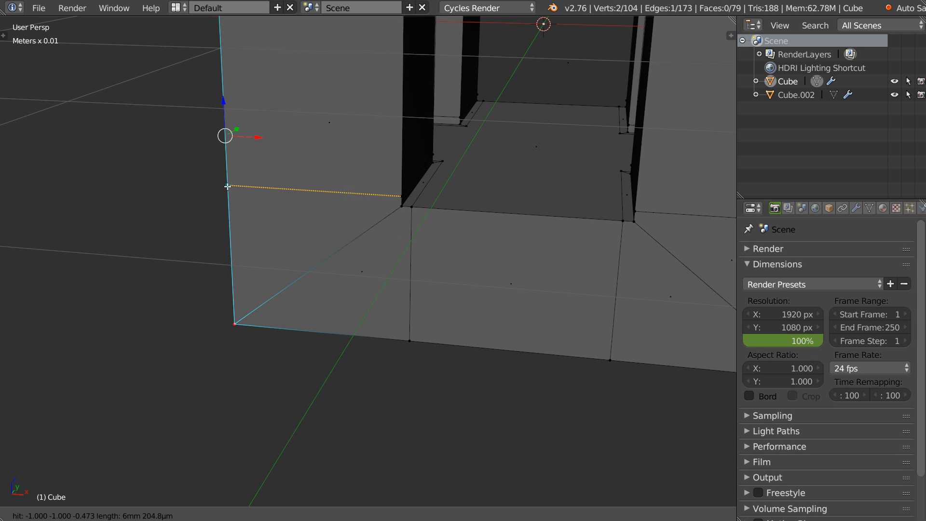
left_click(227, 186)
right_click(228, 186)
- On the -X face, cut horizontal, diagonal and vertical Lines from the notch's -Y corner
middle_click_drag(252, 188, 458, 204)
left_click(296, 225)
right_click(313, 235)
left_click(296, 235)
left_click(470, 395)
right_click(288, 236)
left_click(285, 233)
left_click(287, 368)
- Cut vertical, diagonal and horizontal Lines from the notch's +Y corner on the -X face
middle_click_drag(192, 272, 369, 245)
left_click(397, 211)
left_click(399, 343)
right_click(375, 309)
left_click(387, 211)
left_click(219, 339)
right_click(260, 303)
middle_click_drag(285, 258, 258, 270)
left_click(381, 206)
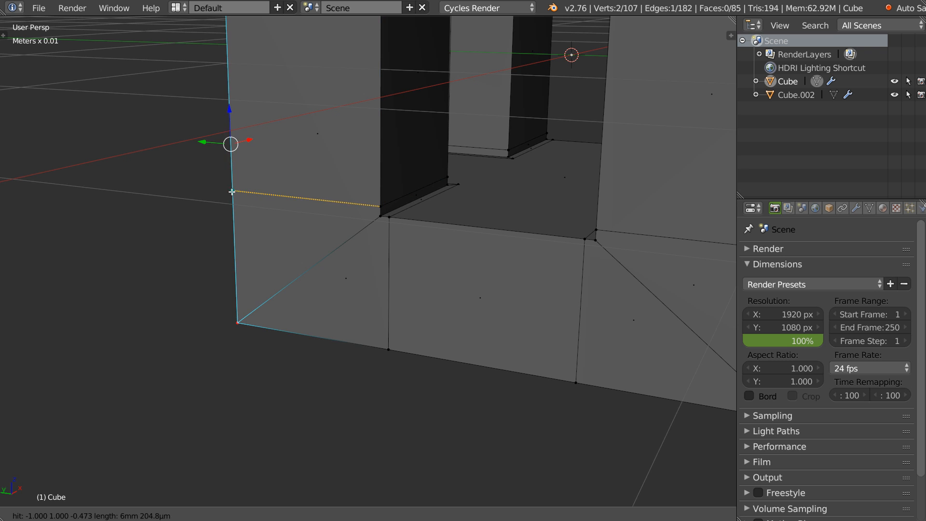
right_click(234, 214)
- On the +Y face, cut horizontal, diagonal and vertical Lines from the notch's -X corner
middle_click_drag(234, 215, 425, 236)
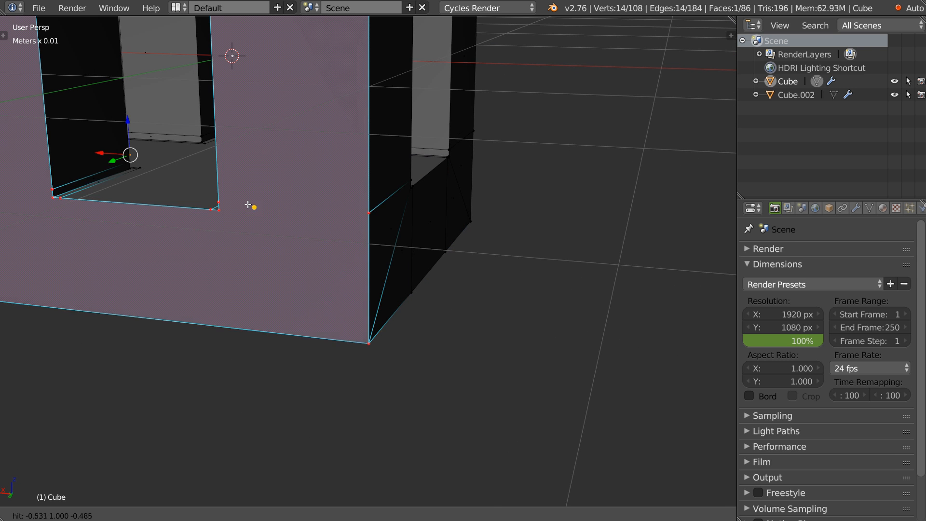
left_click(221, 201)
left_click(368, 213)
right_click(241, 217)
left_click(219, 210)
right_click(338, 313)
left_click(211, 209)
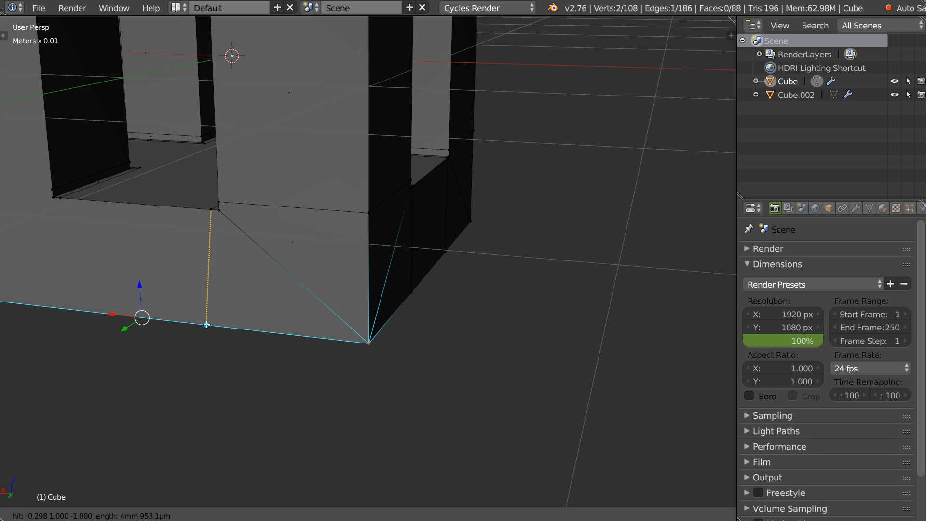
left_click(218, 325)
- Cut the matching vertical, diagonal and horizontal Lines at the notch's +X corner on the +Y face and inspect the topology in Object Mode
middle_click_drag(153, 276, 505, 270, "shift")
right_click(443, 252)
left_click(409, 193)
left_click(410, 303)
right_click(418, 291)
left_click(400, 192)
left_click(268, 289)
right_click(355, 214)
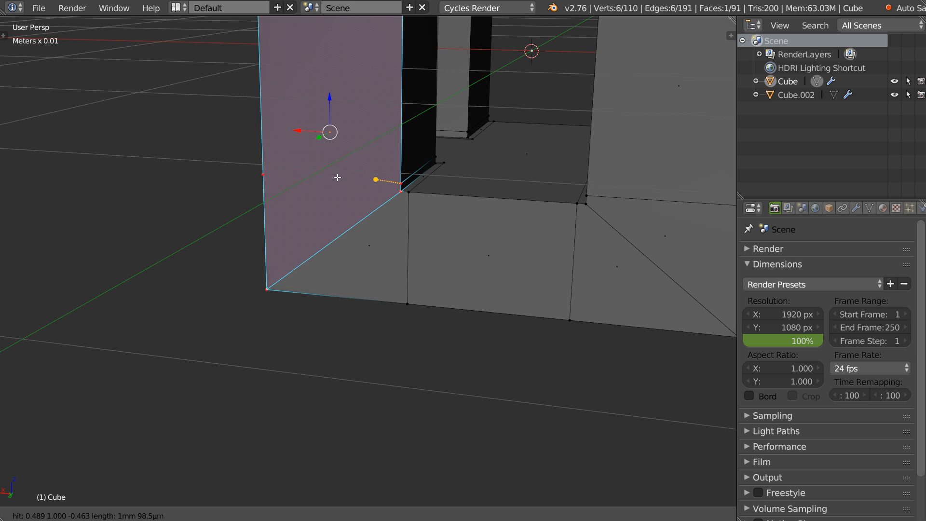
left_click(264, 174)
right_click(288, 190)
middle_click_drag(289, 191, 403, 187)
key("Tab")
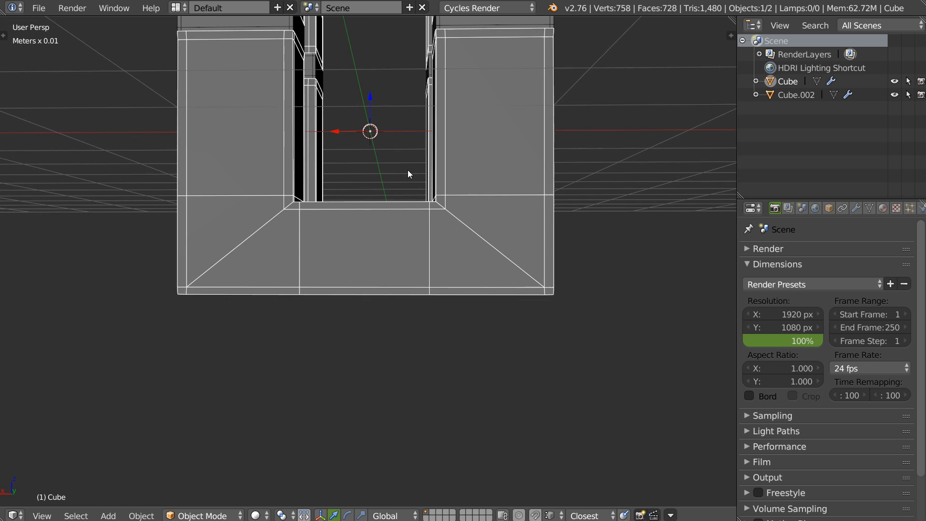
middle_click_drag(459, 126, 494, 166)
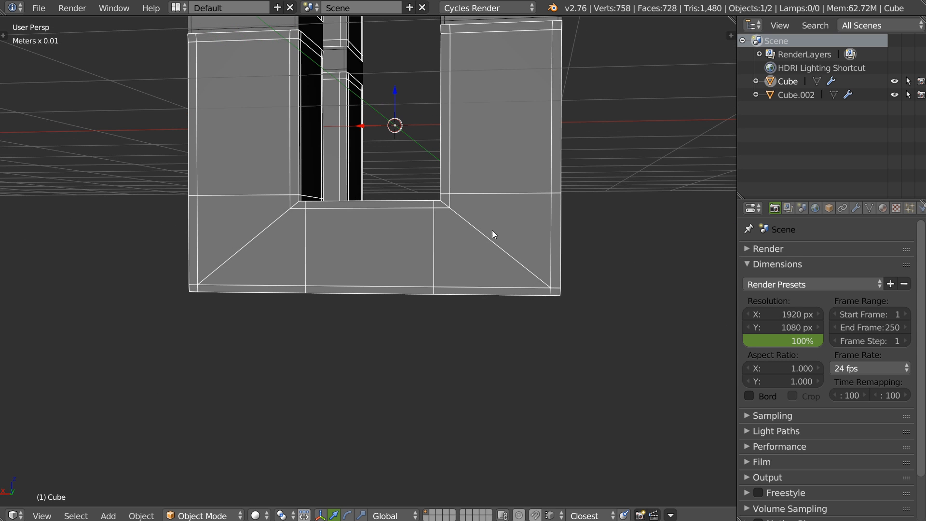
middle_click_drag(534, 201, 429, 201)
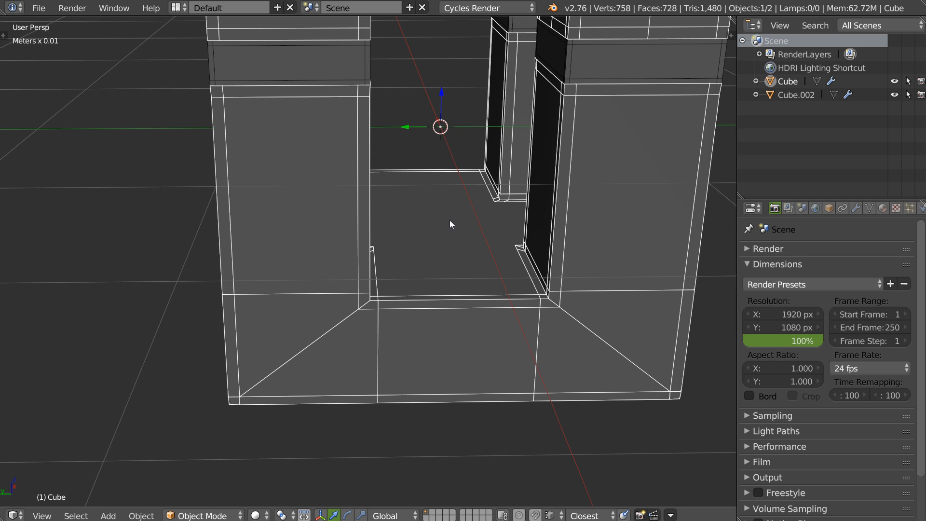
- Isolate the cube in local view and apply its bevel modifier through Adjust Bevel
key("KP_Divide")
scroll(424, 239, "up", 3)
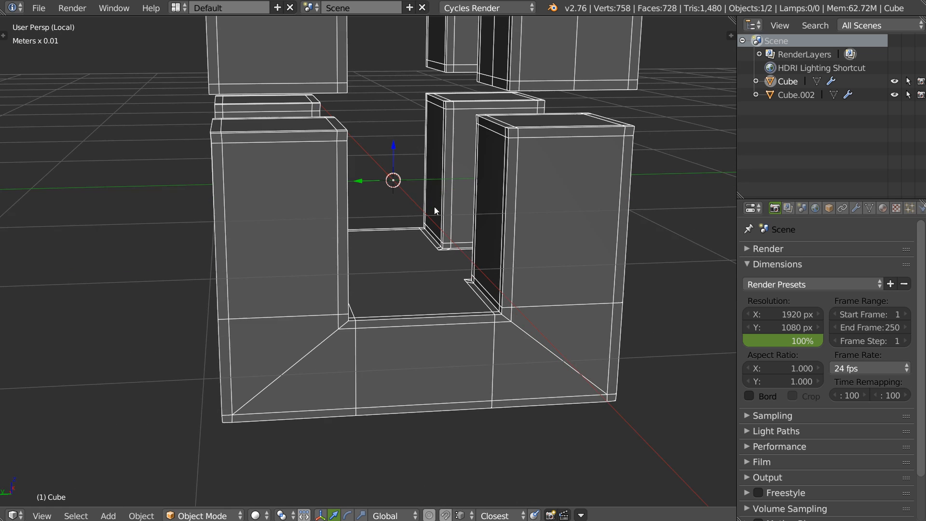
middle_click_drag(431, 195, 434, 228)
right_click(434, 228)
right_click(429, 227)
right_click(439, 247)
left_click(538, 192)
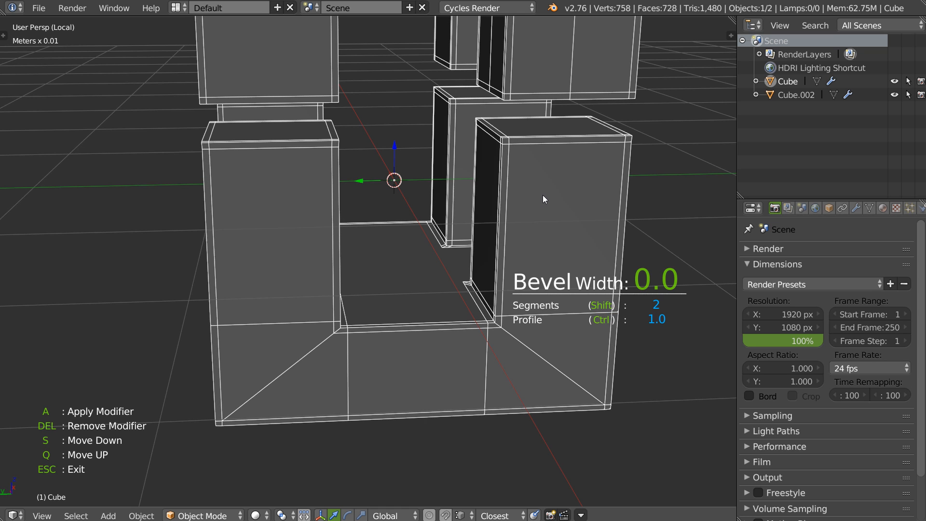
key("a")
- Use Line to connect the beveled pillar corners along the -Y and -X sides of the recess floor's central square
middle_click_drag(481, 214, 430, 283)
scroll(434, 278, "up", 3)
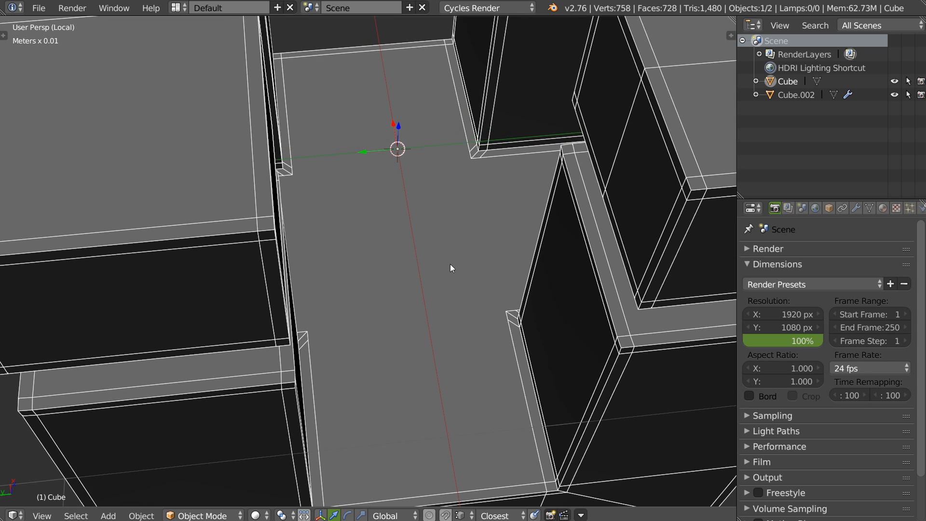
key("q")
left_click(490, 158)
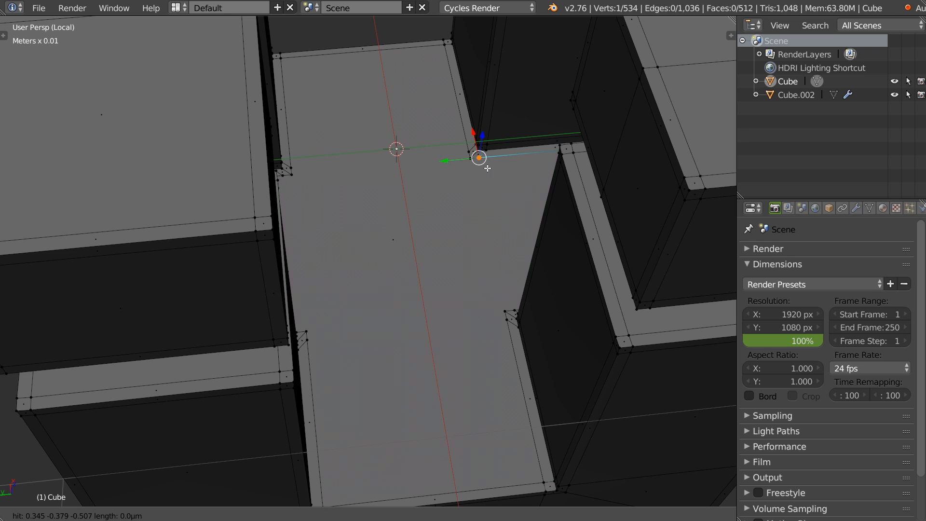
right_click(505, 314)
left_click(506, 320)
left_click(307, 340)
right_click(307, 340)
- Complete the central floor square with Line cuts along its +Y and +X sides
middle_click_drag(316, 299, 288, 310)
right_click(280, 320)
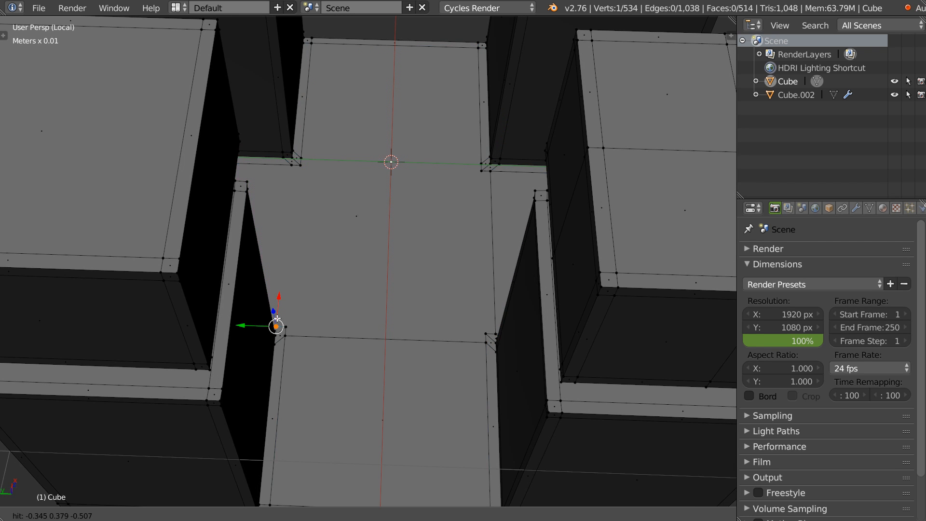
left_click(279, 309)
left_click(301, 158)
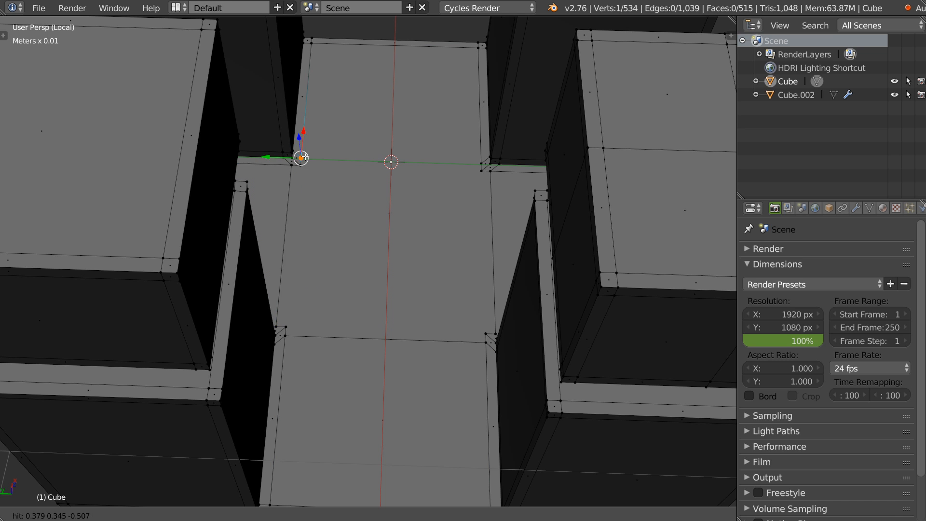
left_click(481, 174)
- Cut two crossing diagonal Lines between the corners of the recess floor's central square and check the mesh in Object Mode
left_click(286, 327)
right_click(286, 326)
left_click(301, 166)
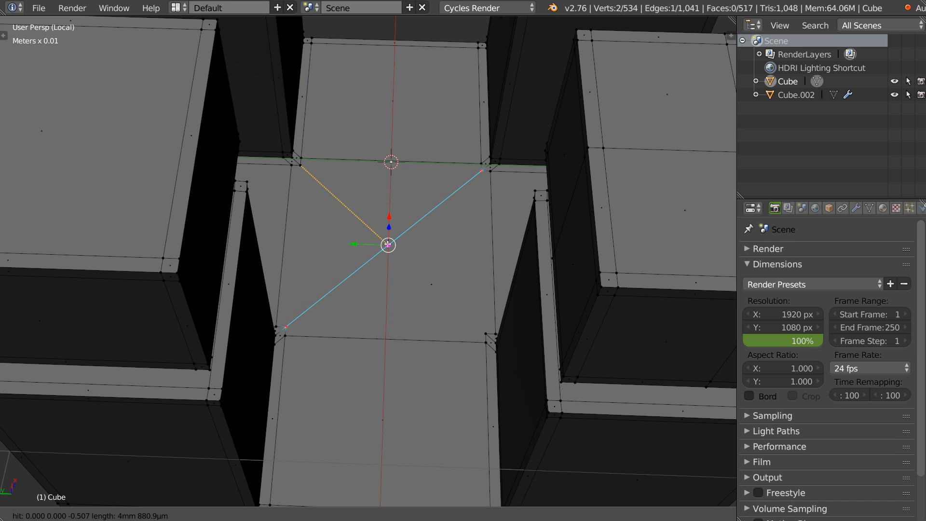
left_click(394, 248)
left_click(485, 332)
key("Return")
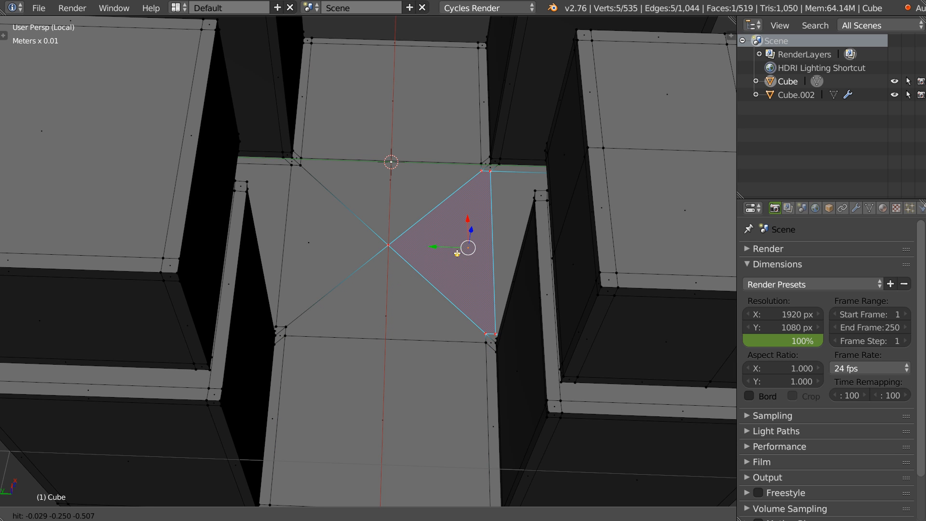
key("Tab")
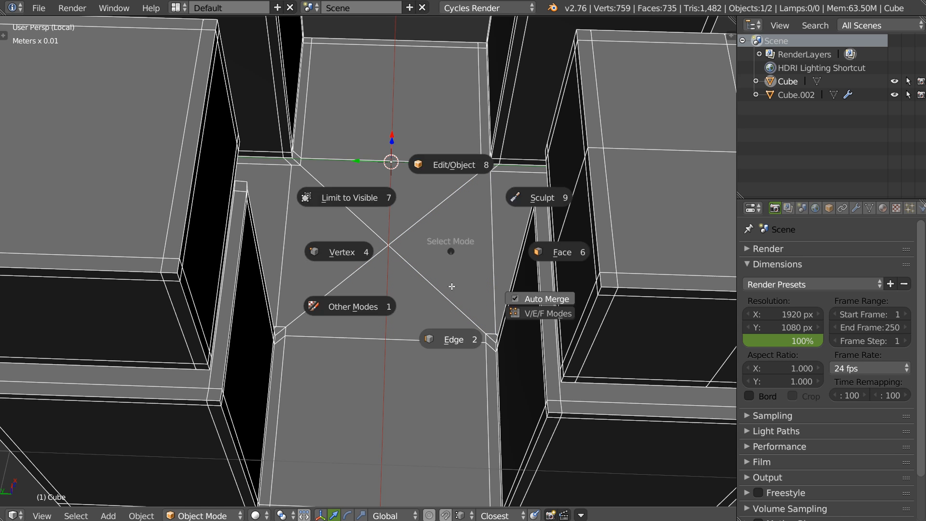
key("Tab")
- Find the n-gon with Select Ngons and delete the cube's large bottom face
key("q")
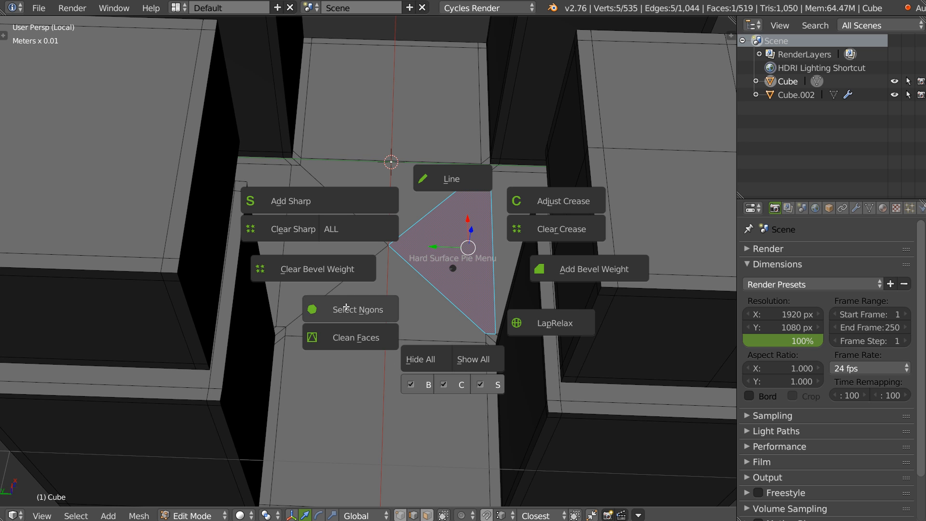
left_click(342, 309)
middle_click_drag(342, 309, 423, 214)
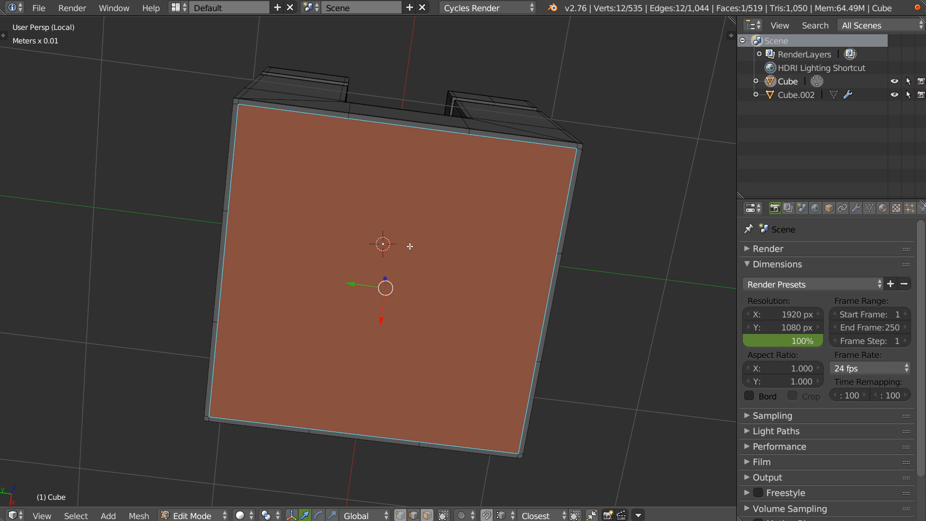
key("x")
left_click(514, 251)
key("Tab")
left_click(500, 265)
- Try to fill the cube's open base from its border edge loop
right_click(558, 243, "alt")
right_click(551, 288, "alt")
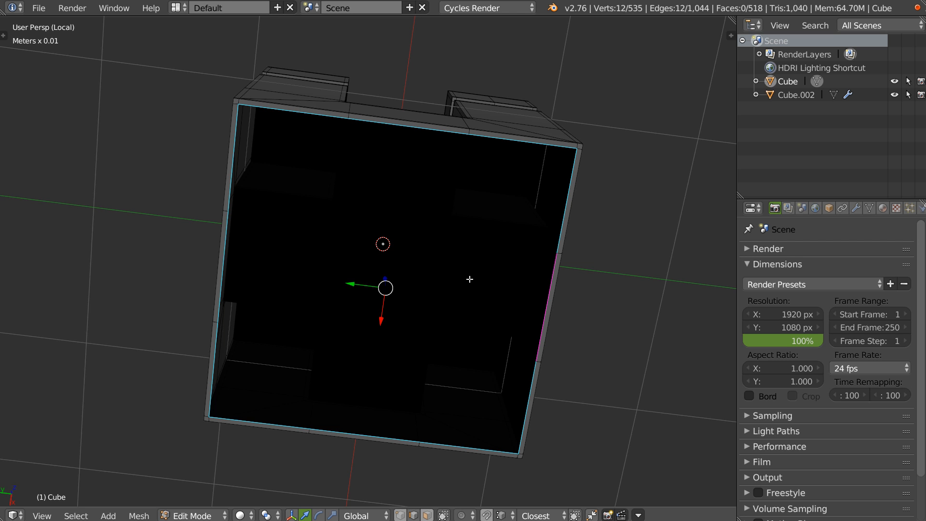
key("f")
middle_click_drag(487, 244, 457, 271)
key("ctrl+z")
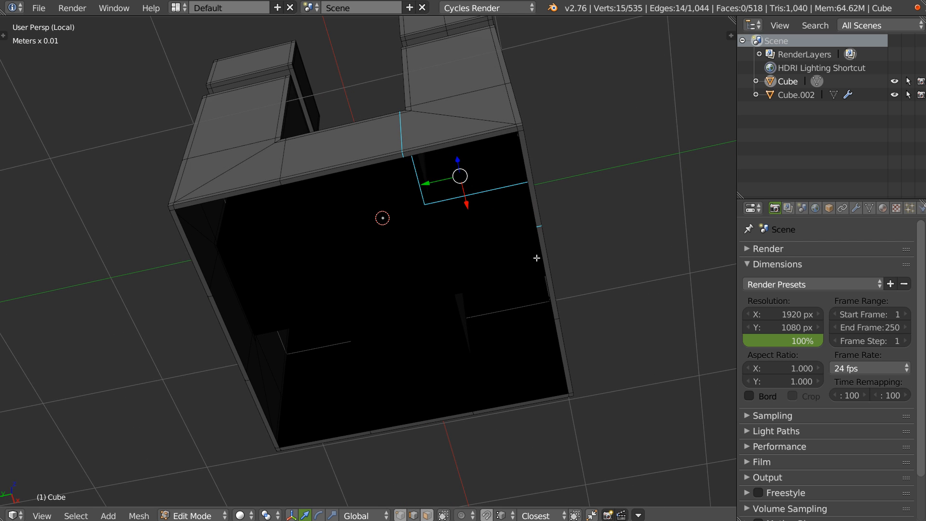
- Close the open base border with Grid Fill and recheck the mesh with Select Ngons
right_click(540, 258, "alt")
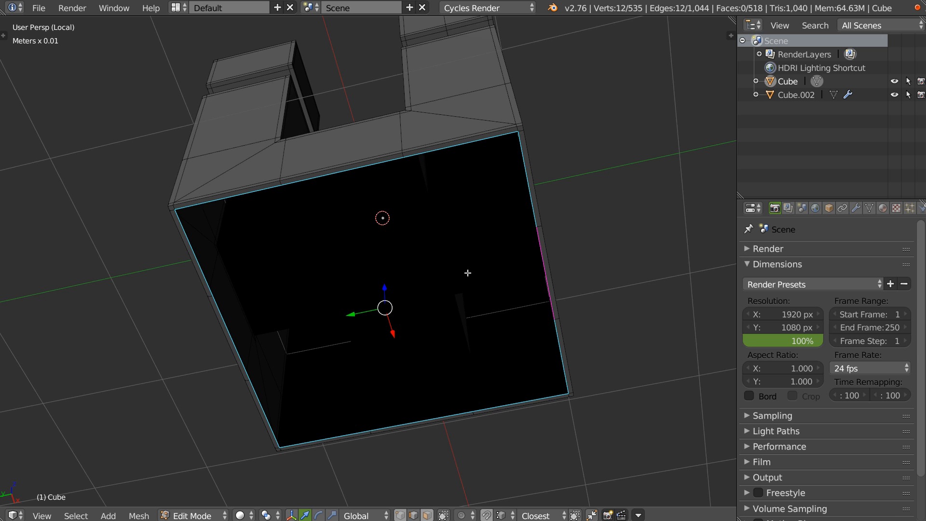
key("ctrl+f")
mouse_move(401, 235)
middle_mouse_down()
mouse_move(407, 217)
mouse_move(414, 250)
mouse_move(405, 228)
middle_mouse_up()
key("shift+e")
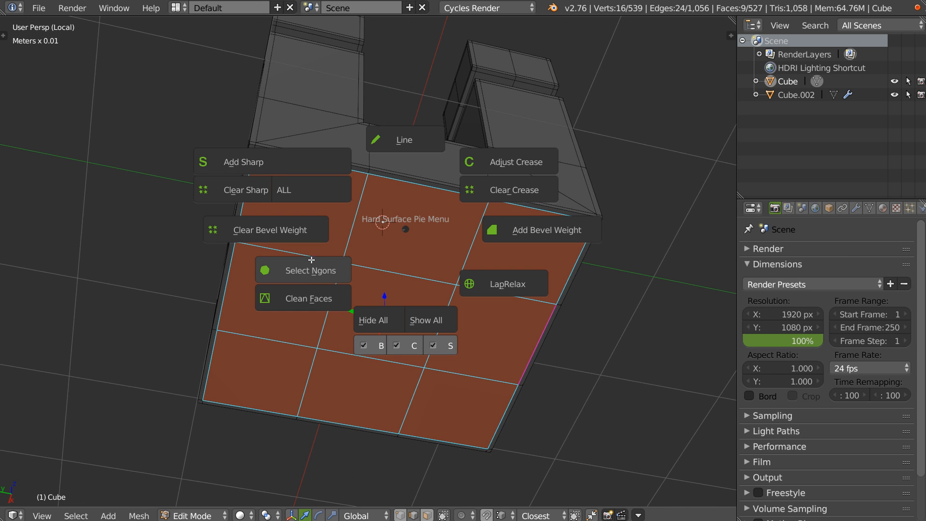
left_click(300, 271)
middle_click_drag(299, 270, 426, 270)
- Add centred loop cuts through the cube's faces, including crossing cuts on the first three floating top blocks
key("ctrl+r")
left_click(500, 303)
right_click(499, 303)
key("ctrl+r")
left_click(455, 56)
right_click(455, 56)
key("ctrl+r")
left_click(441, 176)
right_click(440, 176)
middle_click_drag(308, 158, 311, 139)
key("ctrl+r")
left_click(202, 82)
right_click(202, 82)
key("ctrl+r")
left_click(210, 80)
right_click(209, 79)
key("ctrl+r")
left_click(475, 66)
right_click(474, 65)
- Add two crossing centred loop cuts to the remaining floating top block
middle_click_drag(429, 46, 455, 191)
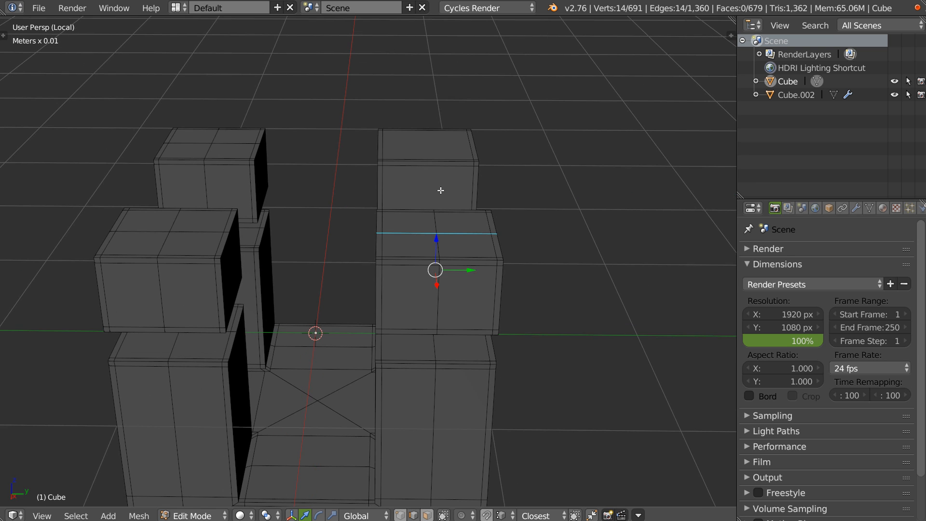
key("ctrl+r")
left_click(430, 160)
right_click(430, 159)
key("ctrl+r")
left_click(424, 145)
right_click(424, 145)
- Add centred loop cuts through the lower pillars and base sides, finishing in Object Mode
middle_click_drag(378, 194, 295, 172)
key("ctrl+r")
left_click(299, 168)
right_click(299, 169)
key("ctrl+r")
left_click(454, 187)
right_click(454, 187)
key("ctrl+r")
left_click(457, 296)
right_click(457, 296)
key("ctrl+r")
left_click(294, 313)
right_click(294, 313)
key("ctrl+r")
left_click(129, 282)
right_click(129, 282)
key("ctrl+r")
left_click(132, 179)
right_click(132, 180)
middle_click_drag(132, 180, 172, 252)
key("ctrl+r")
left_click(264, 308)
right_click(265, 308)
middle_click_drag(456, 278, 354, 295)
key("Tab")
- Try a level-2 subdivision on the cube and examine the wireframe topology around the pillars and recess floor
middle_click_drag(462, 259, 442, 305, "shift")
key("ctrl+2")
middle_click_drag(435, 273, 429, 238)
key("z")
key("z")
right_click(386, 296)
left_click(457, 297)
middle_click_drag(463, 196, 443, 277)
scroll(442, 276, "up", 4)
middle_click_drag(479, 342, 434, 306)
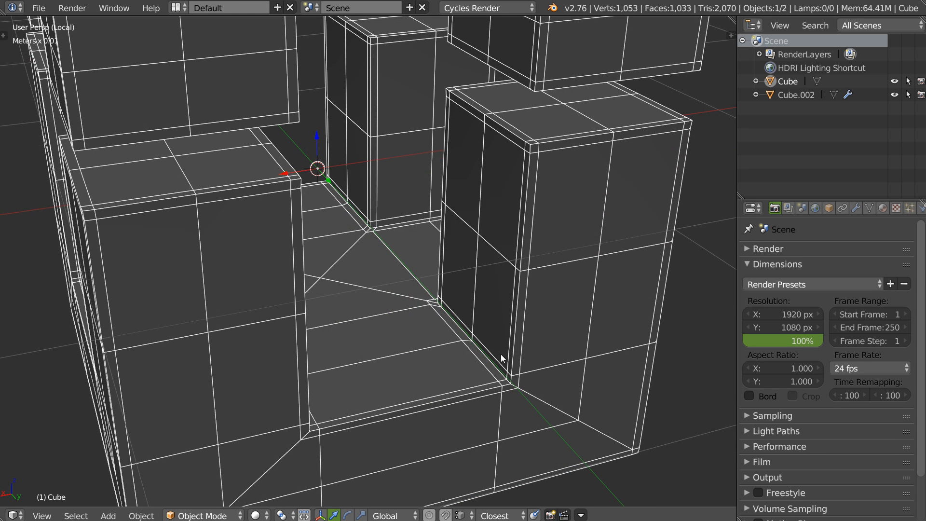
middle_click_drag(448, 221, 486, 71)
middle_click_drag(494, 120, 460, 168)
- Add level-2 subdivision to the cube and inspect the smoothed shape without its wireframe overlay
key("ctrl+2")
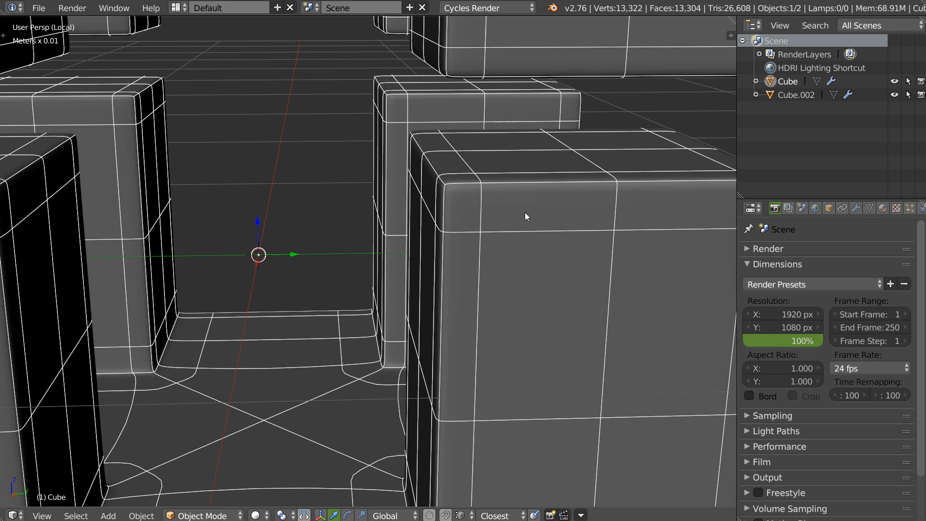
scroll(498, 234, "down", 5)
key("Tab")
key("Tab")
key("z")
middle_click_drag(430, 258, 554, 223)
scroll(447, 262, "down", 3)
middle_click_drag(461, 250, 448, 279)
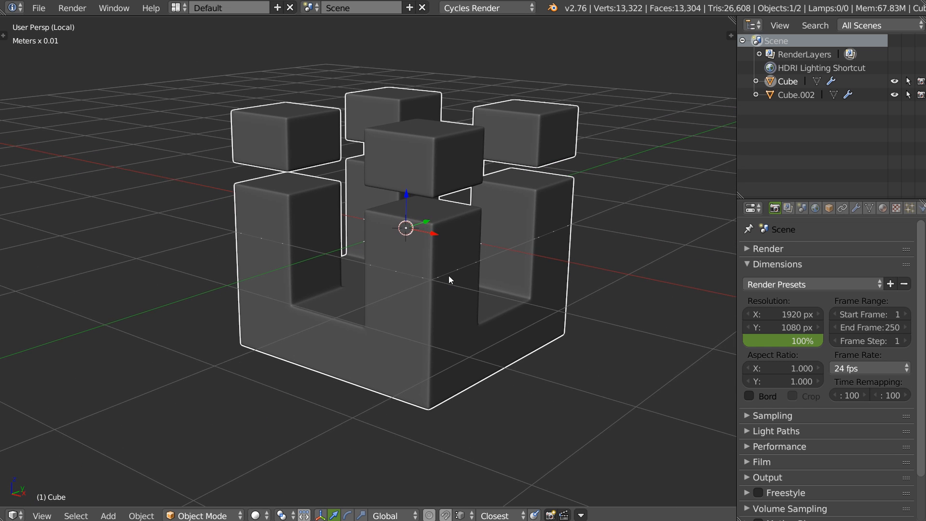
- Delete the notched cube and add a cylinder
key("x")
left_click(438, 298)
right_click(440, 300)
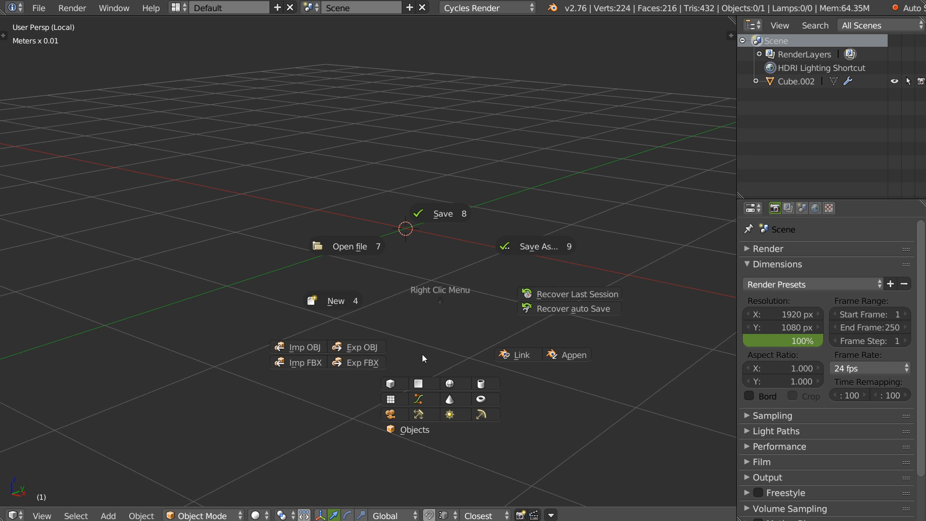
left_click(480, 384)
- Add a narrow bevel to the cylinder's rims with Adjust Bevel, using 2 segments and a 0.5 profile
key("q")
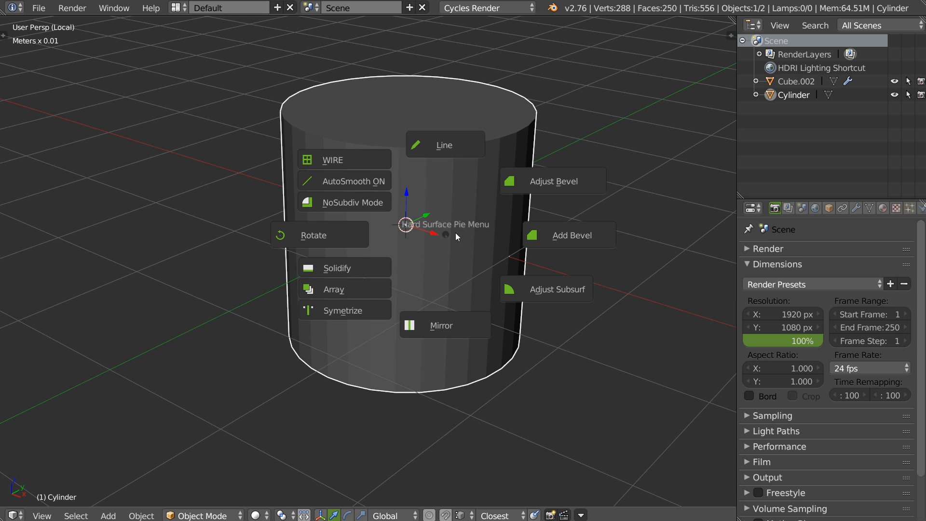
left_click(525, 179)
scroll(538, 181, "down", 7, "ctrl")
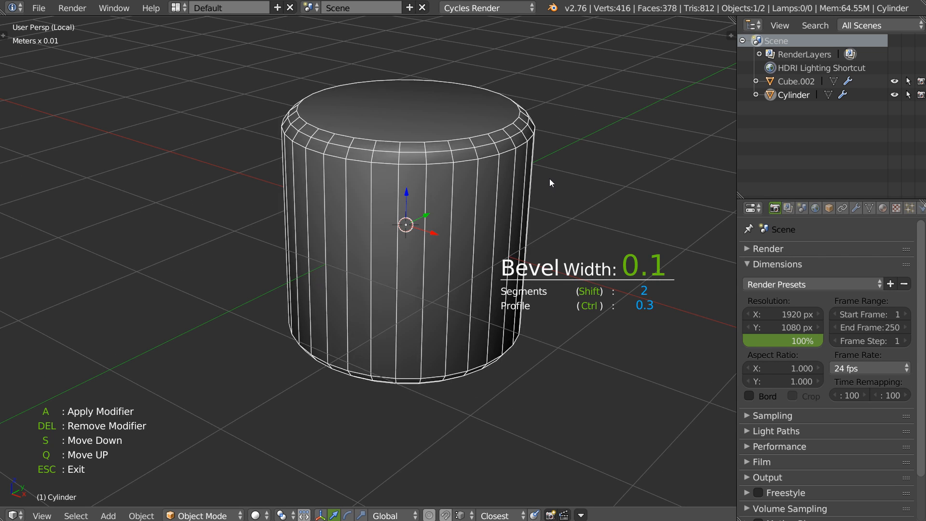
key("ctrl")
scroll(562, 181, "up", 1, "ctrl")
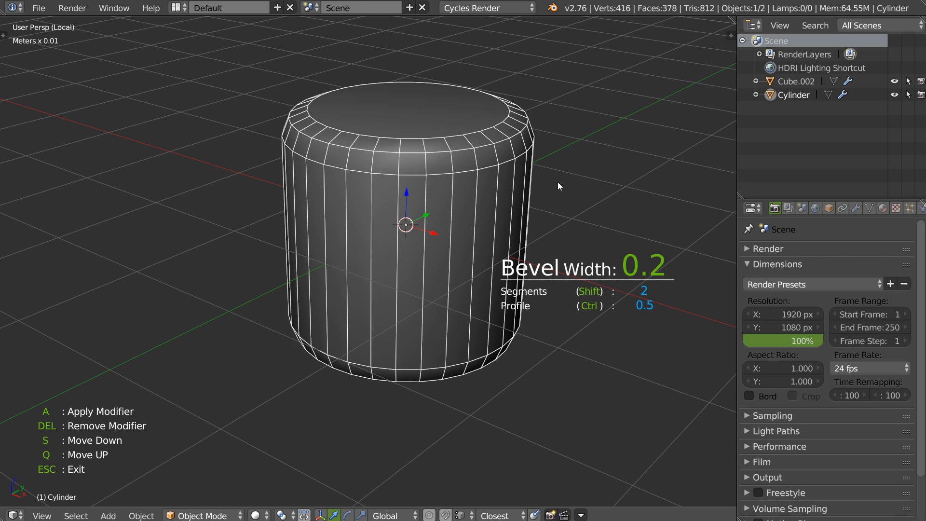
left_click(532, 187)
- Inset the cylinder's top face and extrude it upward into a narrower neck
middle_click_drag(377, 148, 358, 235, "shift")
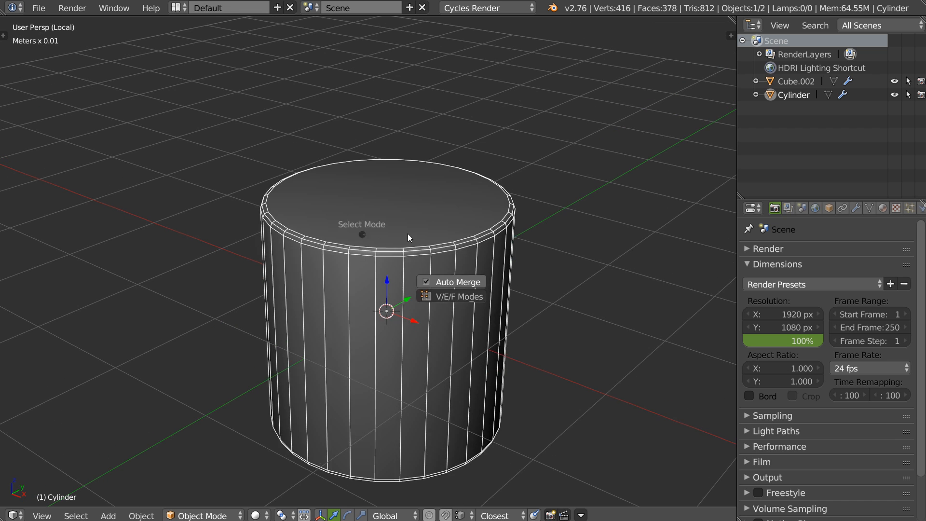
key("ctrl+z")
key("i")
left_click(465, 214)
key("e")
left_click(453, 144)
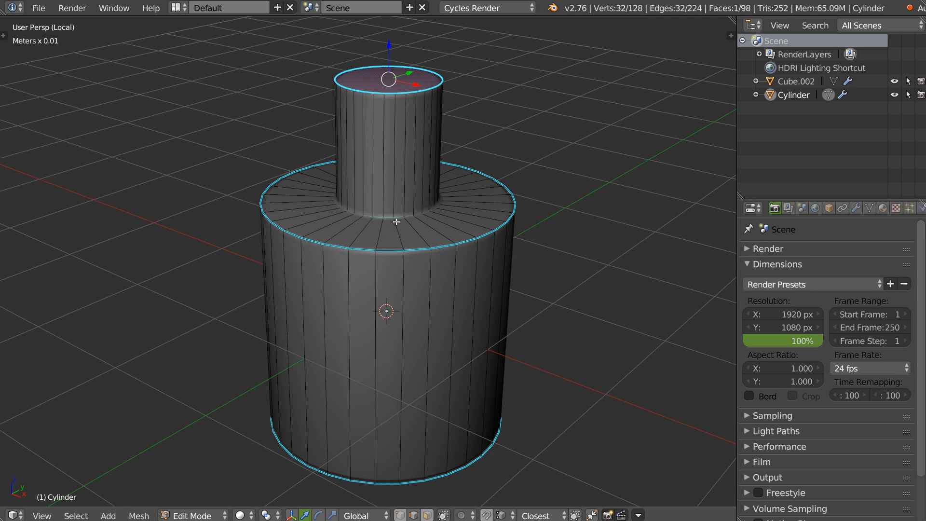
- Clear the bevel weight on the neck's base edge loop and bevel it by 0.253 with 5 segments
key("q")
left_click(278, 229)
middle_click_drag(405, 229, 408, 229)
key("ctrl+b")
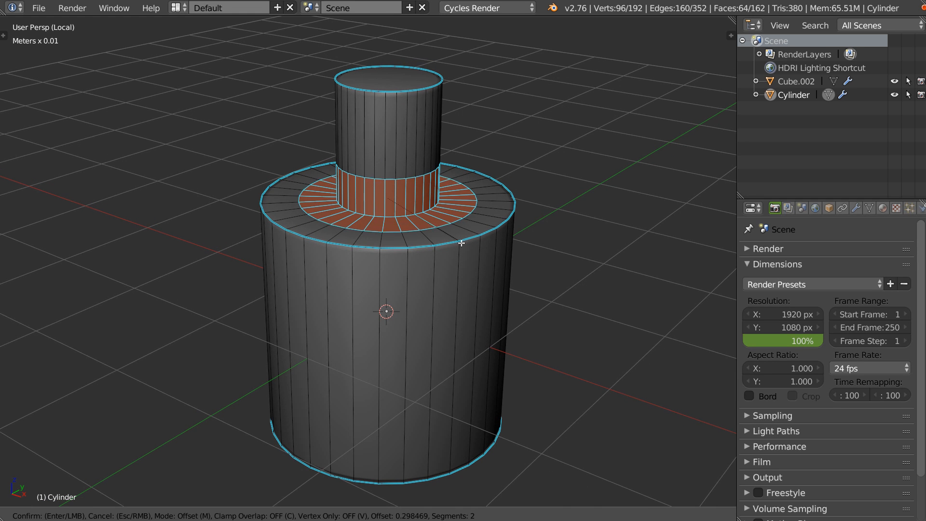
scroll(454, 244, "up", 3)
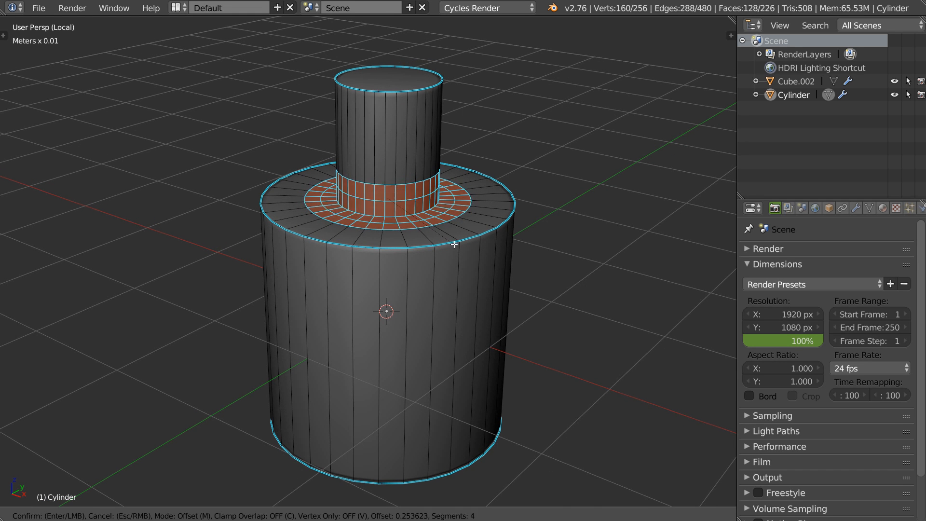
left_click(453, 244)
key("F6")
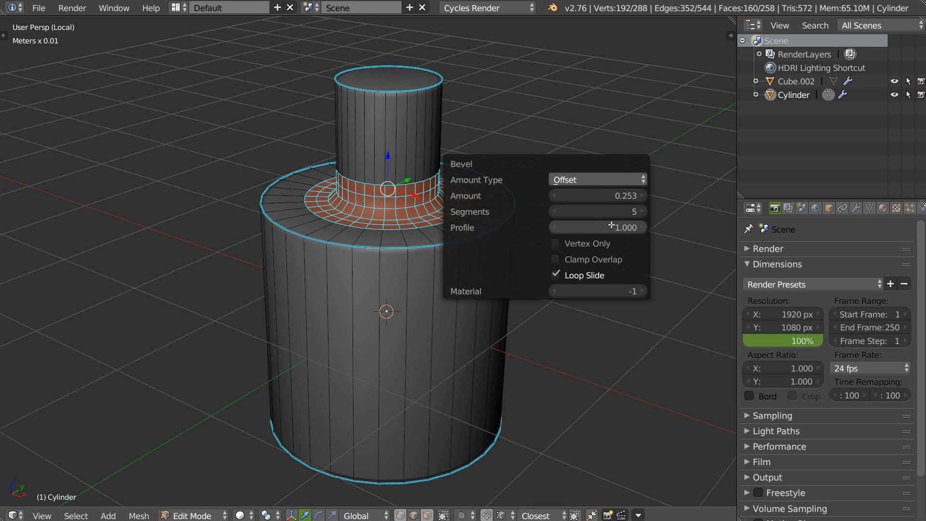
key("Return")
- Bevel the neck's top rim by about 0.15 with 5 segments
middle_click_drag(404, 190, 415, 184)
right_click(400, 88)
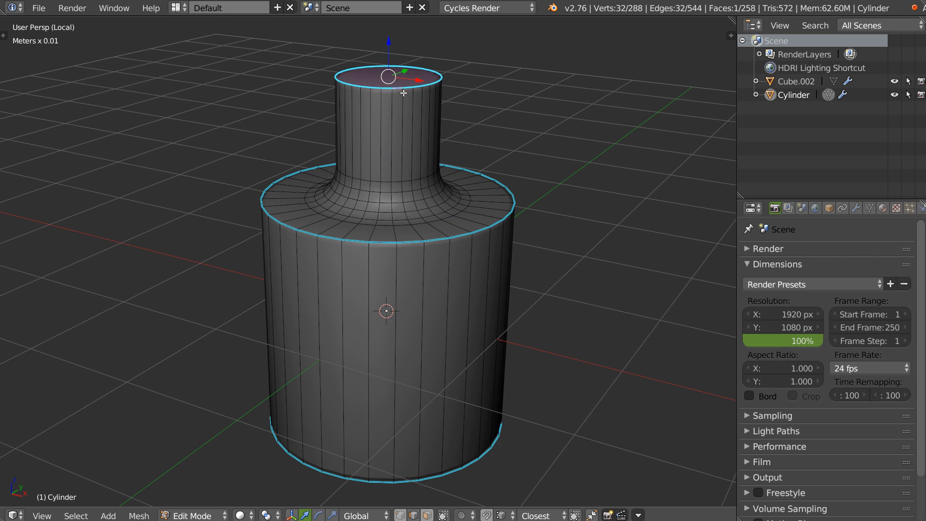
key("ctrl+b")
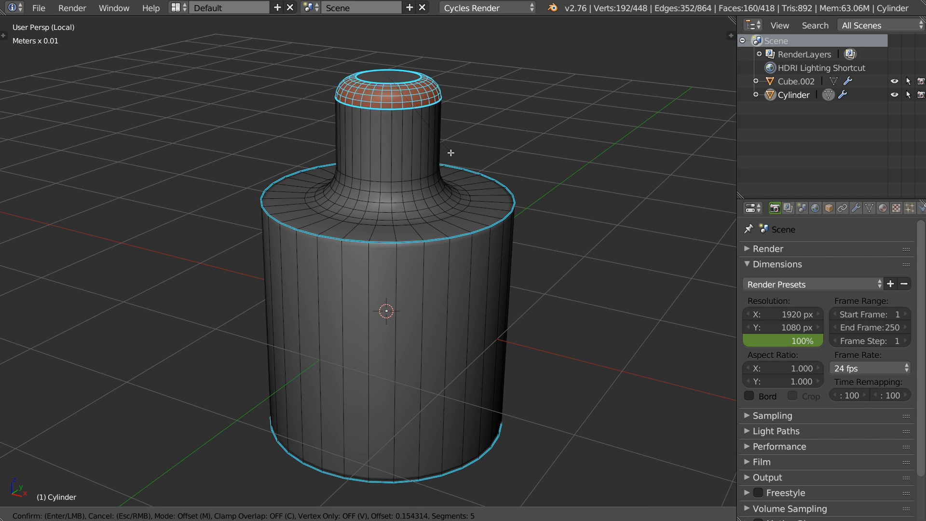
left_click(444, 155)
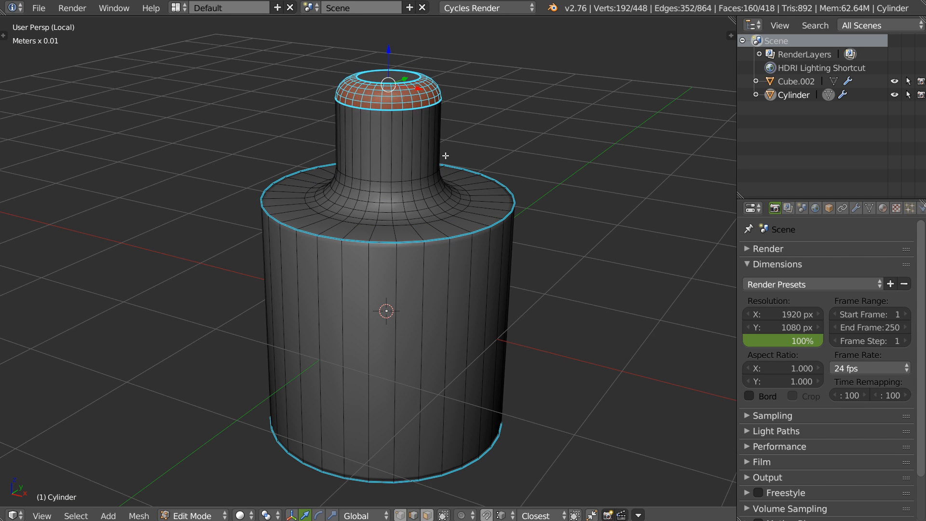
- Clear the bevel weight from both edge loops bordering the neck's rounded top and return to Object Mode
scroll(410, 116, "up", 3)
right_click(416, 132, "alt")
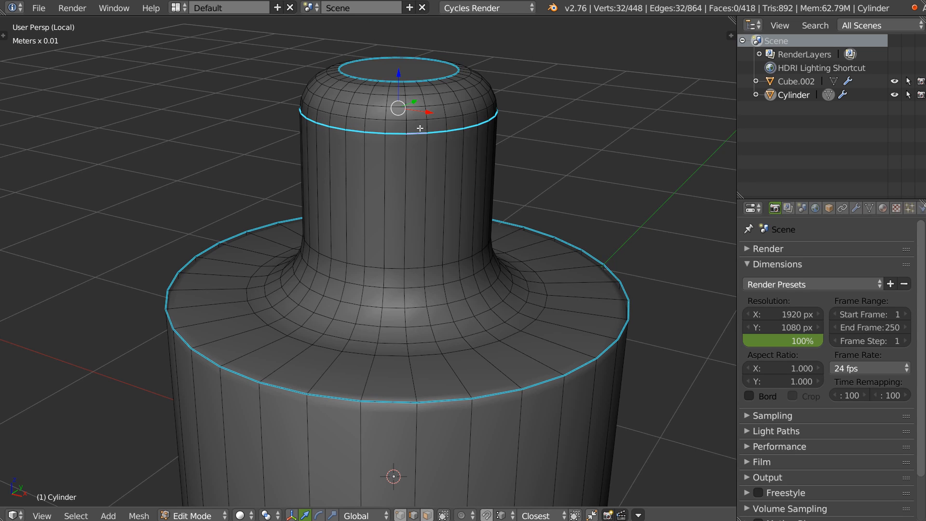
right_click(418, 81, "alt+shift")
key("q")
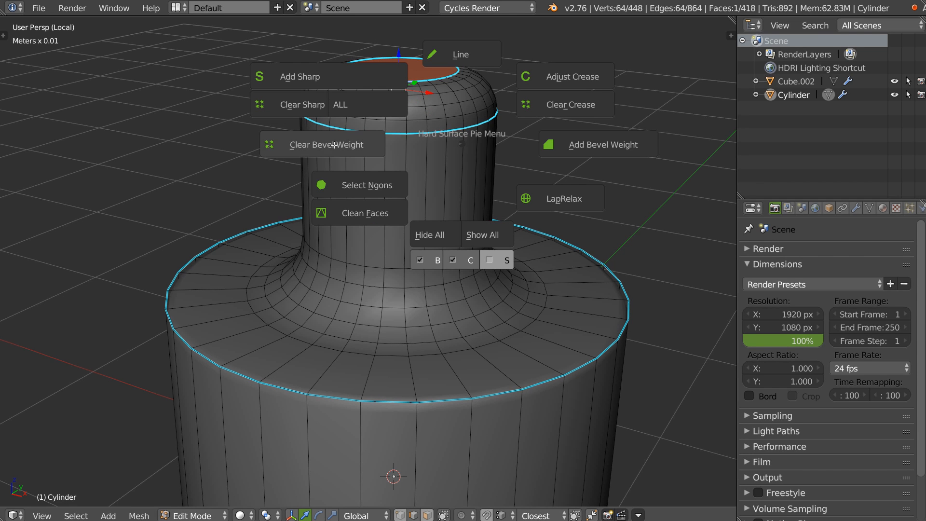
left_click(334, 144)
key("Tab")
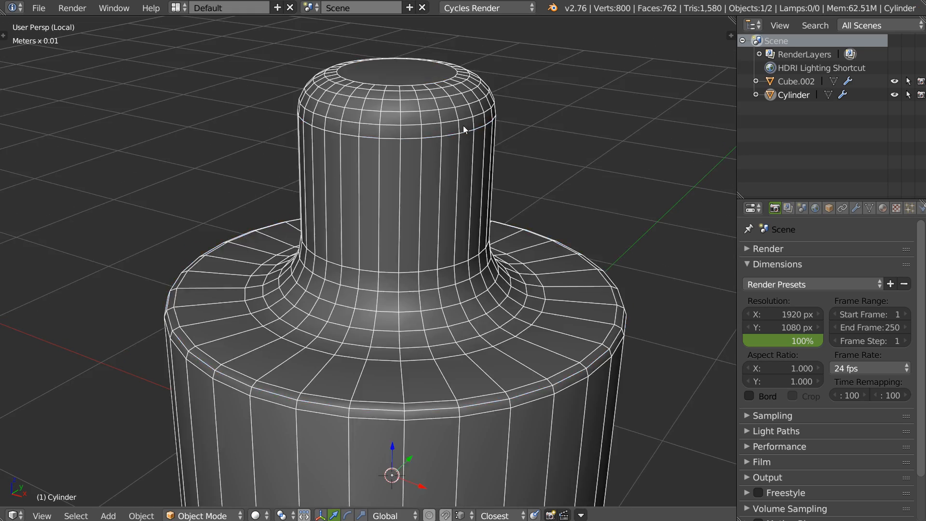
- Adjust the cylinder's bevel to width 0.1, 1 segment and profile 0.3, and apply the modifier
scroll(440, 140, "down", 4)
middle_click_drag(421, 154, 416, 102, "shift")
middle_click_drag(406, 208, 424, 269)
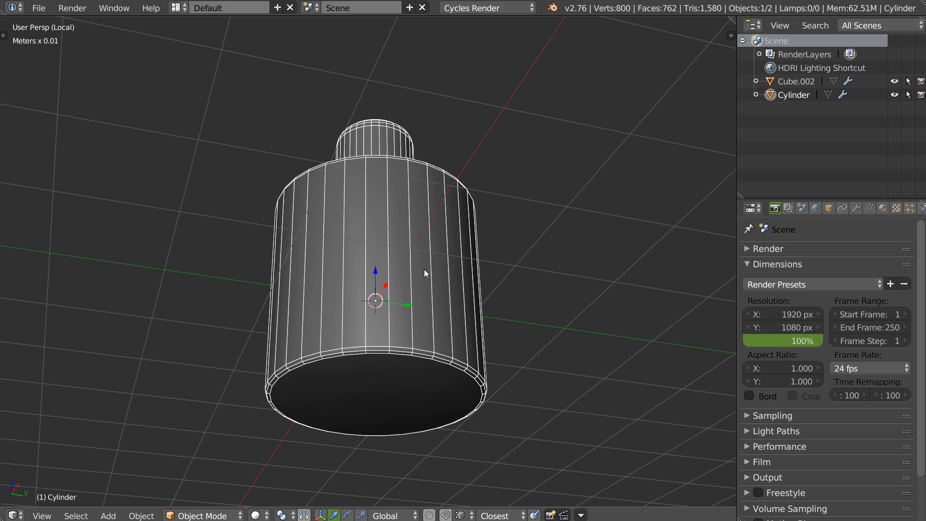
key("w")
left_click(522, 218)
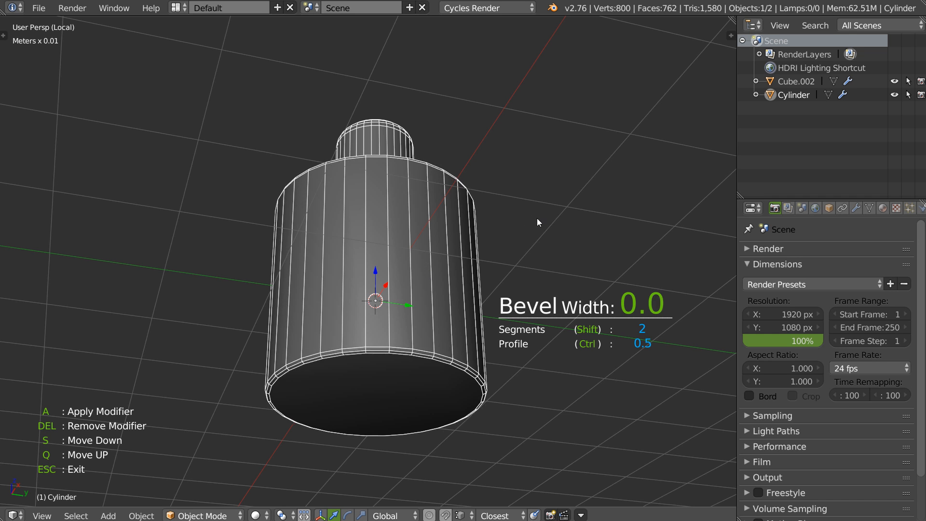
key("ctrl")
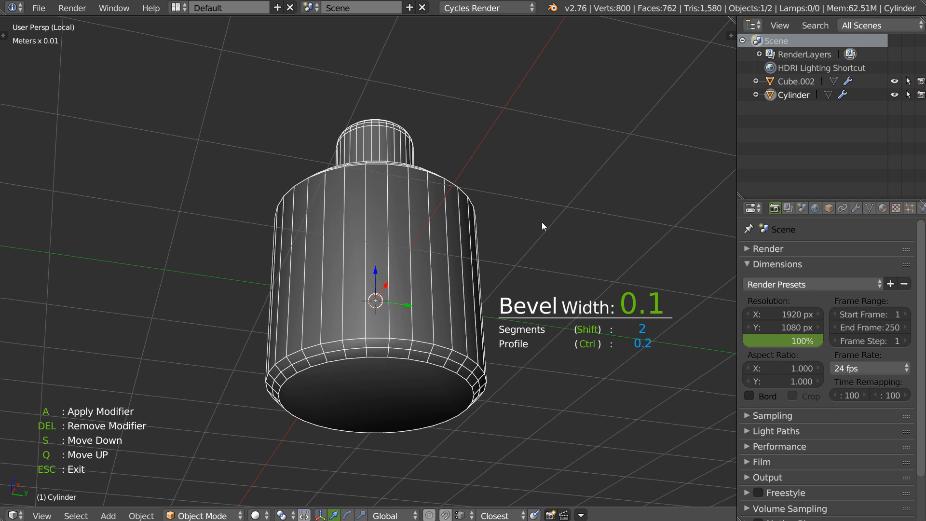
key("shift")
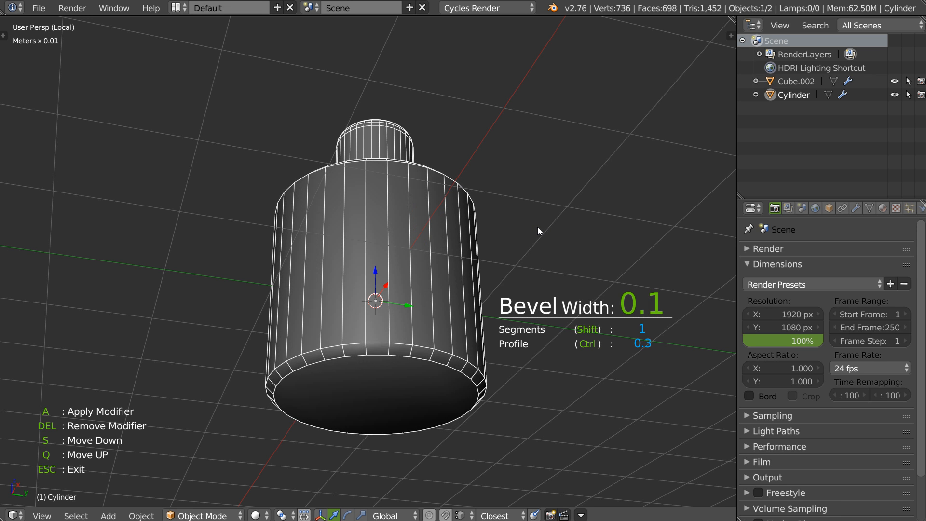
key("a")
middle_click_drag(476, 199, 462, 256)
key("Tab")
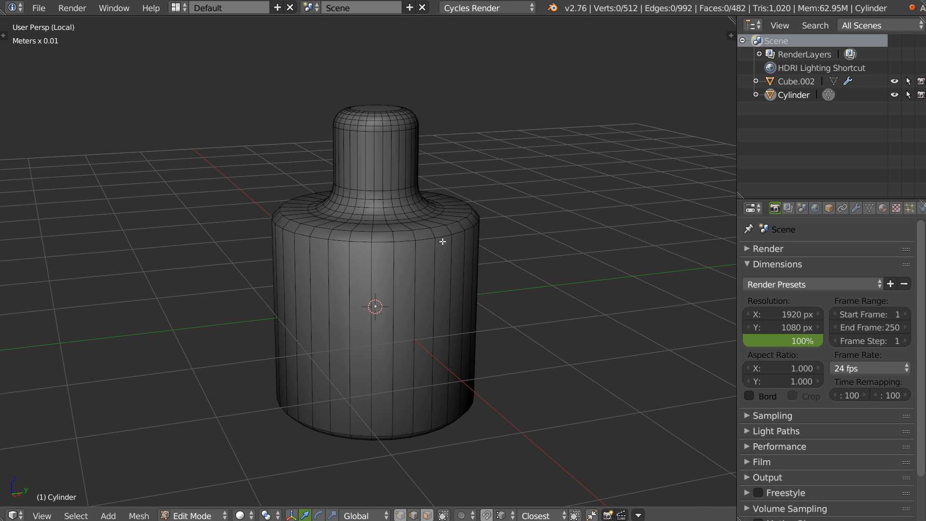
- Add a fresh bevel modifier to the cylinder with Adjust Bevel, keeping width 0.1, 2 segments and profile 1.0
key("Tab")
key("space")
left_click(545, 197)
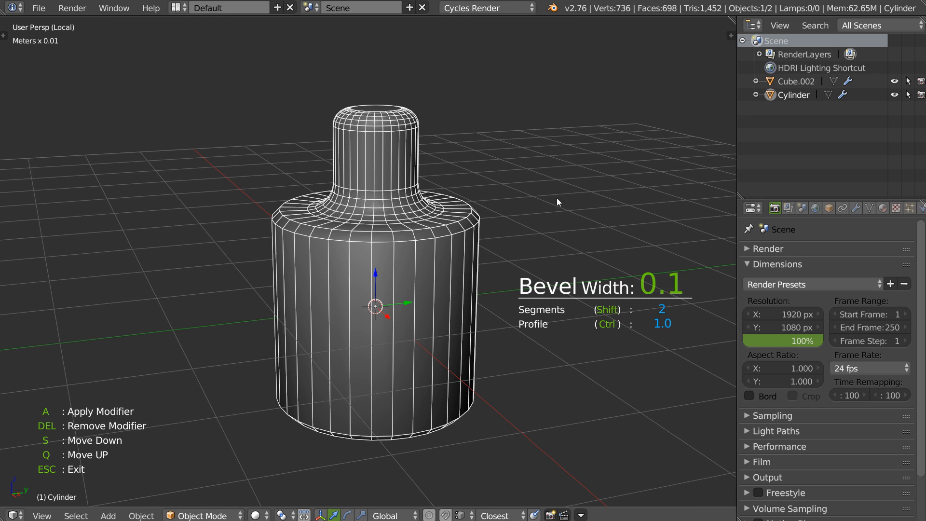
left_click(590, 207)
key("Tab")
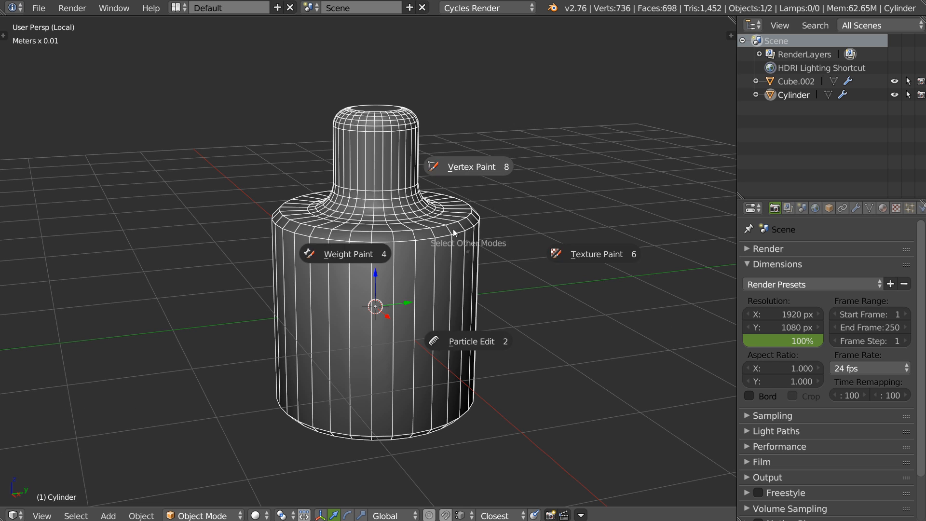
- Add bevel weight to the edge loops bordering the shoulder chamfer and the base chamfer, and return to Object Mode
key("Escape")
key("Tab")
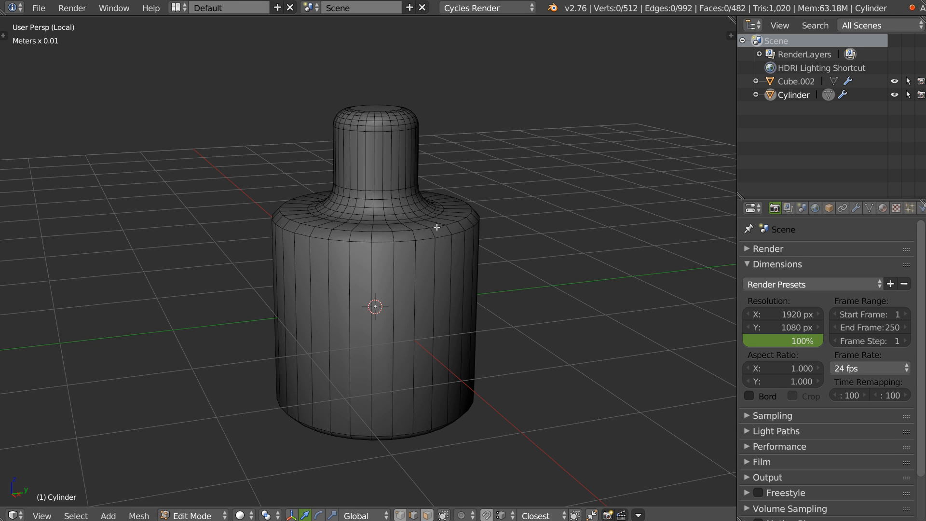
right_click(442, 237, "alt")
middle_click_drag(417, 422, 405, 386)
right_click(394, 397, "alt+shift")
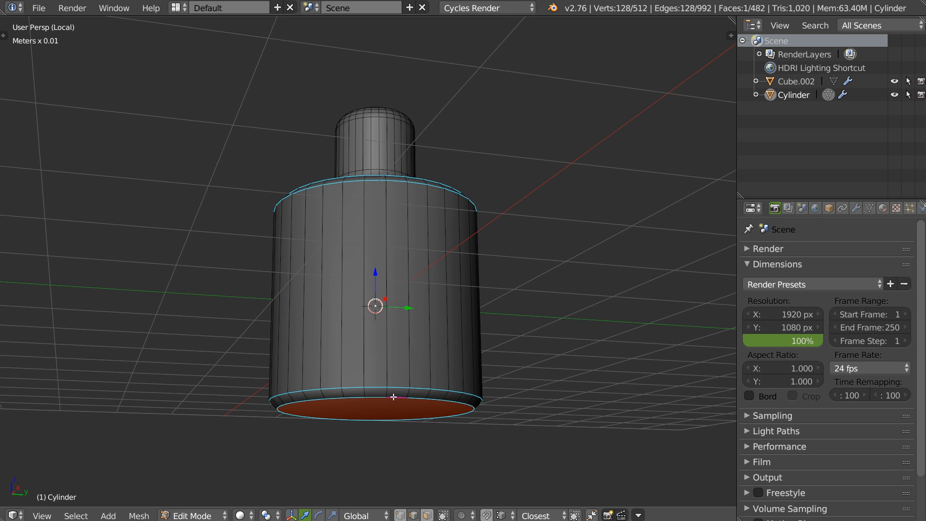
key("shift+w")
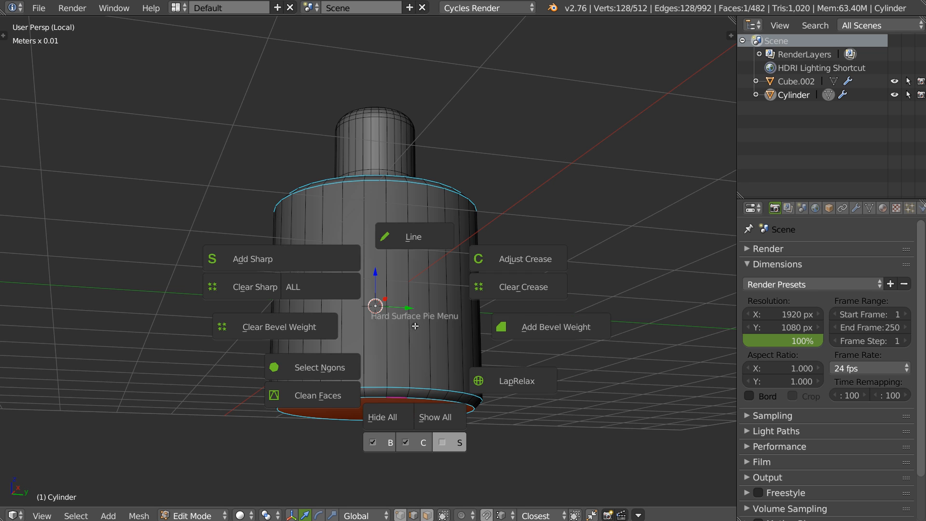
left_click(527, 328)
key("Tab")
- Check the cylinder's bevel with Adjust Bevel, keeping 2 segments and profile 1.0
key("shift+w")
left_click(553, 226)
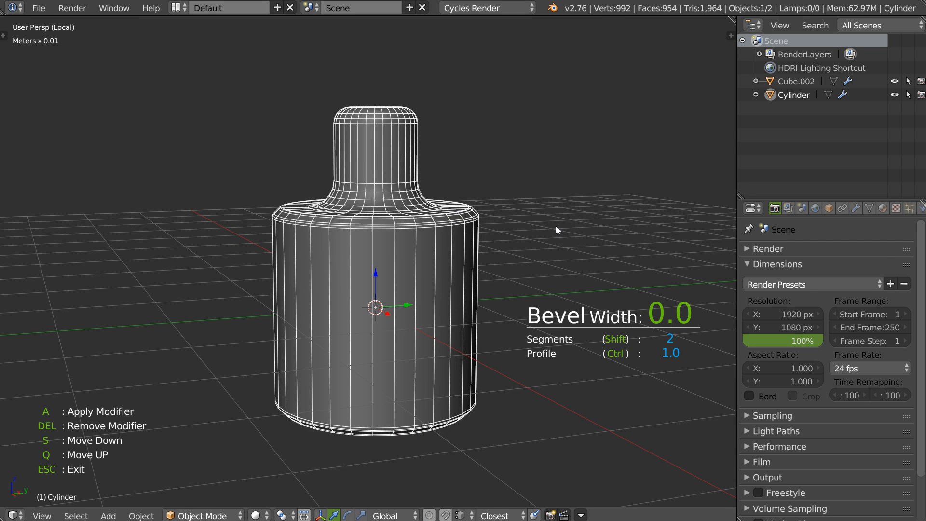
left_click(554, 226)
middle_click_drag(542, 234, 422, 290)
key("shift+w")
left_click(438, 308)
key("Tab")
key("Tab")
- Delete the single large face capping the top of the cylinder's neck
mouse_move(527, 267)
middle_mouse_down()
mouse_move(397, 245)
mouse_move(335, 171)
mouse_move(343, 168)
mouse_move(365, 286)
mouse_move(413, 233)
middle_mouse_up()
middle_click_drag(411, 120, 411, 278)
scroll(404, 239, "up", 3)
key("Tab")
middle_click_drag(411, 277, 426, 222, "shift")
scroll(425, 236, "up", 2)
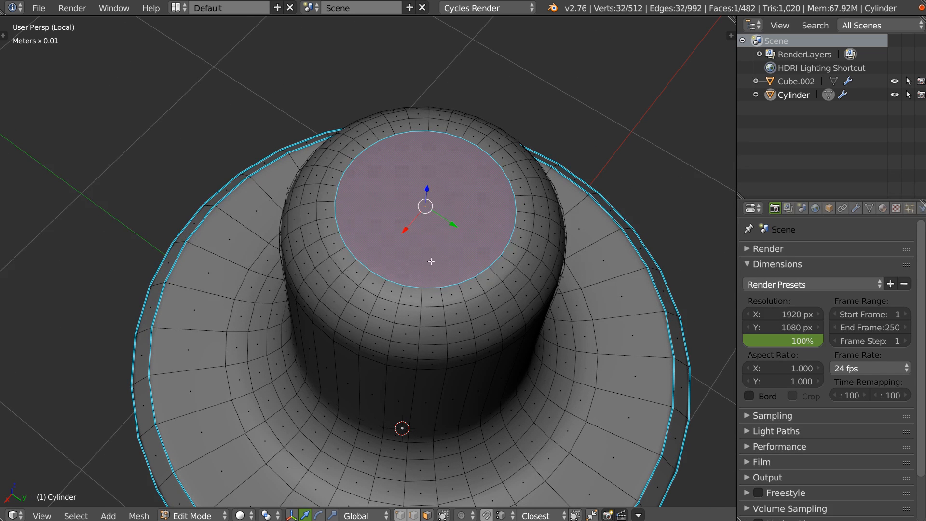
key("x")
key("f")
- Close the hole on top of the neck with Grid Fill, using span 8 and offset 1
right_click(434, 291, "alt")
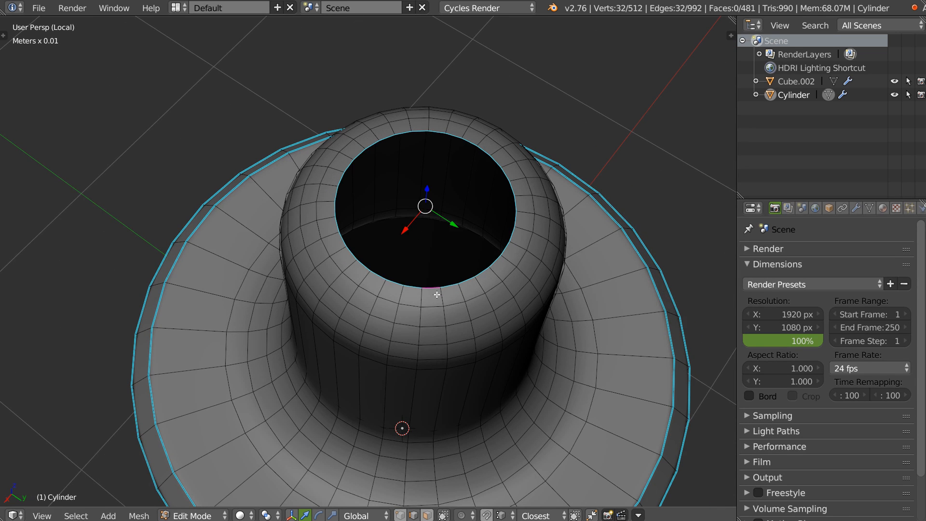
key("ctrl+f")
key("g")
middle_click_drag(427, 280, 473, 304)
key("q")
left_click(476, 212)
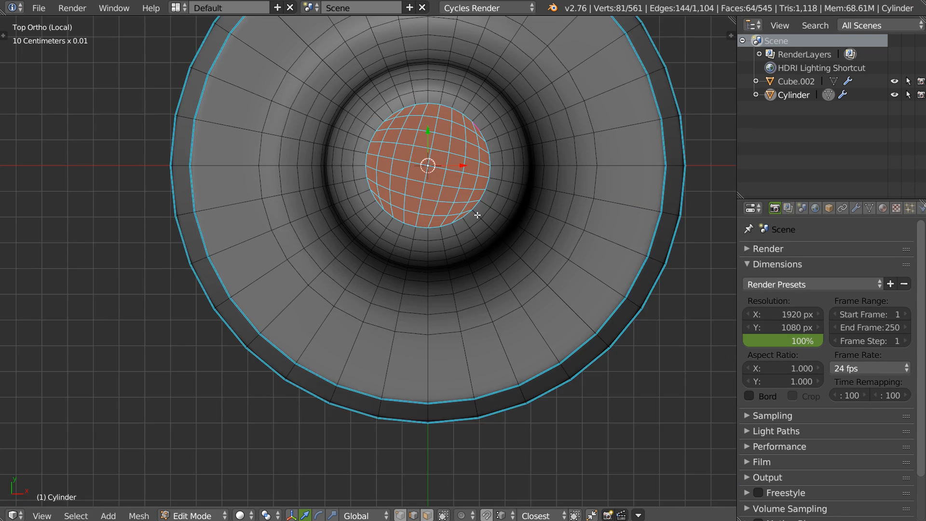
middle_click_drag(456, 215, 441, 304, "shift")
right_click(446, 290)
left_click(443, 201)
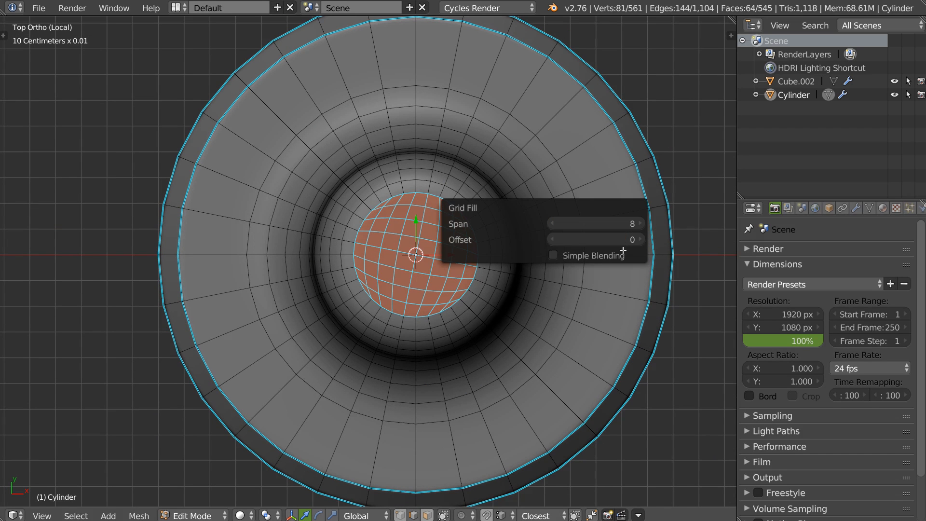
left_click(639, 238)
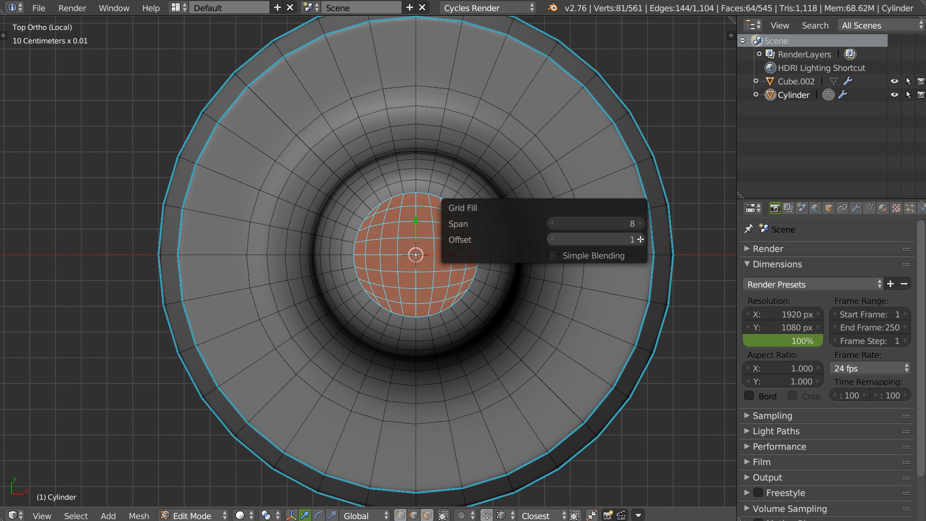
- Relax the grid-filled faces on the neck's top with repeated LapRelax passes
right_click(468, 269)
left_click(561, 331)
right_click(477, 267)
left_click(522, 288)
right_click(495, 272)
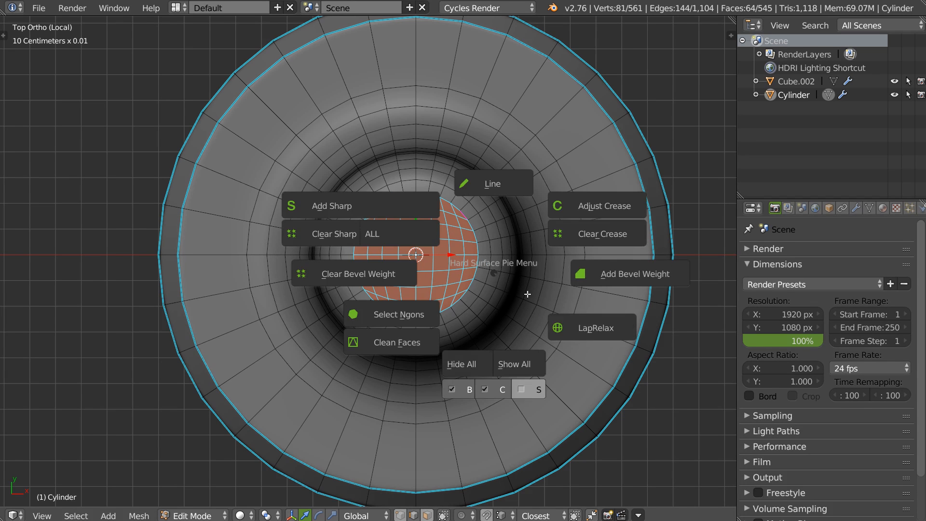
left_click(567, 322)
right_click(458, 246)
left_click(559, 311)
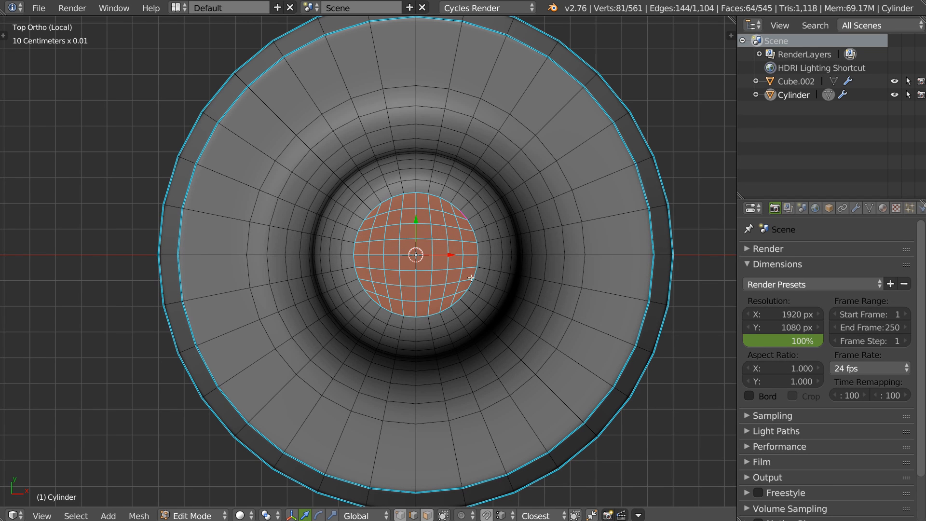
- Add a centred edge loop around the neck and bevel it into a band with 1 segment
middle_click_drag(467, 297, 470, 219)
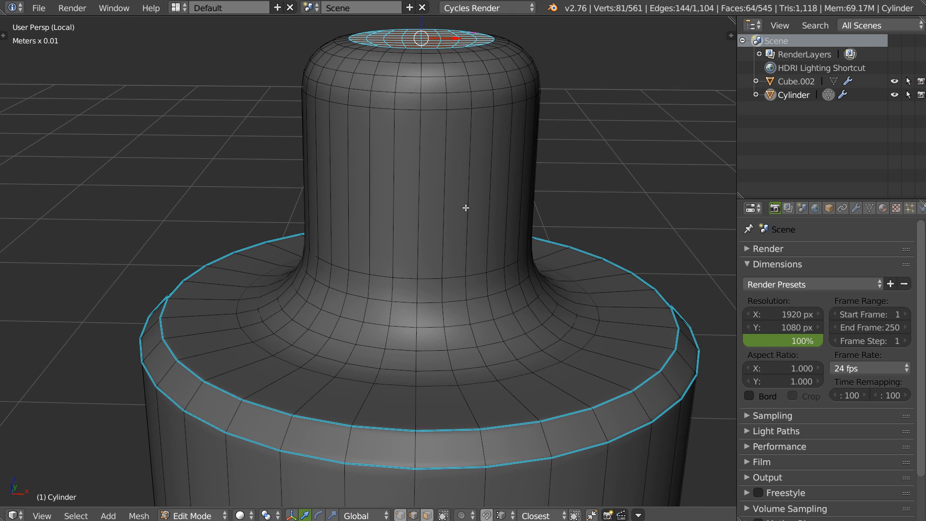
key("ctrl+r")
left_click(460, 202)
right_click(463, 217)
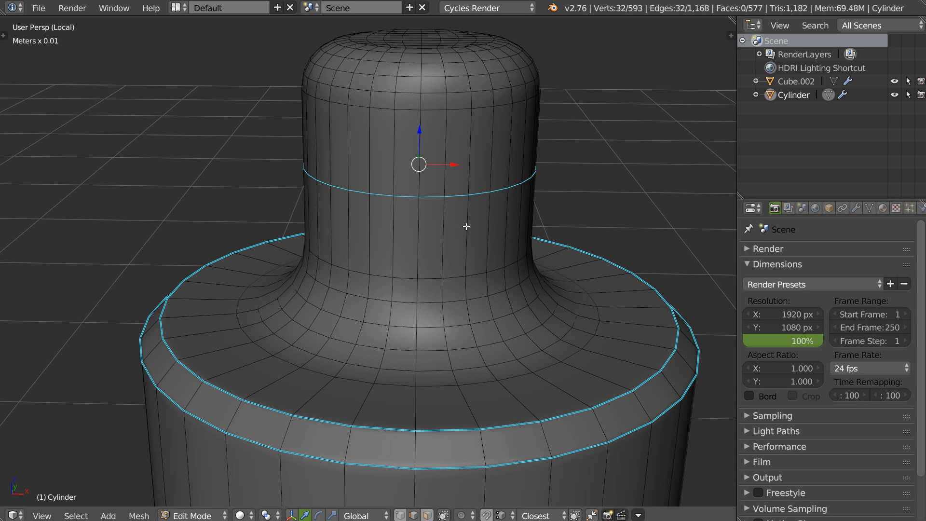
key("ctrl+b")
scroll(484, 227, "up", 1)
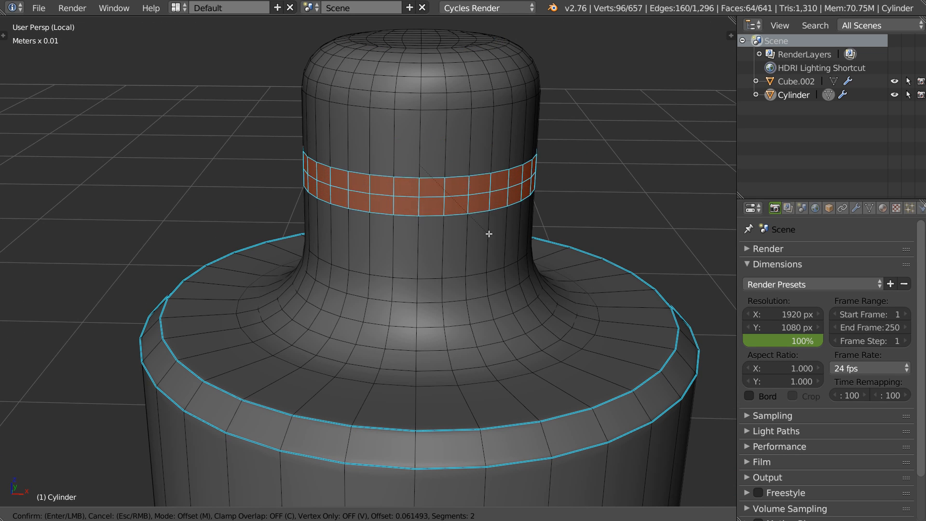
scroll(490, 234, "down", 1)
left_click(491, 234)
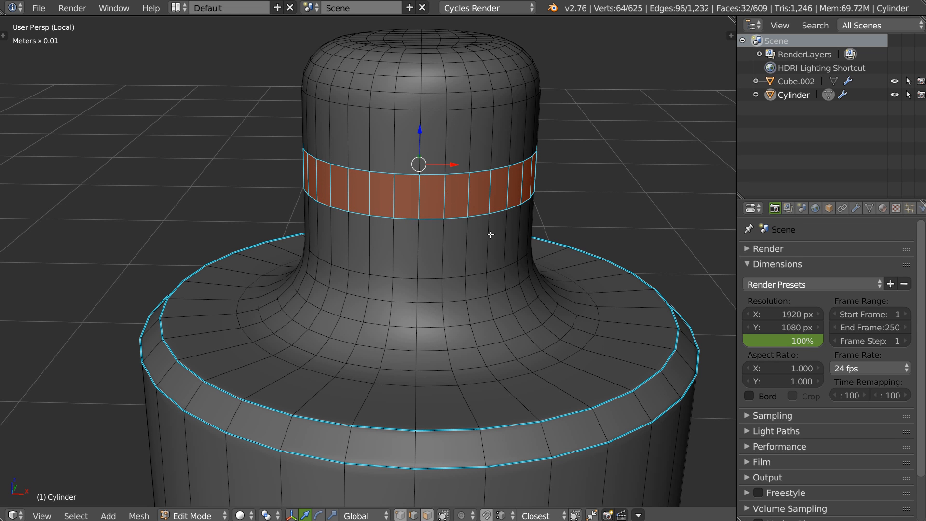
- Inset the neck's face band with zero thickness and an outward depth to form a raised collar
key("i")
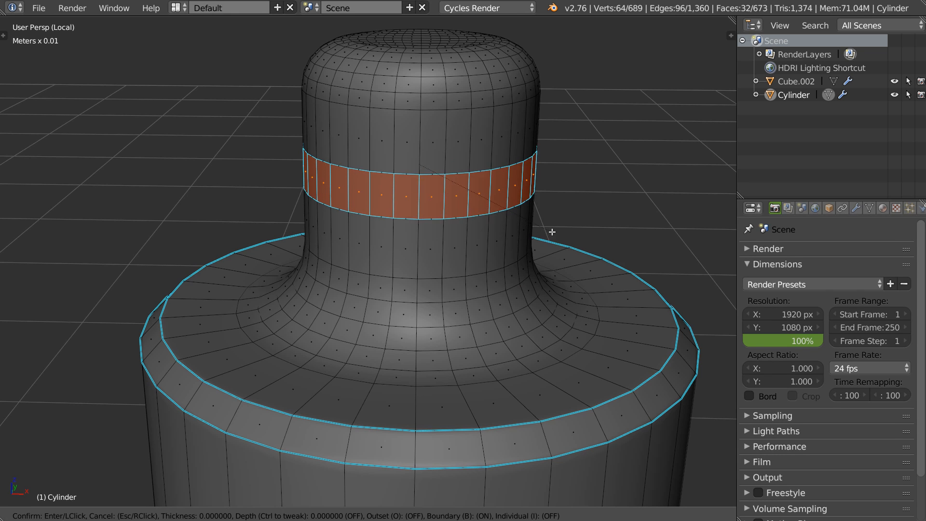
key("ctrl")
left_click(579, 234)
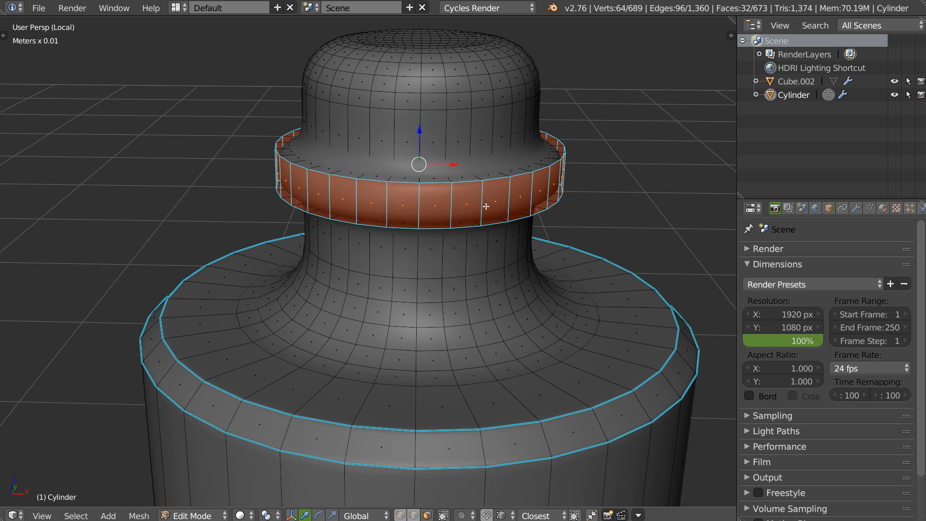
key("ctrl+0")
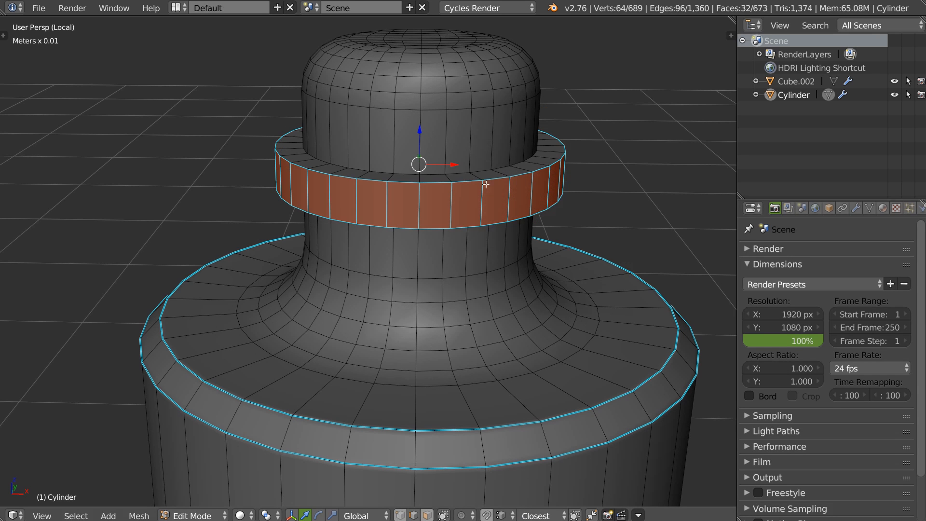
- Add bevel weight to the collar's four edge loops, including those meeting the neck, and return to Object Mode
right_click(460, 173, "alt")
right_click(463, 185, "alt+shift")
middle_click_drag(477, 221, 468, 167)
right_click(453, 104, "alt+shift")
middle_click_drag(468, 119, 457, 235, "shift")
key("shift+e")
left_click(565, 238)
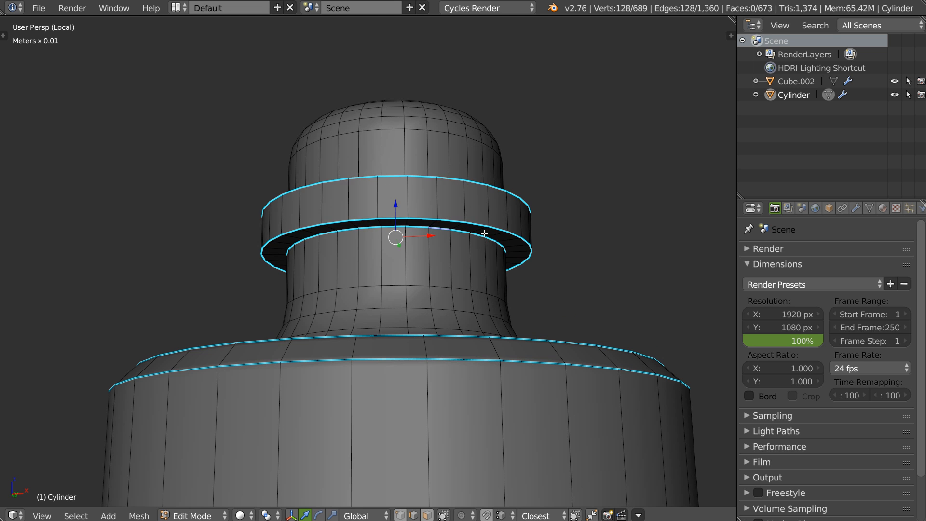
key("Tab")
- Examine the collar's bevel up close with Adjust Bevel, keeping 2 segments and profile 1.0
middle_click_drag(470, 192, 460, 138)
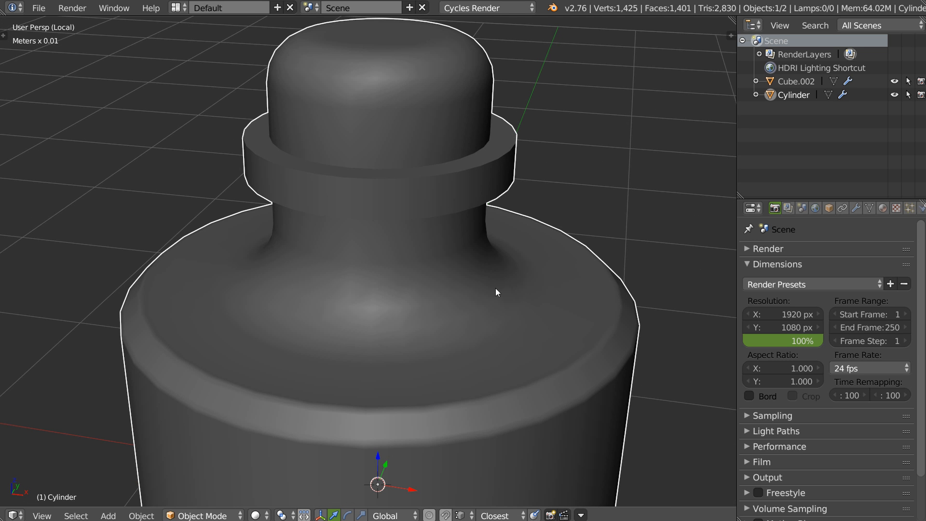
key("Tab")
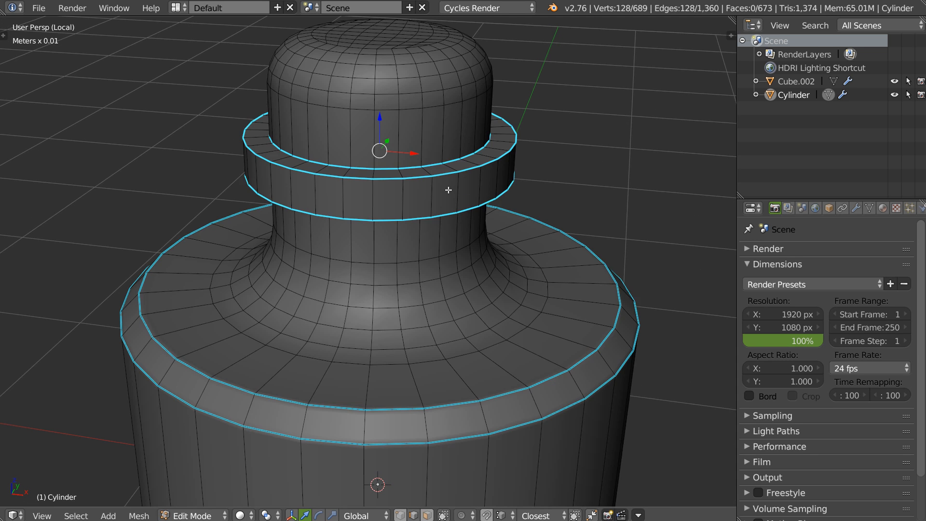
key("Tab")
key("q")
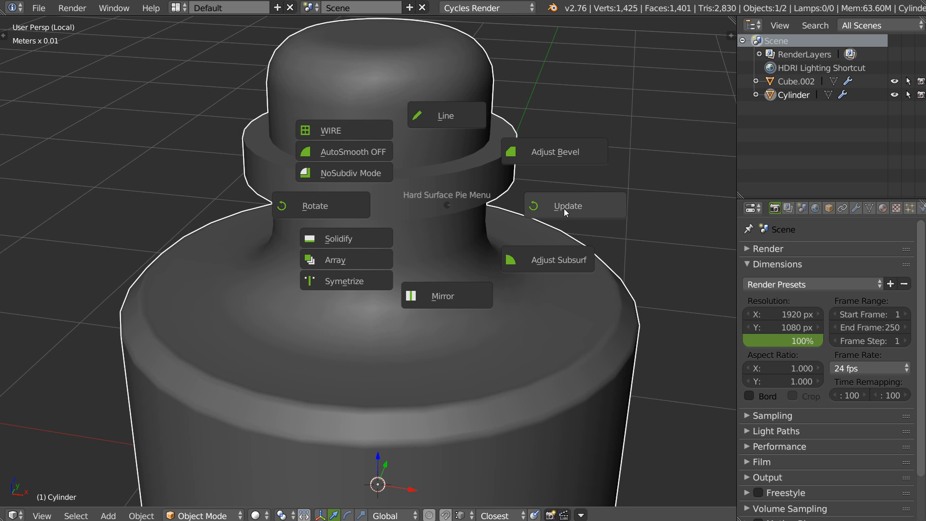
left_click(540, 153)
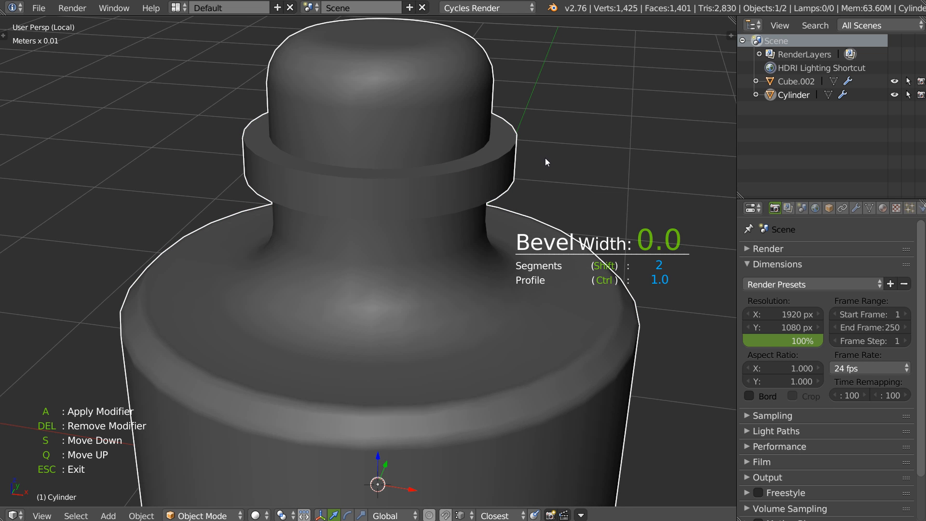
left_click(541, 160)
scroll(476, 242, "up", 3)
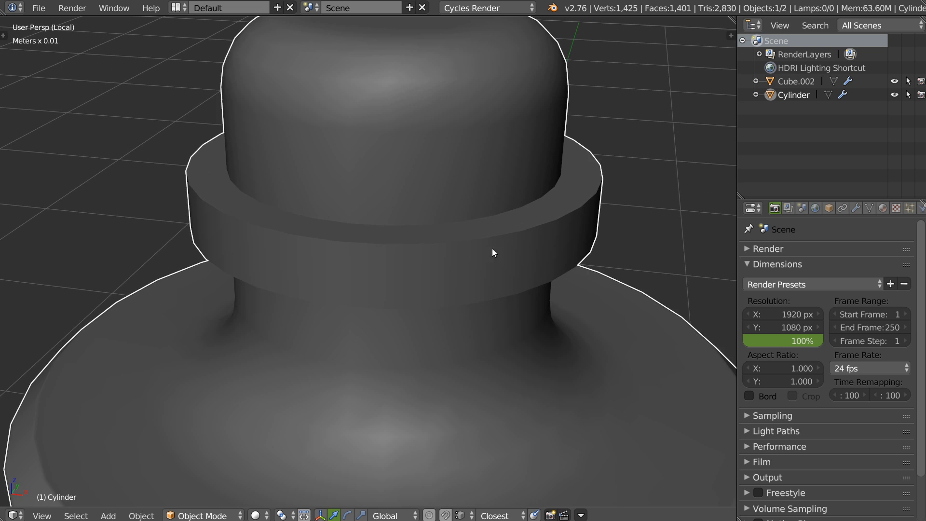
- Clear the bevel weight from the edge loops around the neck's collar
key("Tab")
right_click(496, 246)
right_click(460, 240, "alt")
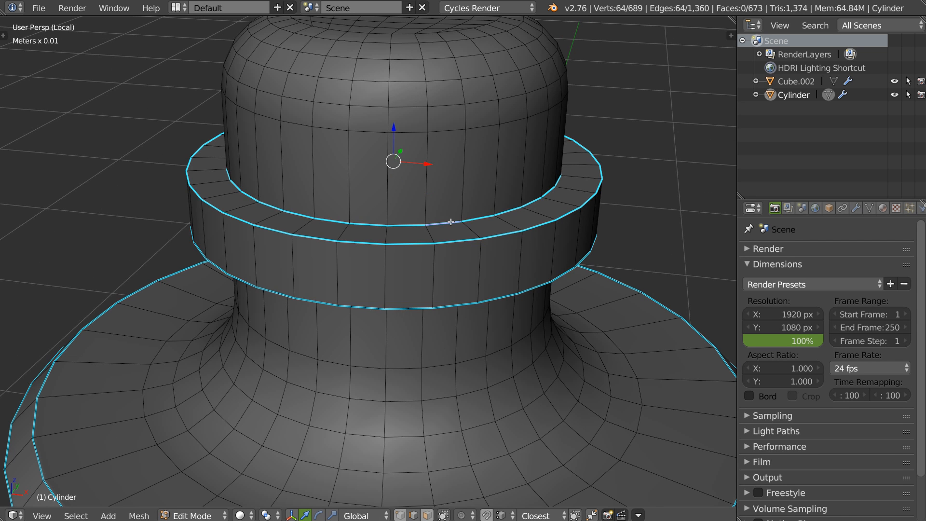
middle_click_drag(453, 296, 459, 157)
right_click(471, 157, "alt+shift")
key("q")
left_click(362, 166)
- Try a level 2 subdivision on the cylinder without the collar's bevel weights, and undo it
key("Tab")
key("ctrl+2")
middle_click_drag(459, 144, 453, 214)
key("z")
key("q")
left_click(525, 205)
middle_click_drag(448, 166, 465, 183)
- Select the collar's four edge loops again, restore their bevel weight and return to Object Mode
key("Tab")
right_click(473, 209, "alt")
right_click(490, 227, "alt+shift")
right_click(487, 289, "alt+shift")
middle_click_drag(484, 261, 473, 170)
right_click(476, 157, "alt+shift")
key("q")
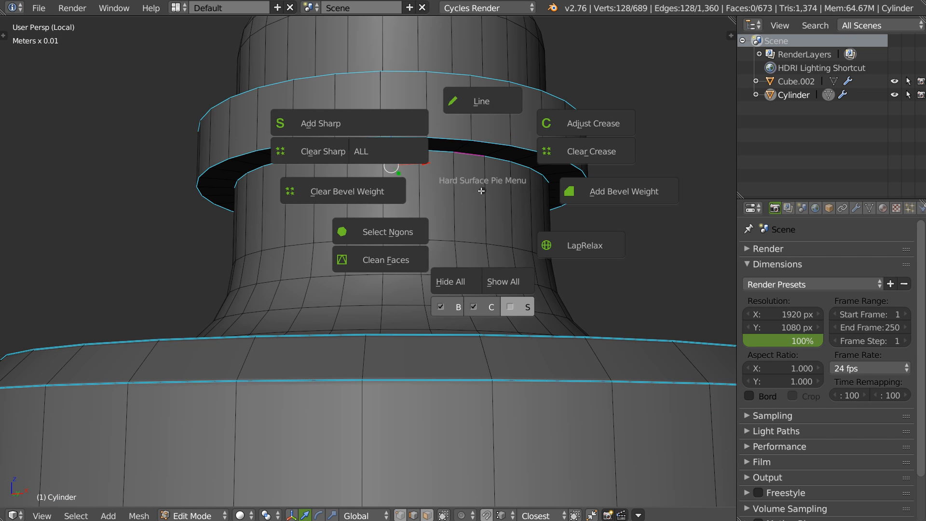
left_click(607, 192)
key("Tab")
- Preview a level 2 subdivision on the cylinder with the weighted collar edges, and undo it
middle_click_drag(517, 178, 475, 216)
scroll(484, 230, "down", 3)
key("ctrl+2")
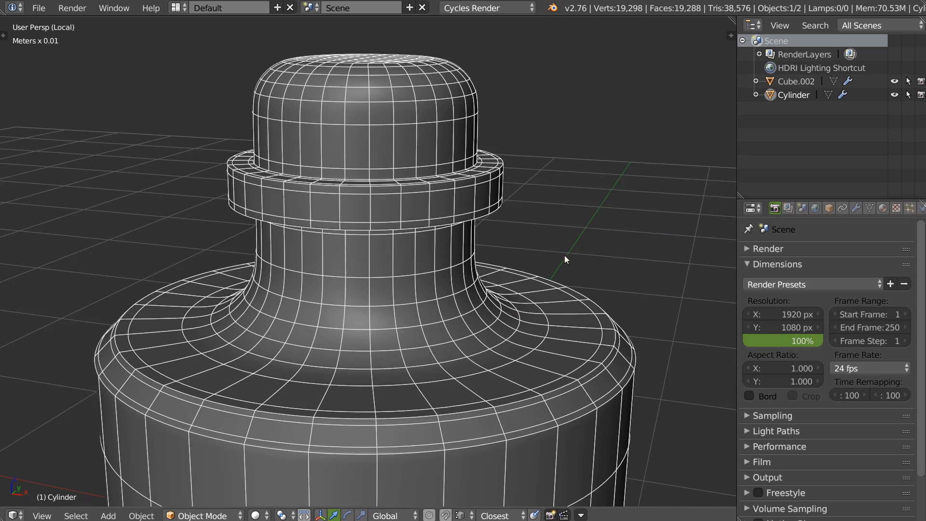
key("ctrl+z")
scroll(491, 252, "down", 3)
middle_click_drag(461, 253, 432, 263, "shift")
scroll(451, 252, "down", 3)
scroll(417, 268, "up", 2)
middle_click_drag(409, 202, 415, 236)
scroll(420, 270, "down", 2)
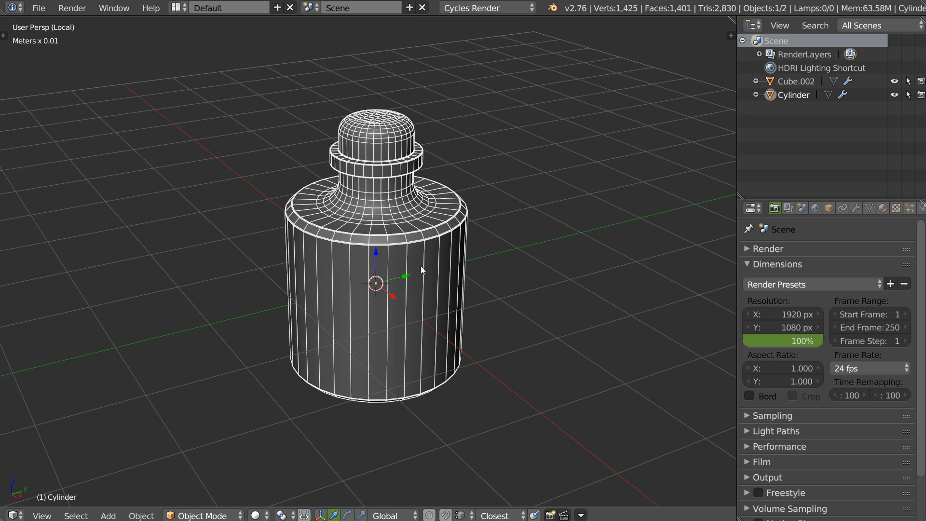
- Delete the cylinder and add a new plane at the 3D cursor
key("x")
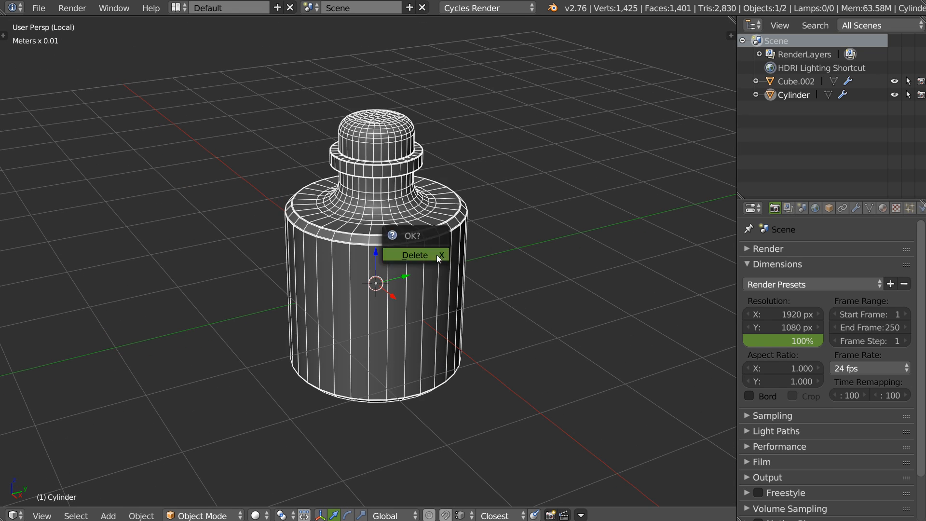
left_click(436, 256)
right_click(433, 271)
left_click(411, 358)
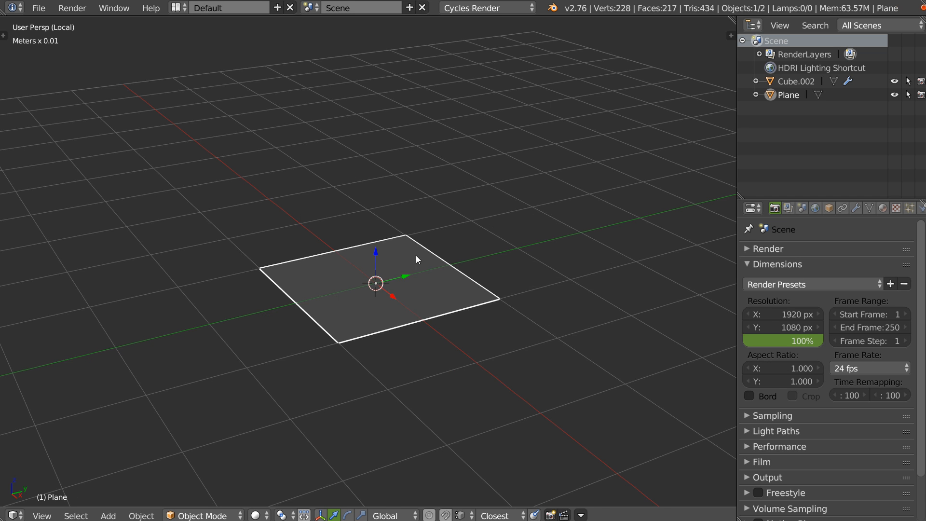
- Extrude one edge of the plane twice along the Y axis into a flat strip of three faces
key("Tab")
right_click(460, 252)
middle_click_drag(461, 252, 456, 246)
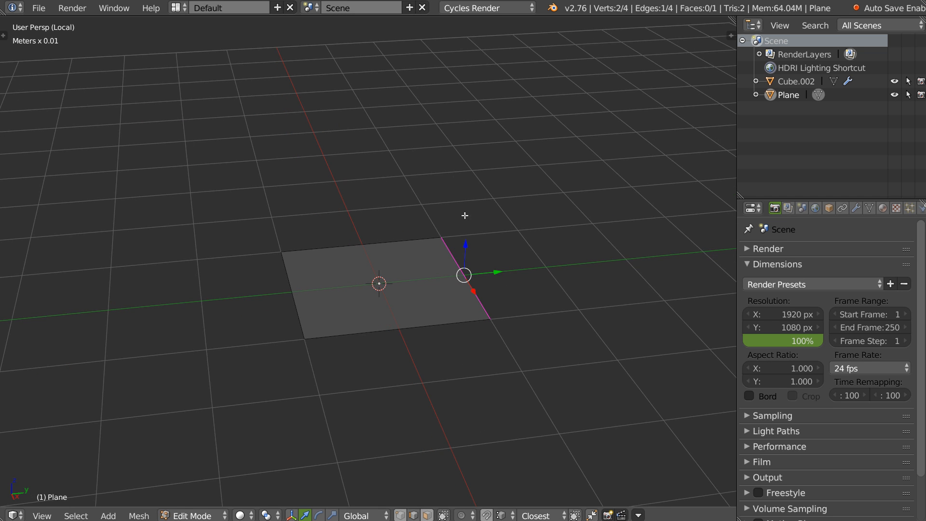
key("e")
left_click(649, 257)
middle_click_drag(649, 257, 491, 290, "shift")
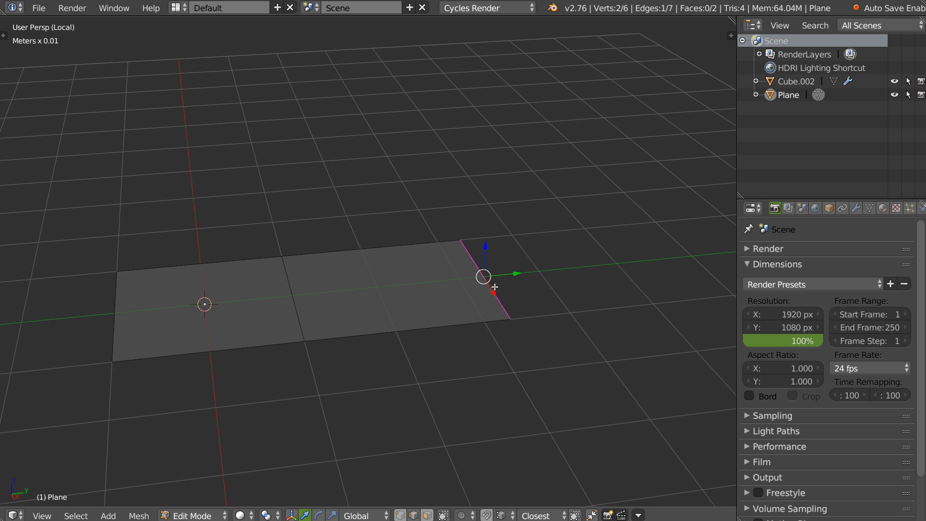
key("e")
left_click(646, 265)
- Tilt the strip's far end edge with a free trackball rotation
middle_click_drag(557, 258, 565, 223)
key("r")
key("r")
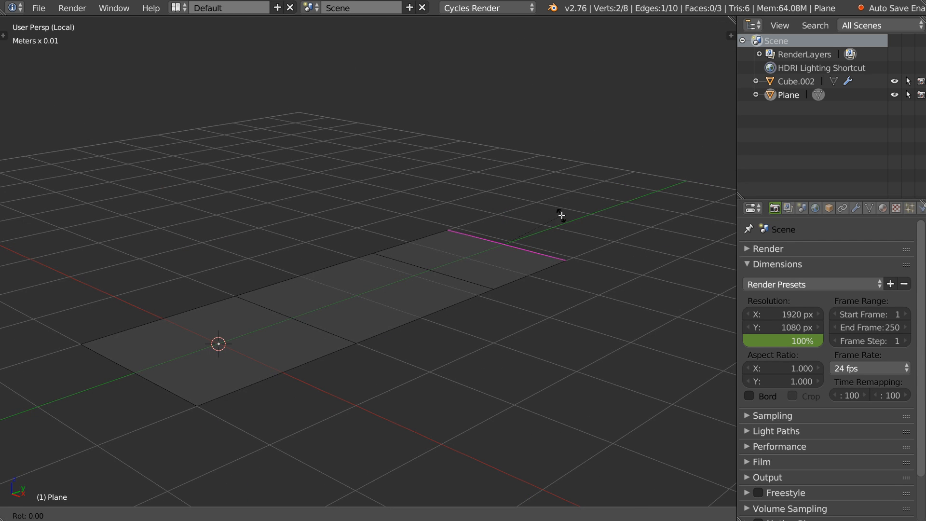
left_click(558, 285)
- Twist the strip further by tilting its three remaining cross edges one by one with free trackball rotations
right_click(451, 274)
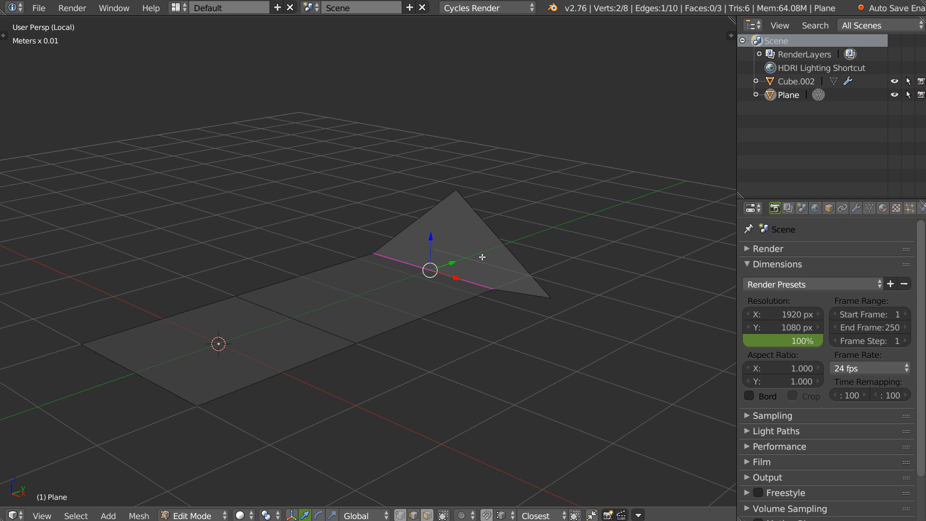
key("r")
key("r")
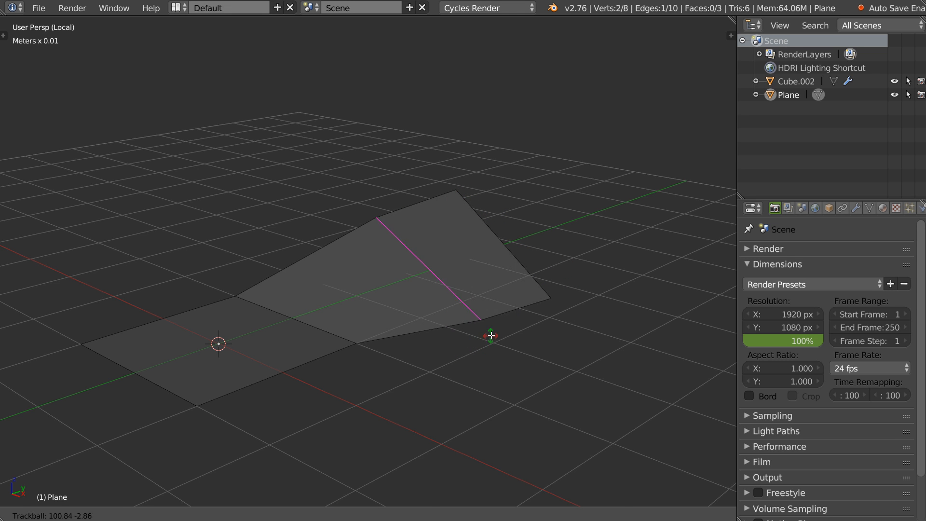
left_click(471, 337)
key("r")
key("r")
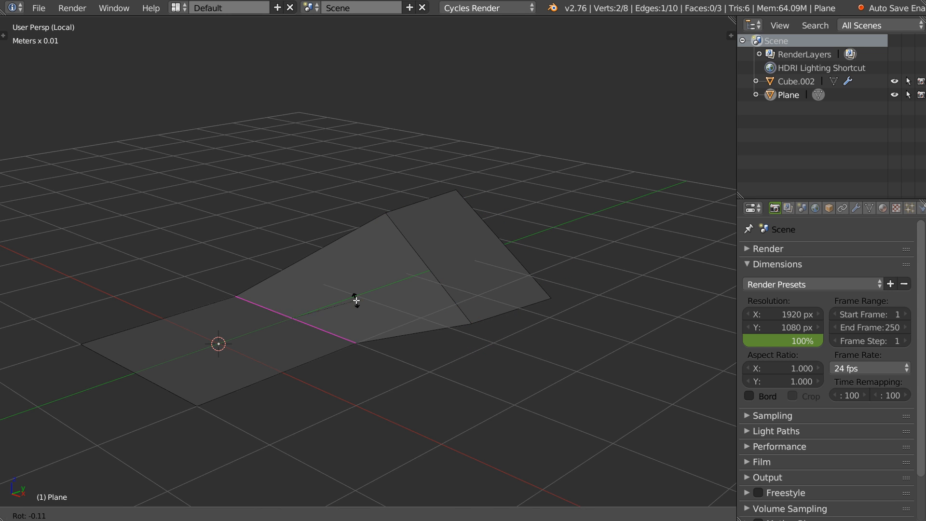
left_click(268, 338)
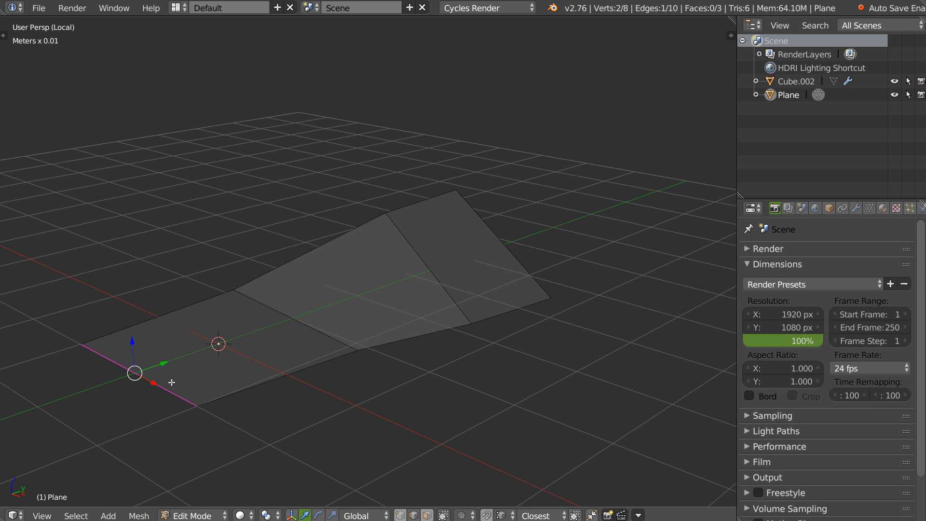
key("r")
key("r")
left_click(265, 332)
- Thicken the whole twisted strip using Inset on all faces with zero thickness and a depth of about 0.8
key("Tab")
middle_click_drag(330, 315, 477, 259, "shift")
key("Tab")
key("a")
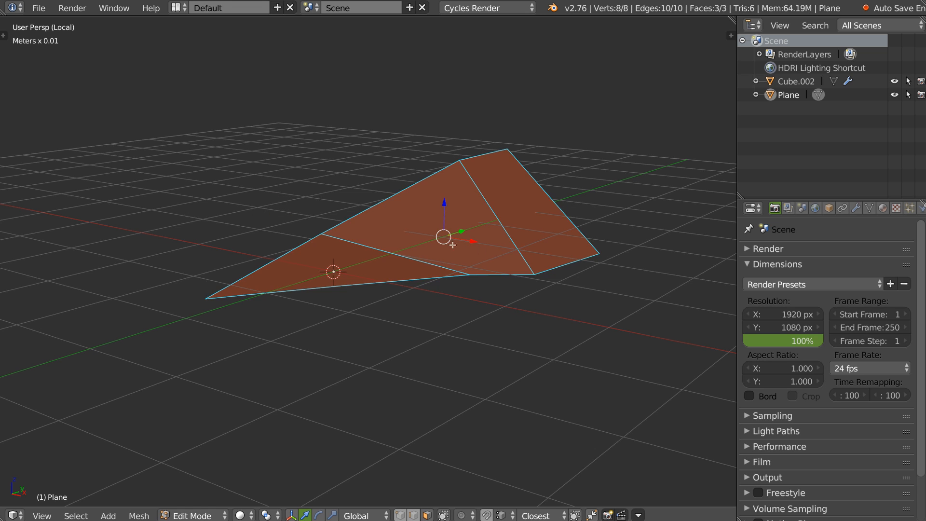
key("i")
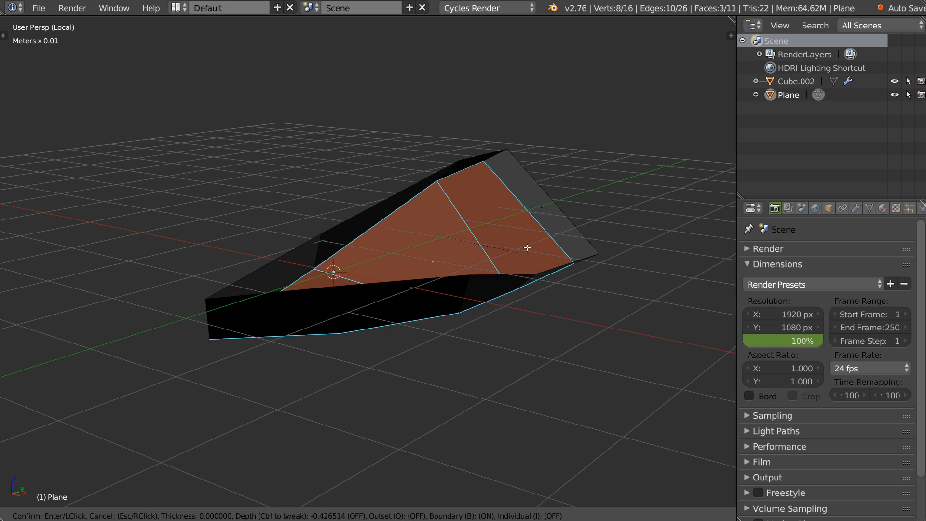
key("Escape")
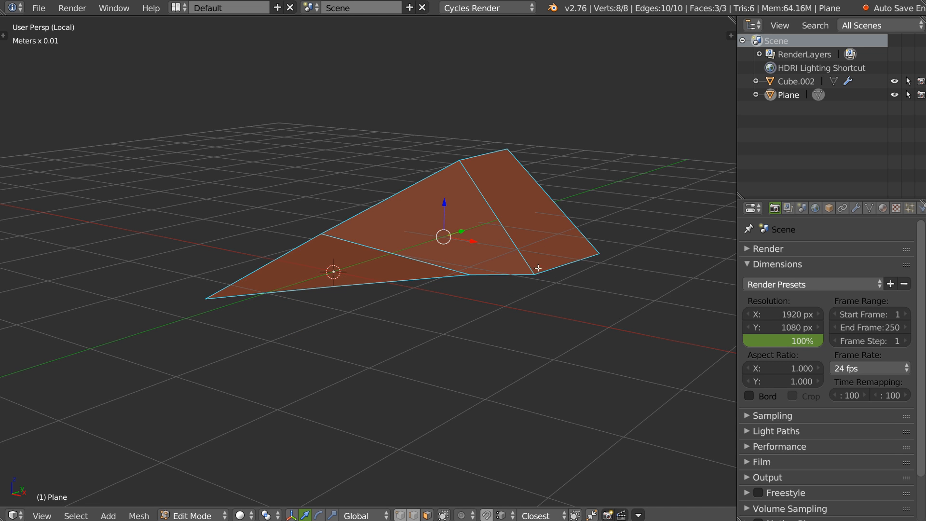
key("i")
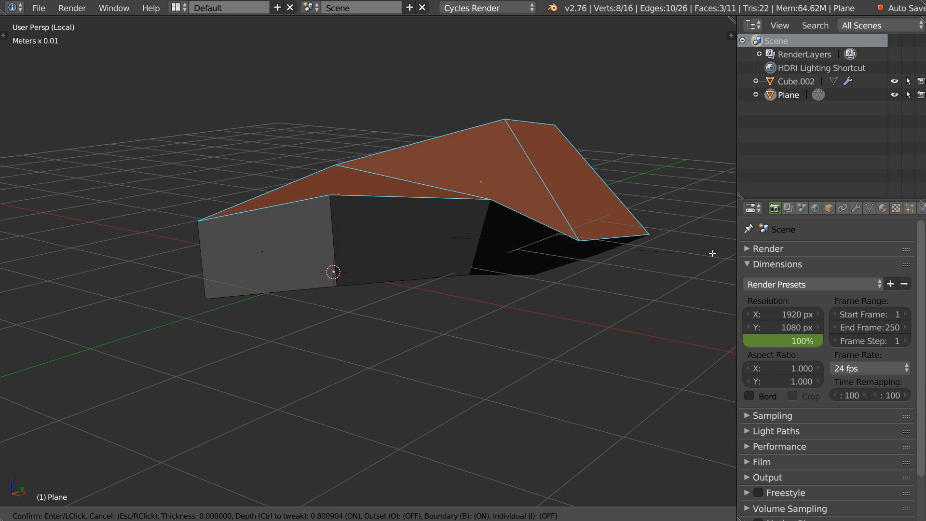
left_click(670, 256)
- Select the open boundary loop on the underside of the solid and fill it with faces
middle_click_drag(670, 256, 525, 186)
key("a")
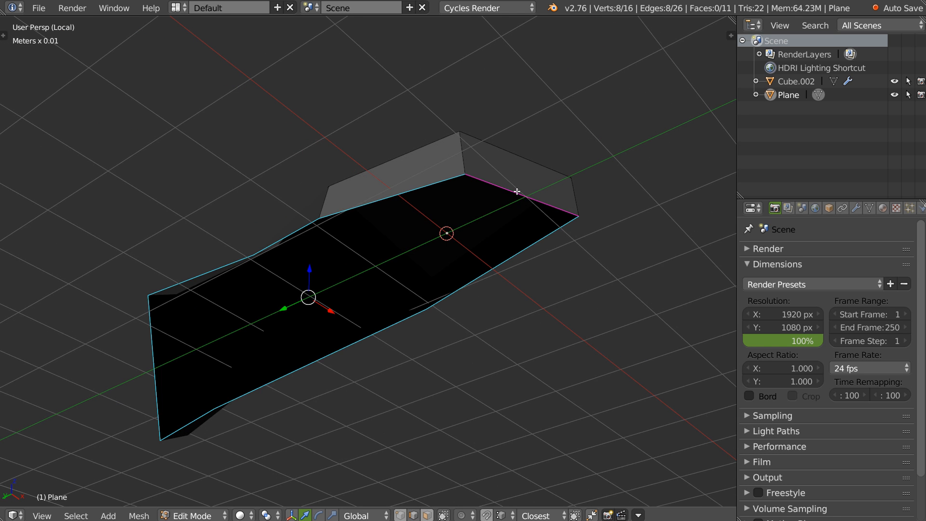
key("ctrl+f")
left_click(513, 219)
- Dissolve the two cross edges on the filled underside to merge its faces into one
middle_click_drag(512, 220, 389, 246)
key("Tab")
left_click(321, 280)
right_click(300, 272)
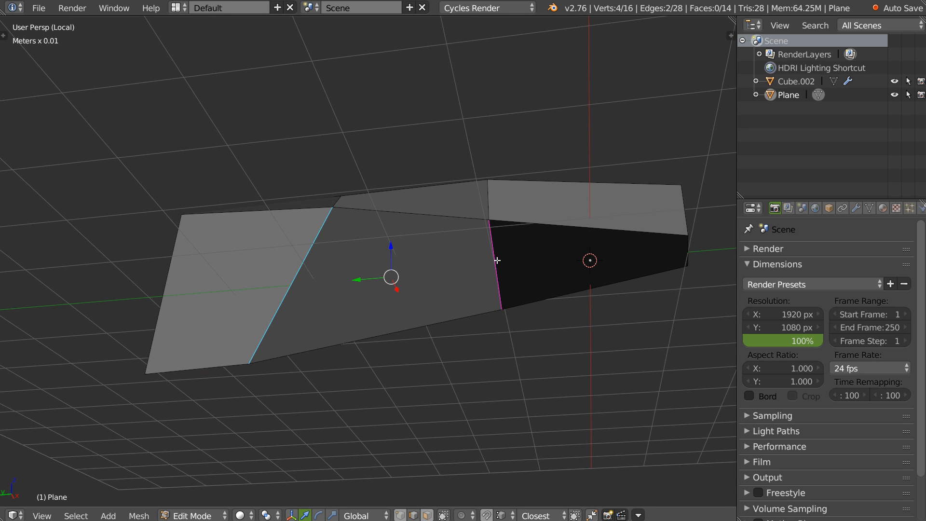
key("ctrl+x")
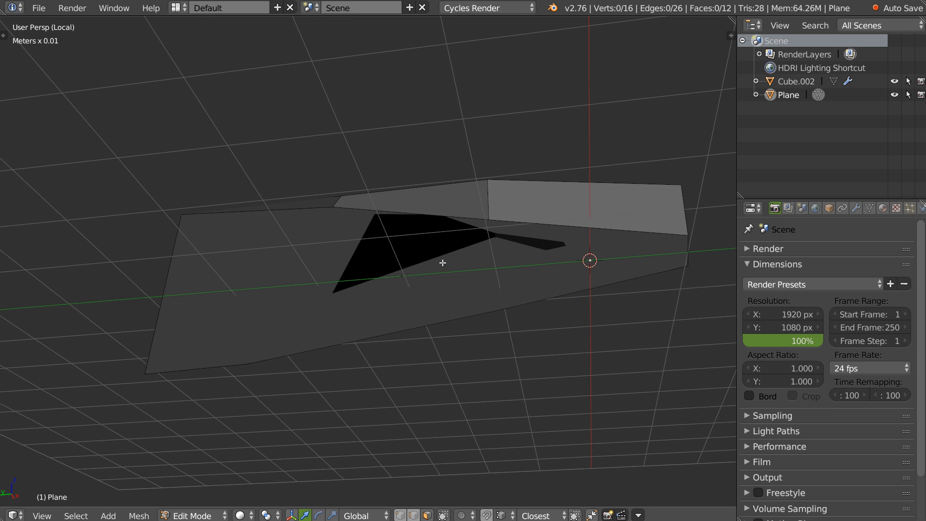
- Run Clean Faces on the merged underside n-gon
right_click(424, 281)
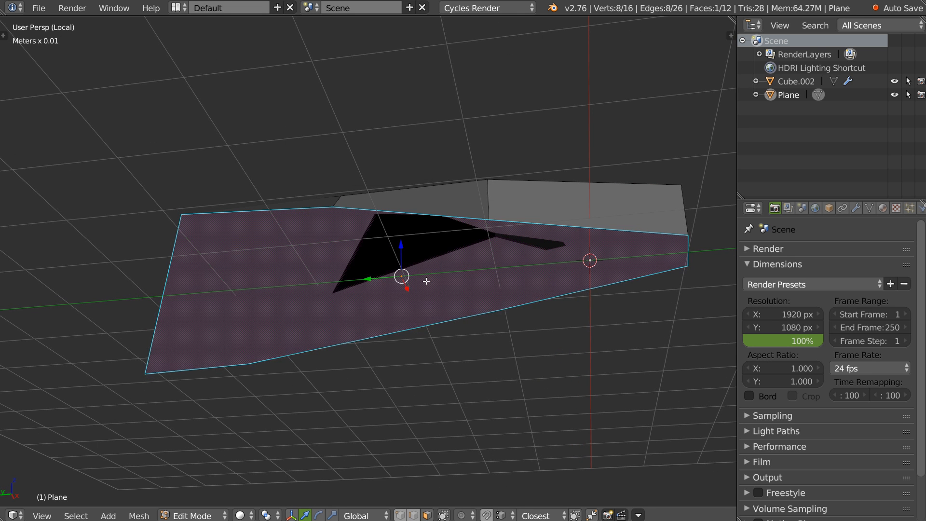
key("ctrl+e")
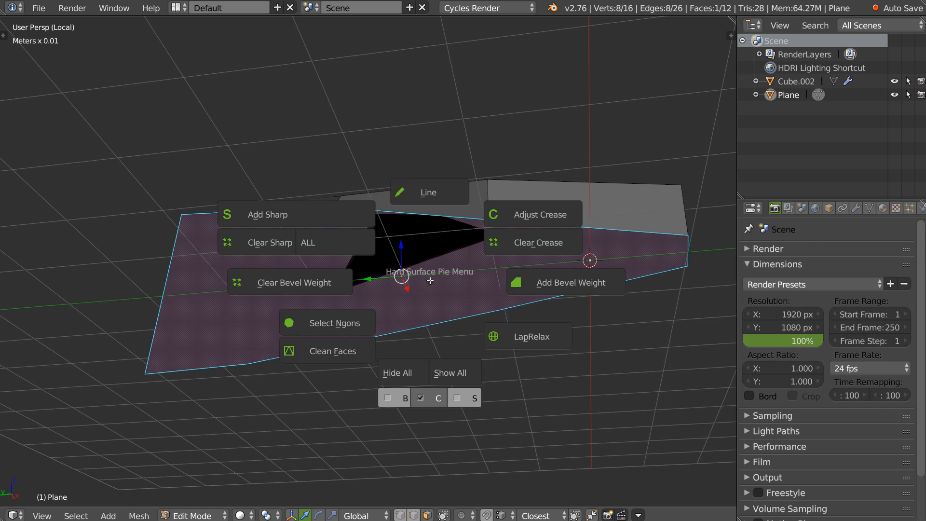
left_click(322, 358)
middle_click_drag(410, 276, 386, 282)
key("2")
right_click(443, 297)
key("ctrl+x")
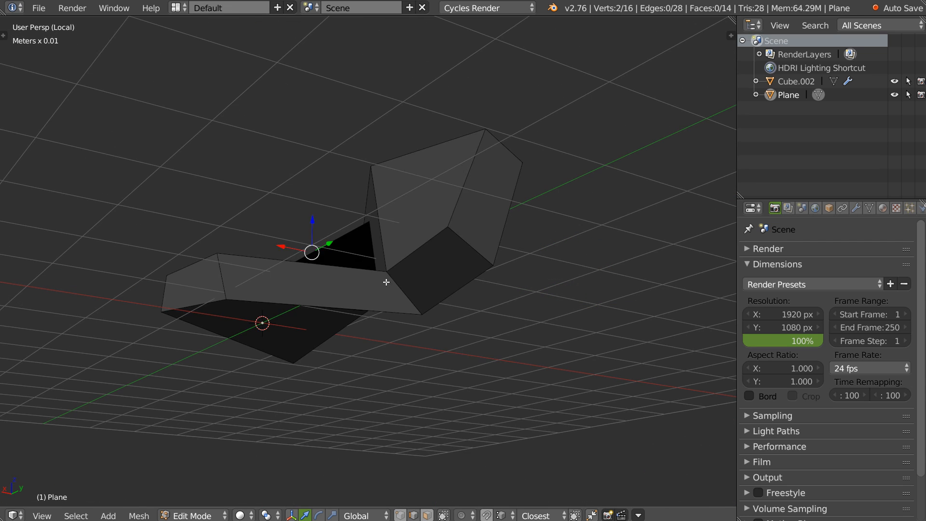
key("Tab")
key("g")
right_click(406, 288)
key("Tab")
left_click_drag(398, 287, 307, 225)
- Generate the hard-surface bevels on the solid's sharp edges in Object Mode and set its subdivision to level 0
middle_click_drag(333, 227, 475, 261)
key("Tab")
right_click(385, 258)
left_click(471, 261)
middle_click_drag(403, 281, 425, 248, "shift")
key("space")
left_click(583, 243)
key("ctrl+0")
- Extrude the far end face of the solid outward by about 2.3 cm along its normal
middle_click_drag(485, 241, 470, 281)
key("Tab")
key("e")
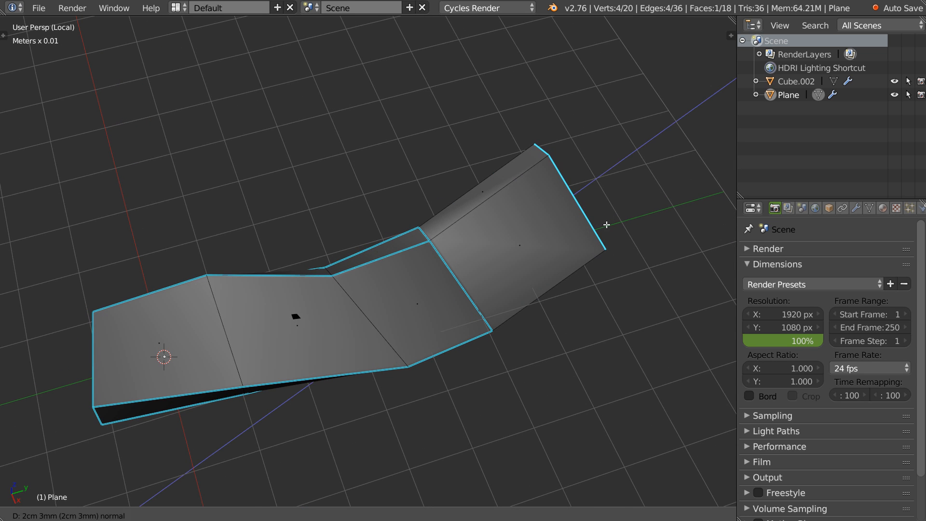
left_click(606, 223)
- Add bevel weight to the four long edges of the newly extruded end section
key("Tab")
key("q")
left_click(586, 235)
key("Tab")
key("Tab")
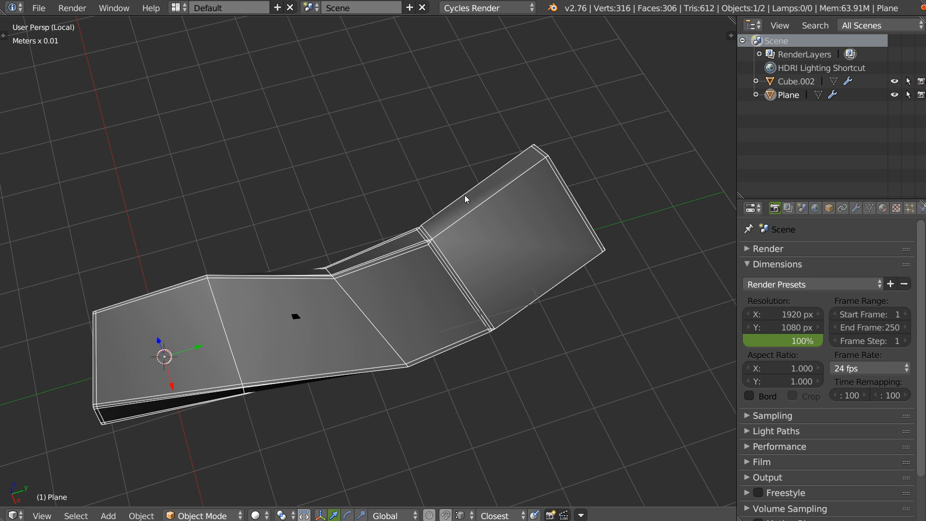
key("Tab")
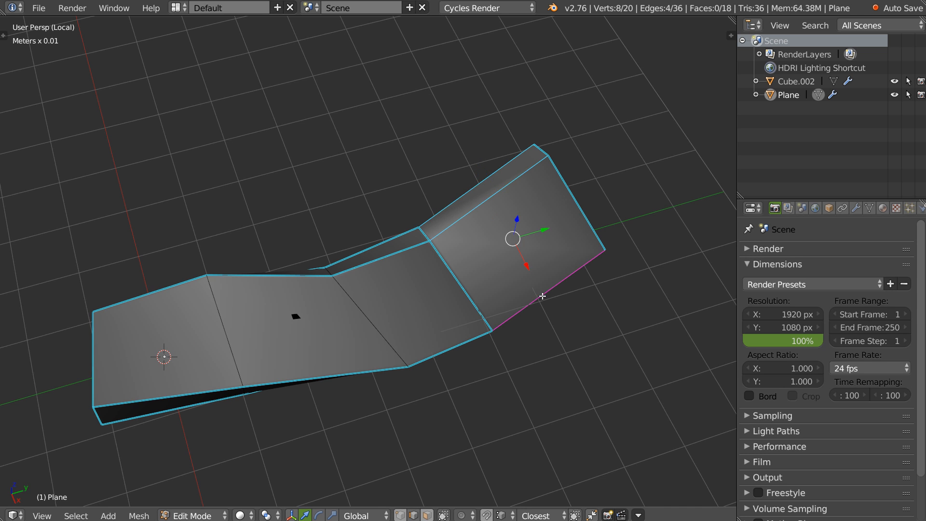
right_click(544, 295, "shift")
key("q")
left_click(613, 275)
key("q")
left_click(342, 274)
- Select the far end face of the extruded section and move it freely to bend the tip
middle_click_drag(403, 305, 496, 164)
key("ctrl+Tab")
right_click(314, 204)
middle_click_drag(314, 205, 191, 234)
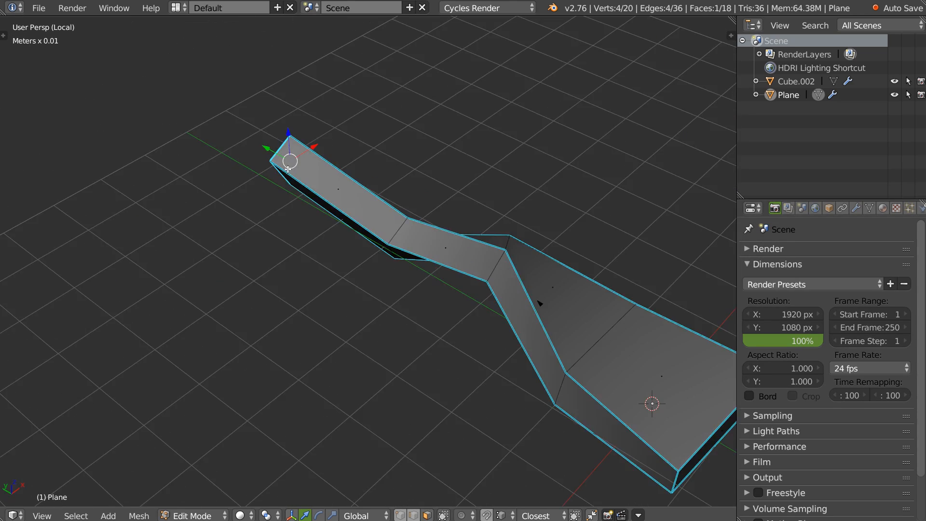
key("g")
left_click(253, 217)
- Apply a level 2 subdivision to the solid in Object Mode
middle_click_drag(334, 226, 326, 163)
middle_click_drag(366, 207, 337, 211)
key("Tab")
key("ctrl+2")
middle_click_drag(455, 175, 321, 270)
- Adjust the object's bevel to a width of 0.2 with 2 segments and a profile of 0.4
key("space")
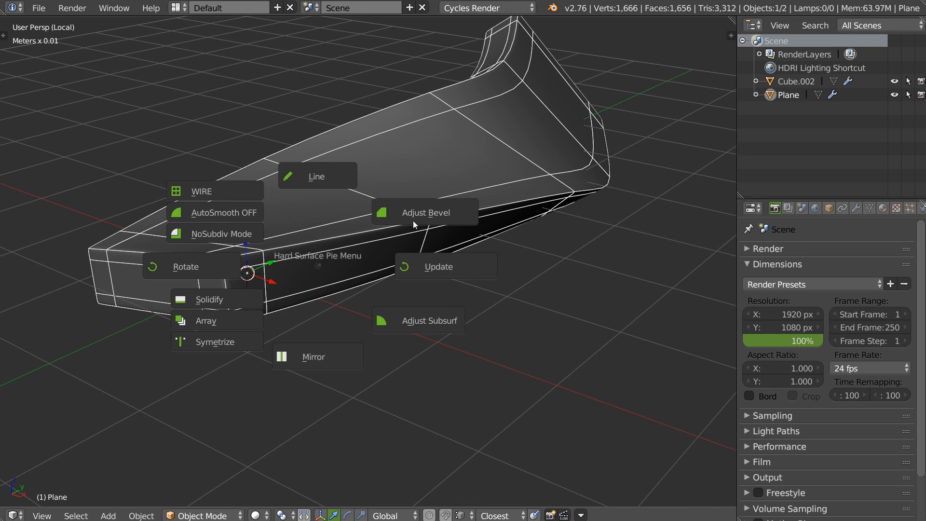
left_click(427, 212)
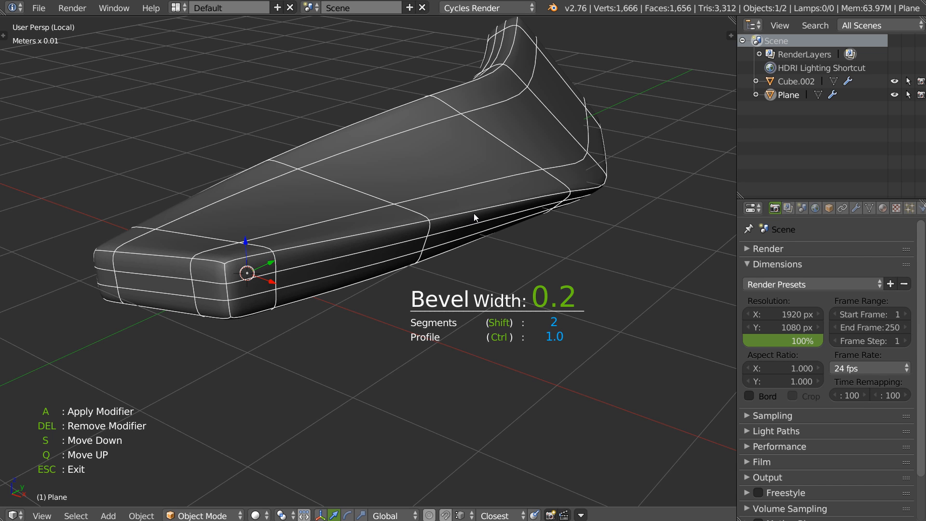
key("ctrl")
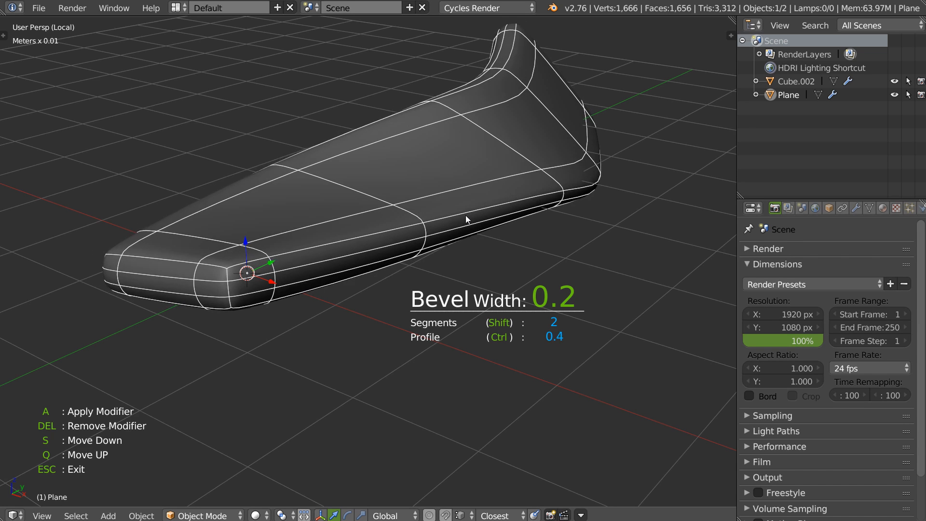
left_click(513, 221)
- Clear the bevel weight from the upper and lower edges of the near end face
middle_click_drag(513, 221, 400, 241)
scroll(402, 258, "up", 5)
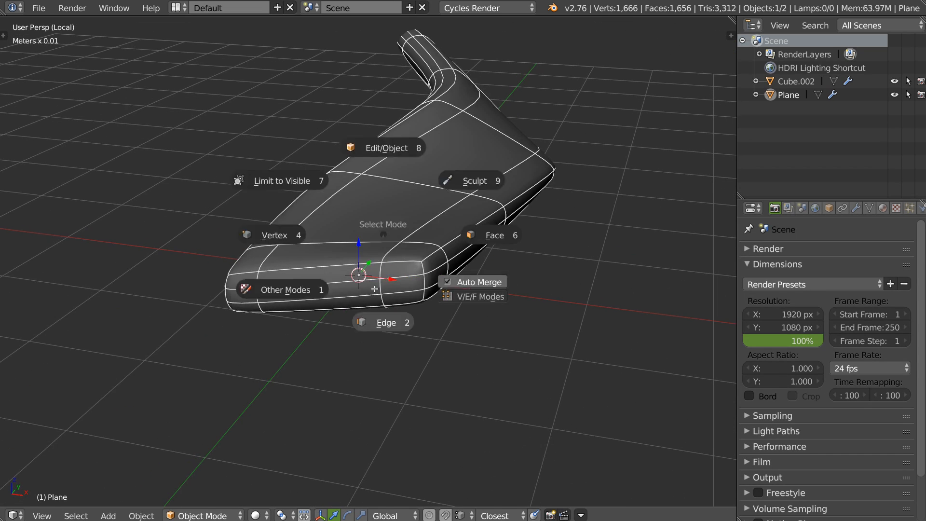
key("Tab")
right_click(329, 320, "shift")
key("q")
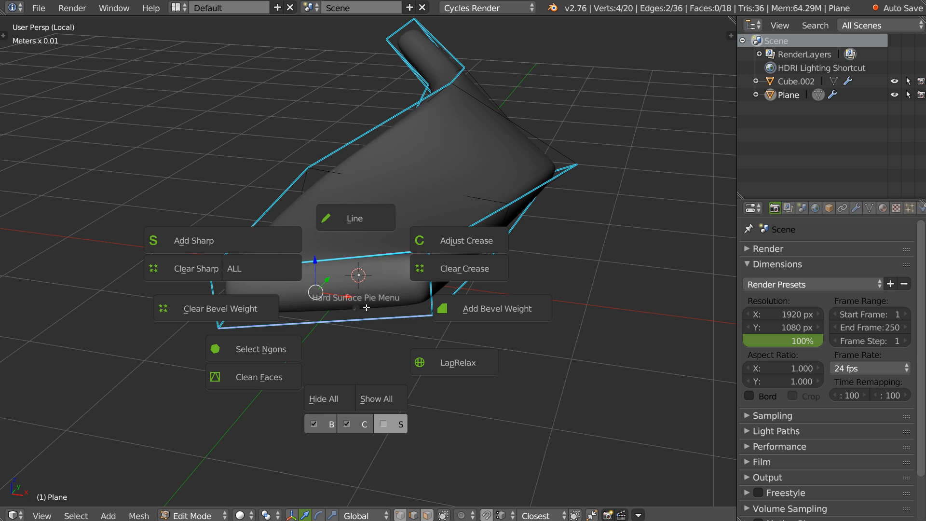
left_click(253, 310)
- Add bevel weight back to the upper and lower edges of the near end face
middle_click_drag(356, 287, 411, 235)
key("q")
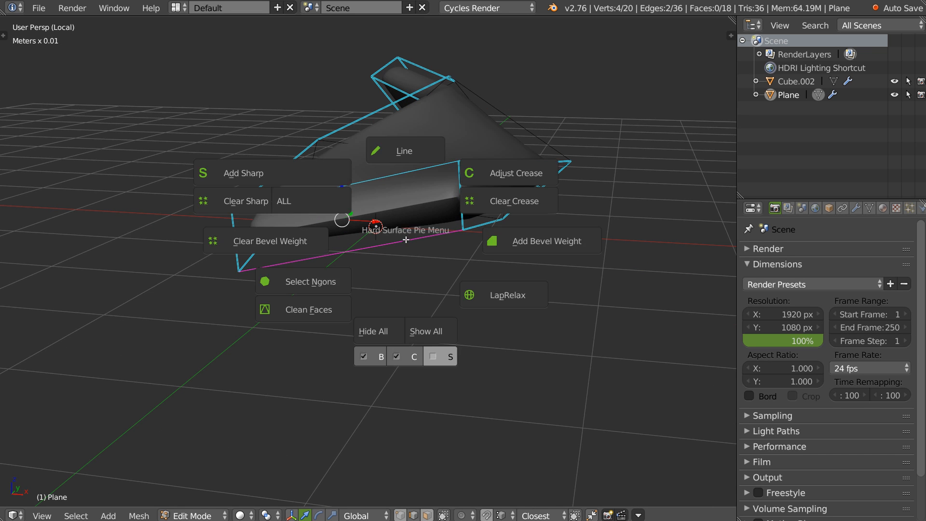
left_click(528, 242)
- Return to Object Mode and bring up the object's modifier and origin options
key("Tab")
left_click(440, 217)
key("q")
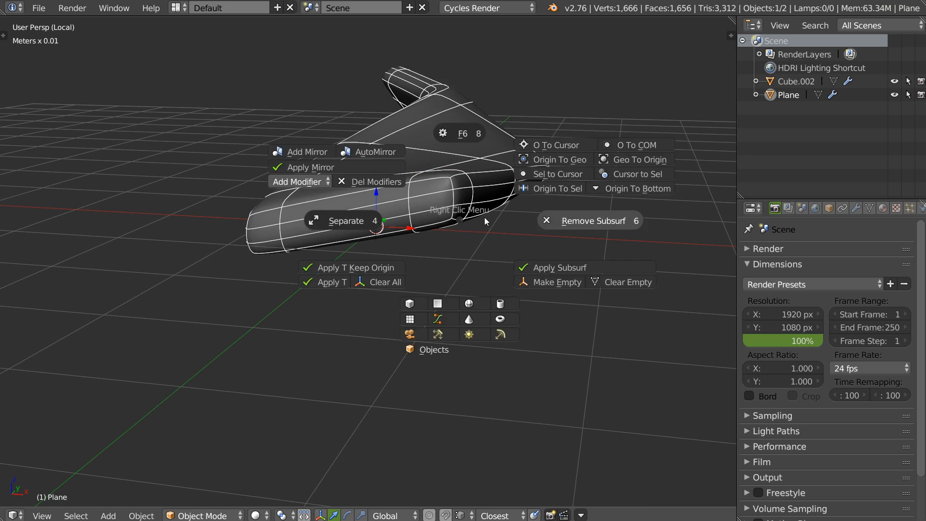
- Remove the Subsurf modifier from the bent plate object
left_click(488, 221)
middle_click_drag(432, 216, 422, 280)
key("Tab")
left_click(244, 238)
key("Tab")
left_click(366, 223)
- Readjust the bevel width on the bent plate
key("q")
left_click(516, 192)
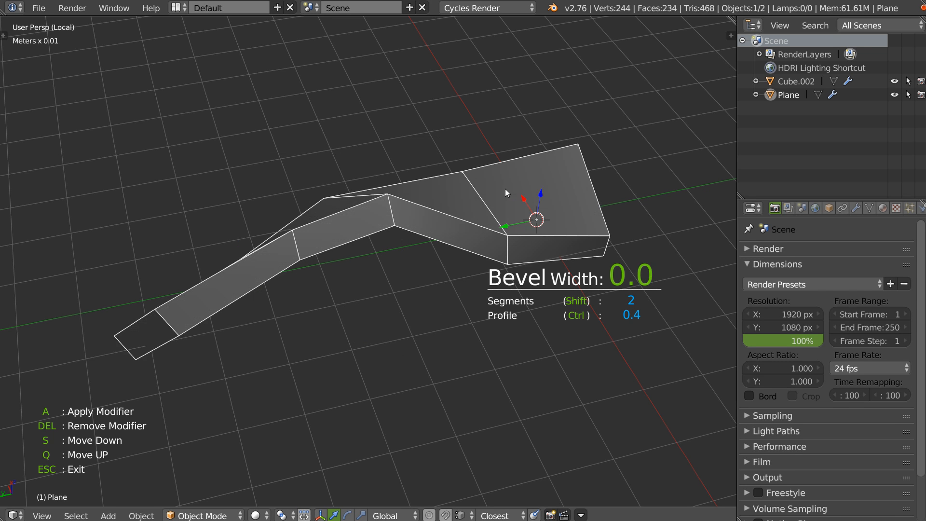
left_click(535, 196)
- Reposition two neighbouring vertical edges on the inner side of the plate's bend to reshape its curve
middle_click_drag(502, 204, 432, 215)
key("Tab")
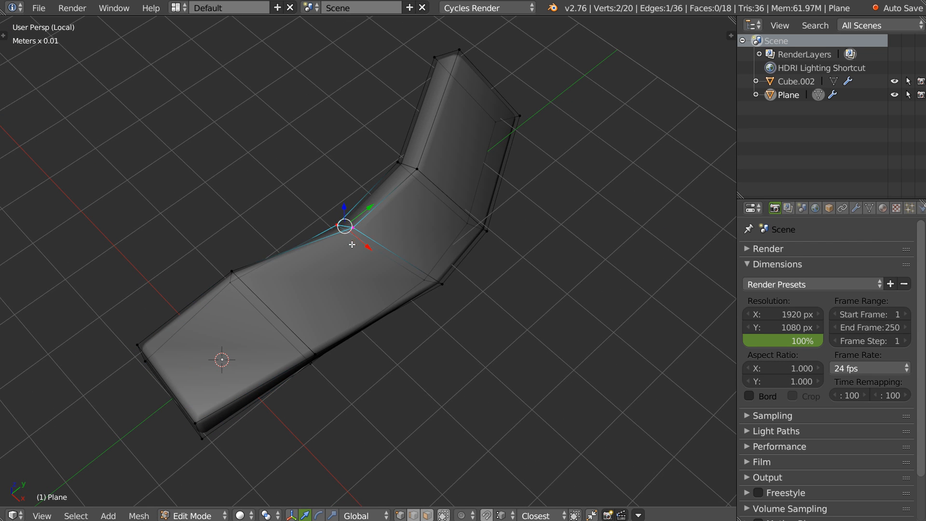
key("g")
left_click(360, 219)
right_click(399, 163)
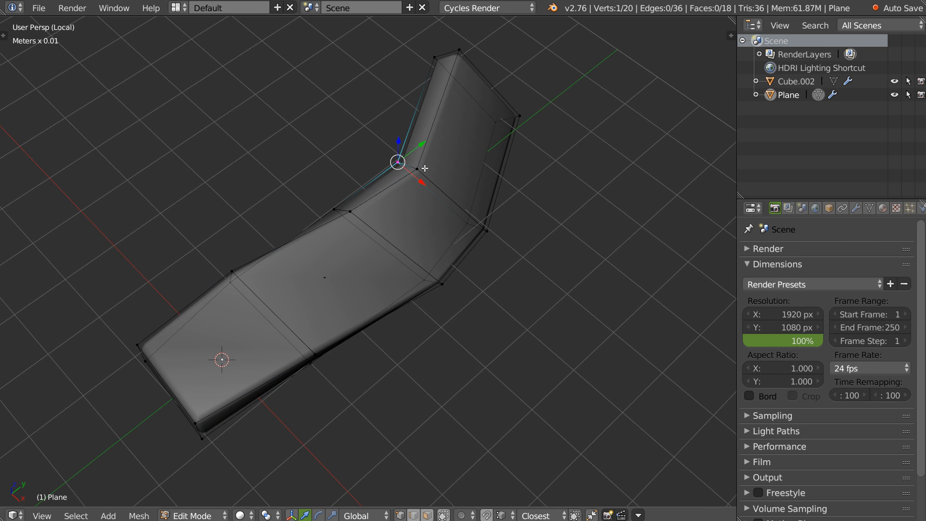
key("g")
left_click(418, 141)
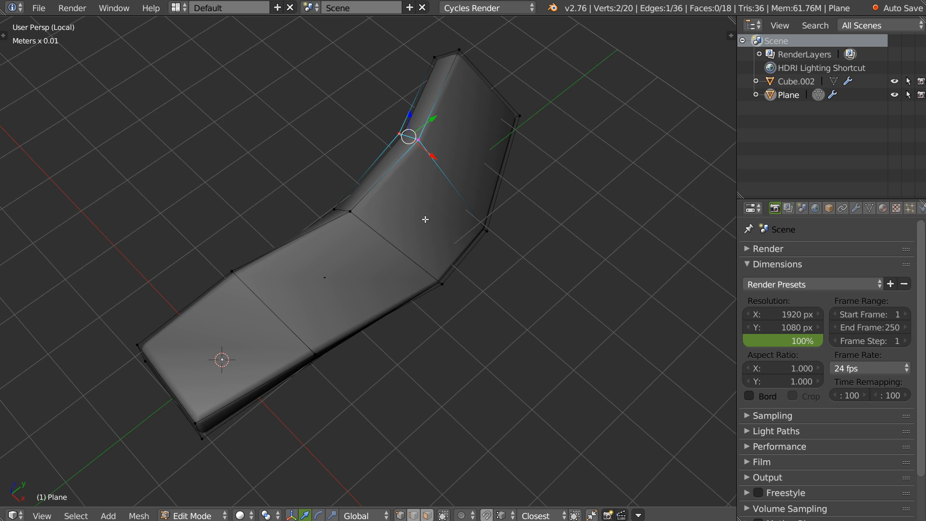
- Reposition further edges along the plate's sides and pull the corner edge at its flat end outward
middle_click_drag(395, 207, 513, 190)
middle_click_drag(378, 233, 452, 235)
right_click(489, 263)
key("g")
left_click(499, 232)
key("g")
left_click(626, 256)
middle_click_drag(557, 239, 337, 258)
middle_click_drag(179, 251, 326, 287, "shift")
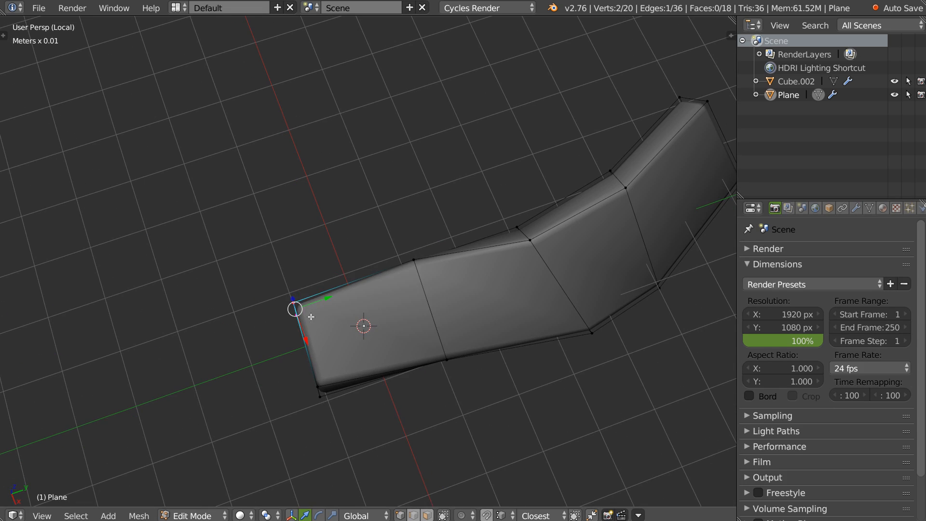
key("g")
left_click(298, 276)
- Move the thickness edges along the plate's outer side to refine its curve
middle_click_drag(411, 282, 436, 215)
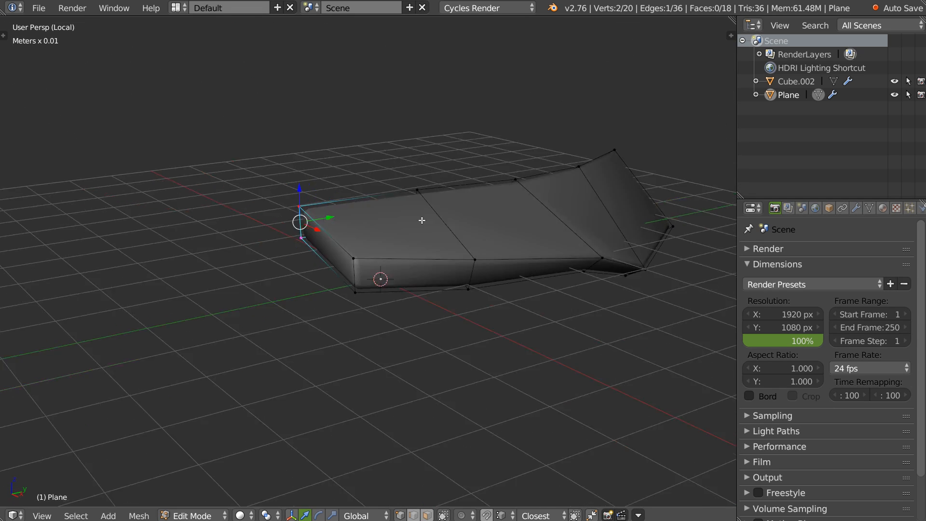
middle_click_drag(580, 287, 436, 238)
key("g")
left_click(439, 234)
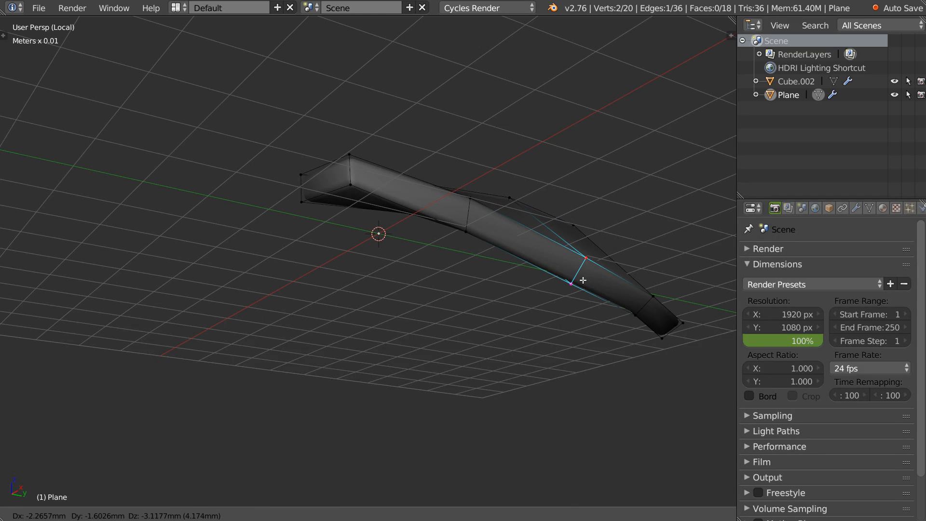
key("g")
left_click(374, 175)
- Select the vertices along the plate's outer long side, rotate them slightly, and leave Edit Mode
middle_click_drag(428, 207, 411, 267)
right_click_drag(411, 267, 401, 289)
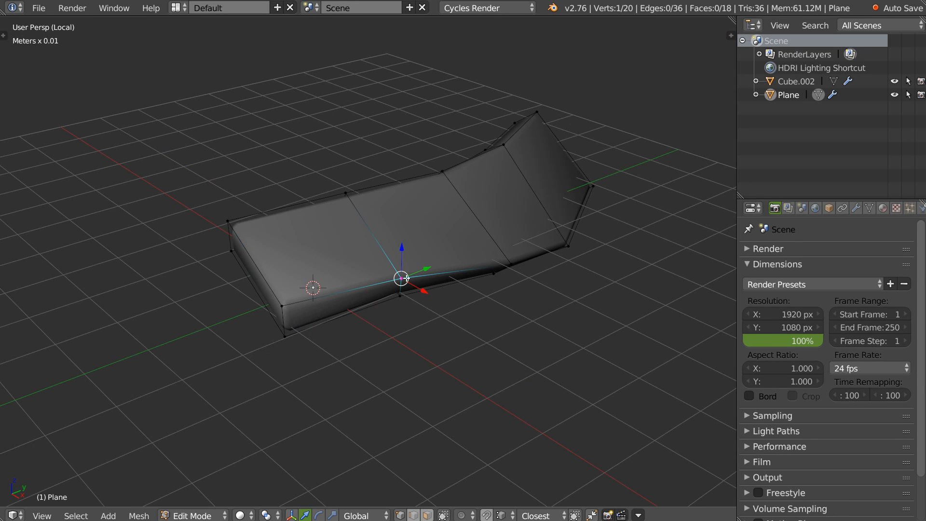
right_click(284, 338, "shift")
middle_click_drag(284, 338, 531, 207)
key("r")
left_click(539, 267)
middle_click_drag(512, 270, 437, 224)
key("Tab")
- Add a new plane and place it in front of the bent plate
scroll(449, 234, "down", 3)
right_click(448, 274)
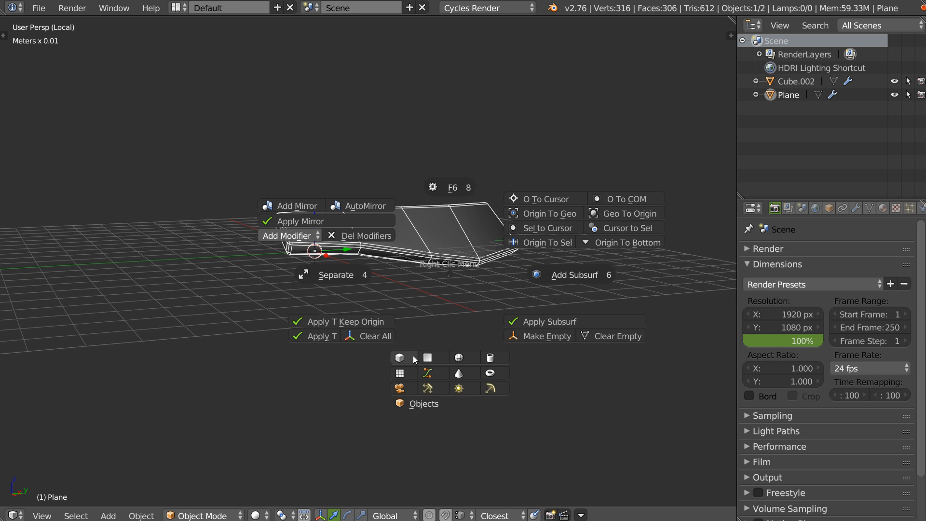
left_click(426, 358)
middle_click_drag(428, 260, 426, 296)
left_click_drag(330, 286, 388, 369)
- Extrude one edge of the new plane three times along Y to form a long four-face strip
middle_click_drag(435, 292, 392, 286)
key("Tab")
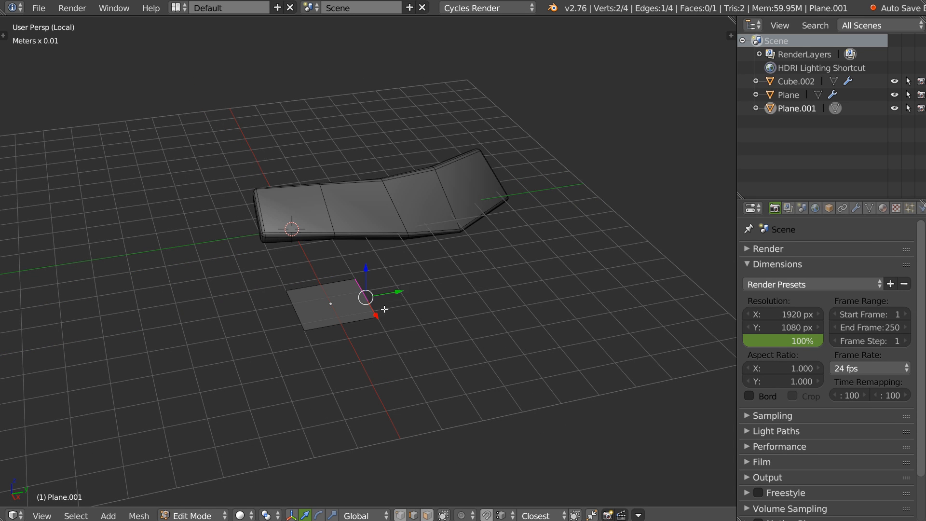
key("e")
key("y")
left_click(491, 287)
key("e")
key("y")
left_click(560, 267)
key("e")
key("y")
left_click(627, 254)
key("Tab")
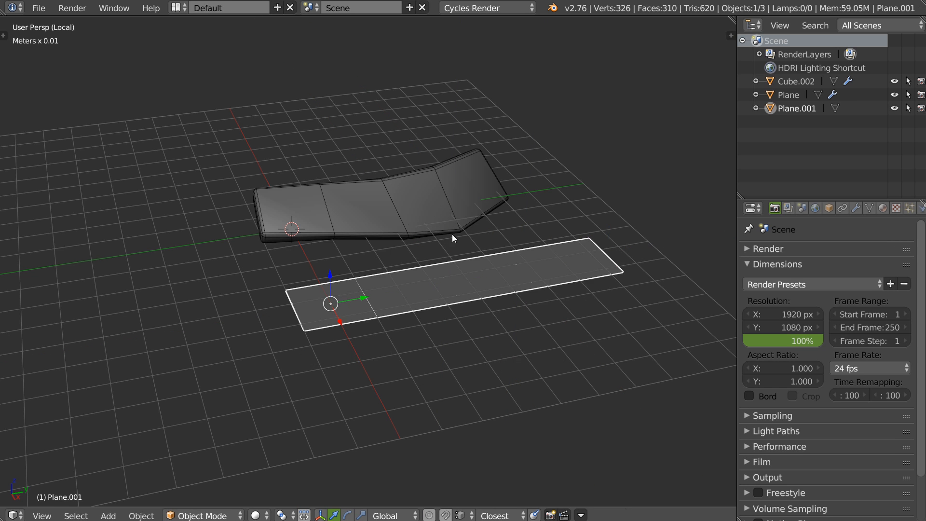
- Add a Solidify modifier to the strip with a thickness of about -4.3 mm and even thickness
key("q")
left_click(366, 309)
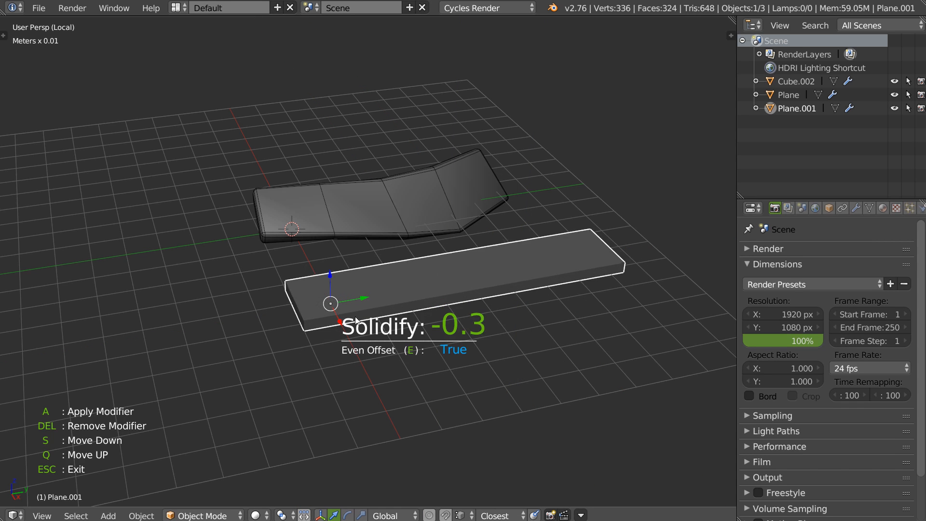
left_click(501, 301)
- Add a Subsurf modifier with 2 subdivisions to the strip and move it above Solidify in the stack
key("q")
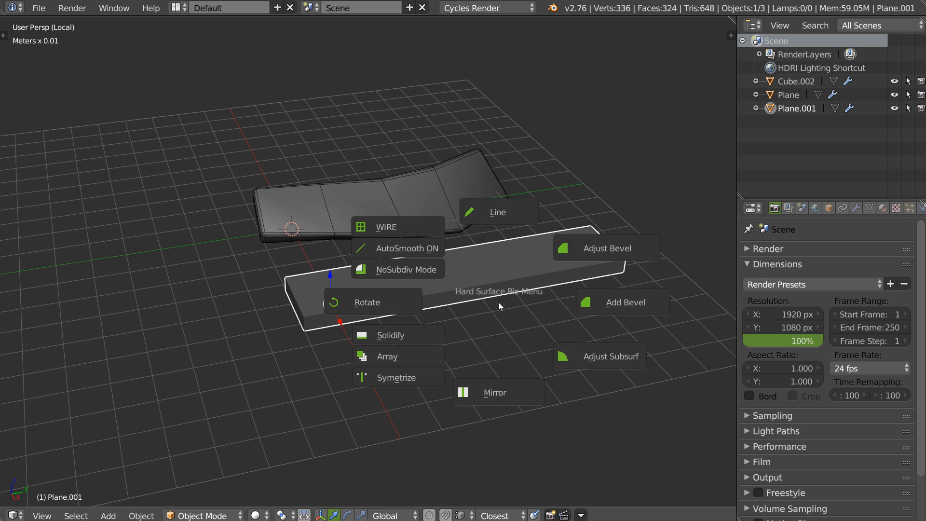
left_click(582, 355)
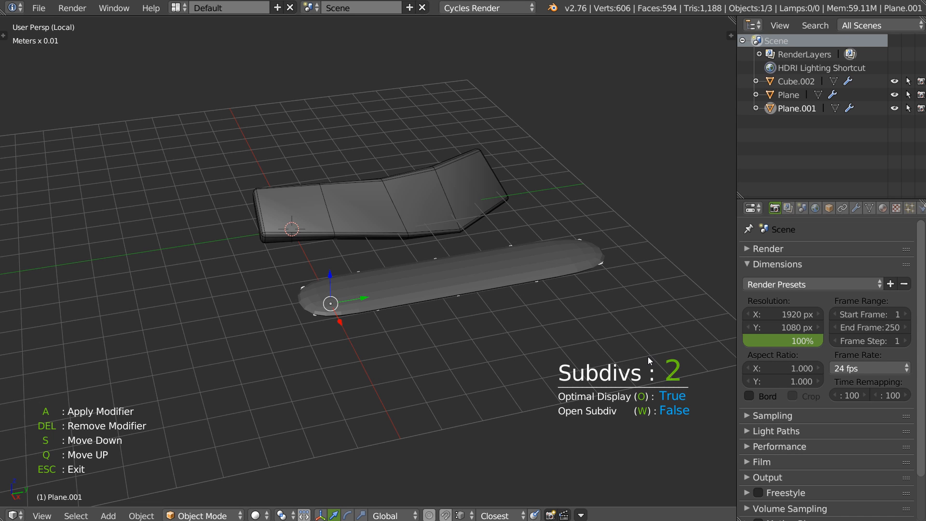
key("q")
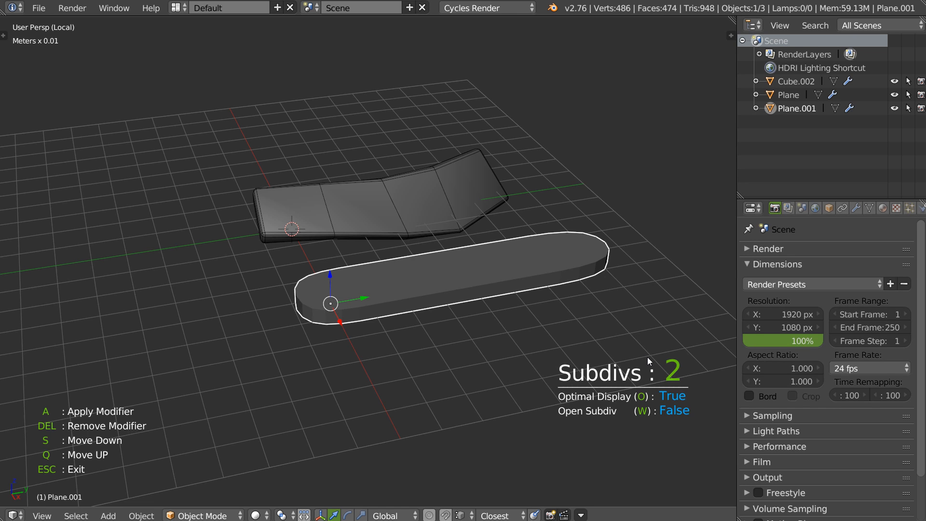
left_click(646, 357)
- Add a second Subdivision Surface modifier after Solidify and set its view subdivisions to 3
left_click(855, 208)
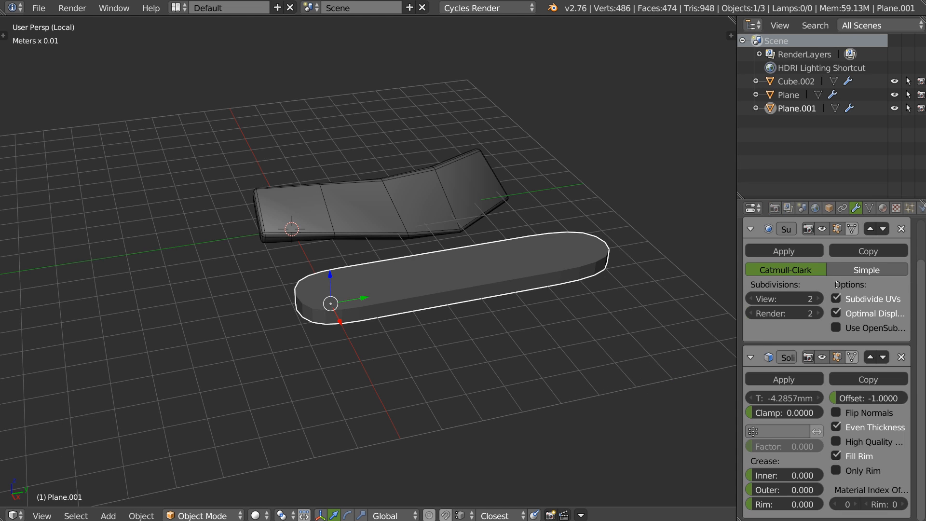
scroll(791, 333, "down", 1)
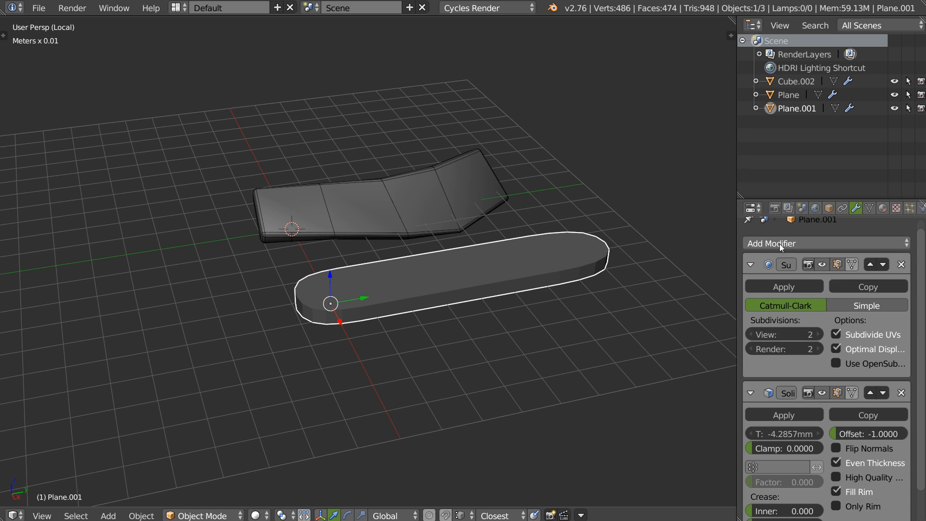
left_click(780, 243)
left_click(623, 462)
scroll(831, 362, "down", 10)
left_click(819, 476)
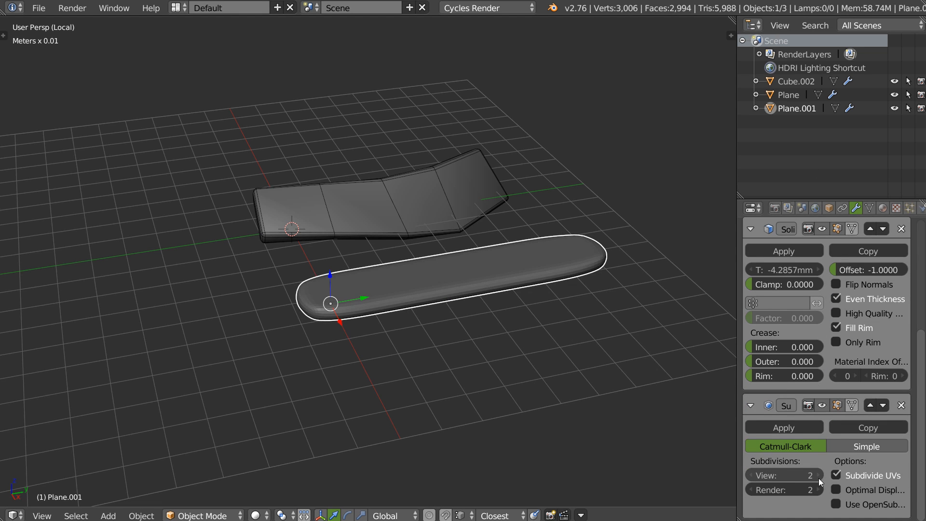
left_click(817, 478)
scroll(434, 313, "up", 3)
middle_click_drag(467, 278, 452, 256, "shift")
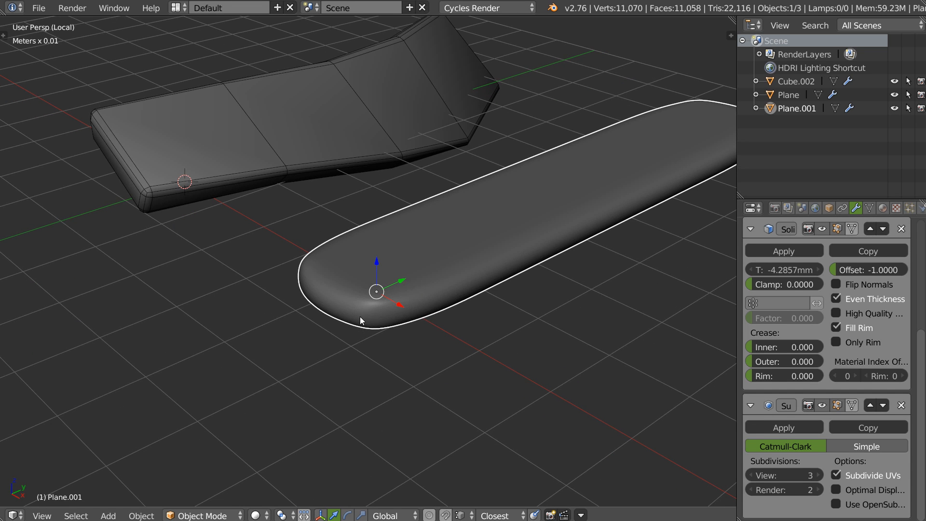
middle_click_drag(415, 301, 371, 322)
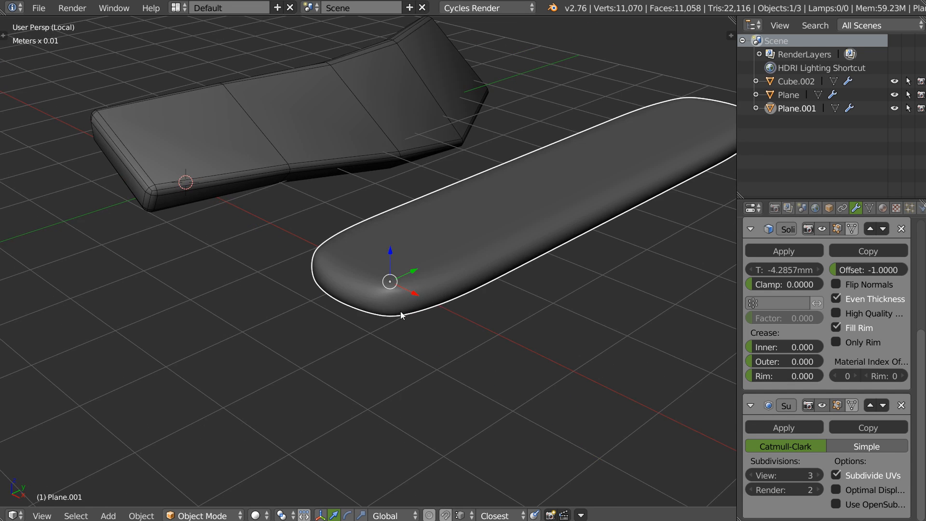
- Collapse the Solidify settings, add a Bevel modifier, and place it between Solidify and the last Subsurf
middle_click_drag(814, 330, 792, 316)
left_click(749, 235)
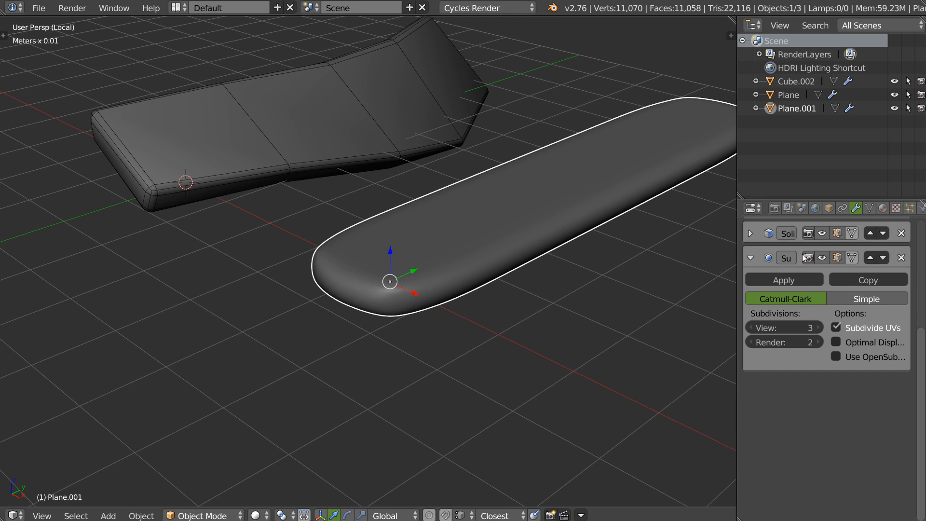
middle_click_drag(803, 251, 802, 283)
key("q")
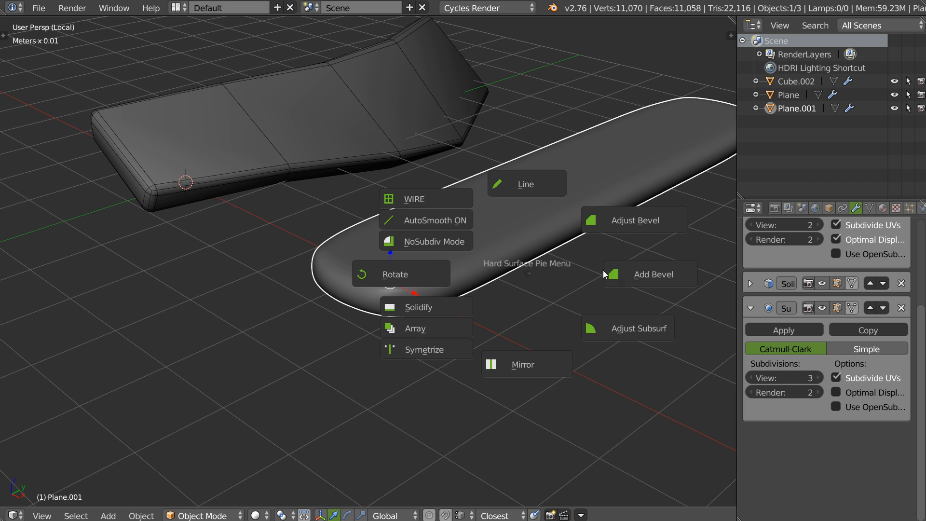
left_click(637, 274)
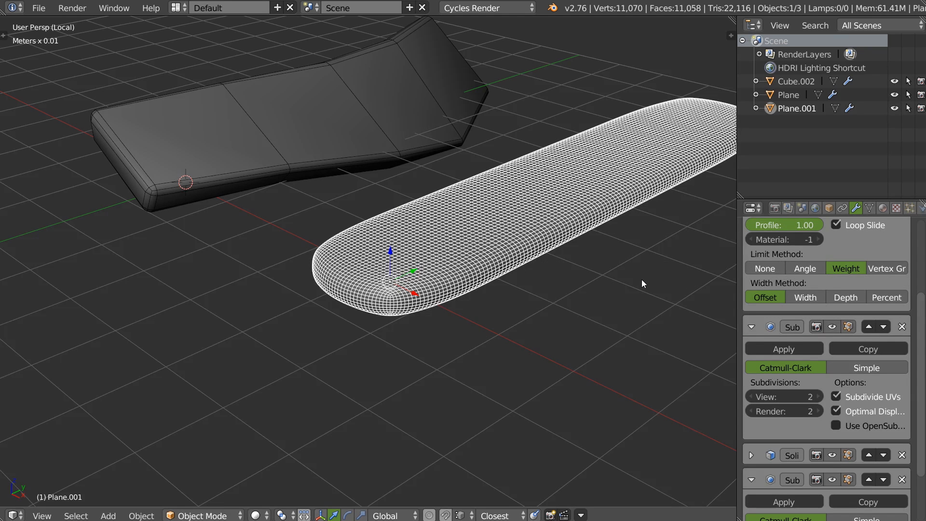
scroll(823, 288, "up", 5)
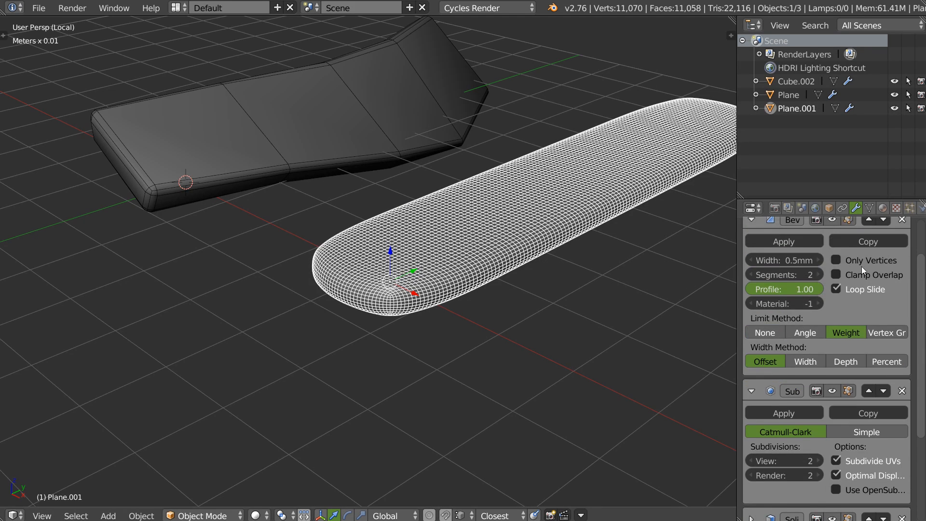
left_click(883, 250)
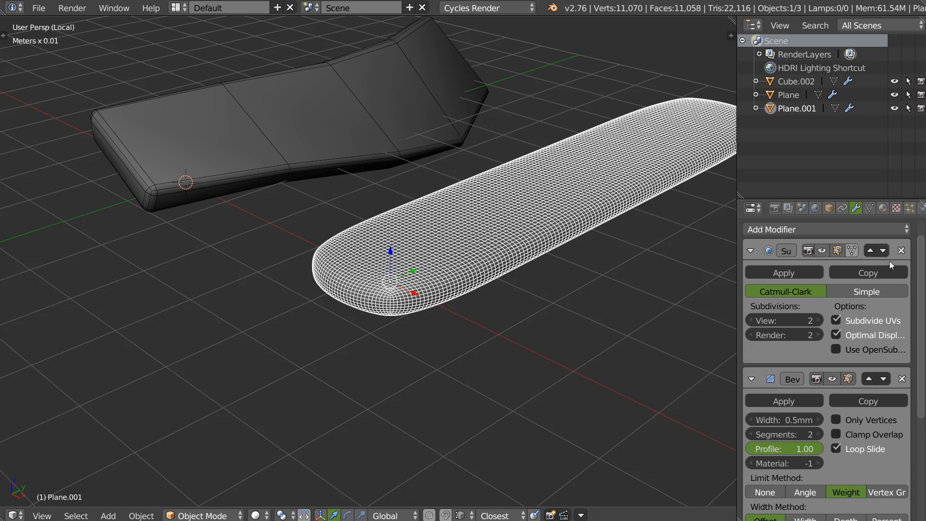
left_click(888, 378)
scroll(836, 323, "down", 7)
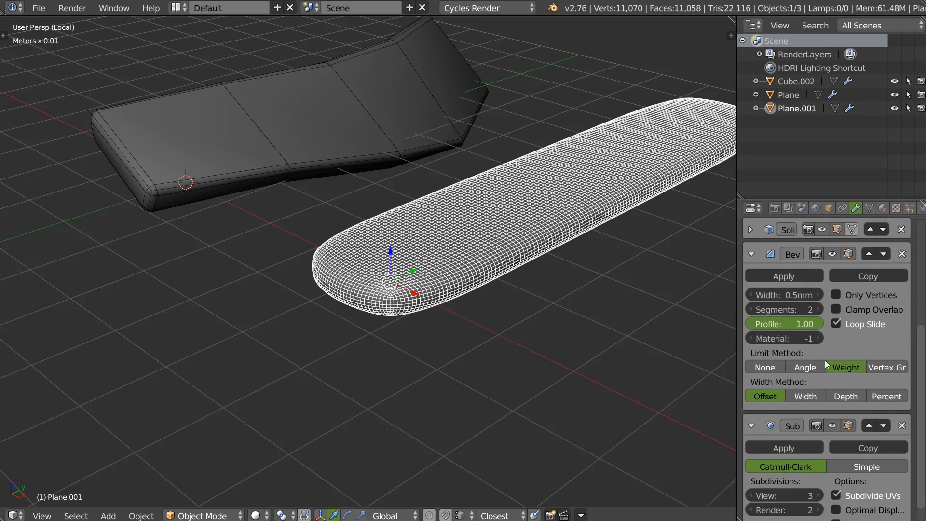
- Set the Bevel modifier's limit method to Angle and inspect the strip's rounded end
left_click(802, 369)
scroll(397, 333, "up", 4)
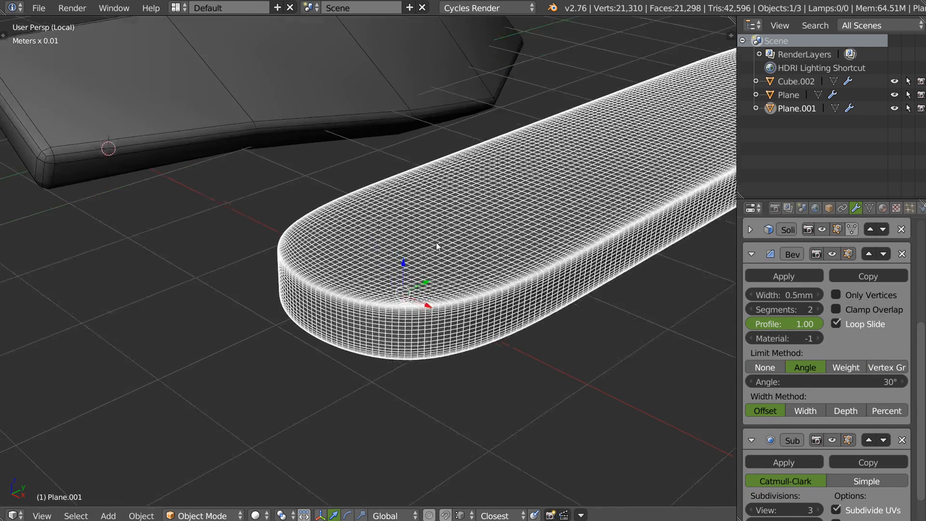
scroll(397, 333, "up", 3)
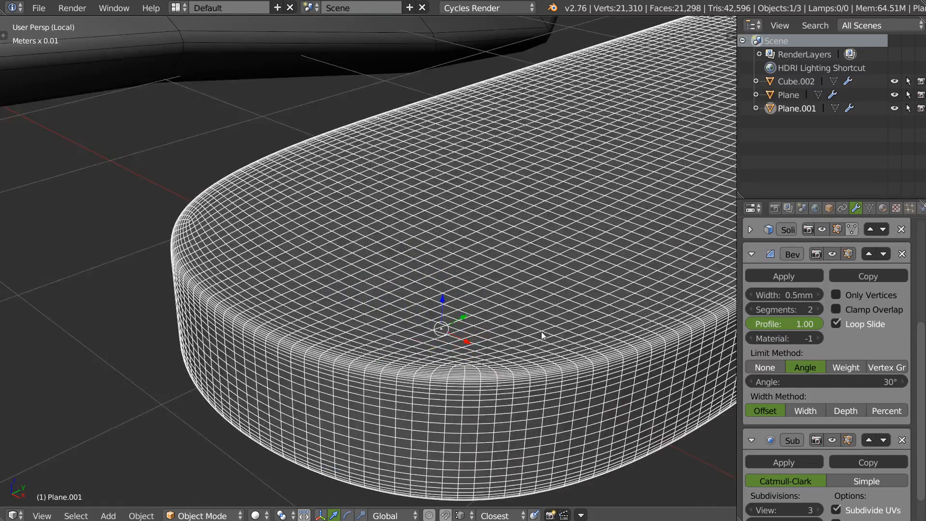
scroll(540, 340, "down", 8)
middle_click_drag(463, 303, 436, 304)
- Select the strip's boundary edges in Edit Mode, increase their crease until the end corners are square, and check the shape
key("Tab")
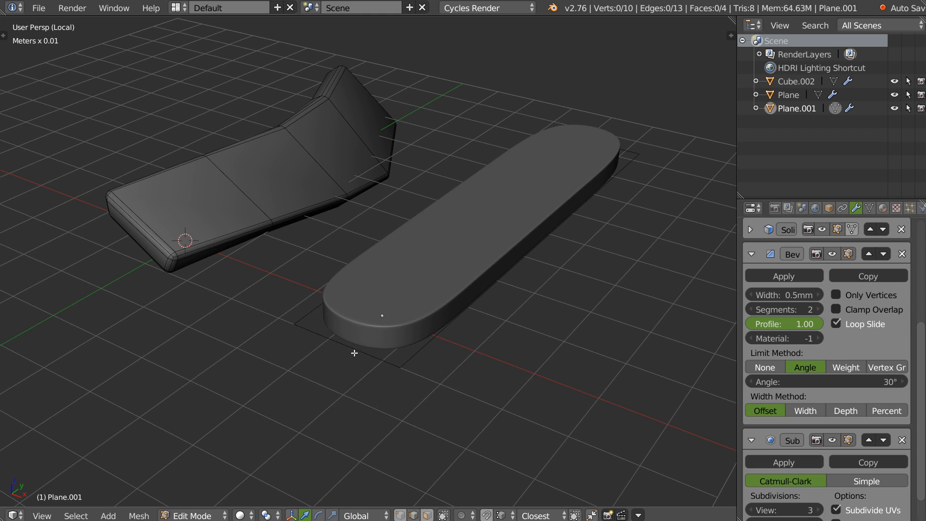
middle_click_drag(446, 335, 467, 293)
left_click(467, 294, "shift")
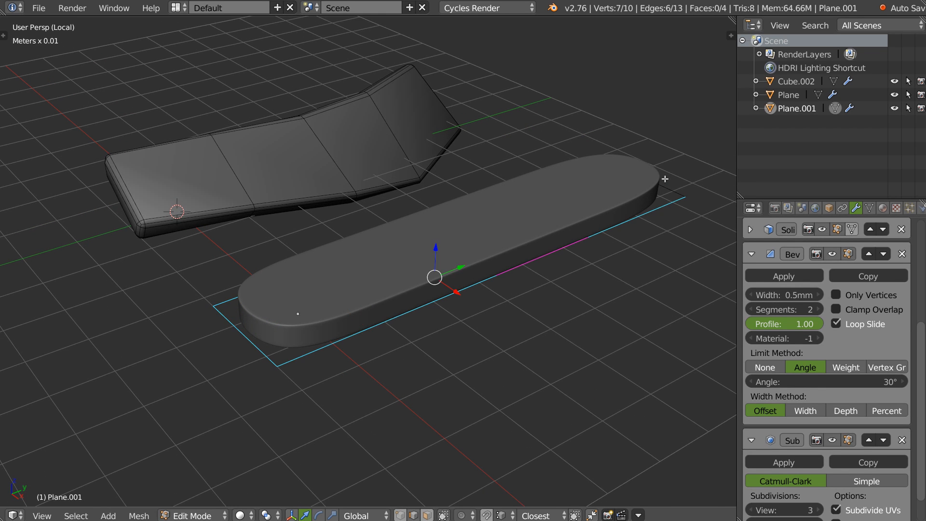
key("Tab")
left_click(388, 242)
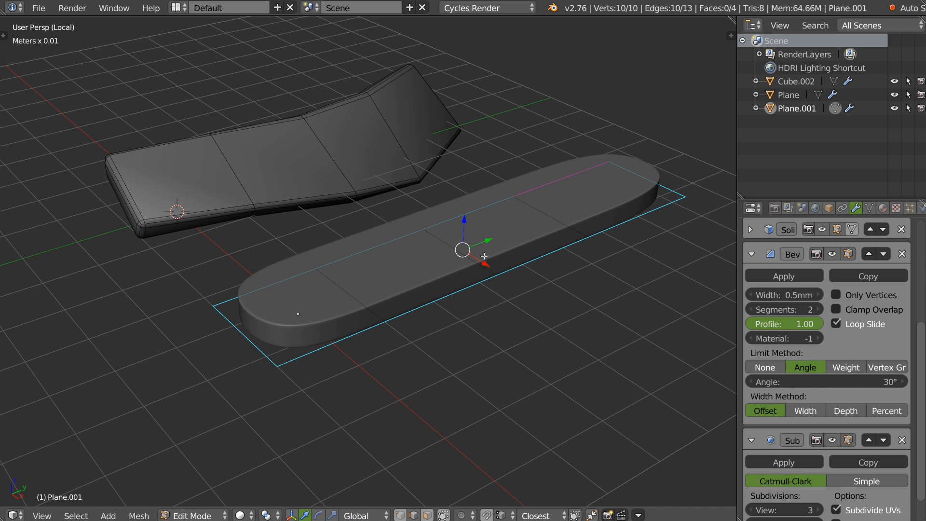
key("shift+w")
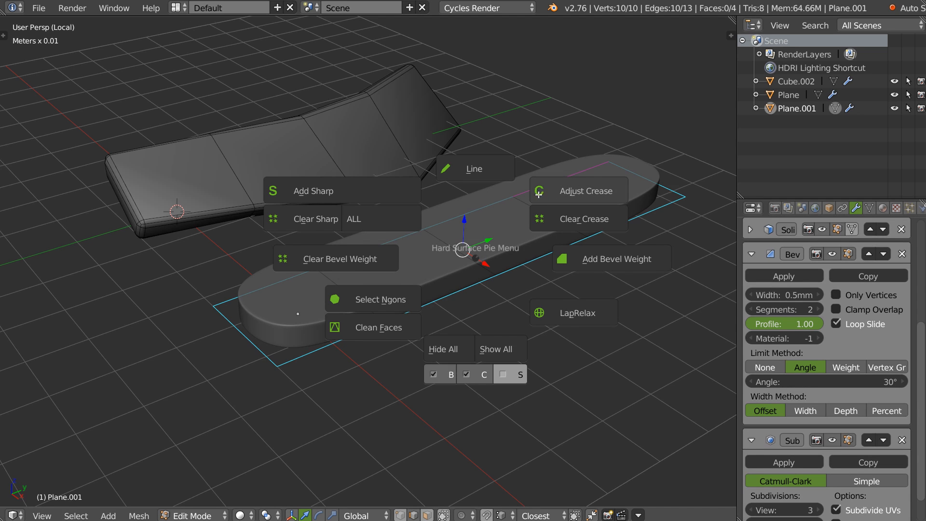
left_click(538, 194)
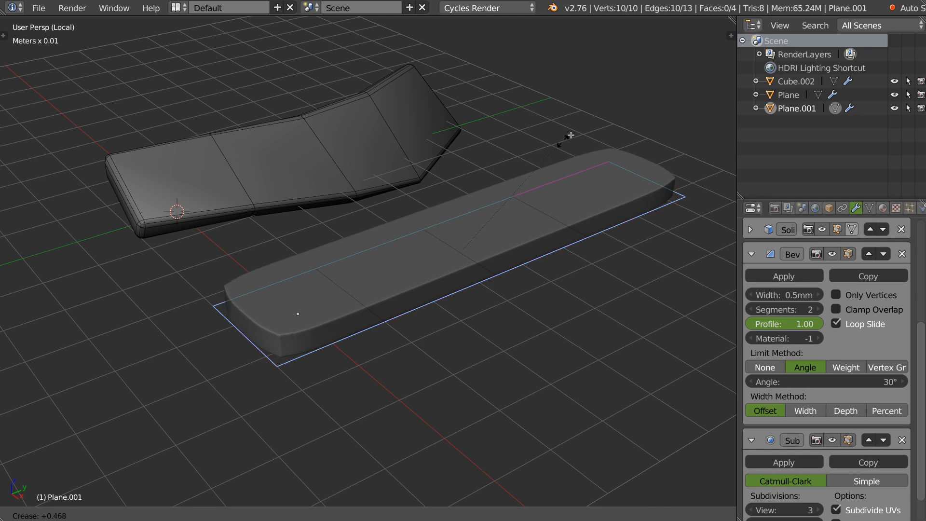
left_click(628, 66)
key("Tab")
middle_click_drag(438, 244, 357, 250)
scroll(485, 219, "up", 5)
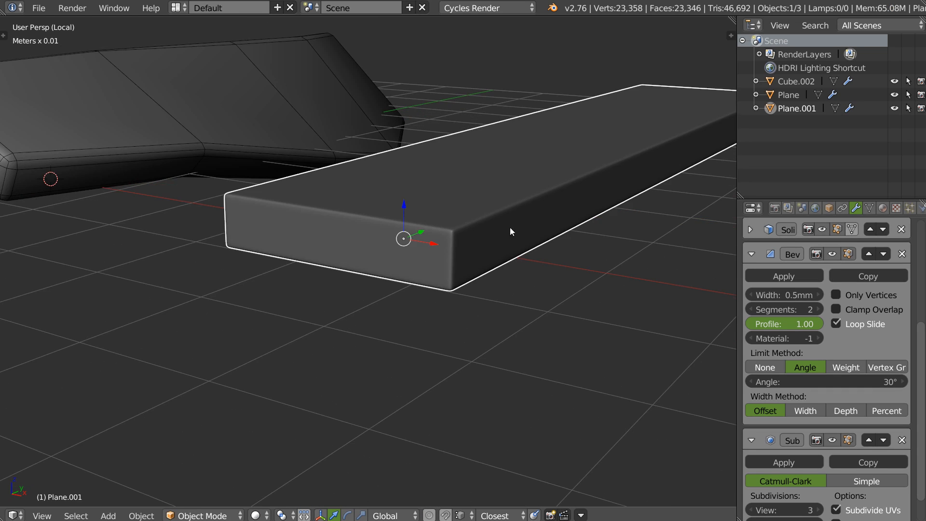
scroll(510, 228, "down", 5)
key("Tab")
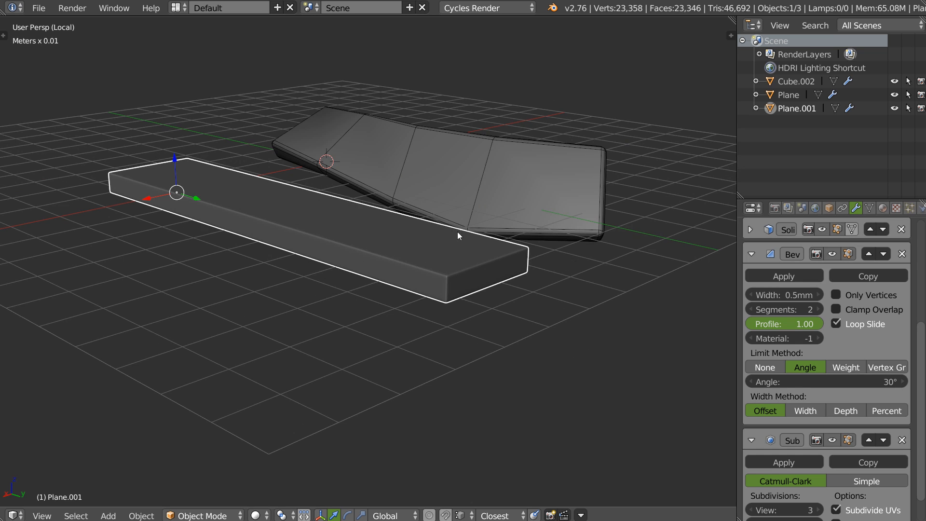
- Increase the strip's Bevel modifier width to 1.6 mm for a softer rounded edge
middle_click_drag(451, 229, 482, 287)
scroll(815, 309, "down", 2)
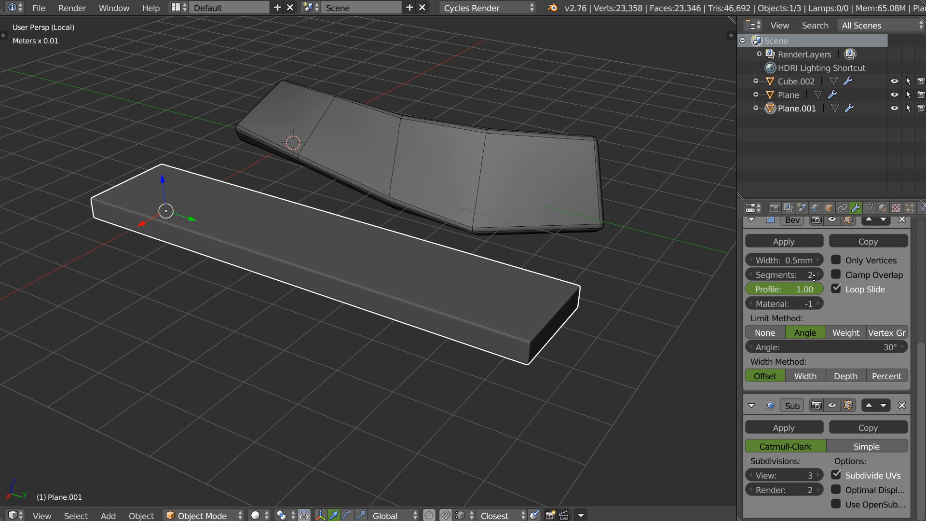
scroll(780, 358, "up", 5)
left_click_drag(782, 344, 791, 346)
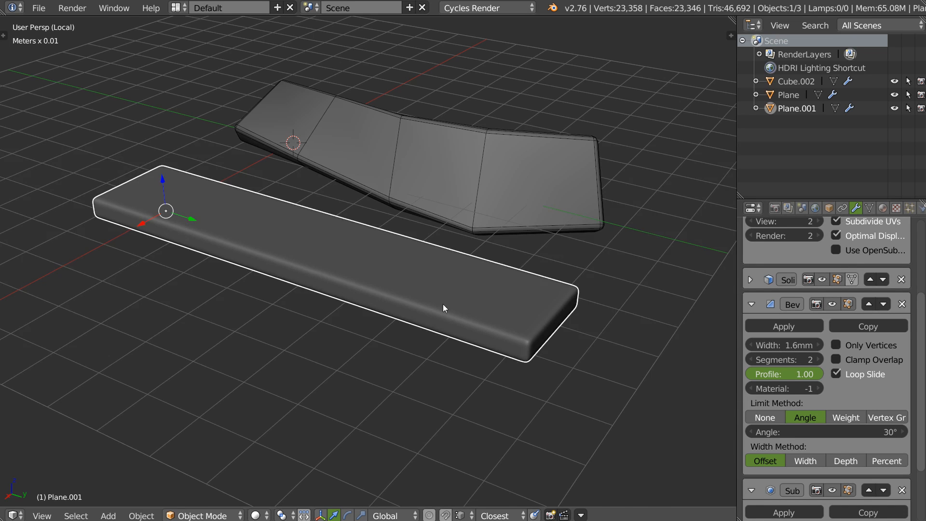
- In Edit Mode, select the cross edges at the strip's far end, then move and rotate them to bend that end
middle_click_drag(414, 297, 446, 293)
key("Tab")
right_click(482, 269)
middle_click_drag(482, 269, 536, 191)
right_click(535, 191, "shift")
key("g")
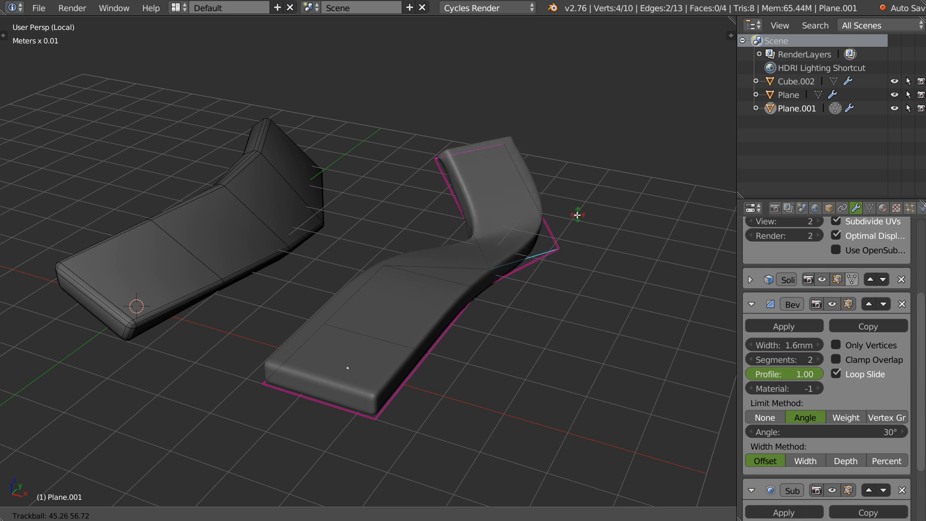
right_click(543, 174)
middle_click_drag(550, 153, 537, 160)
key("r")
left_click(579, 221)
- Move and rotate the cross edge near the middle of the strip to bend it further
right_click(444, 263)
key("g")
left_click(432, 230)
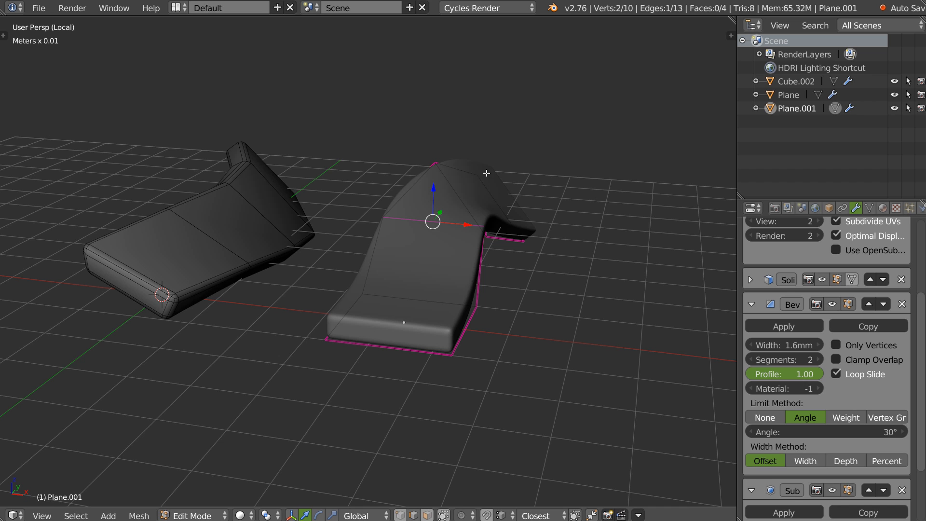
key("r")
left_click(521, 227)
- Select the cross edge at the strip's near end and rotate it
right_click(382, 342)
right_click(421, 300, "shift")
right_click(404, 364)
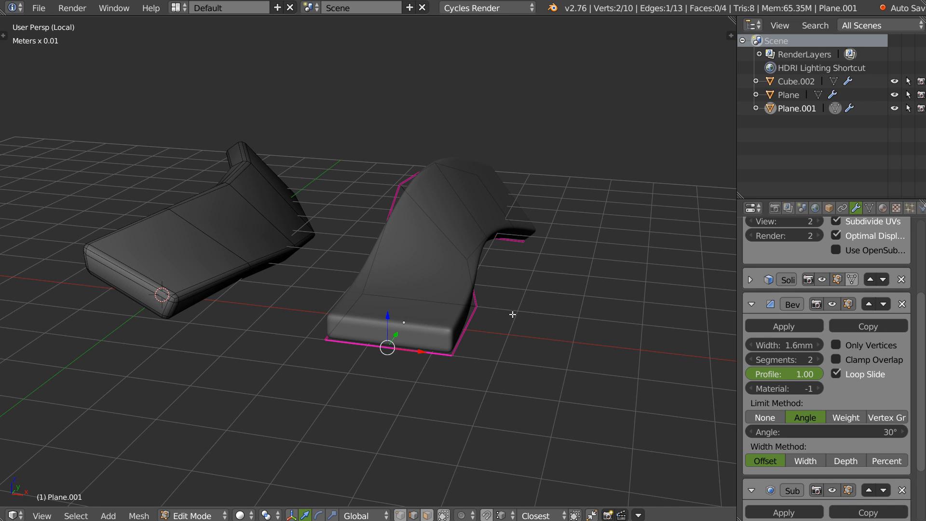
key("r")
left_click(453, 273)
- Raise the strip's inner cross edges to form a smooth arch, and return to Object Mode
middle_click_drag(453, 273, 409, 266)
right_click_drag(366, 247, 366, 211)
right_click_drag(422, 260, 415, 216)
middle_click_drag(415, 216, 506, 281)
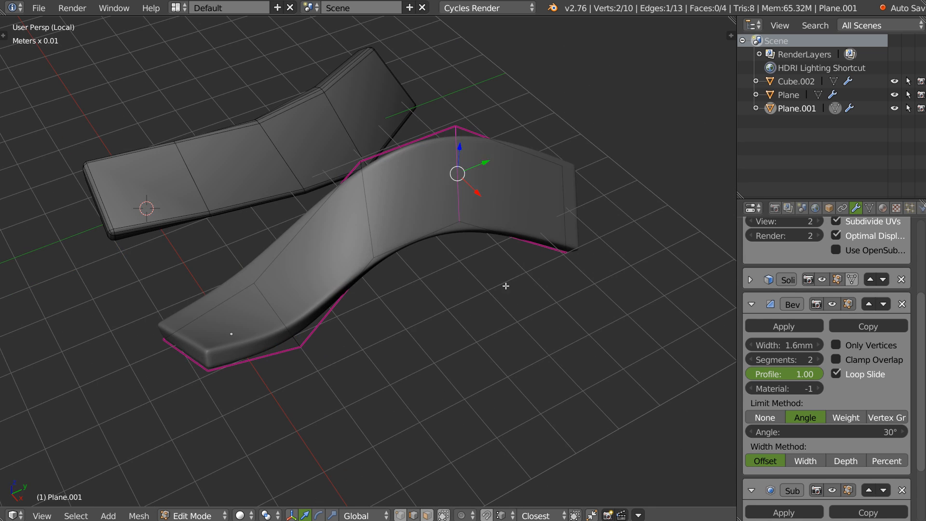
key("Tab")
middle_click_drag(461, 242, 481, 215)
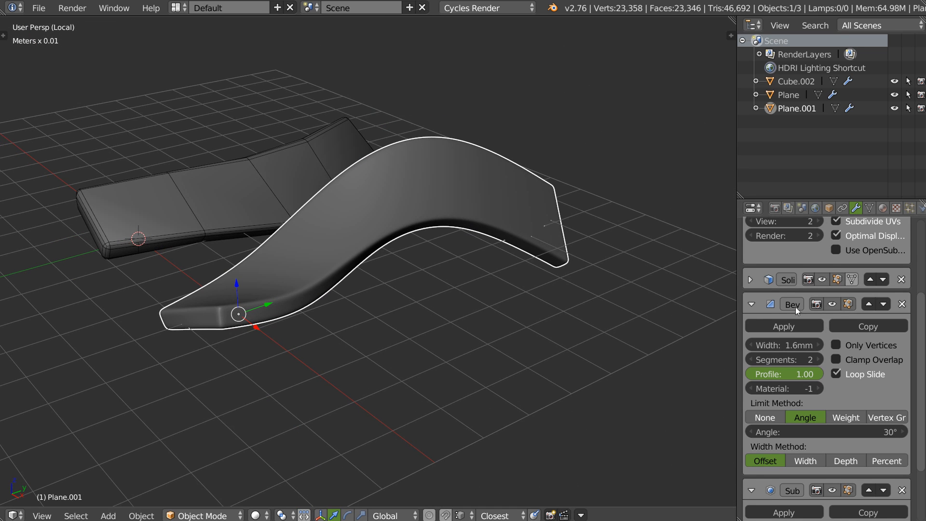
- Collapse the settings of the Bevel and both Subdivision Surface modifiers in the strip's modifier stack
left_click(752, 304)
left_click(751, 330)
scroll(748, 289, "up", 4)
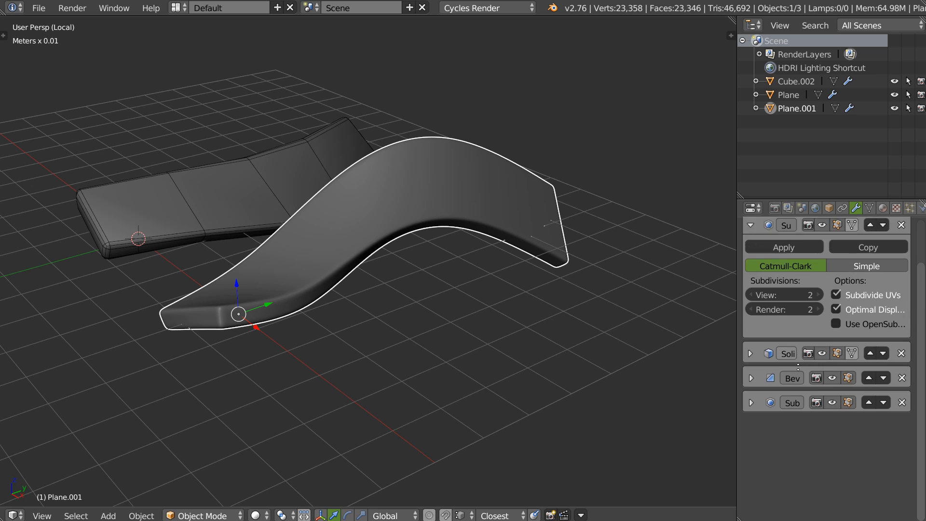
left_click(750, 239)
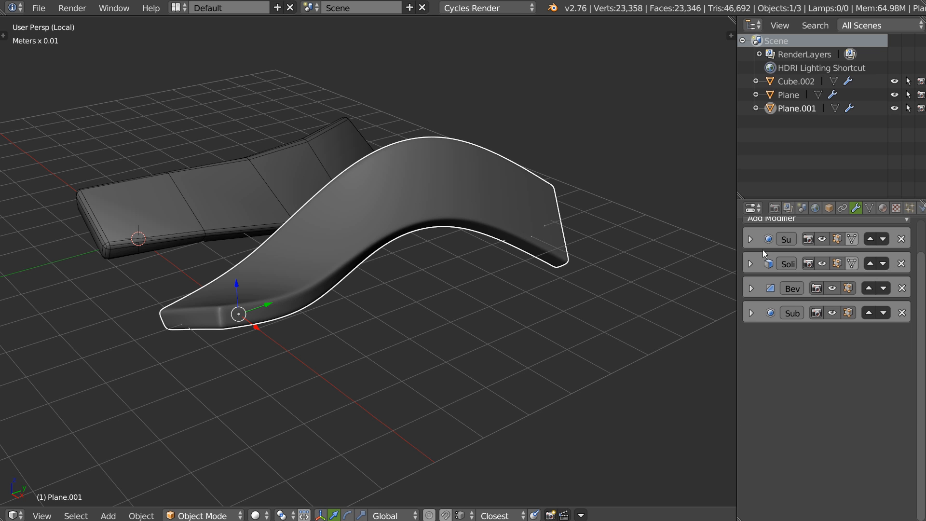
- Hide both Subdivision Surface modifiers, the Bevel and the Solidify in the viewport to examine the strip's base mesh
left_click(822, 239)
left_click(832, 288)
left_click(822, 312)
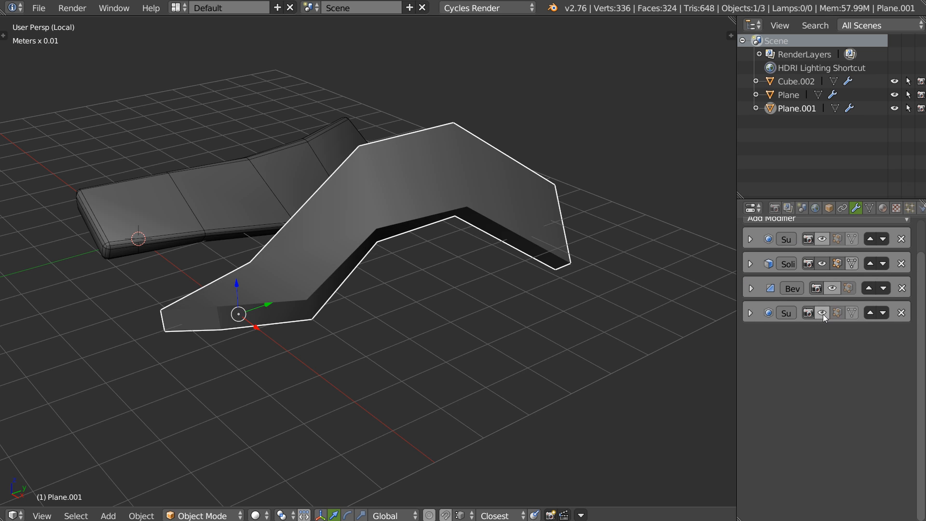
middle_click_drag(444, 290, 415, 295)
left_click(823, 264)
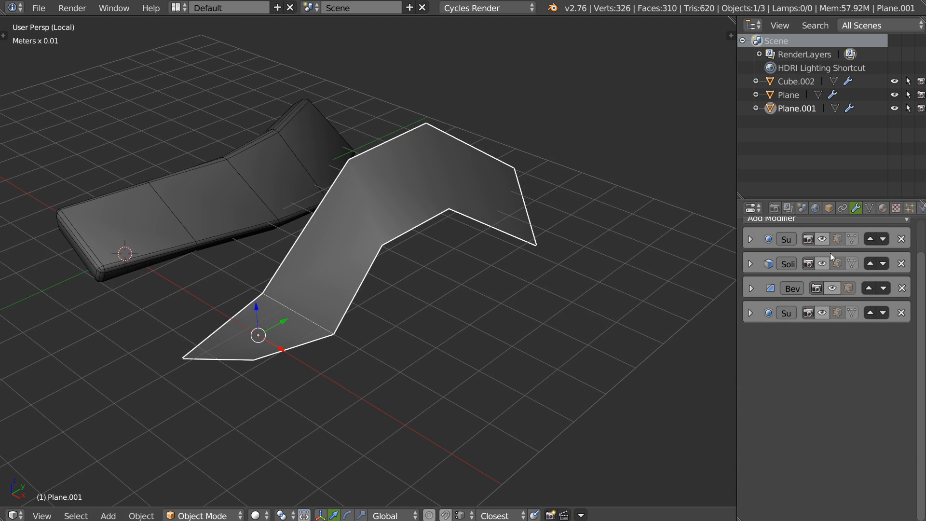
- Show the strip's four modifiers in the viewport again in stack order and inspect what each contributes
left_click(823, 239)
left_click(822, 263)
left_click(831, 286)
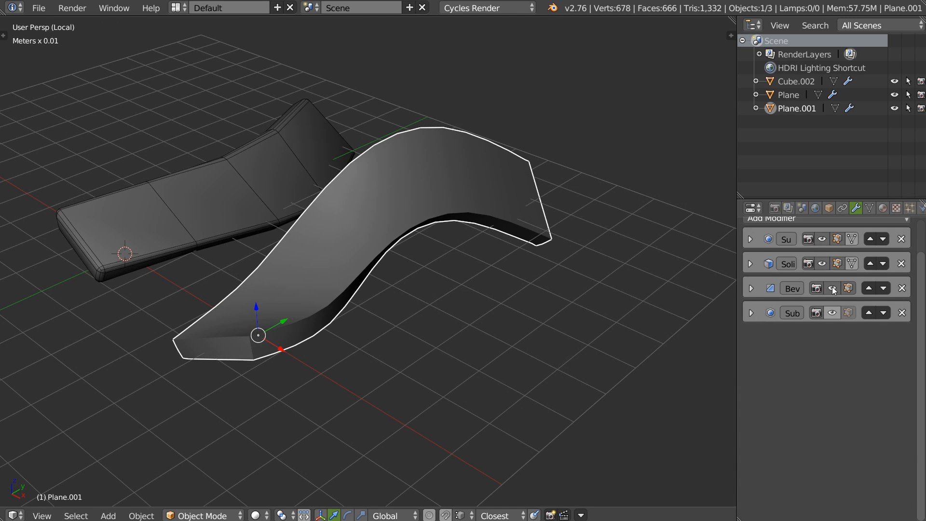
left_click(833, 314)
middle_click_drag(482, 262, 393, 288)
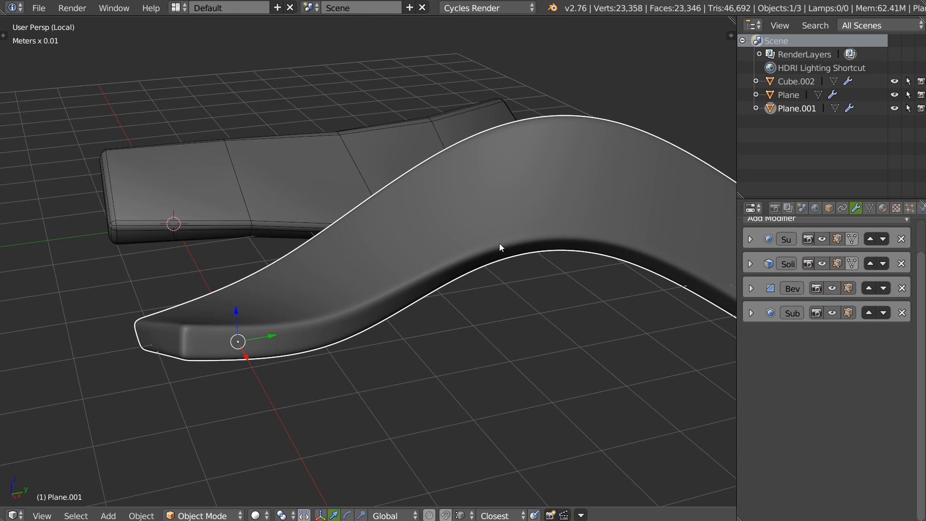
- Delete the bent plate and the curved strip from the scene
scroll(413, 282, "down", 2)
middle_click_drag(465, 261, 457, 232)
scroll(351, 332, "down", 4)
middle_click_drag(350, 332, 451, 323, "shift")
right_click(409, 234)
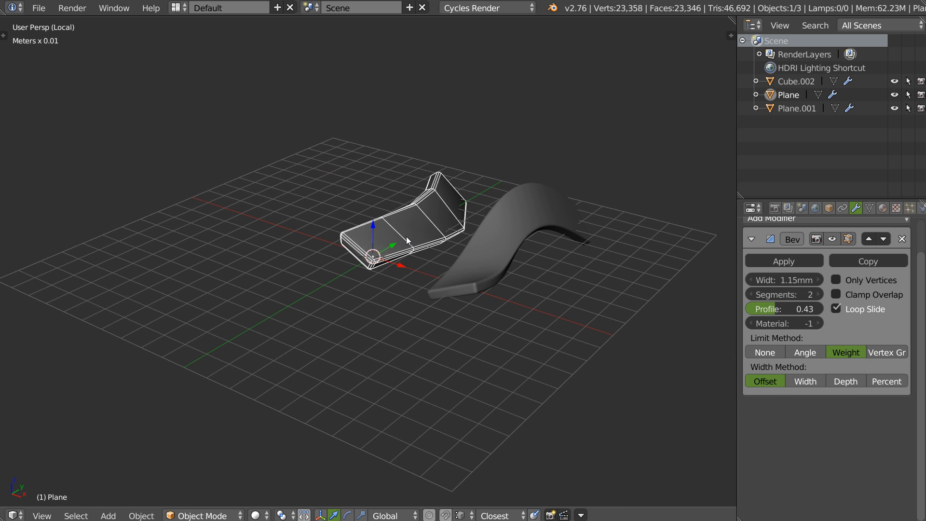
key("x")
left_click(406, 236)
right_click(486, 248)
key("x")
left_click(484, 248)
- Add a cylinder mesh at the scene's origin
right_click(432, 255)
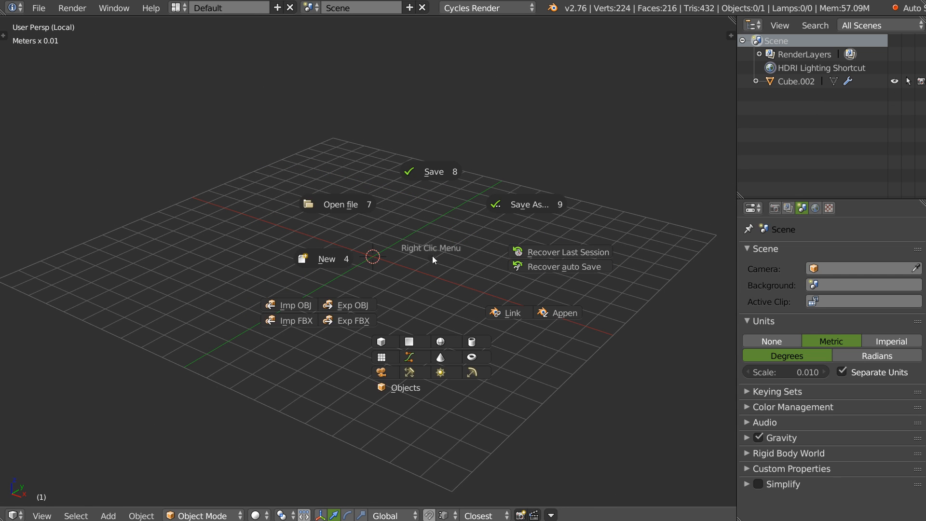
left_click(472, 341)
scroll(434, 290, "up", 5)
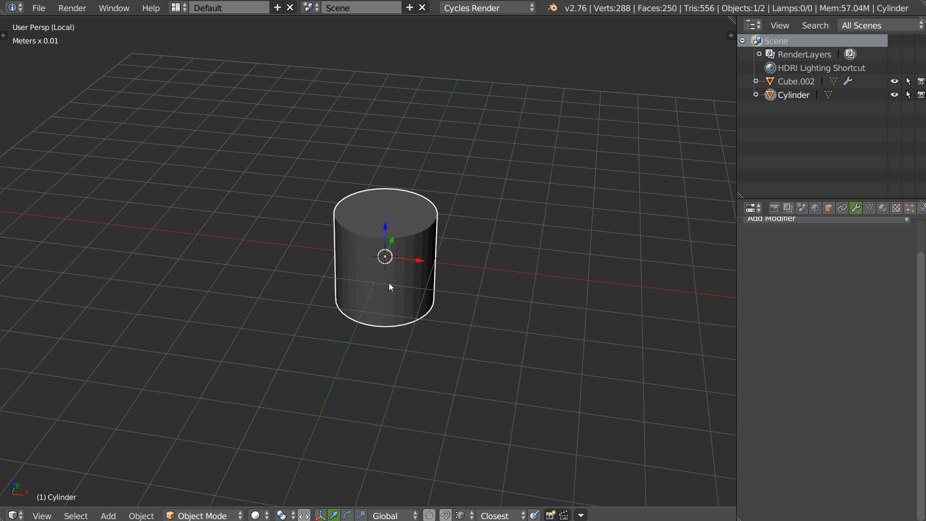
- In Edit Mode, select the cylinder's top and bottom edge loops and crease them fully
key("Tab")
left_click(412, 191, "alt")
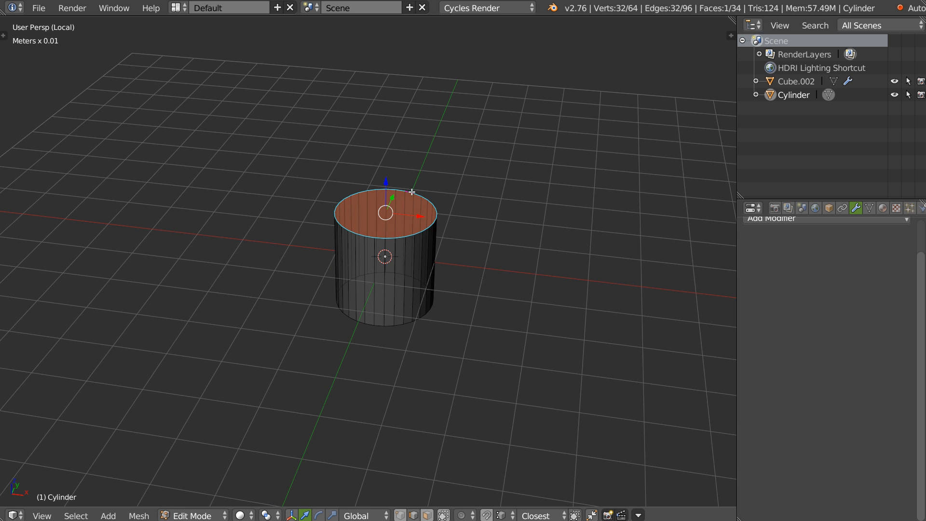
left_click(409, 323, "alt+shift")
key("shift+e")
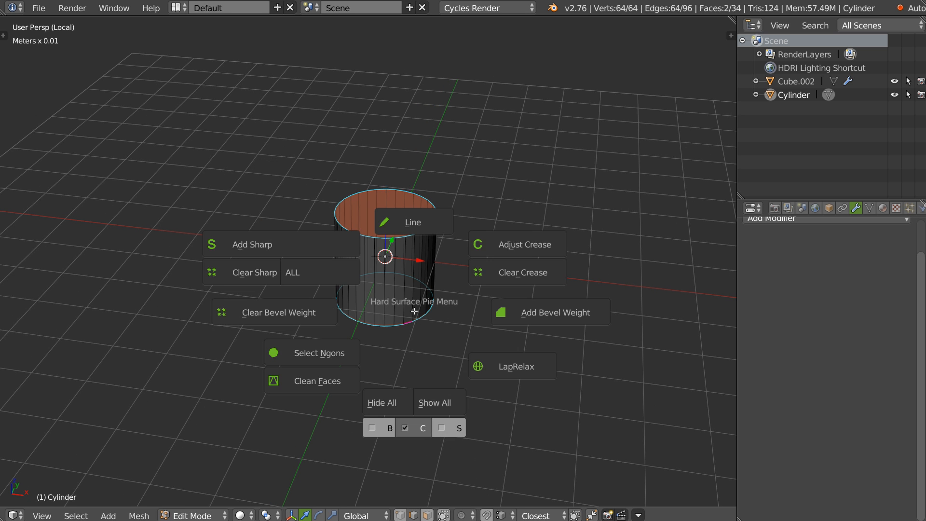
left_click(491, 245)
left_click(649, 114)
- Return to Object Mode and add a Subdivision Surface modifier with 3 view subdivisions to the cylinder
scroll(369, 262, "up", 4)
key("Tab")
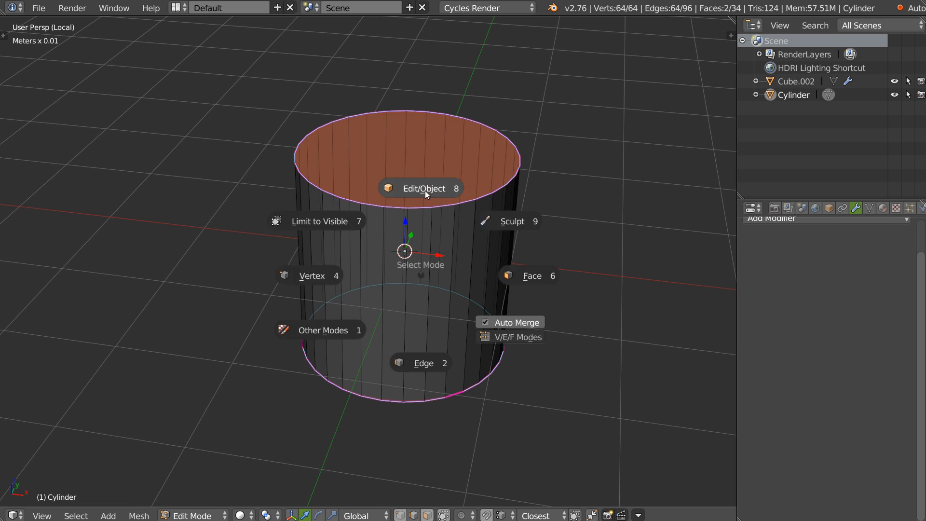
key("Tab")
key("shift+e")
left_click(499, 287)
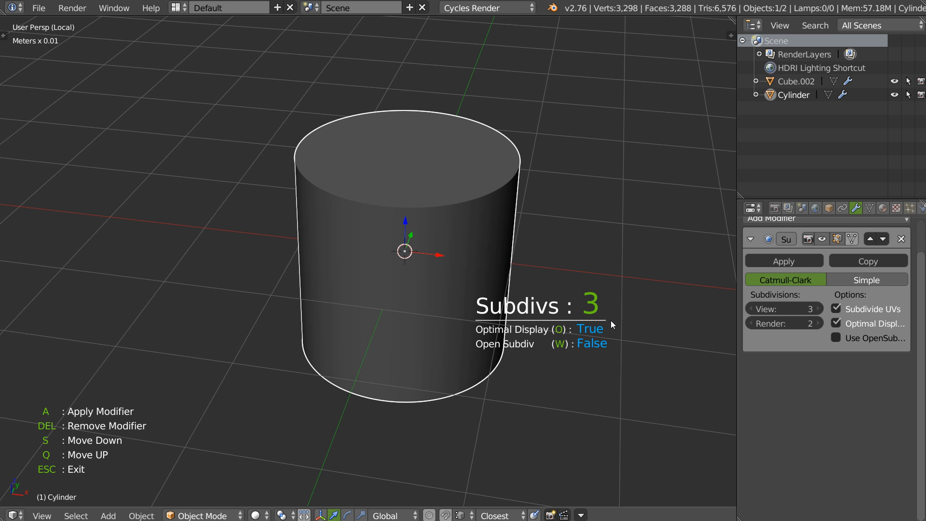
left_click(612, 320)
mouse_move(486, 264)
middle_mouse_down()
mouse_move(475, 254)
mouse_move(476, 275)
middle_mouse_up()
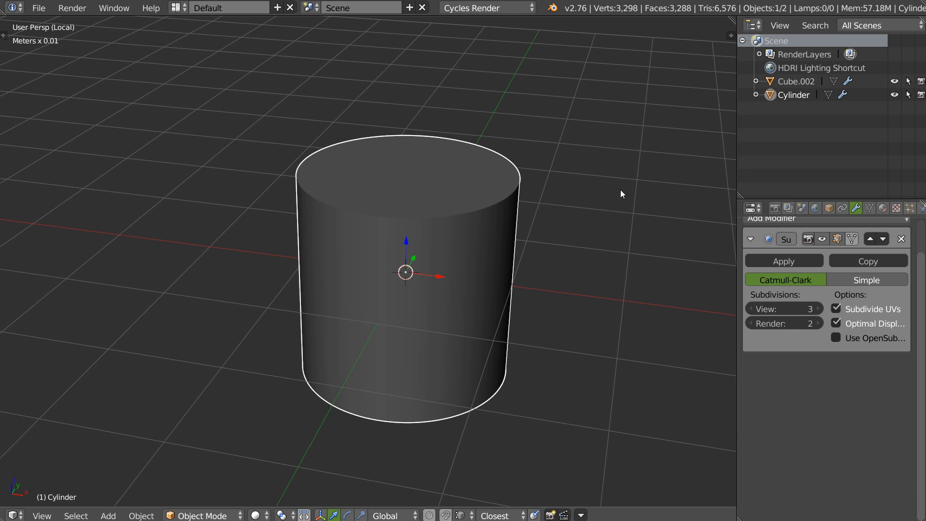
- Add a Bevel modifier to the cylinder and set its limit method to Angle
middle_click_drag(824, 309, 824, 348)
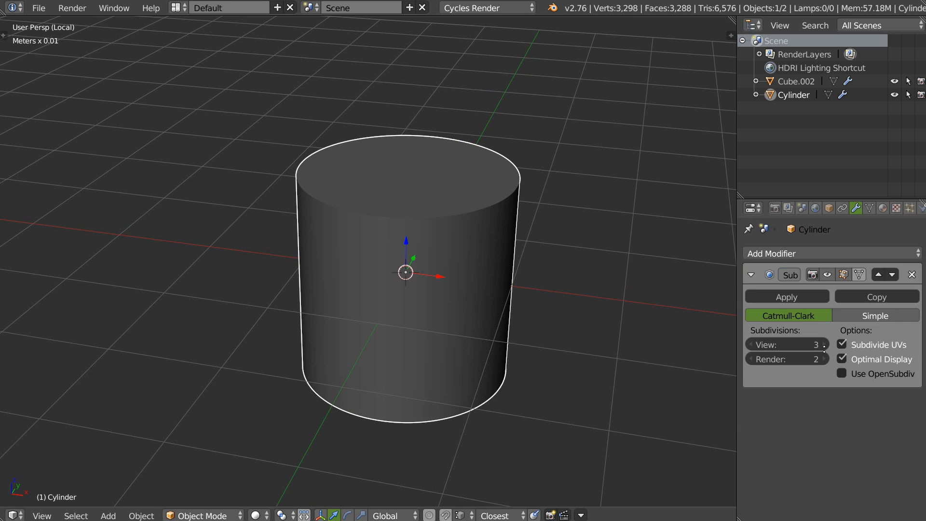
left_click(775, 252)
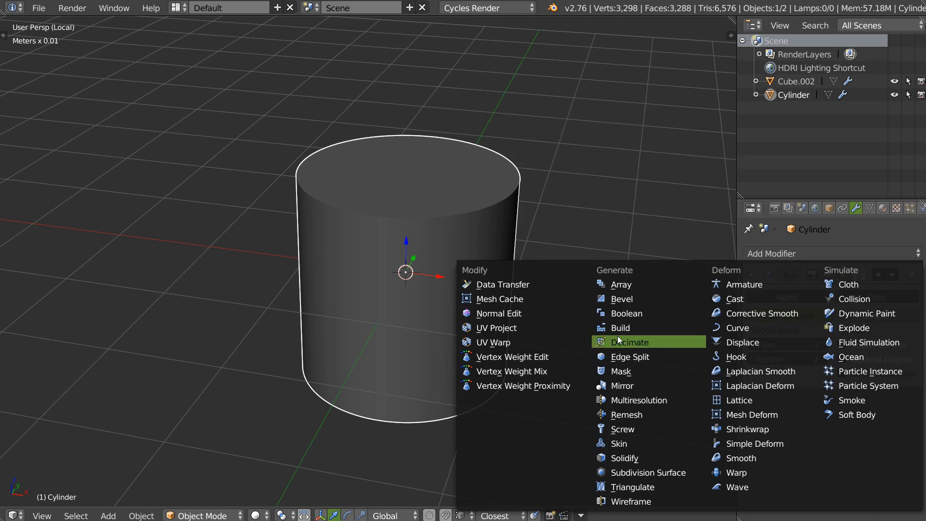
left_click(623, 297)
scroll(820, 424, "down", 2)
left_click(812, 477)
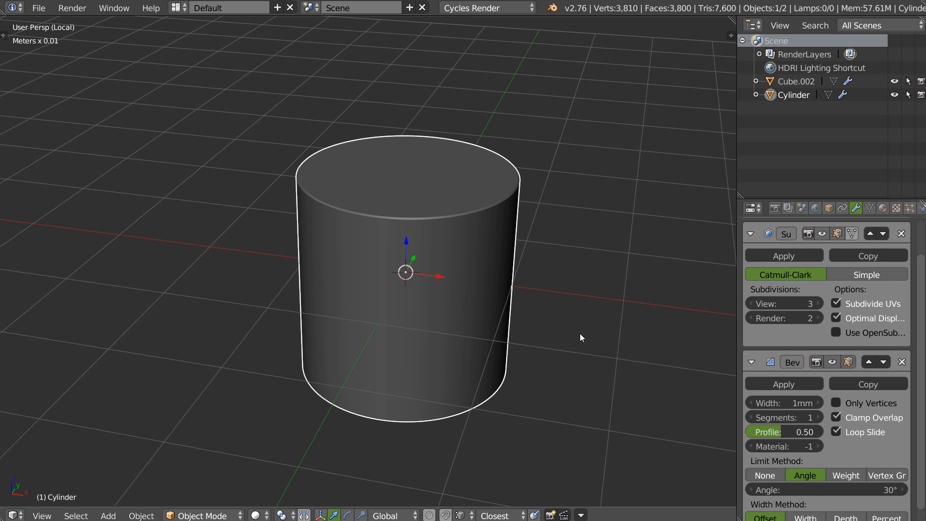
- In wireframe display, set the Bevel to 2 segments and 0.3 mm width, and disable Clamp Overlap
key("z")
scroll(506, 270, "up", 4)
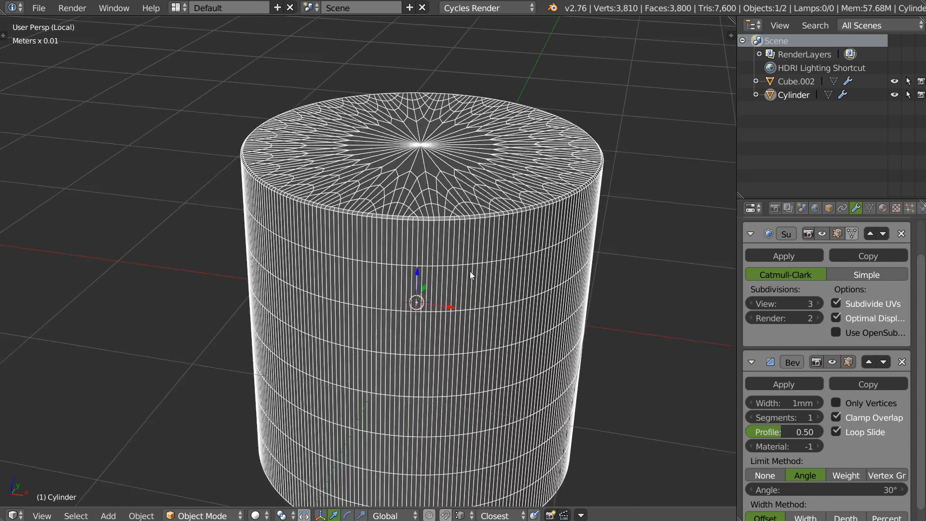
left_click(820, 417)
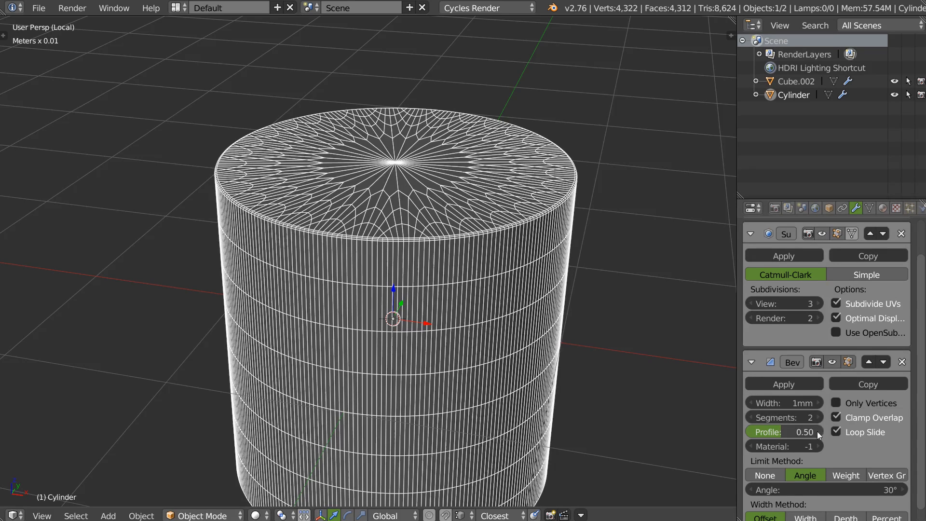
left_click_drag(775, 403, 486, 416)
left_click(837, 418)
middle_click_drag(515, 366, 536, 285, "shift")
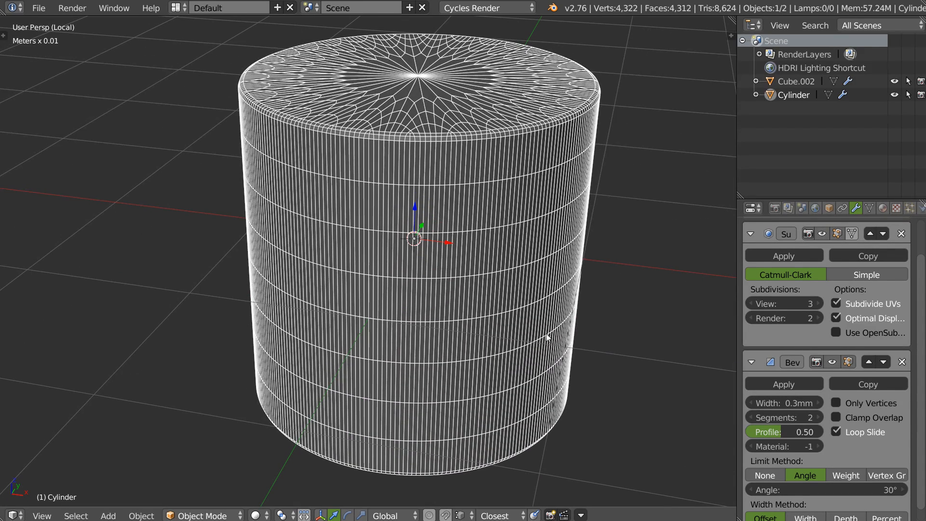
- Collapse the existing modifiers, add a second Subdivision Surface after the Bevel, and return to solid shading
left_click(750, 234)
left_click(750, 258)
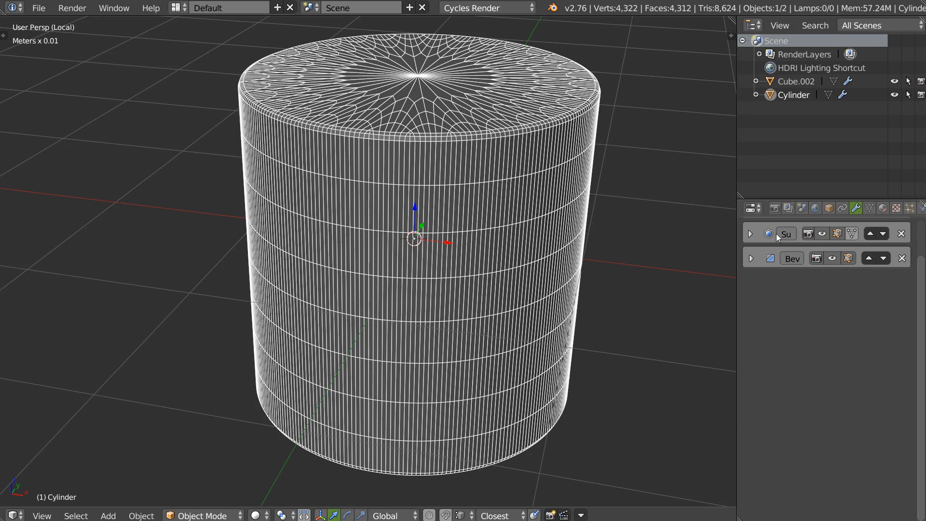
scroll(796, 251, "up", 2)
left_click(791, 251)
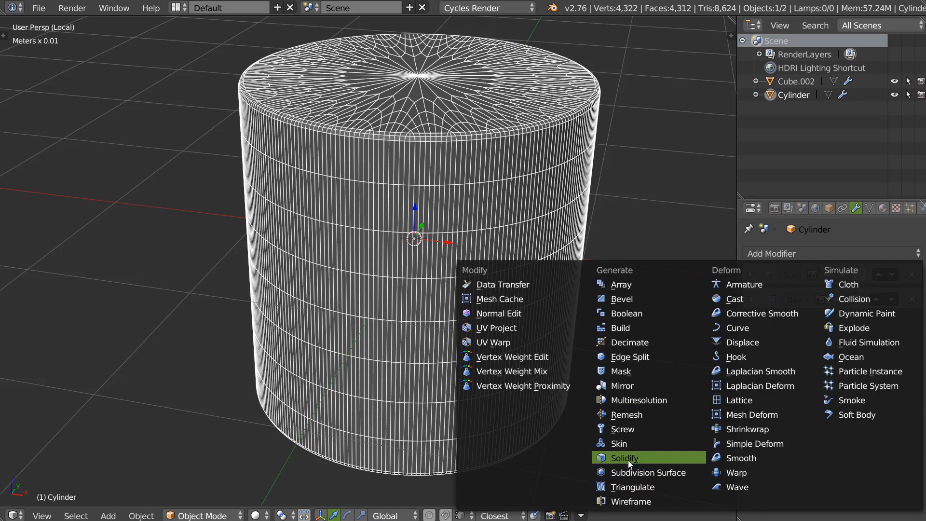
left_click(638, 473)
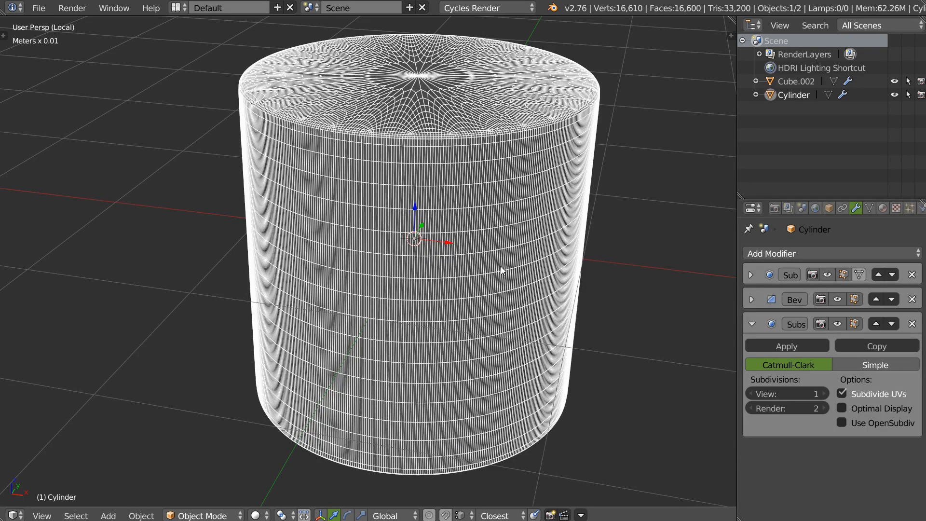
key("z")
left_click(586, 266)
middle_click_drag(509, 260, 469, 182)
- Inset the cylinder's top and bottom cap faces in Edit Mode, and return to Object Mode
key("Tab")
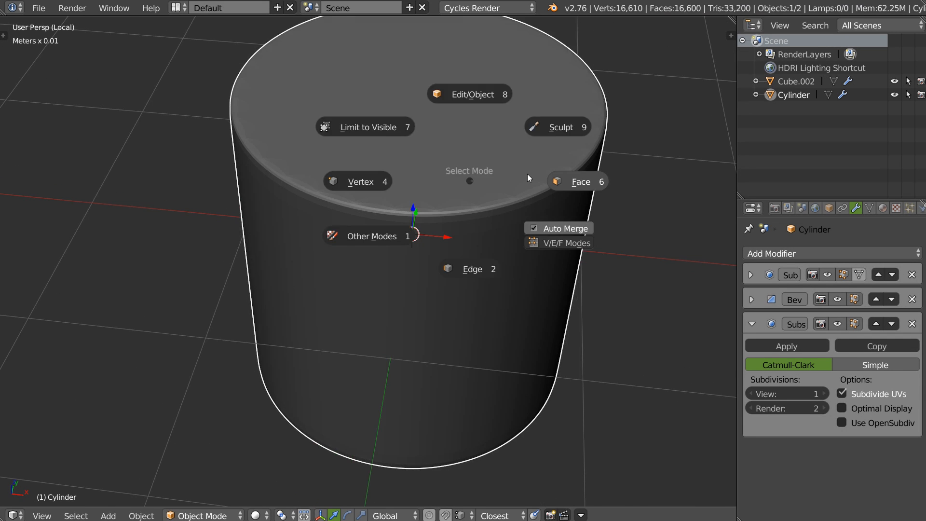
left_click(545, 181)
middle_click_drag(457, 149, 459, 211, "shift")
key("i")
left_click(533, 202)
key("Tab")
left_click(514, 181)
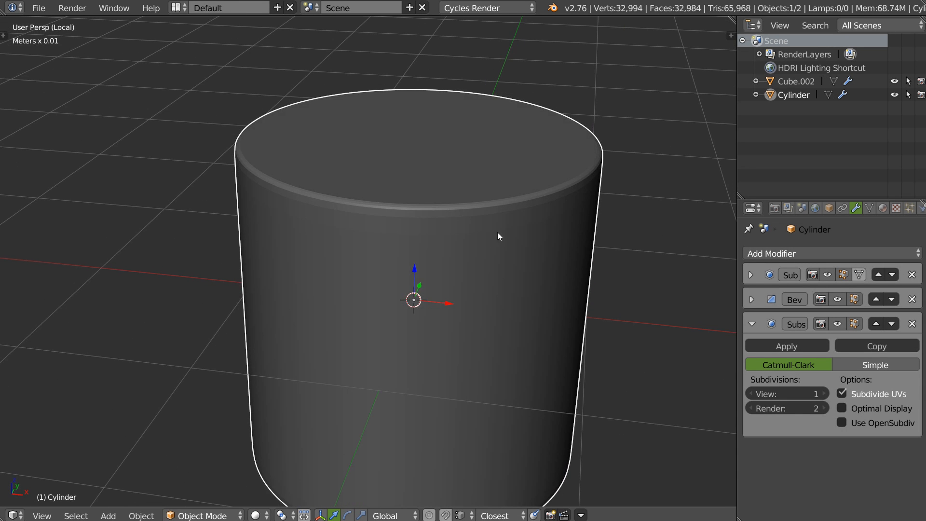
- Turn on Auto Smooth for the cylinder and check its shading
key("z")
left_click(396, 294)
key("space")
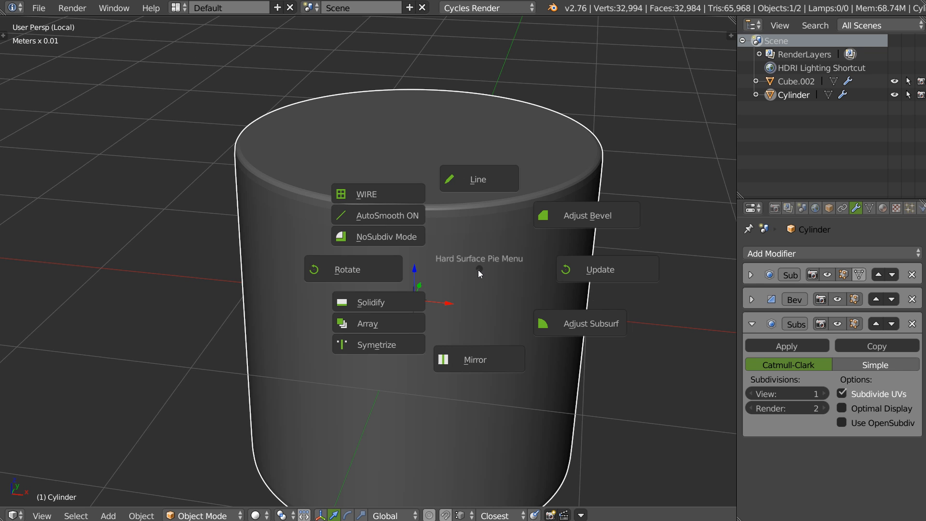
left_click(385, 218)
middle_click_drag(443, 222, 479, 216)
- In Edit Mode, select the cylinder's outer top edge loop and mark it as sharp
key("Tab")
left_click(491, 227)
right_click(488, 184, "alt")
key("space")
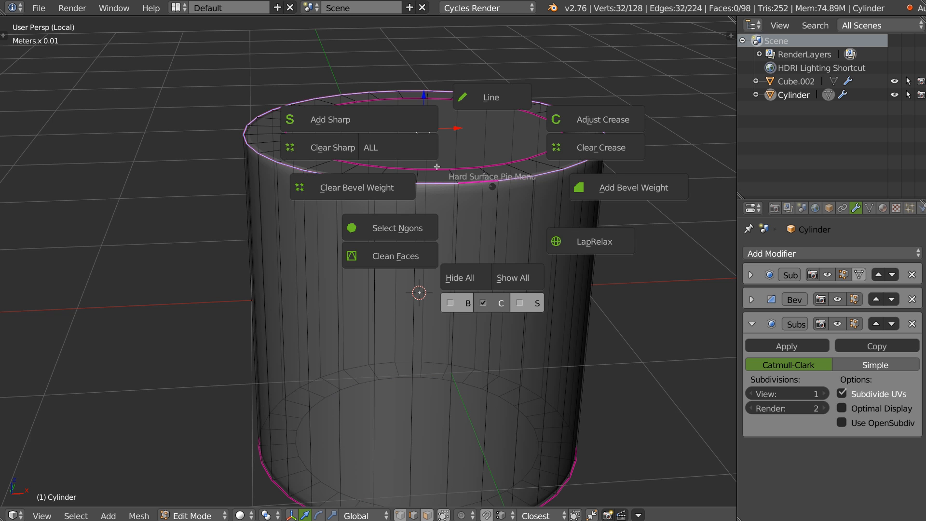
left_click(338, 120)
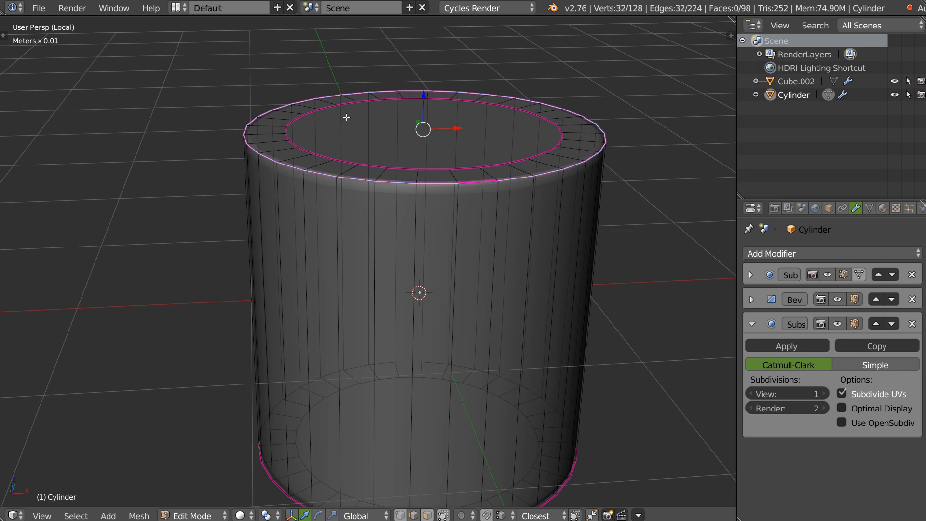
- Add three evenly spaced edge loops around the cylinder's side in Edit Mode
key("Tab")
middle_click_drag(472, 198, 487, 192)
key("Tab")
left_click(480, 289)
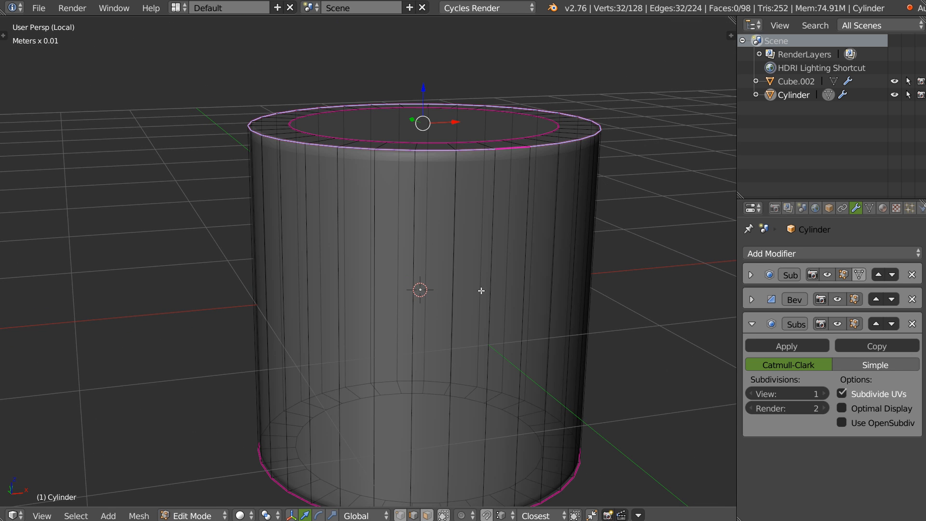
key("ctrl+r")
scroll(488, 290, "up", 2)
left_click(488, 289)
right_click(492, 277)
- Return to Object Mode and set the cylinder's Bevel modifier to 3 segments
key("Tab")
middle_click_drag(499, 200, 516, 227)
left_click(752, 302)
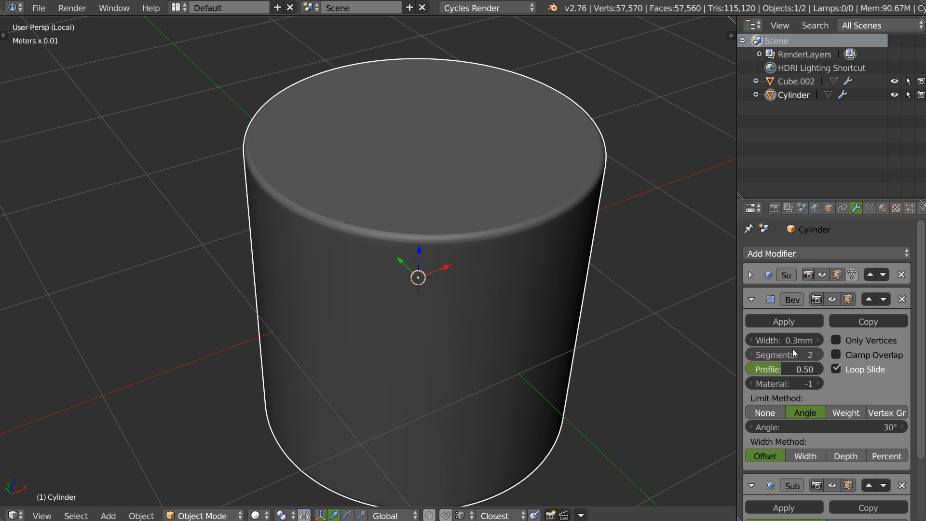
left_click(820, 354)
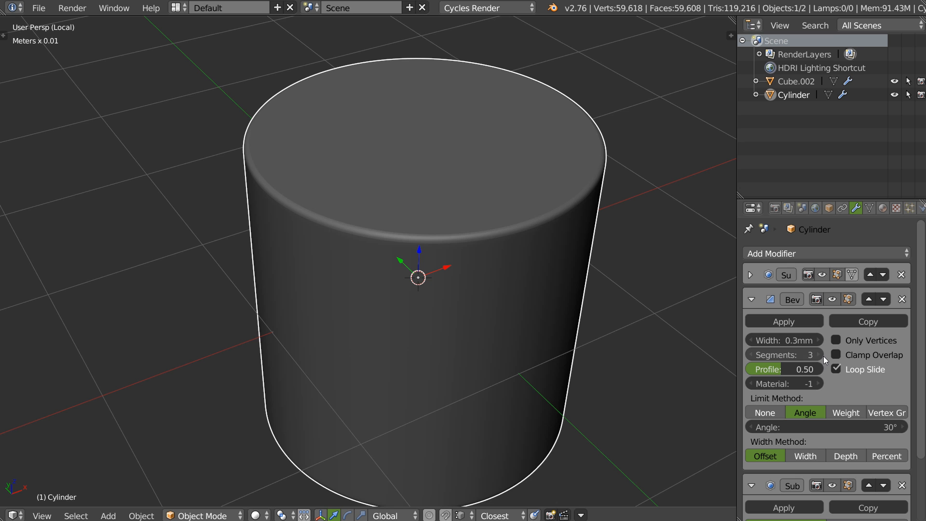
- In Edit Mode, clear the sharp mark from the cylinder's outer top edge loop, and return to Object Mode
key("Tab")
left_click(511, 258)
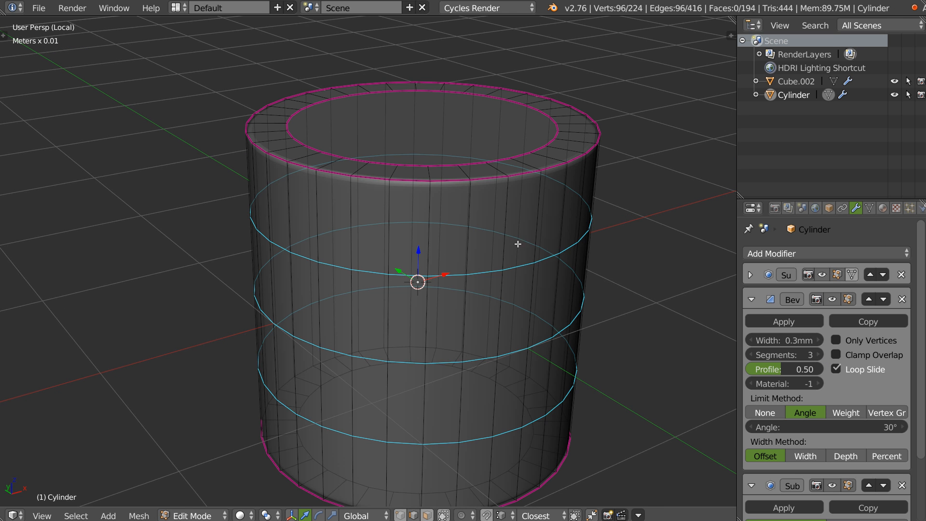
right_click(488, 180, "alt")
key("ctrl+e")
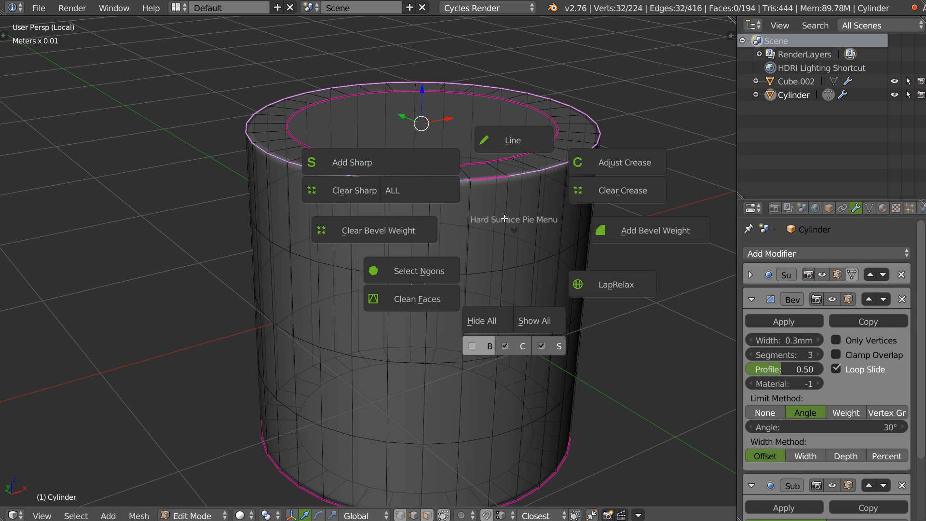
left_click(342, 190)
key("Tab")
left_click(450, 166)
middle_click_drag(503, 222, 470, 272)
scroll(468, 265, "up", 4)
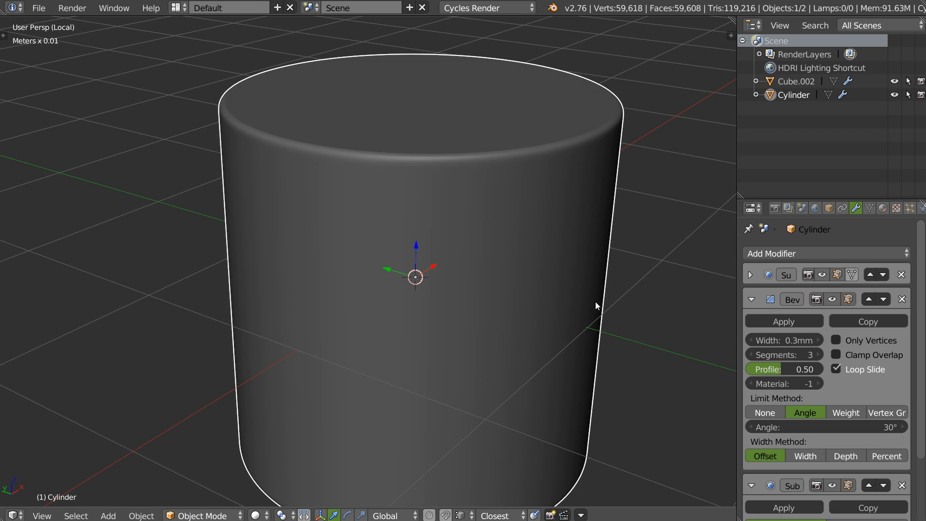
- Remove the Bevel and the second Subdivision Surface modifier from the cylinder
left_click(752, 299)
left_click(911, 300)
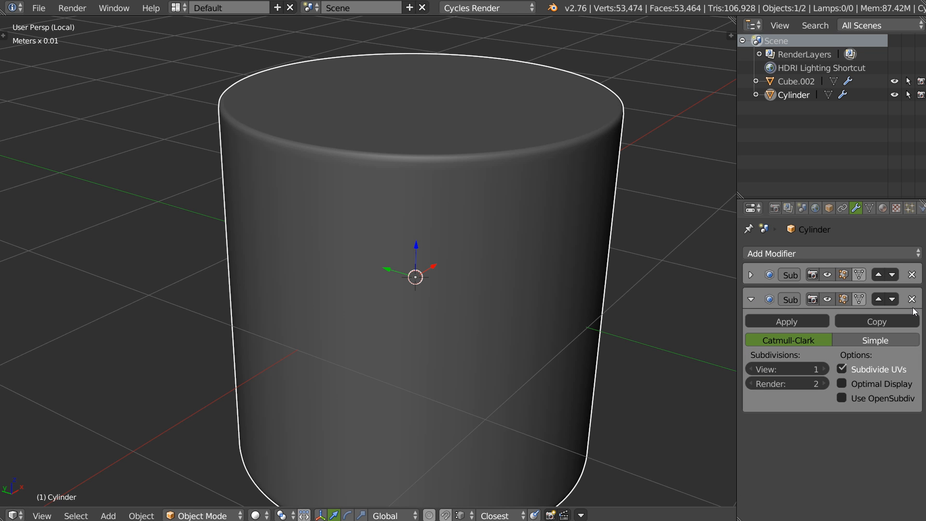
left_click(912, 300)
- Add a cube, lower it so the cylinder protrudes from its top, and scale it up
middle_click_drag(458, 203, 461, 227)
scroll(458, 234, "down", 4)
right_click(443, 267)
left_click(404, 350)
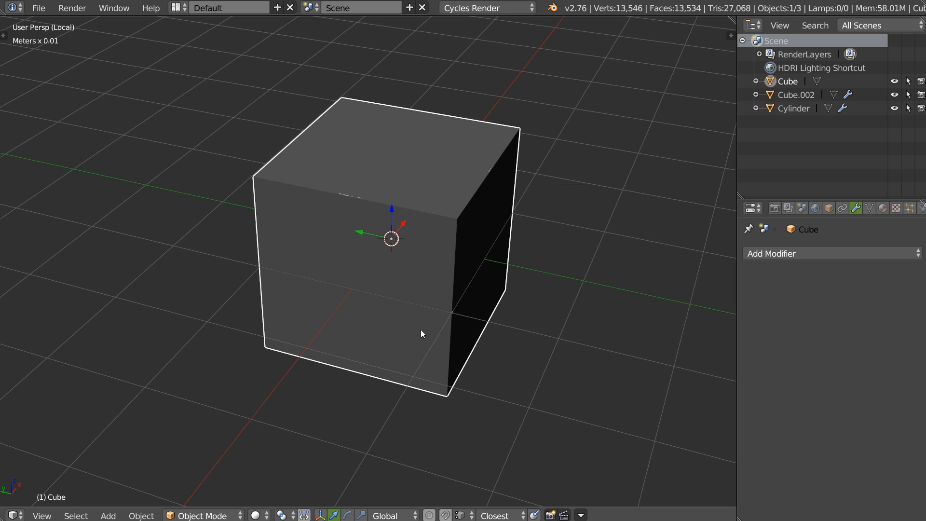
key("s")
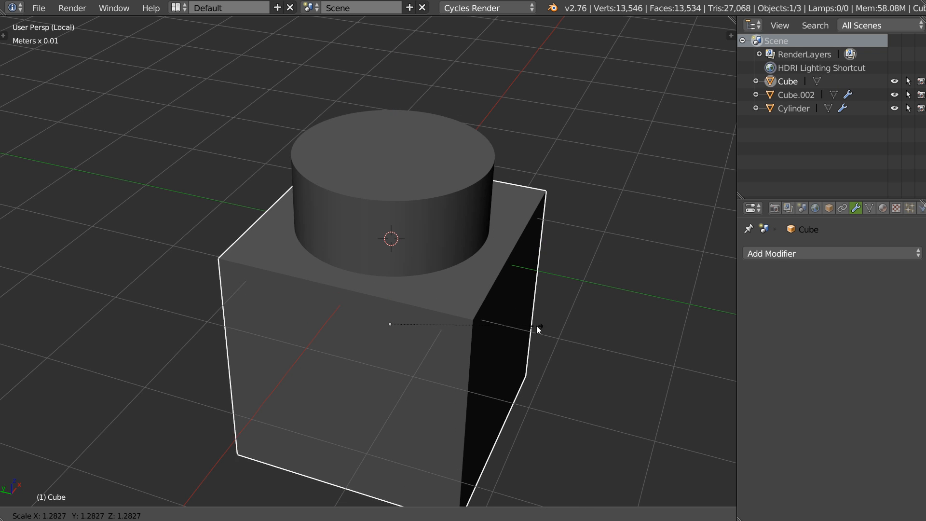
left_click(571, 334)
scroll(476, 349, "down", 4)
middle_click_drag(448, 310, 456, 281, "shift")
- In Edit Mode, select the cube's four top edges and crease them
key("Tab")
left_click(454, 300)
left_click(477, 243, "shift")
left_click(478, 166, "shift")
left_click(319, 166, "shift")
left_click(314, 244, "shift")
left_click(459, 327, "shift")
right_click(472, 321, "shift")
right_click(449, 347, "shift")
key("q")
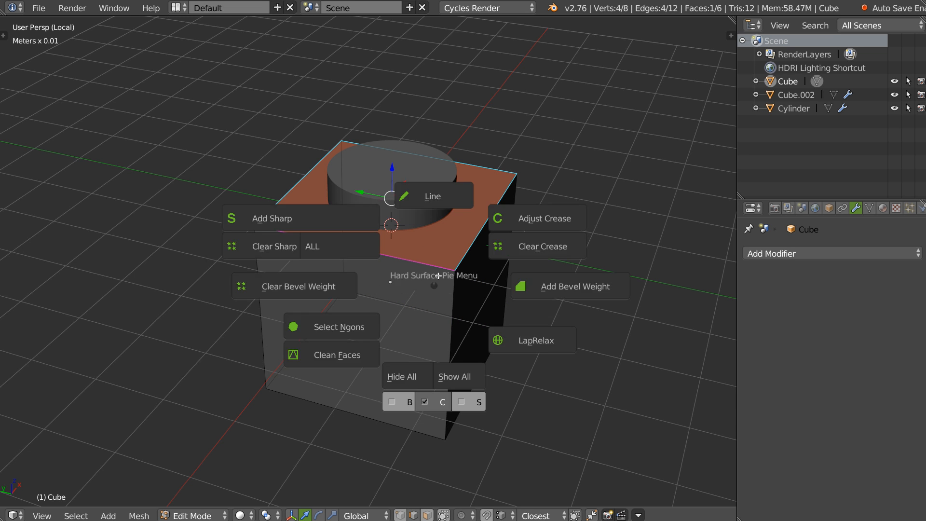
left_click(535, 218)
left_click(673, 98)
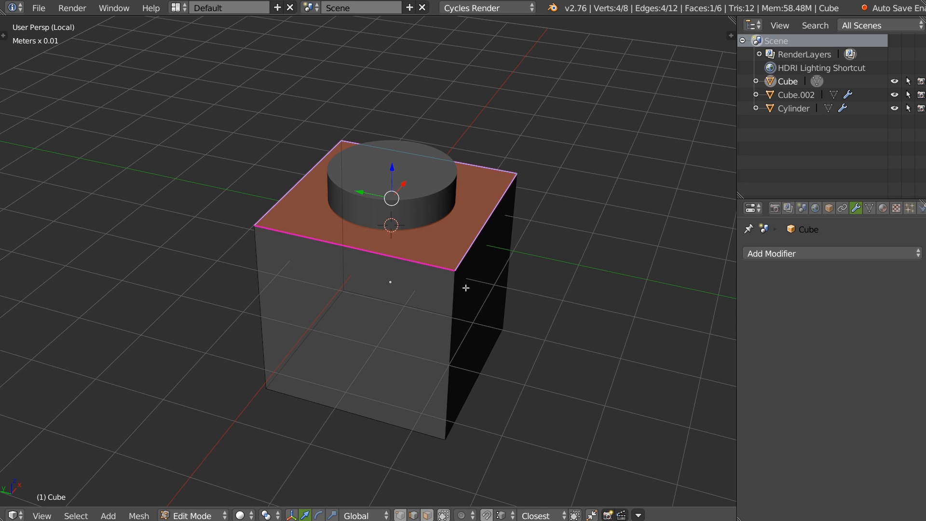
- Return to Object Mode, add a Subdivision Surface modifier with 5 view levels to the cube, and smooth its shading
key("Tab")
key("q")
left_click(573, 340)
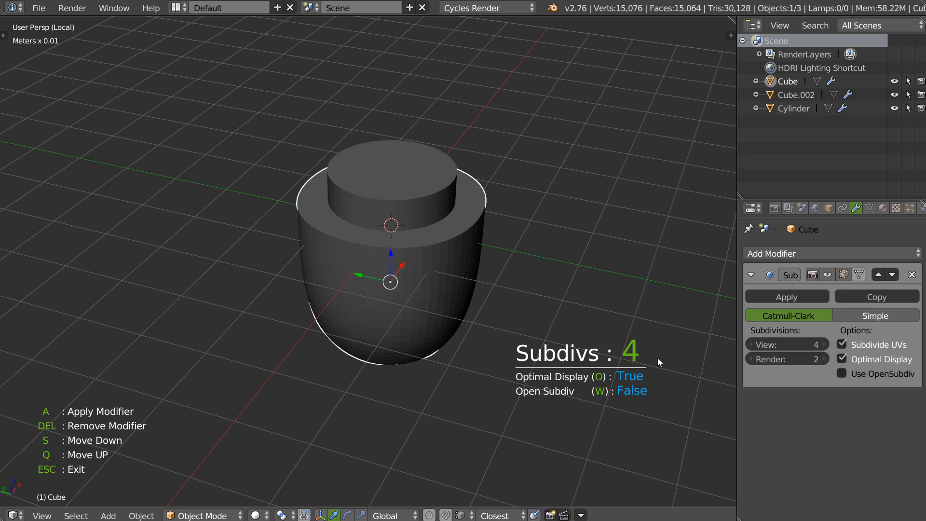
left_click(709, 358)
middle_click_drag(598, 320, 506, 256)
key("q")
left_click(419, 203)
middle_click_drag(420, 207, 434, 273)
scroll(438, 231, "up", 2)
mouse_move(438, 219)
middle_mouse_down("shift")
mouse_move(447, 256)
mouse_move(444, 230)
middle_mouse_up("shift")
- Subtract the cylinder from the subdivided cube with a Boolean Difference modifier
right_click(449, 260)
key("Tab")
left_click(449, 332)
key("Tab")
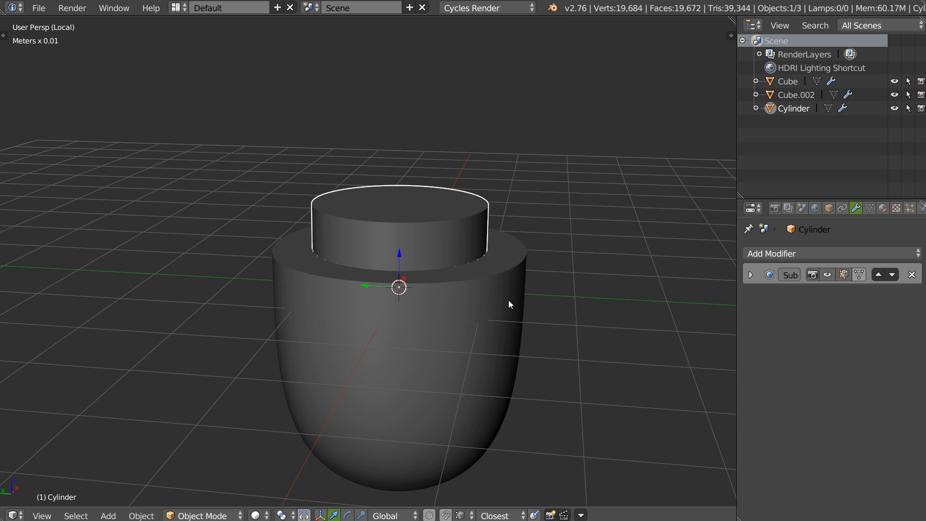
right_click(517, 283, "shift")
key("q")
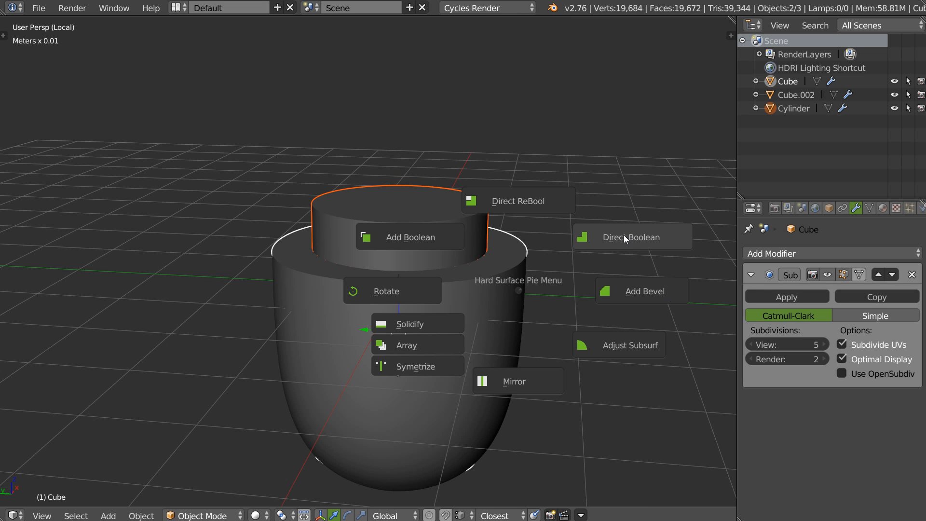
left_click(423, 238)
middle_click_drag(422, 243, 509, 219)
- Raise the cylinder cutter along the Z axis to make the hole in the cup shallower
right_click(467, 172)
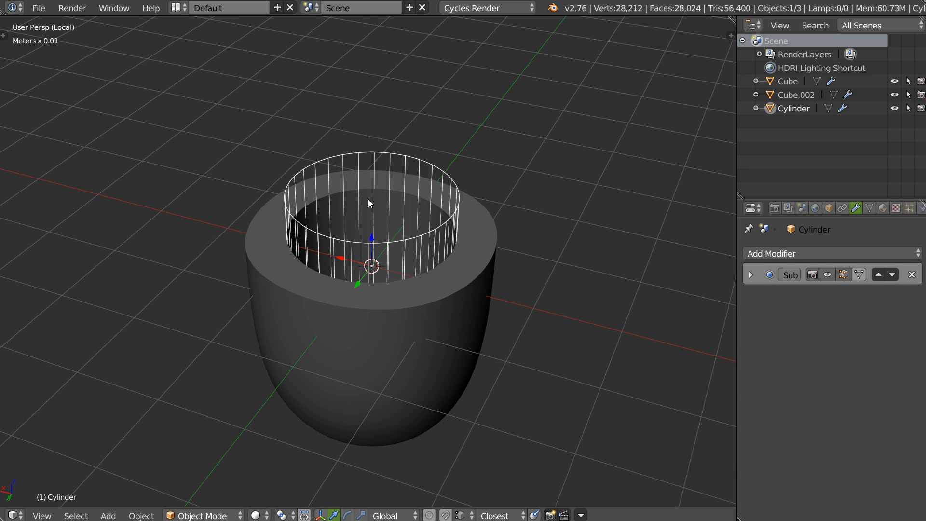
key("g")
key("z")
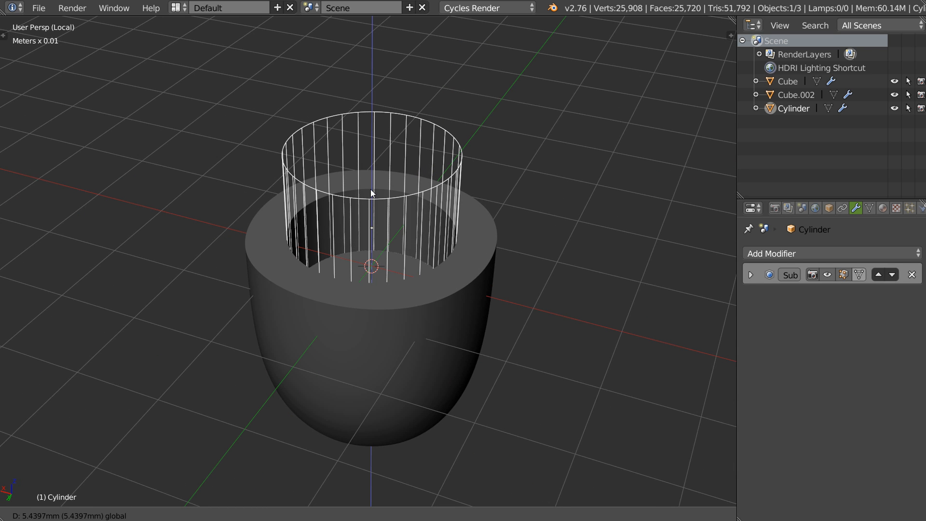
left_click(370, 189)
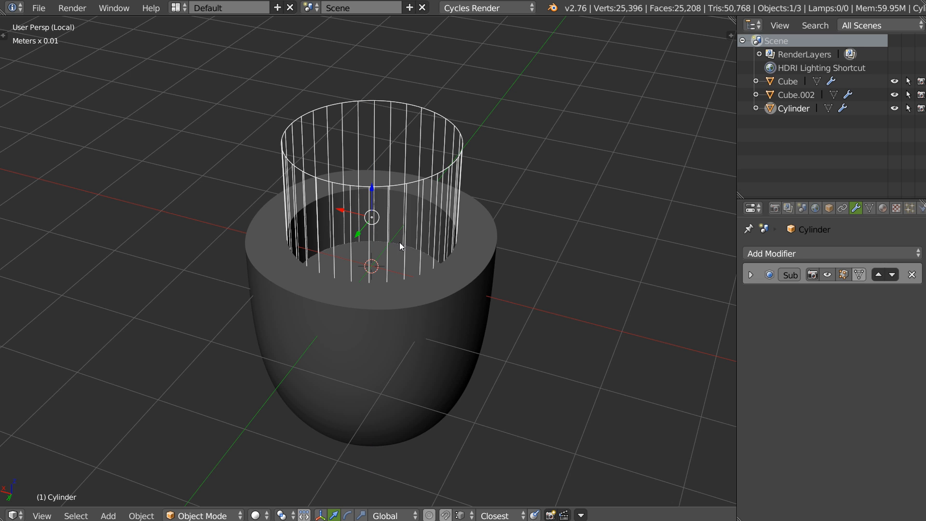
- Select the cup and turn off its Boolean modifier's viewport display
right_click(489, 283)
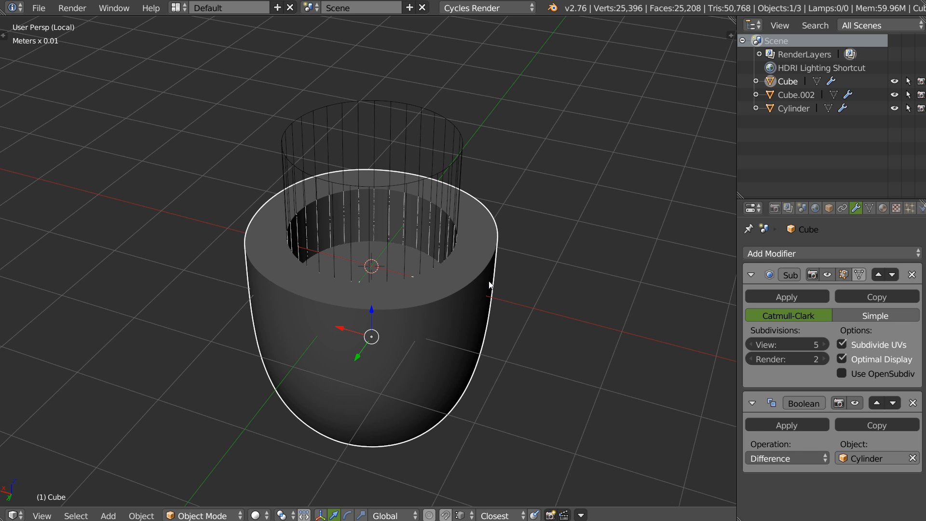
left_click(858, 402)
key("Tab")
key("Tab")
- In the cylinder's Edit Mode, select the three middle edge loops and dissolve them
right_click(453, 142)
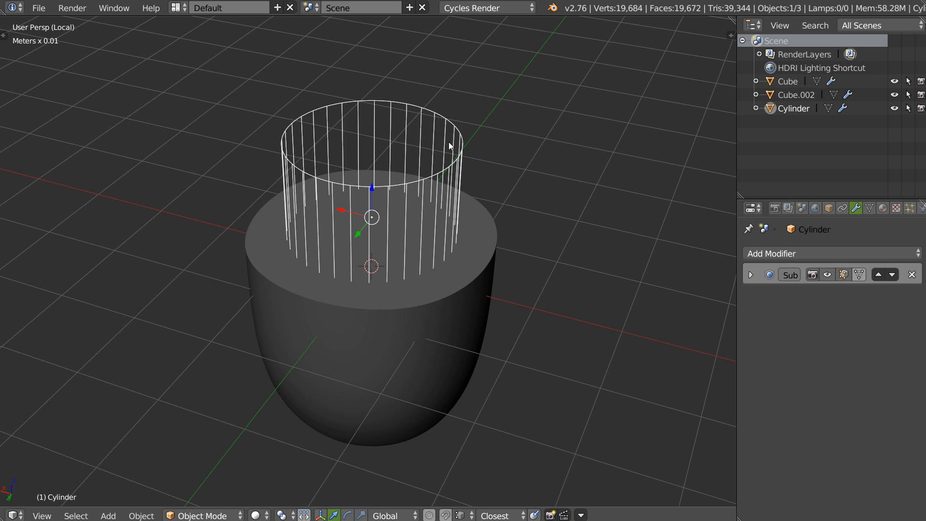
key("Tab")
middle_click_drag(417, 309, 414, 276)
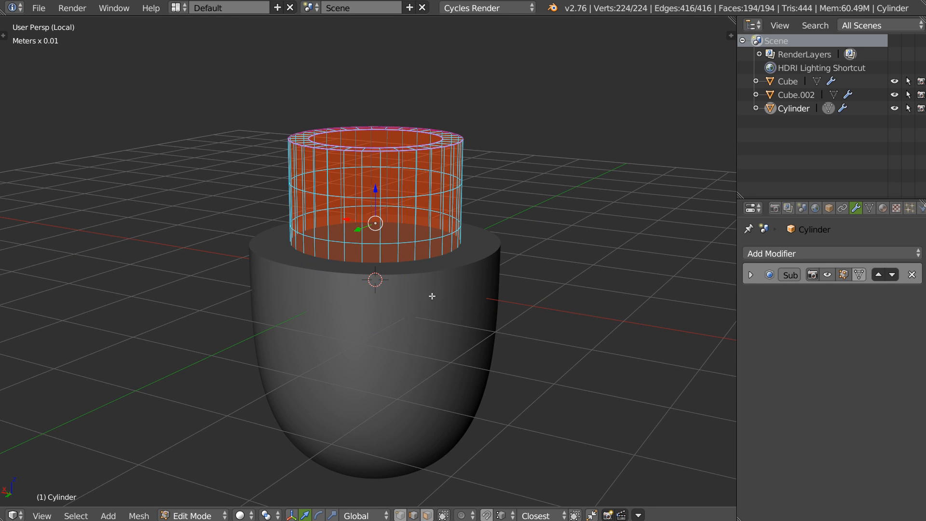
scroll(439, 303, "up", 3)
right_click(492, 299, "alt")
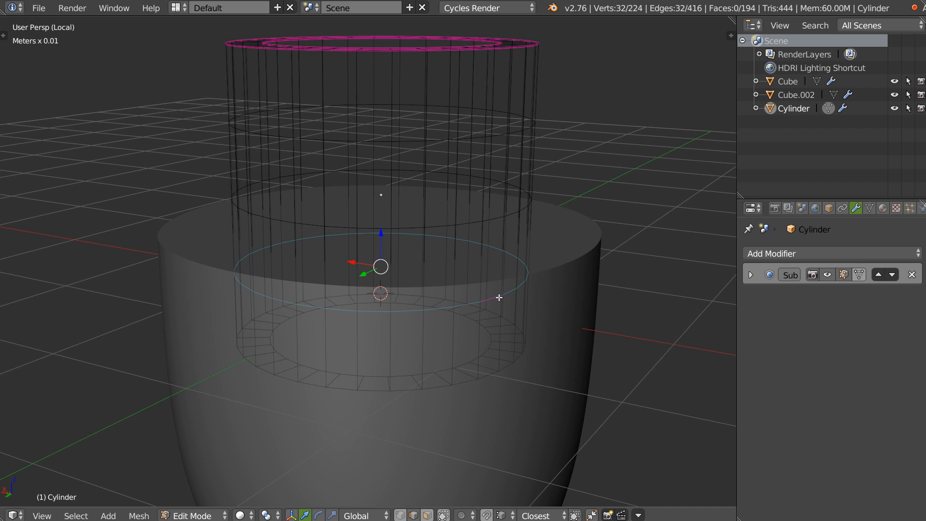
right_click(503, 217, "alt+shift")
right_click(498, 135, "alt+shift")
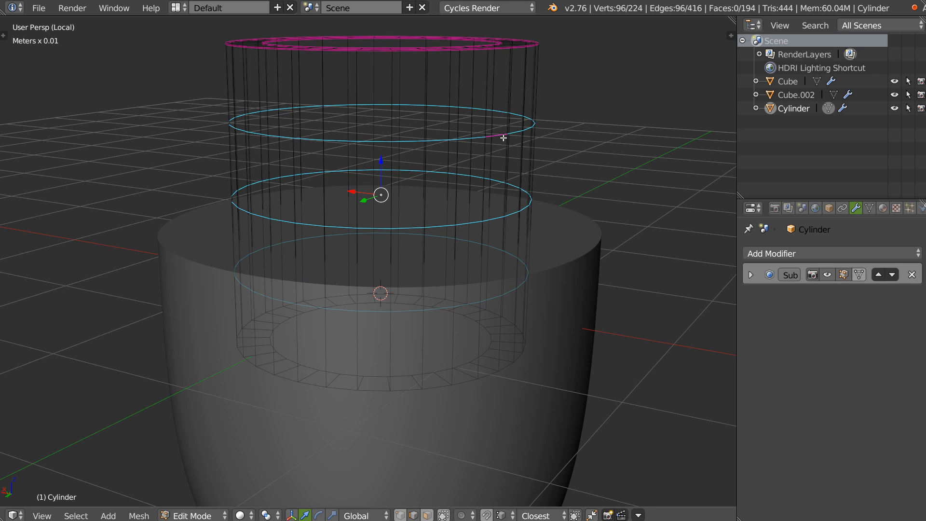
key("ctrl+x")
- Raise the cylinder's outer bottom edge loop slightly to form a chamfer, and return to Object Mode
right_click(474, 379, "alt")
left_click_drag(380, 302, 380, 269)
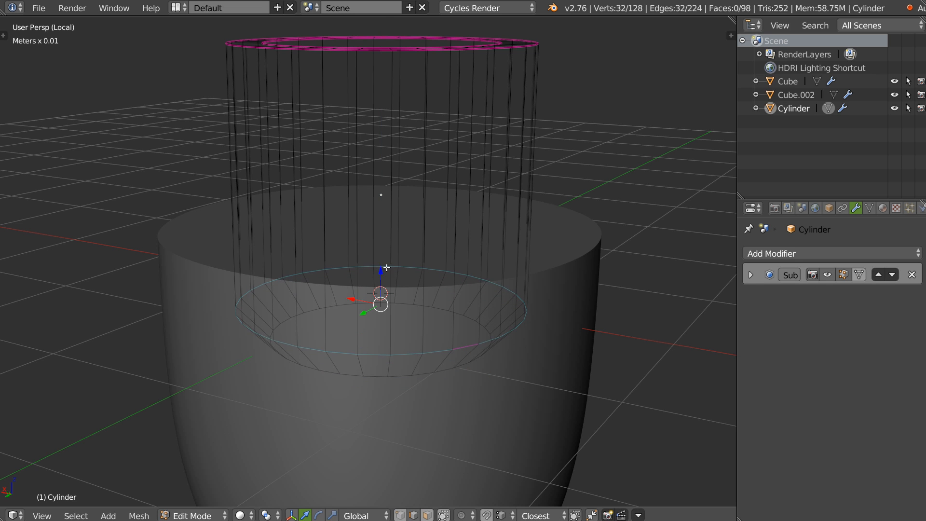
key("Tab")
- Turn the cup's Boolean viewport display back on and check the shading inside the hole
right_click(569, 362)
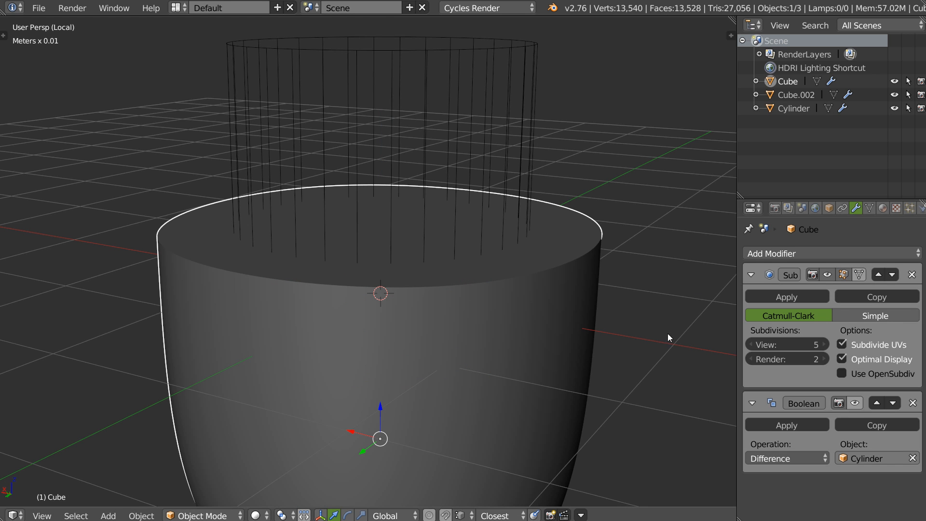
left_click(854, 403)
middle_click_drag(437, 266, 455, 236)
middle_click_drag(406, 255, 410, 275)
key("Tab")
key("Tab")
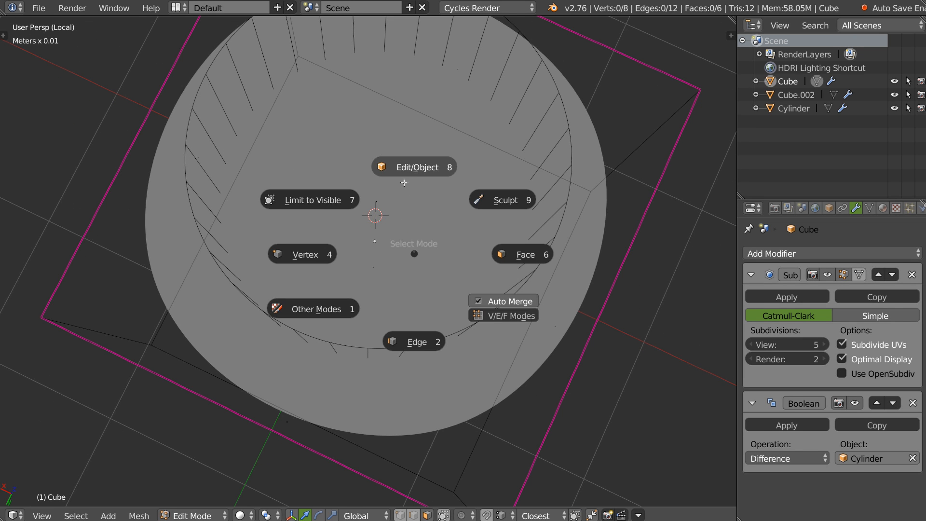
left_click(406, 178)
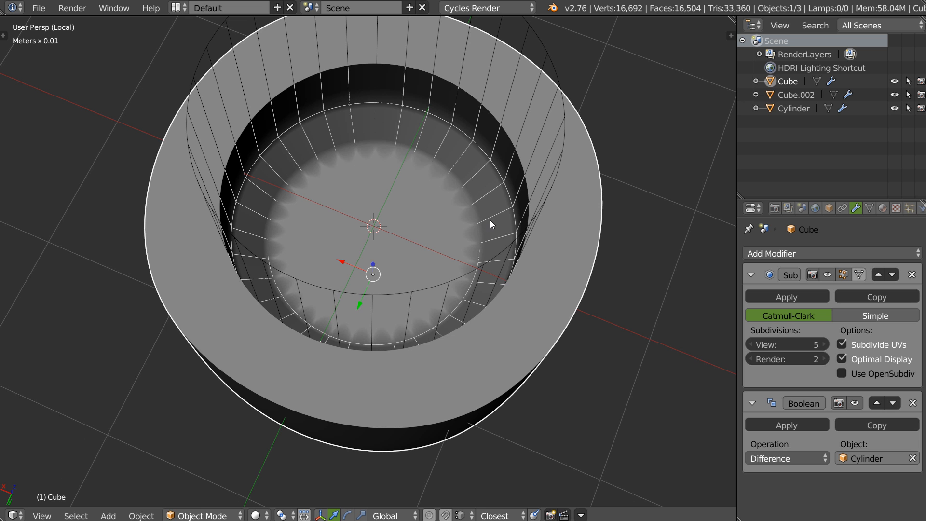
key("Tab")
key("ctrl+Tab")
left_click(470, 165)
- Mark the two bottom edge loops of the cylinder cutter as sharp and crease them, and return to Object Mode
middle_click_drag(471, 169, 492, 120)
middle_click_drag(499, 102, 504, 198, "shift")
right_click(523, 133)
key("Tab")
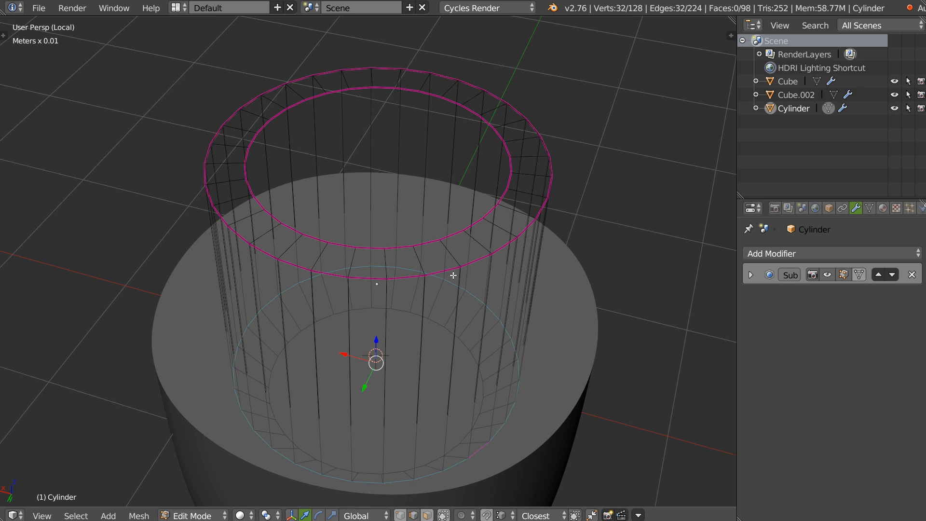
middle_click_drag(448, 281, 473, 309)
right_click(439, 469, "alt+shift")
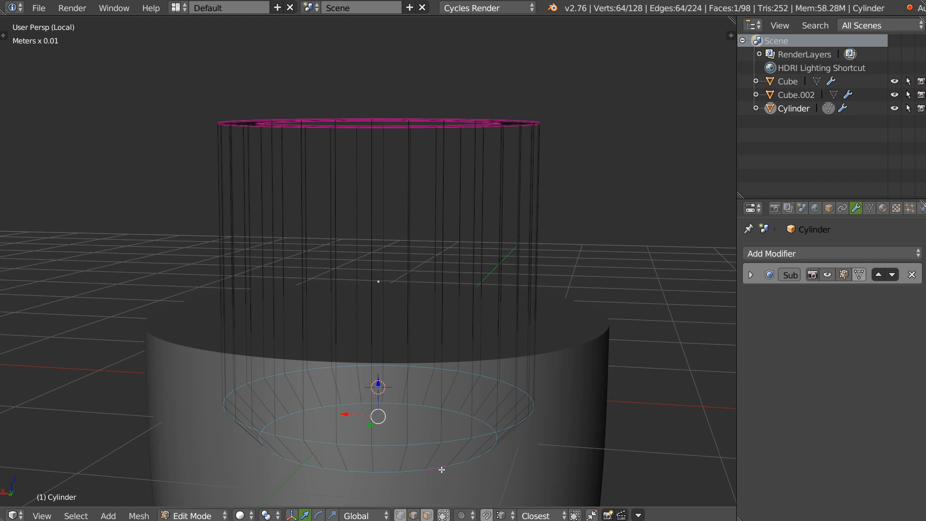
key("q")
left_click(325, 326)
key("q")
left_click(531, 321)
left_click(646, 256)
key("Tab")
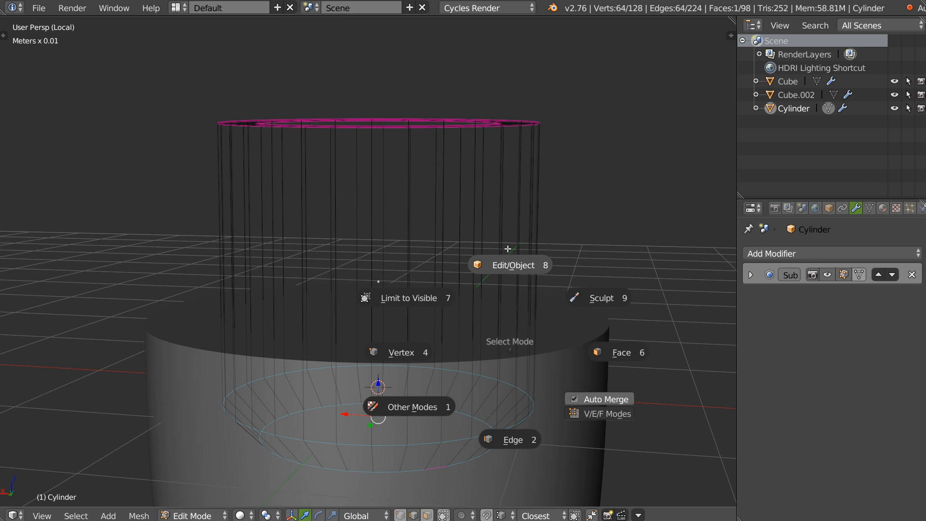
left_click(505, 250)
- Hide the cylinder cutter and view the cup from the side
middle_click_drag(505, 249, 476, 345)
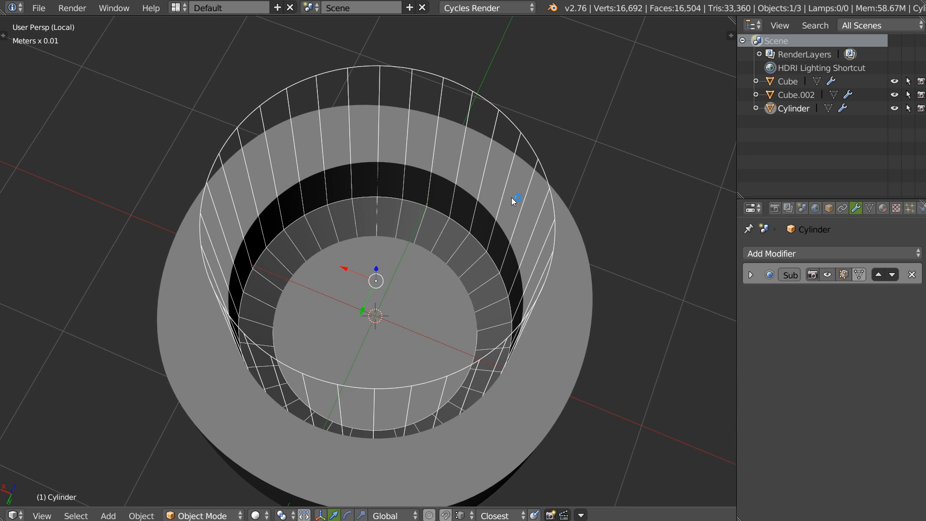
key("h")
middle_click_drag(505, 201, 455, 284)
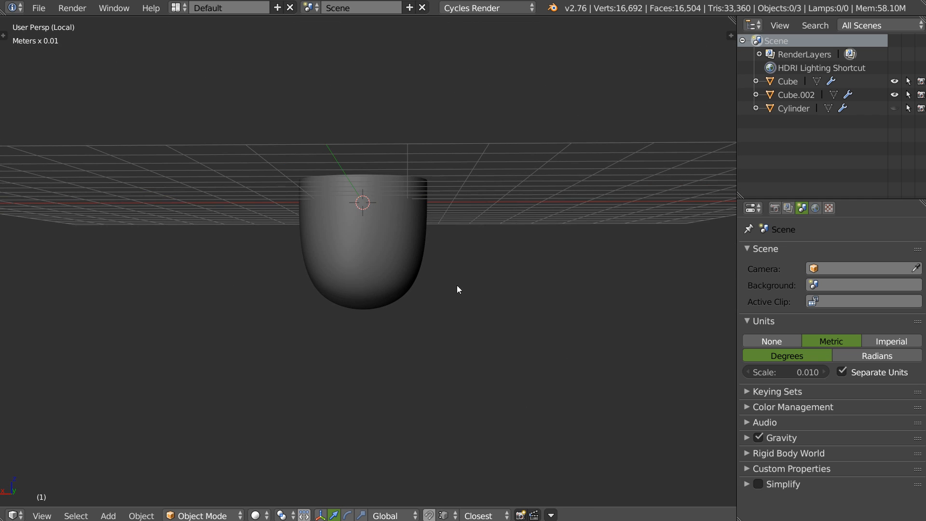
- Add a new cylinder, stretch it along the Z axis, and scale it down into a thin rod
right_click(456, 285)
left_click(497, 369)
middle_click_drag(425, 256, 422, 179)
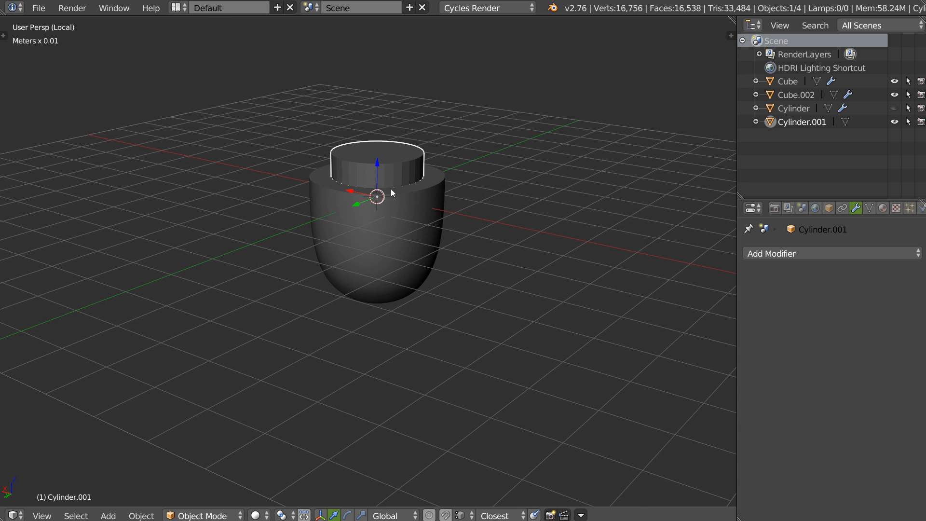
key("s")
key("z")
left_click(377, 3)
middle_click_drag(485, 154, 529, 165)
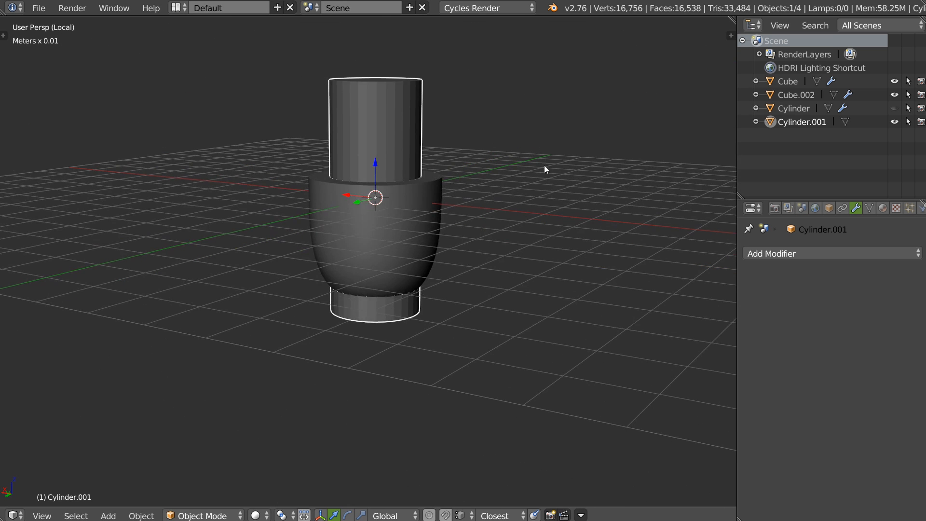
key("s")
left_click(476, 186)
- Rotate the rod about the X axis to lie horizontally and lower it to the cup's rounded bottom
right_click(474, 189)
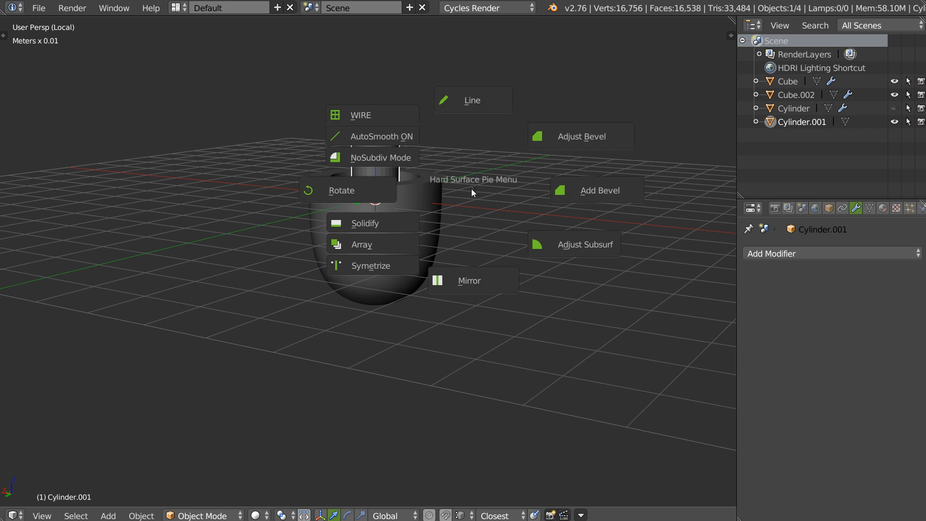
left_click(354, 193)
key("x")
key("Escape")
left_click_drag(374, 164, 366, 240)
middle_click_drag(367, 240, 478, 190)
- Stretch the horizontal rod along the Y axis until it sticks out on both sides of the cup's base
key("s")
key("y")
left_click(540, 275)
key("s")
key("y")
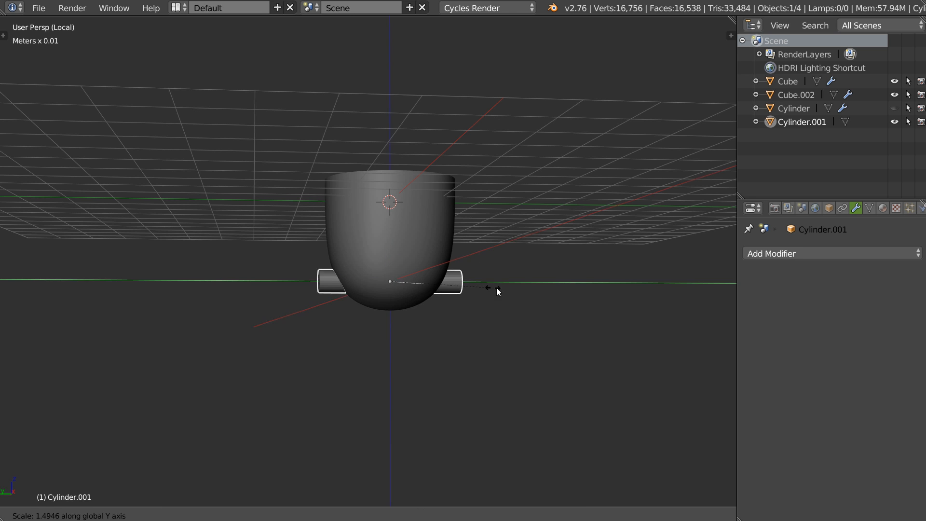
left_click(472, 302)
- Turn on auto smooth for the rod and subtract it from the cup with a non-destructive Boolean modifier
middle_click_drag(473, 302, 378, 314)
scroll(436, 264, "up", 5)
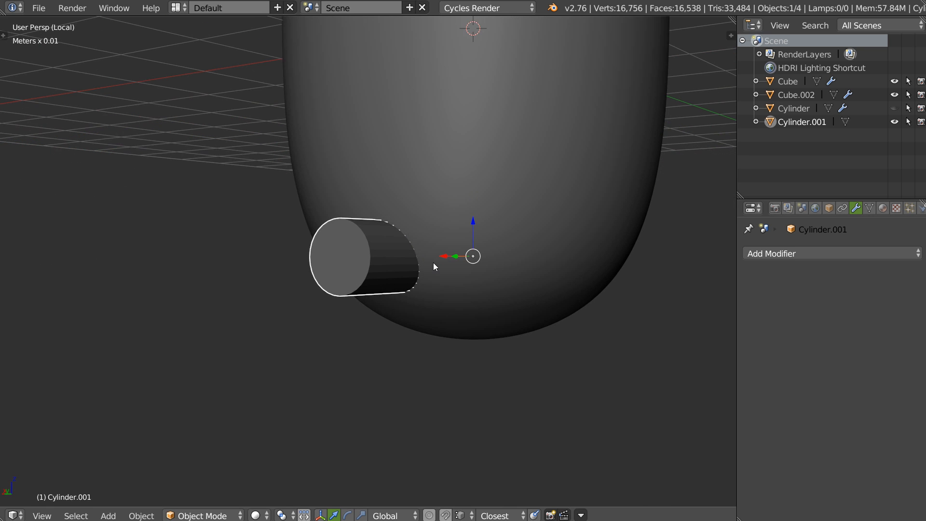
key("q")
left_click(355, 220)
middle_click_drag(366, 224, 346, 261)
right_click(445, 326, "shift")
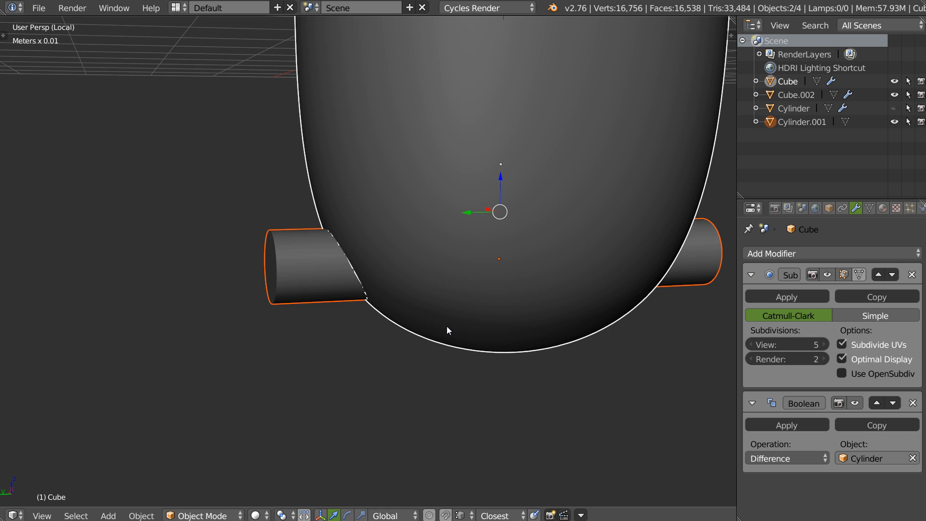
key("q")
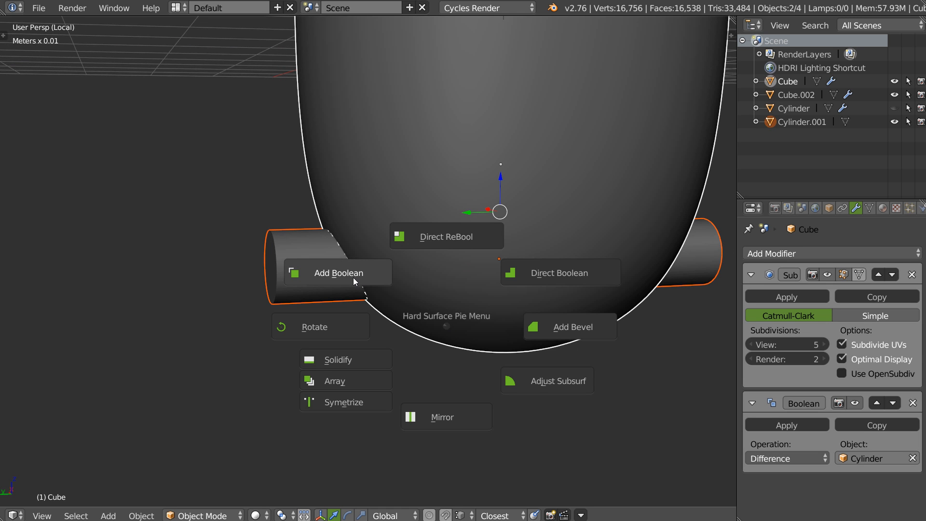
left_click(352, 277)
- Hide the rod cutter and shade the cup smooth
middle_click_drag(358, 274, 467, 277)
right_click(310, 279)
key("h")
right_click(465, 278)
key("z")
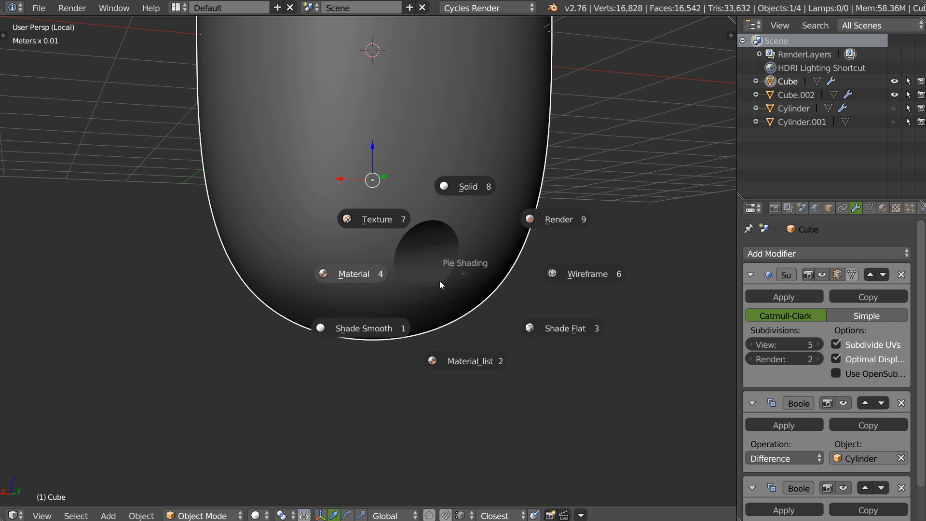
left_click(382, 329)
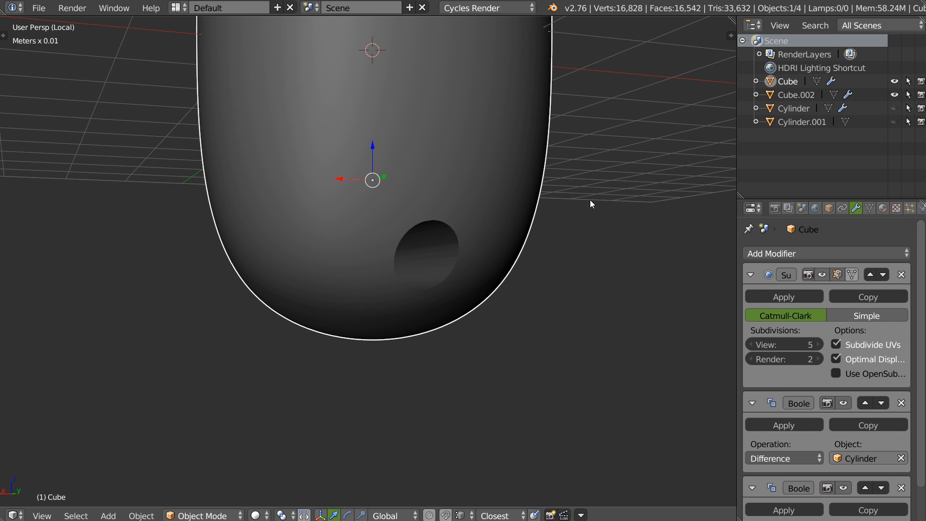
- Unhide the rod cutter, shade it smooth, and hide it again
left_click(894, 122)
left_click(791, 121)
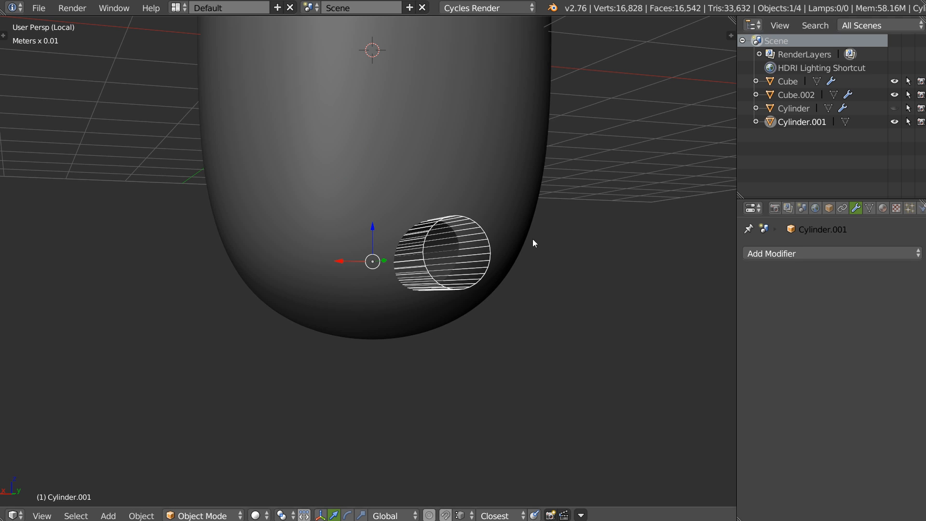
key("z")
left_click(475, 304)
left_click(895, 122)
- Add a cube at the cup's opening and scale it down into a thin slab
middle_click_drag(451, 258, 422, 265)
right_click(424, 266)
left_click(375, 351)
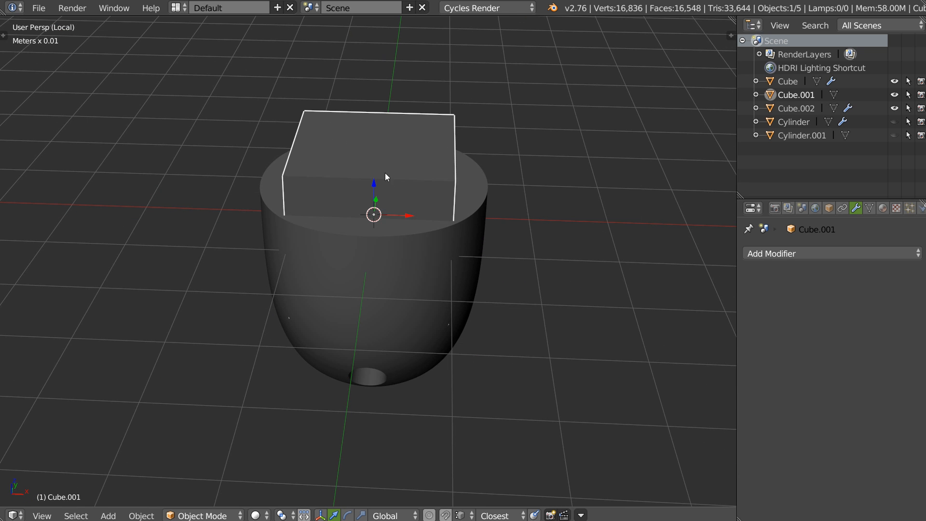
key("s")
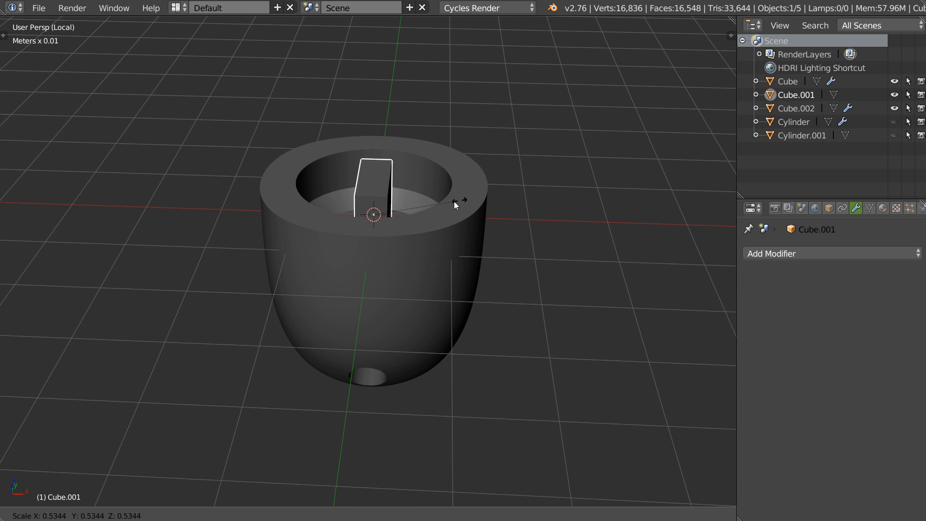
left_click(470, 200)
- Stretch the slab along the Y axis past both sides of the rim and raise it along the Z axis
middle_click_drag(470, 201, 375, 201)
key("s")
key("y")
left_click(503, 179)
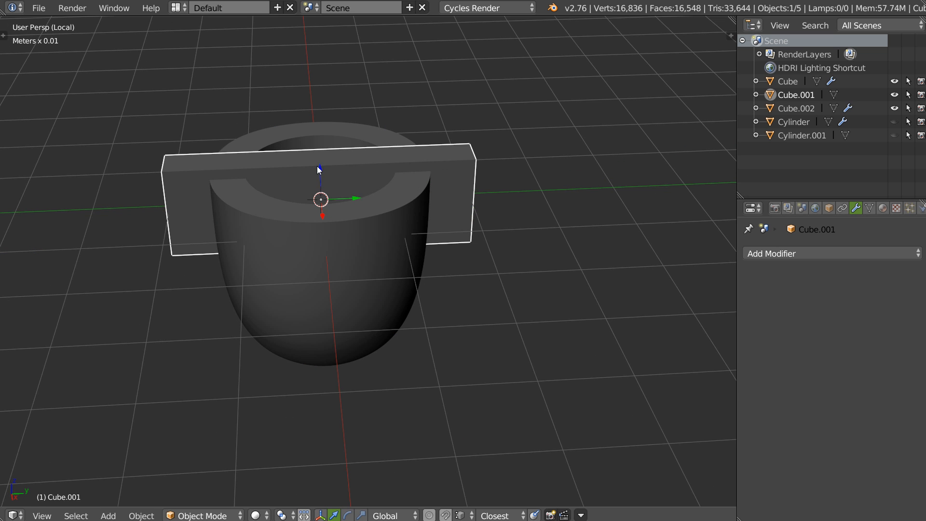
key("g")
key("z")
left_click(328, 118)
- Duplicate the slab in place and rotate the copy about the Z axis so it crosses the original at a right angle
middle_click_drag(329, 118, 395, 205)
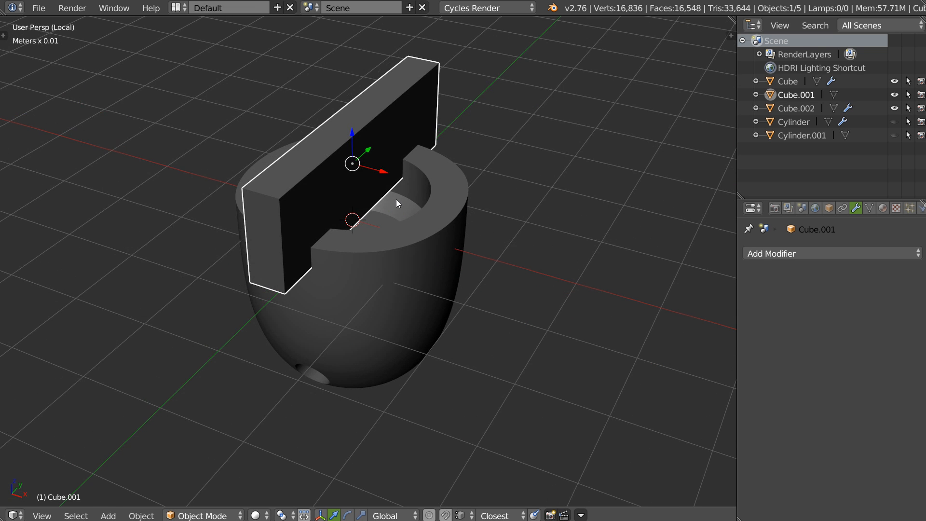
key("shift+d")
right_click(404, 208)
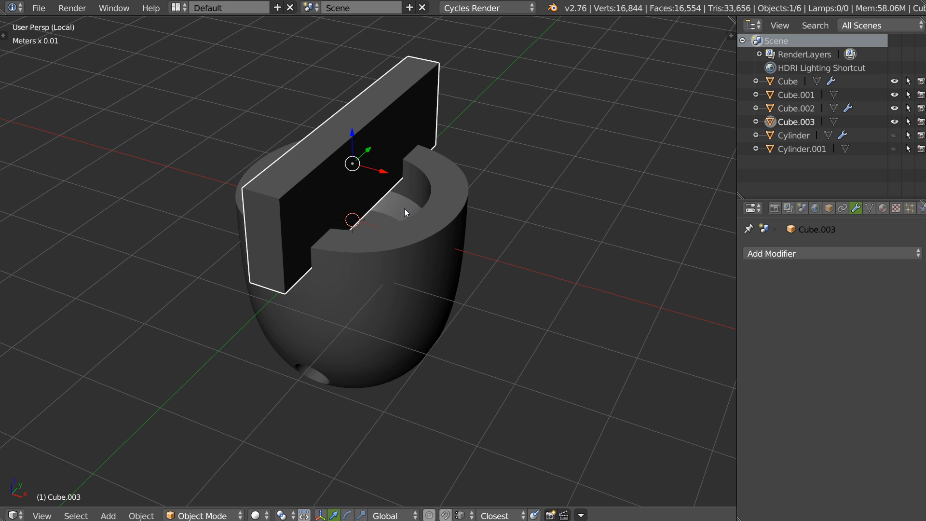
key("q")
left_click(311, 212)
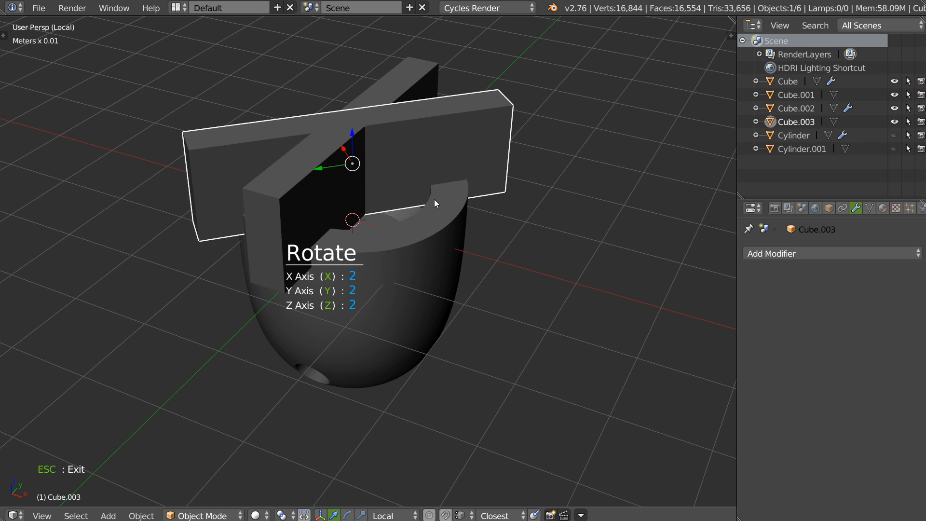
left_click(416, 210)
- Add a Boolean modifier between the two slabs, with the original slab active, and set its operation to Union
right_click(288, 210, "shift")
key("q")
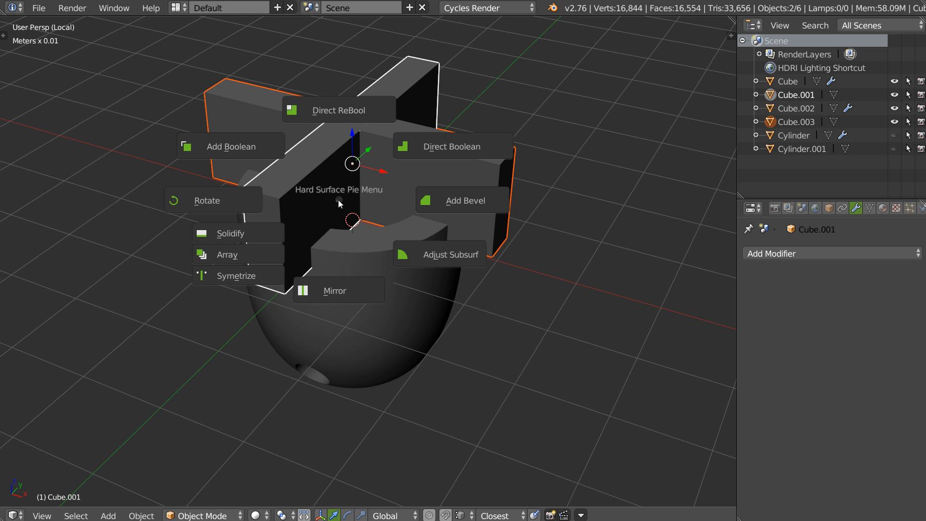
left_click(250, 142)
key("q")
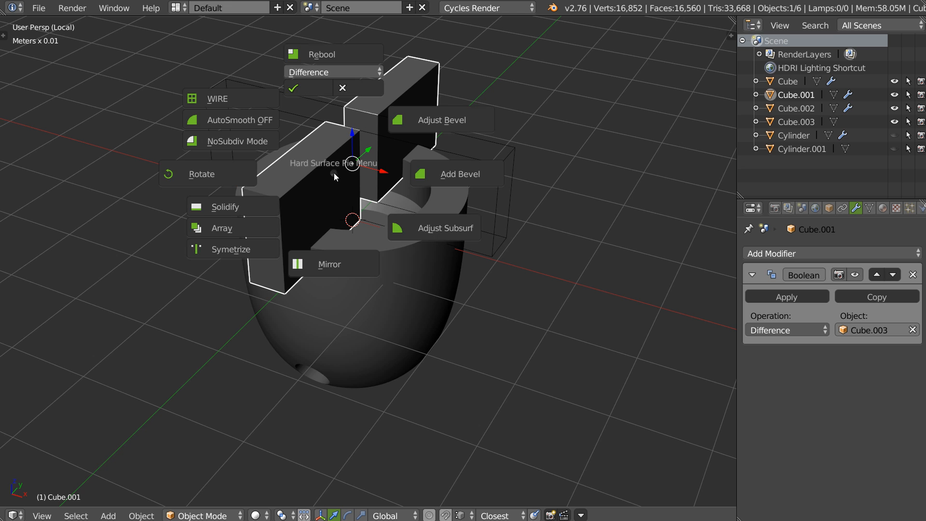
left_click(334, 72)
left_click(400, 105)
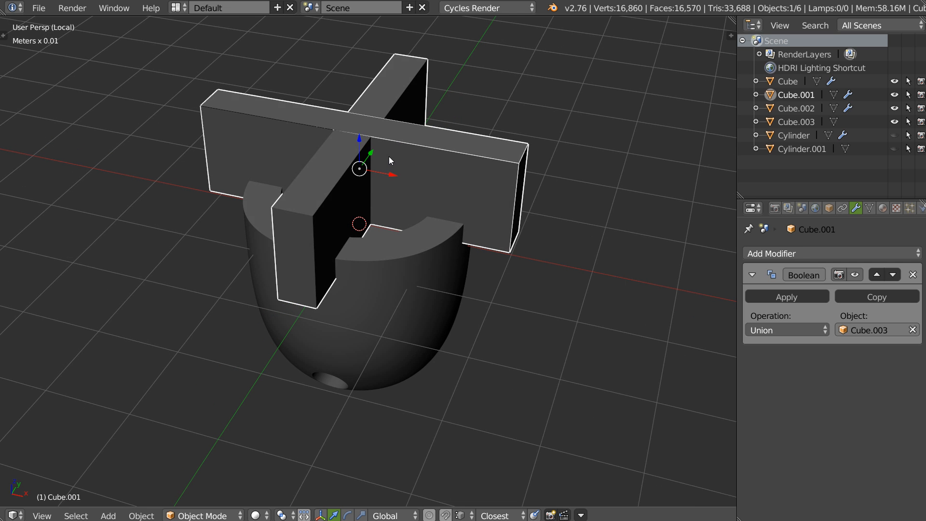
- Apply the Union modifier and delete the leftover duplicate slab
key("q")
left_click(348, 75)
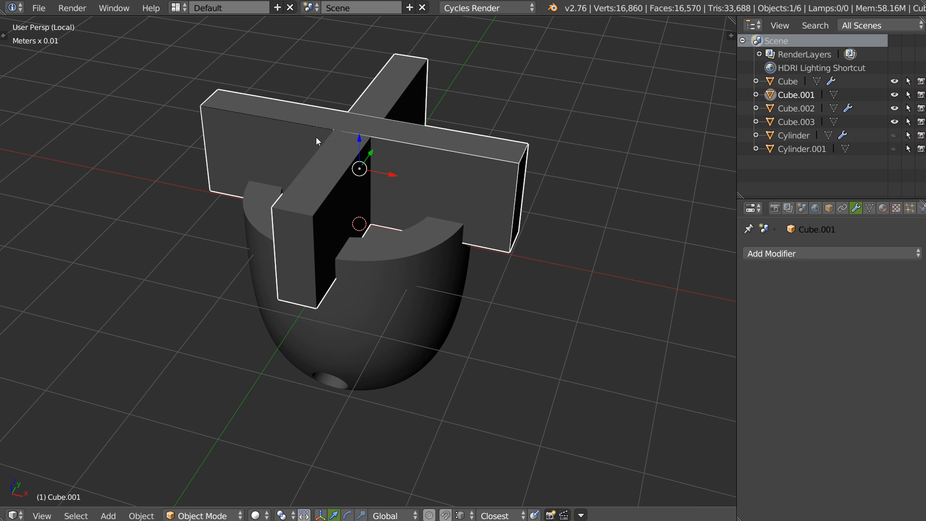
right_click(328, 129)
key("x")
left_click(341, 143)
- Subtract the cross-shaped cutter from the cup's rim with a Boolean modifier
right_click(348, 176)
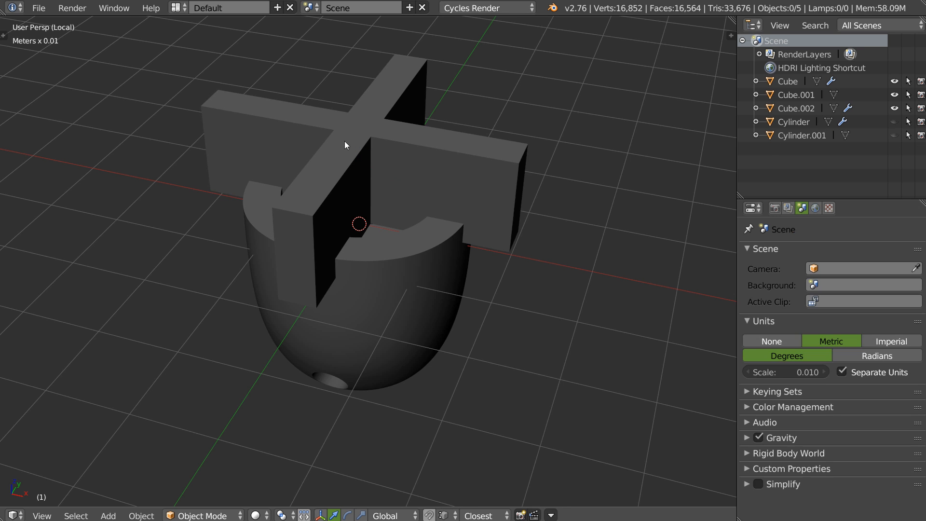
middle_click_drag(349, 180, 372, 160)
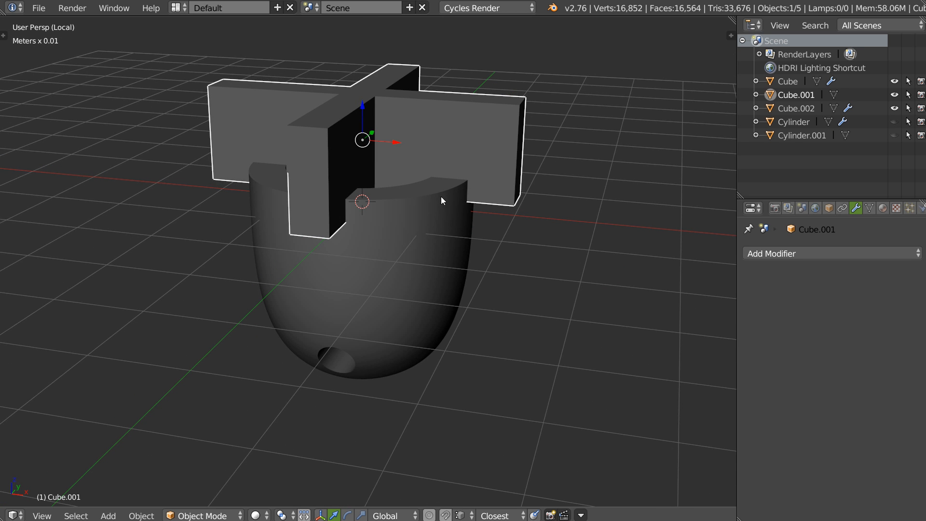
right_click(439, 230, "shift")
key("q")
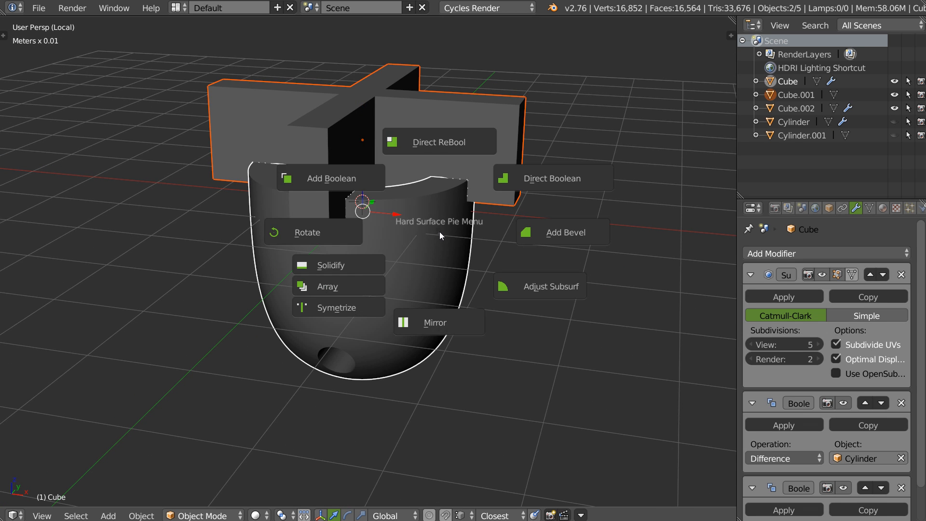
left_click(336, 178)
- Hide the cross-shaped cutter and view the notches in the cup's rim
middle_click_drag(336, 180, 465, 184)
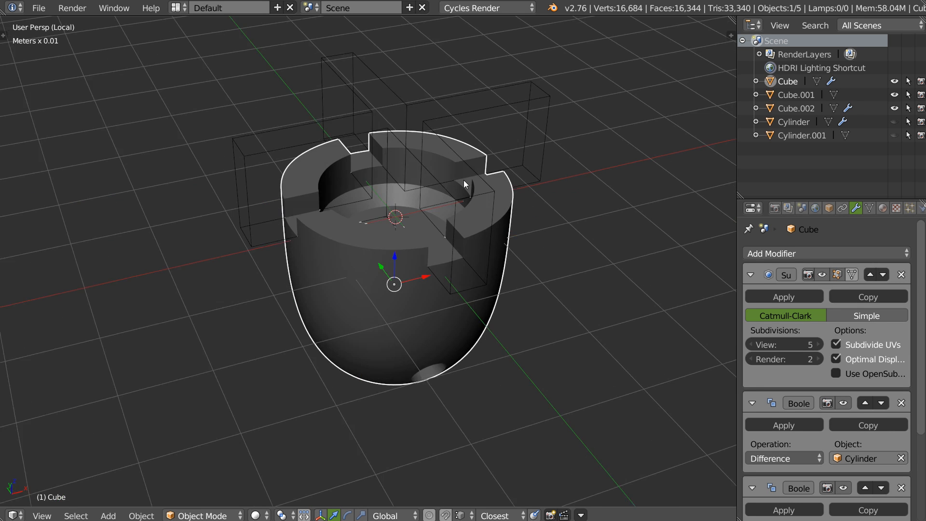
right_click(549, 110)
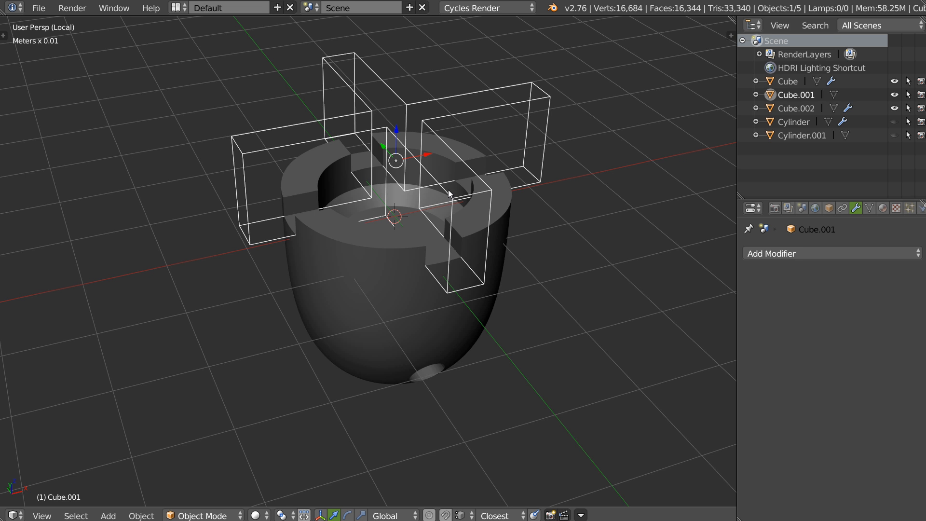
key("h")
middle_click_drag(415, 198, 450, 197)
scroll(473, 228, "up", 3)
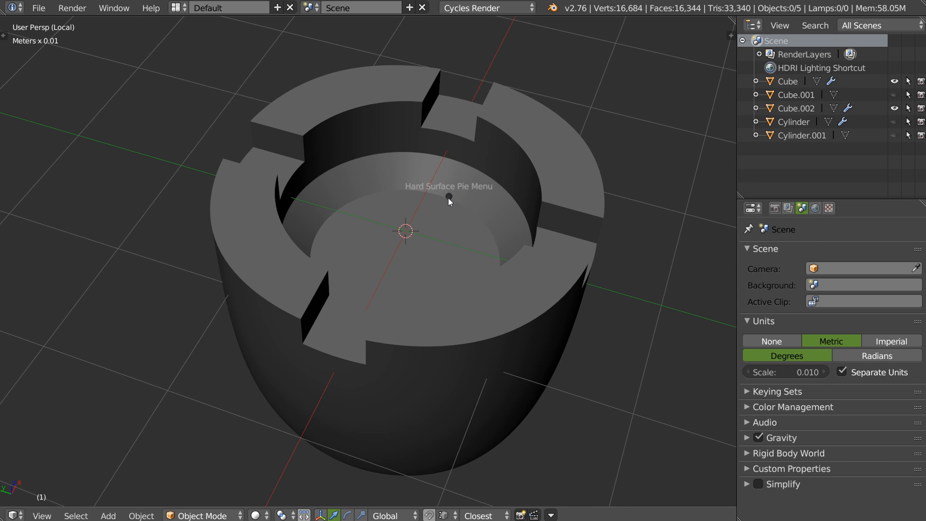
right_click(455, 218)
key("q")
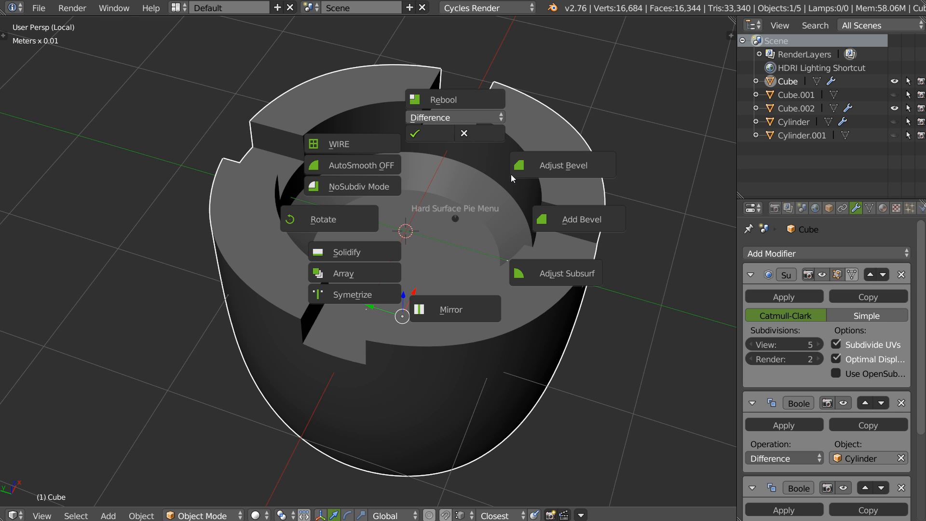
key("Escape")
- Add a new cube and raise it along the Z axis above the cup
middle_click_drag(449, 215, 441, 187)
scroll(416, 230, "down", 5)
middle_click_drag(416, 230, 418, 228)
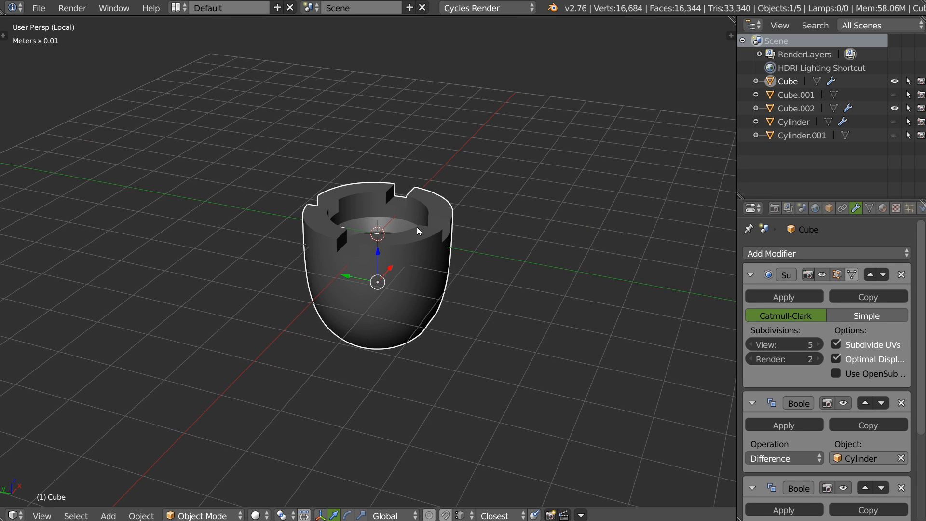
right_click(462, 294)
left_click(418, 375)
left_click_drag(377, 206, 397, 76)
- Add a Bevel modifier to the cube above the cup, with 4 segments and a width of 0.15 mm
scroll(514, 222, "up", 3)
middle_click_drag(407, 99, 431, 230, "shift")
key("space")
left_click(359, 206)
scroll(431, 235, "up", 6)
middle_click_drag(495, 189, 439, 241)
key("space")
left_click(517, 192)
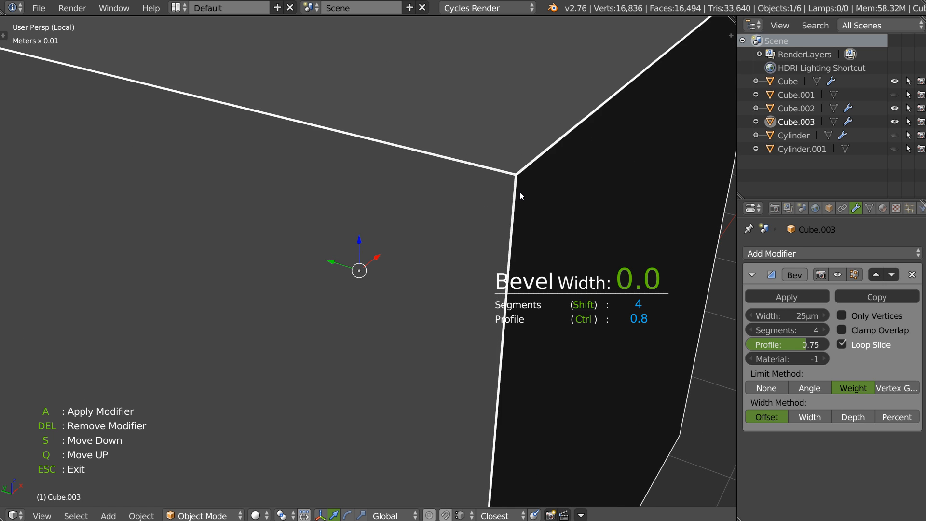
left_click(522, 193)
- Add another cube and raise it along the Z axis to the top of the beveled cube
scroll(531, 207, "down", 5)
middle_click_drag(451, 252, 464, 234, "shift")
right_click(464, 233)
left_click(419, 319)
scroll(435, 285, "down", 1)
key("g")
key("z")
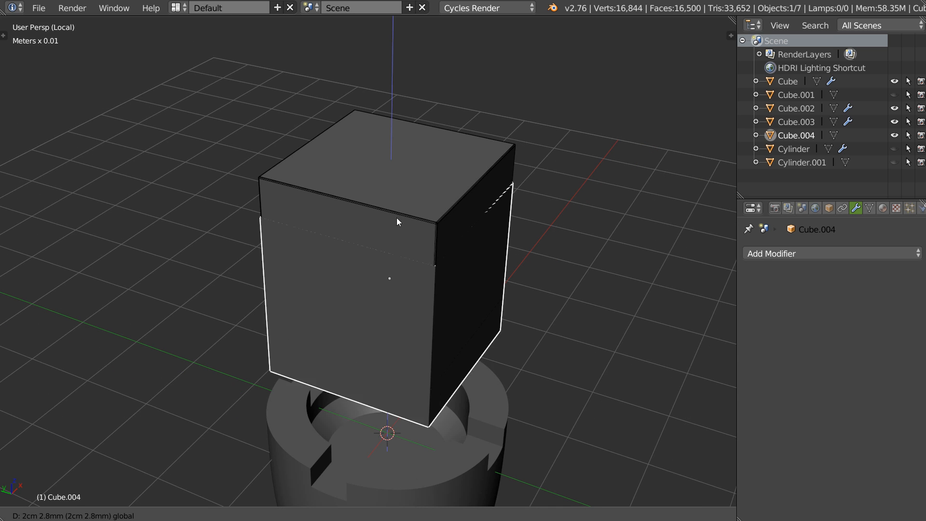
left_click(409, 143)
- Scale the second cube down and slide it in the horizontal plane to overlap an upper corner of the beveled cube
key("s")
left_click(423, 174)
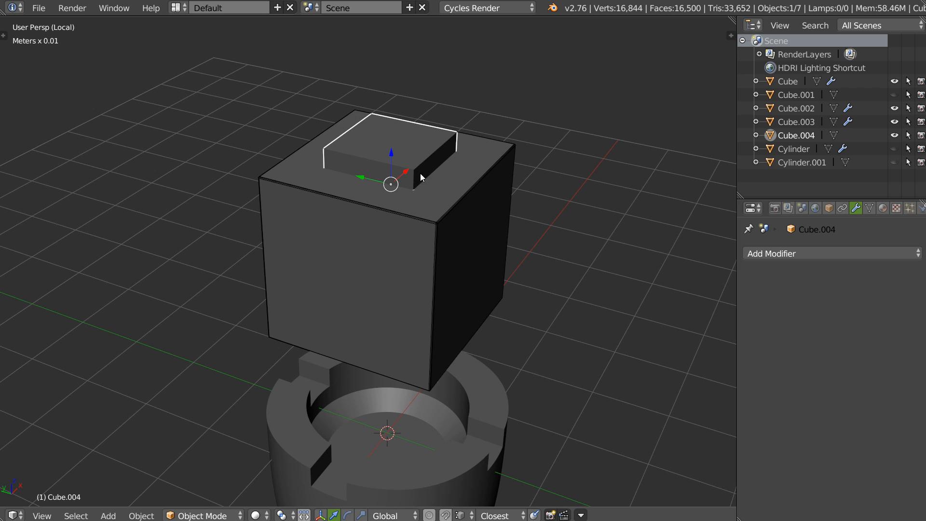
key("g")
key("shift+z")
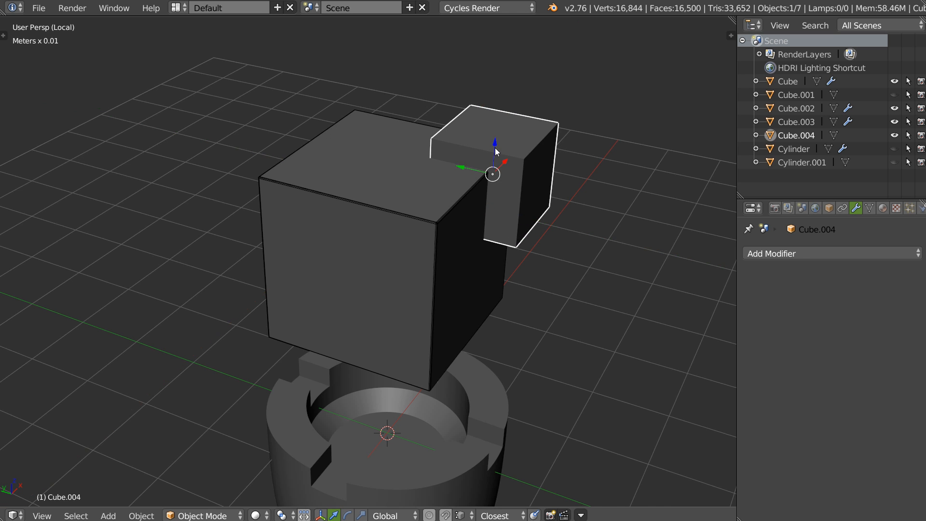
left_click(493, 144)
- Cut the small cube out of the beveled cube with Direct Boolean and view the beveled notch
middle_click_drag(418, 216, 391, 222)
left_click(351, 242, "shift")
key("q")
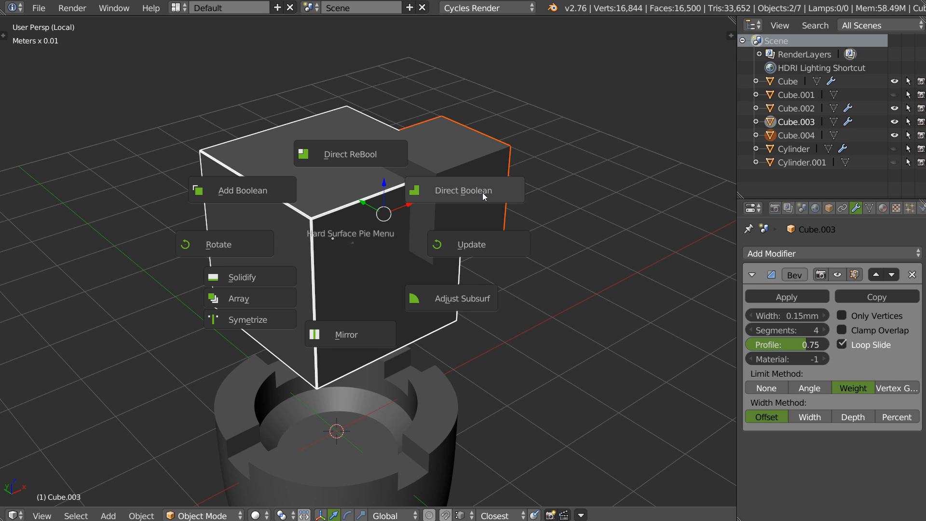
left_click(470, 191)
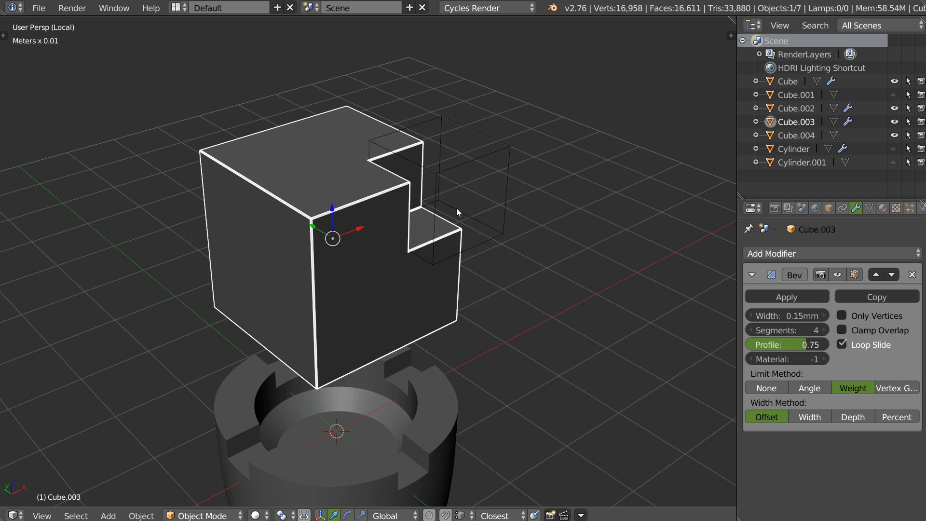
middle_click_drag(438, 183, 471, 206)
scroll(442, 201, "up", 3)
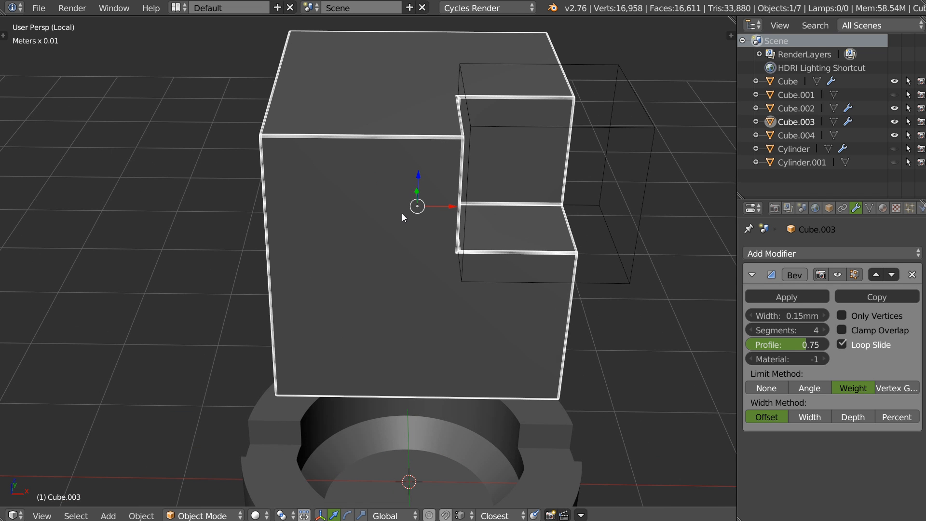
- Move the small cutter cube along the X axis to the opposite side of the beveled cube
scroll(620, 163, "down", 2)
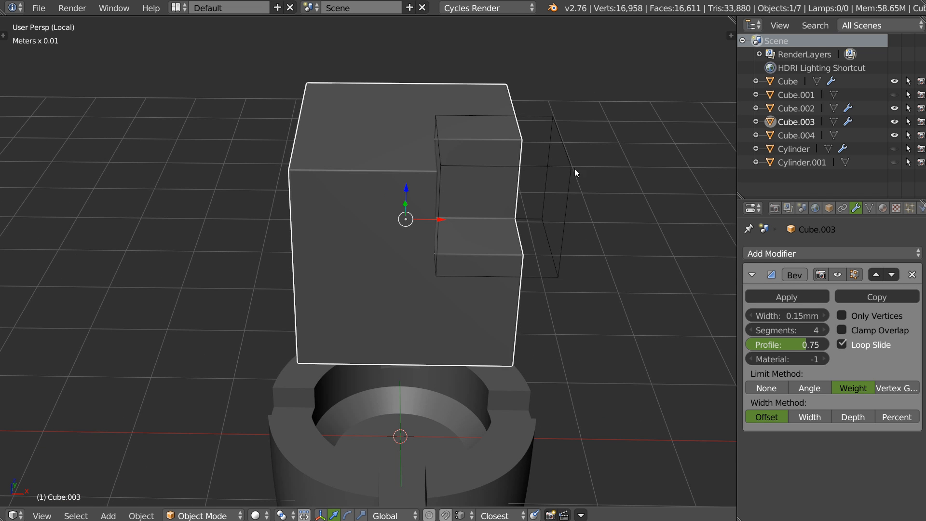
right_click(567, 166)
key("g")
key("x")
left_click(382, 183)
- Split off the overlapped corner of the beveled cube with Direct ReBool and select the resulting pieces to check them
right_click(416, 210, "shift")
key("ctrl+shift+b")
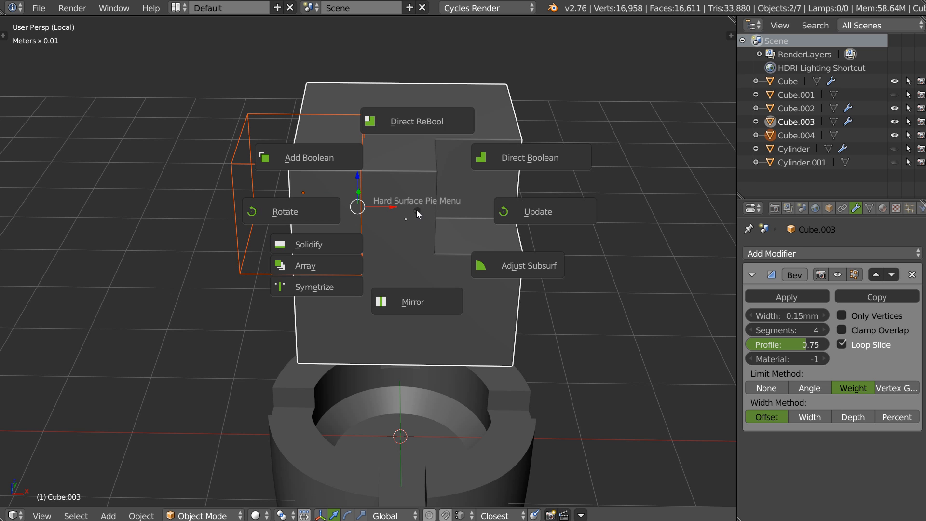
left_click(408, 137)
middle_click_drag(408, 137, 398, 174)
right_click(398, 175)
right_click(460, 199)
- Move the small cutter cube along the Y axis so it overlaps another upper corner of the beveled cube
right_click(436, 178)
middle_click_drag(436, 177, 427, 232)
left_click_drag(498, 200, 334, 213)
- Add a Boolean on the beveled cube with the small cube as cutter and view the new notch
right_click(441, 218, "shift")
key("space")
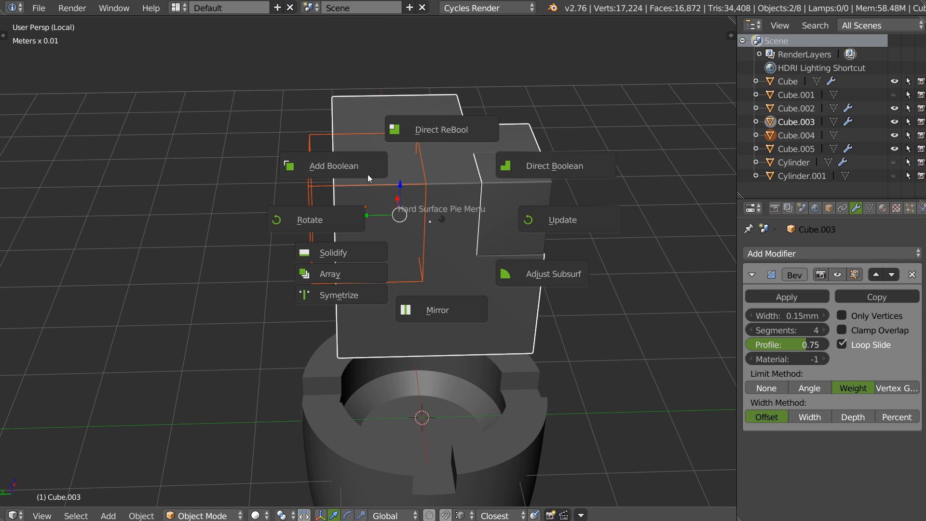
left_click(354, 169)
scroll(478, 161, "up", 2)
middle_click_drag(372, 184, 474, 163)
scroll(478, 161, "up", 1)
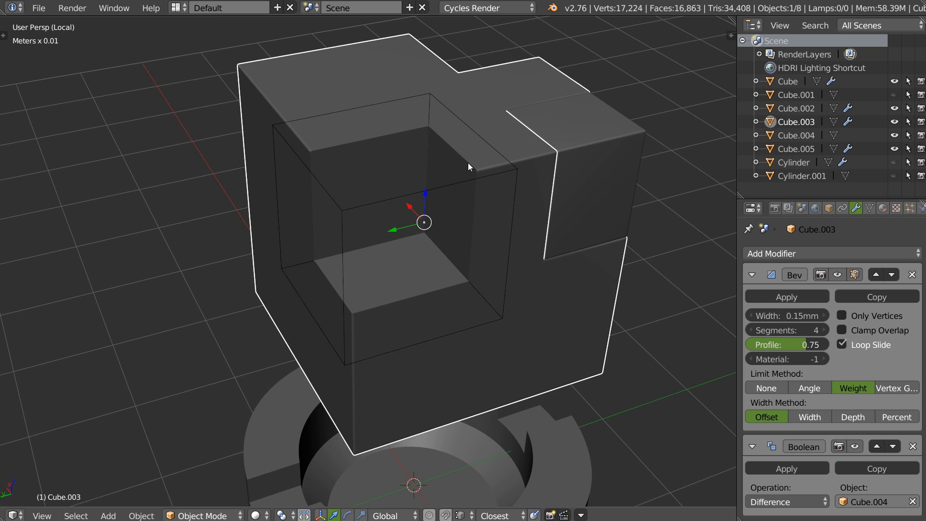
- Switch the beveled cube's Boolean operation to Union and apply the modifier
key("space")
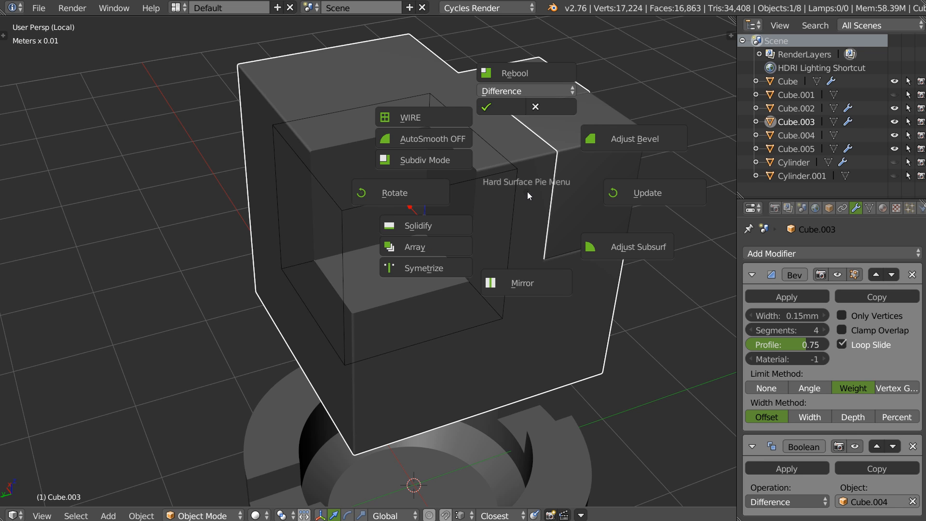
left_click(504, 91)
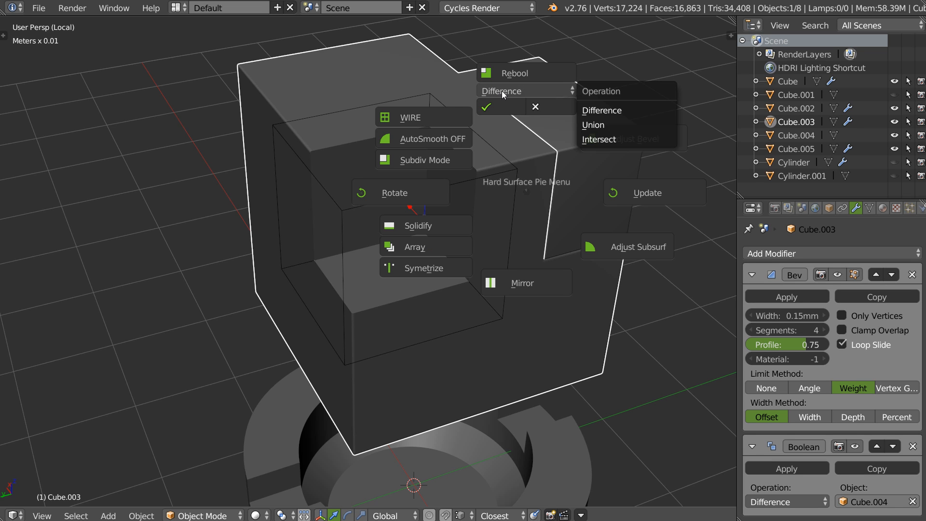
left_click(600, 125)
middle_click_drag(592, 126, 403, 149)
key("q")
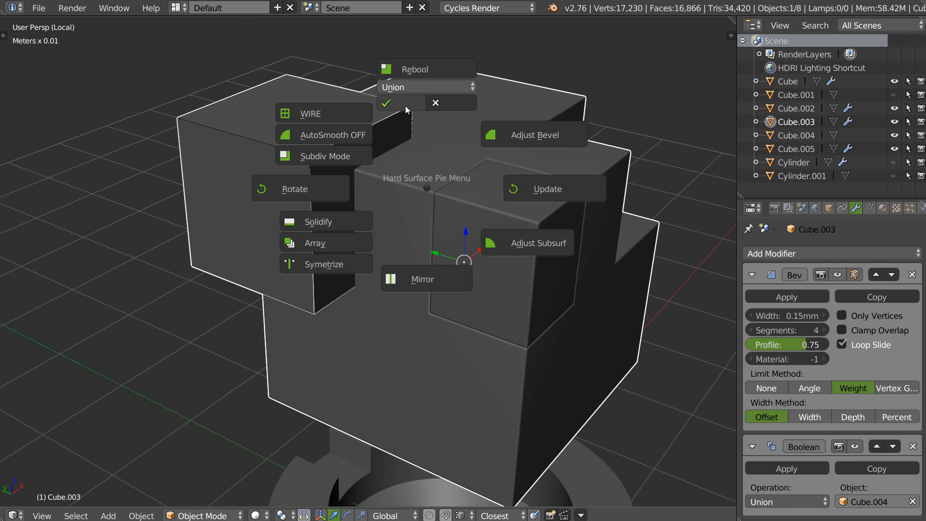
left_click(406, 104)
- Delete the small cutter cube and inspect the merged, beveled shape
right_click(340, 145)
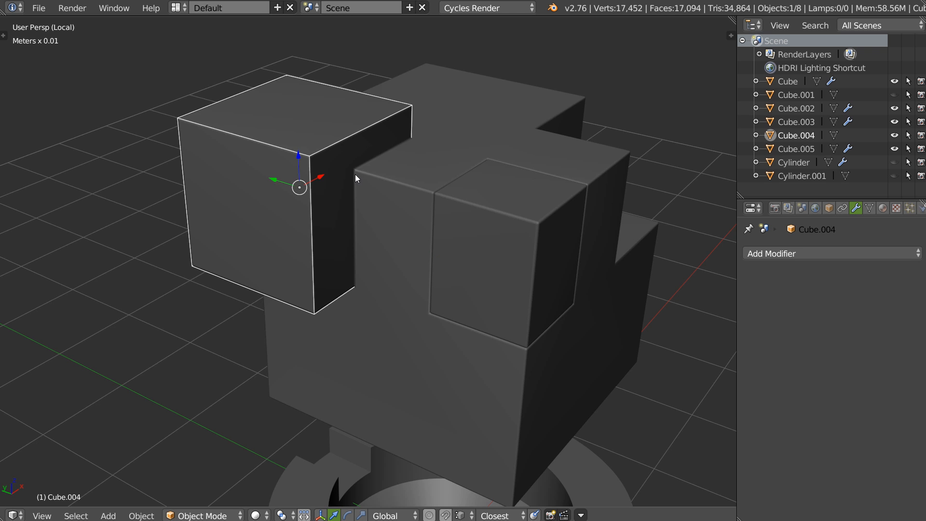
key("Delete")
middle_click_drag(352, 175, 302, 160)
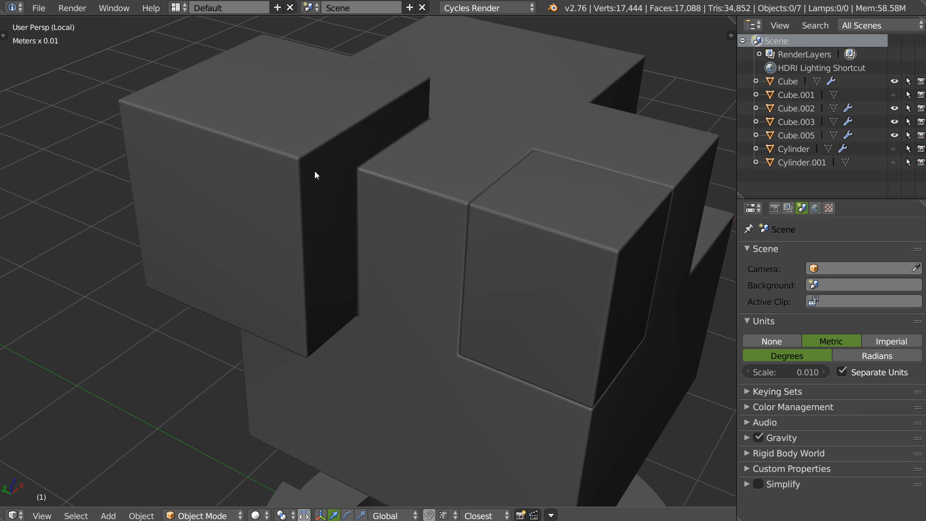
middle_click_drag(363, 161, 582, 174)
scroll(580, 172, "down", 3)
middle_click_drag(466, 218, 502, 221, "shift")
- Add a new cube and raise it along the Z axis above the cup
key("space")
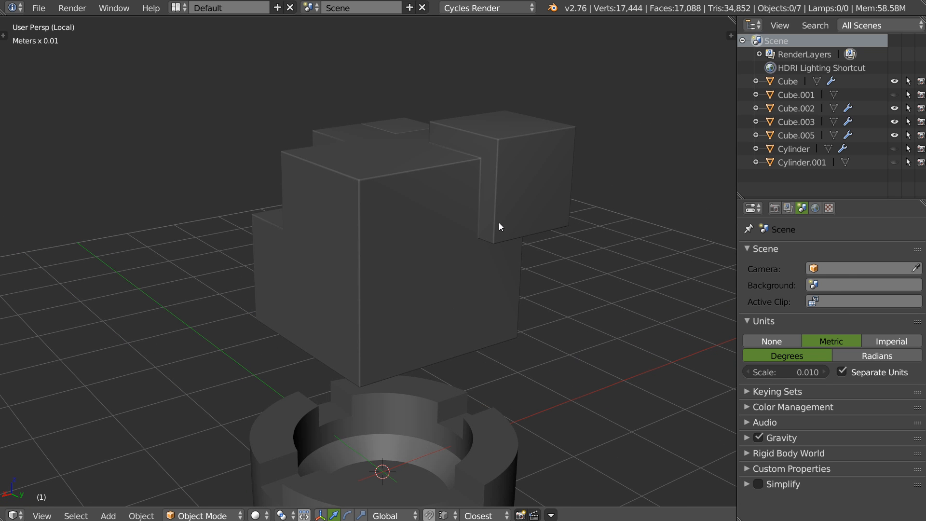
right_click(499, 222)
right_click(453, 240)
right_click(460, 239)
right_click(459, 238)
right_click(460, 238)
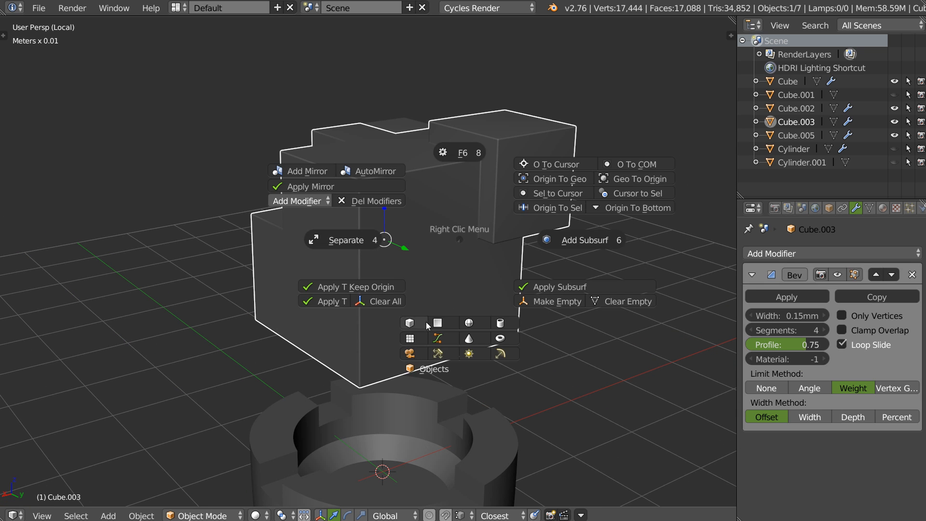
left_click(425, 318)
scroll(426, 292, "down", 3)
middle_click_drag(409, 232, 418, 186, "shift")
left_click_drag(389, 316, 403, 139)
- Delete the old beveled main cube, leaving the new cube above the cup
middle_click_drag(403, 139, 450, 150)
right_click(428, 138)
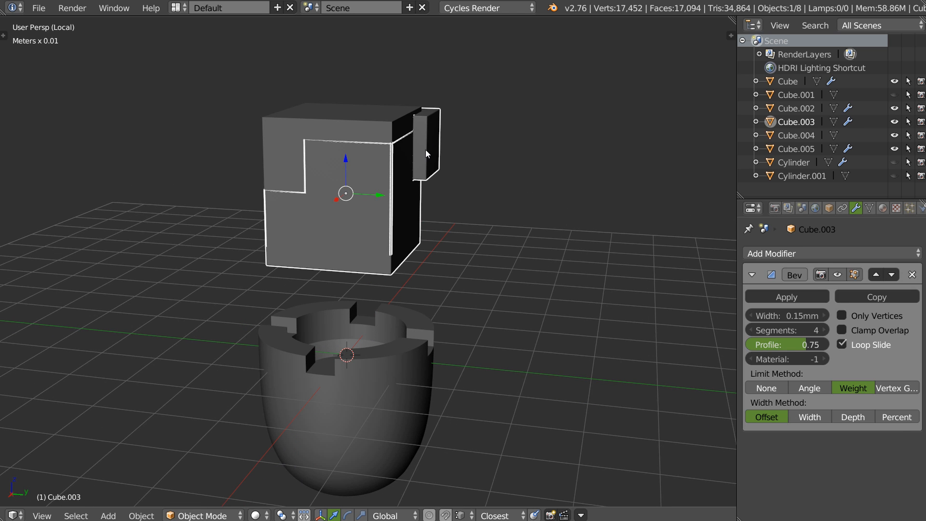
key("x")
left_click(425, 151)
- Turn on Subdiv Mode for the new cube and add a bevel to it
left_click(390, 187)
key("space")
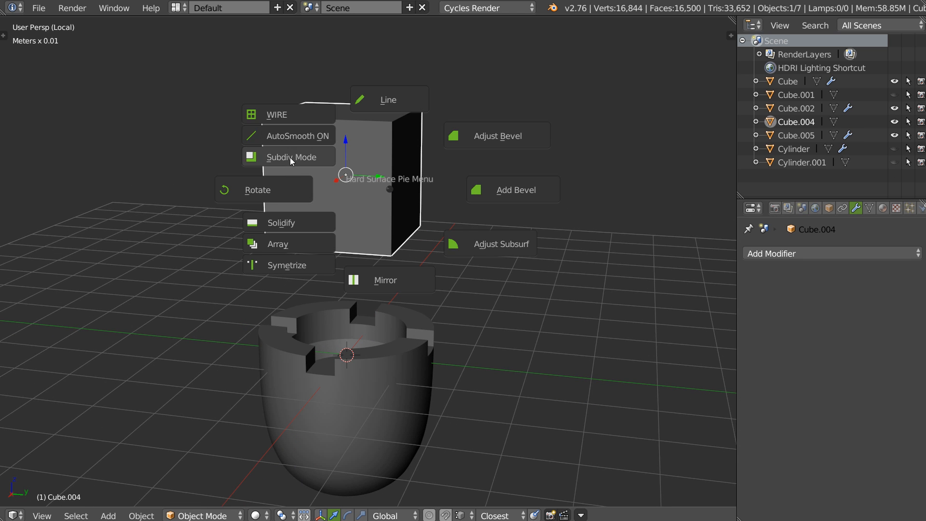
left_click(291, 156)
middle_click_drag(409, 187, 372, 230)
scroll(405, 229, "up", 2)
key("space")
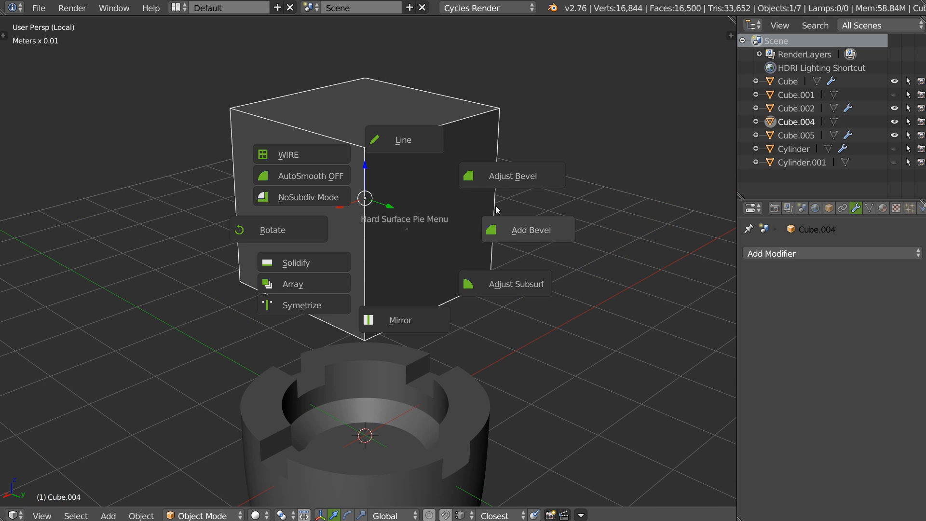
left_click(511, 232)
- Add a second cube, raise it to the upper part of the beveled cube and scale it down
middle_click_drag(498, 230, 449, 194)
right_click(449, 195)
left_click(403, 277)
left_click_drag(346, 434, 460, 109)
key("s")
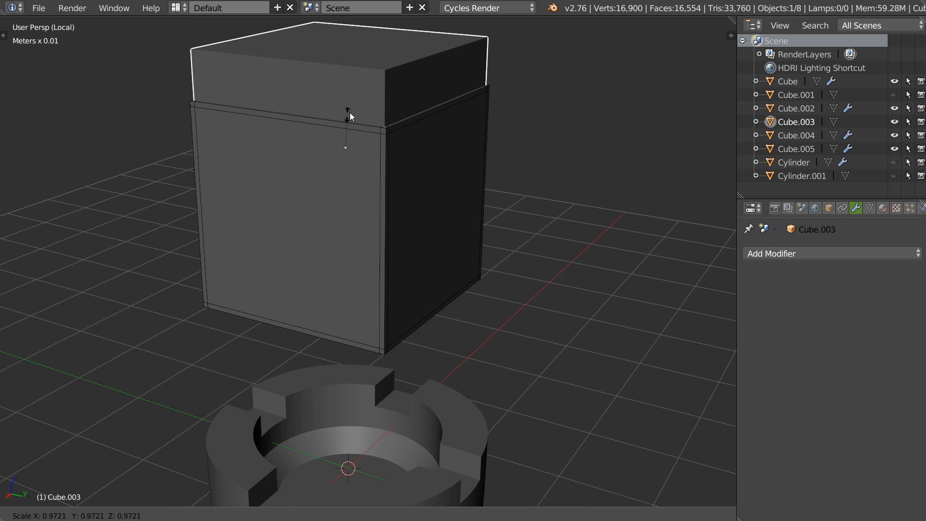
left_click(404, 144)
- Move the small cube so it overlaps one upper corner of the beveled cube
left_click_drag(345, 120, 468, 92, "shift")
middle_click_drag(493, 130, 428, 123)
middle_click_drag(575, 158, 523, 160)
key("g")
left_click(451, 145)
- Subtract the small cube from the beveled cube with Add Boolean, keep Difference as the operation, and apply it
middle_click_drag(376, 163, 441, 184)
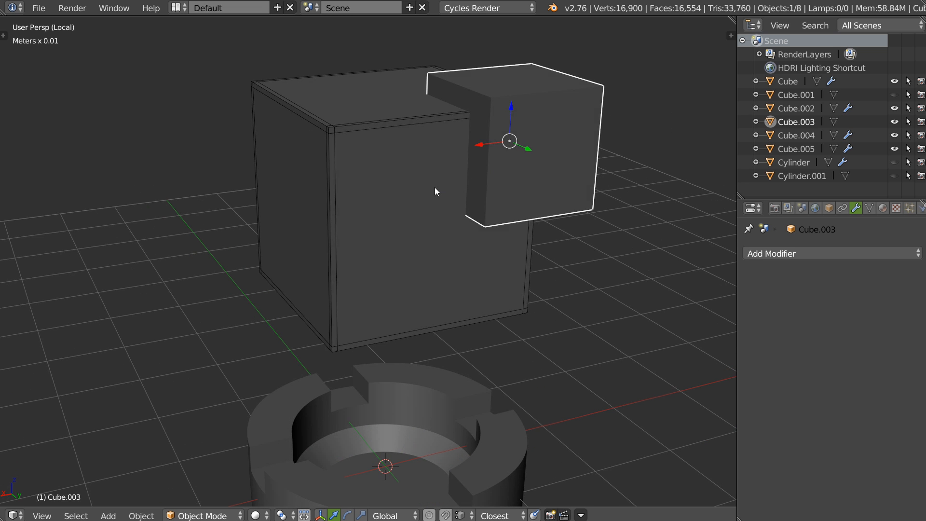
right_click(436, 194, "shift")
key("q")
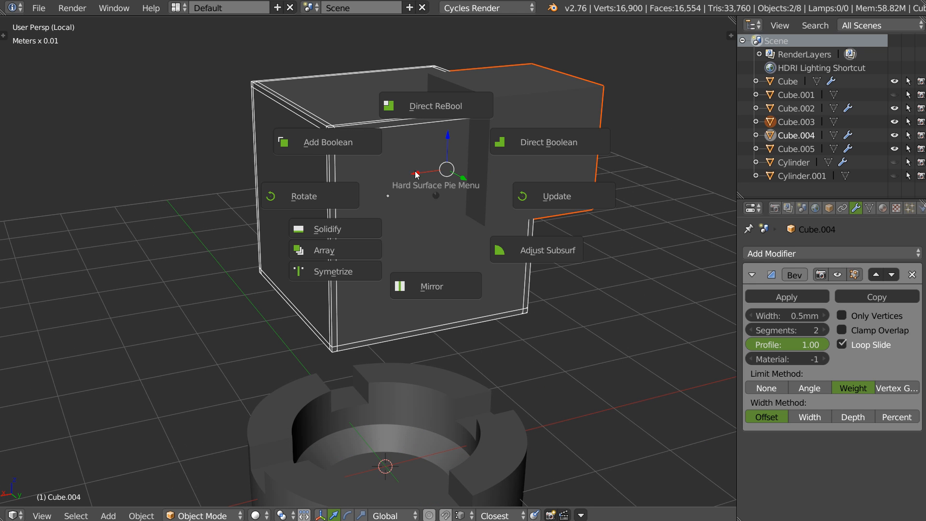
left_click(332, 144)
middle_click_drag(476, 161, 412, 169)
key("q")
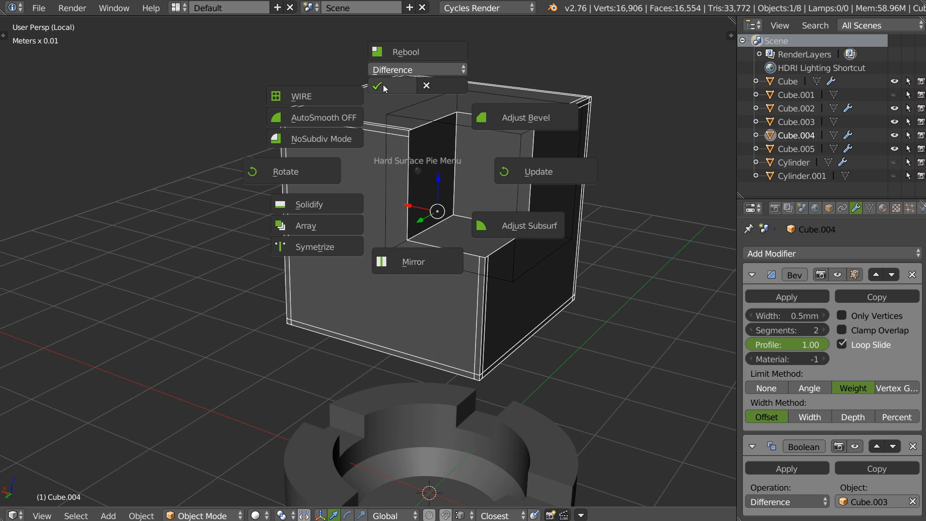
left_click(383, 85)
- Bevel the three inner edges of the notch in the mesh with 2 segments and an offset of about 0.042
middle_click_drag(386, 94, 430, 137)
middle_click_drag(476, 160, 453, 139)
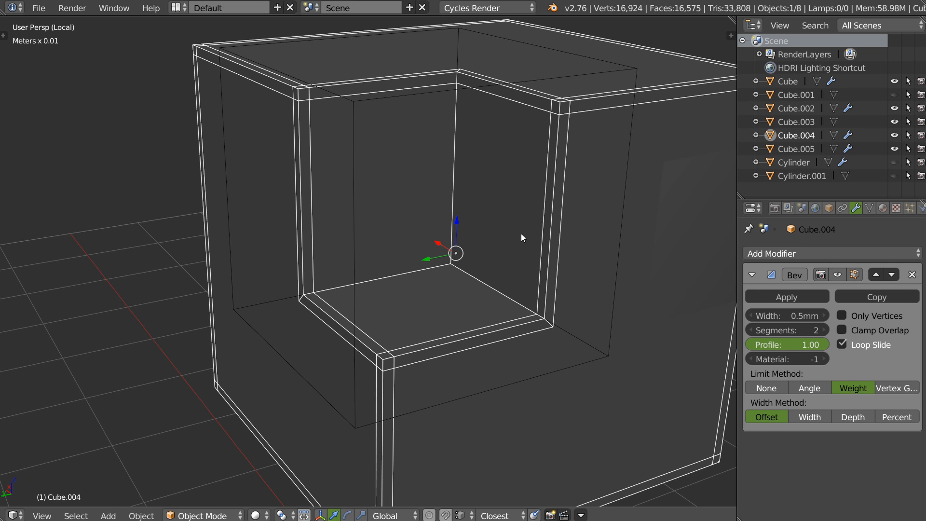
key("Tab")
right_click(418, 249)
right_click(475, 278, "shift")
key("Tab")
left_click(395, 230)
middle_click_drag(475, 262, 460, 244)
key("ctrl+b")
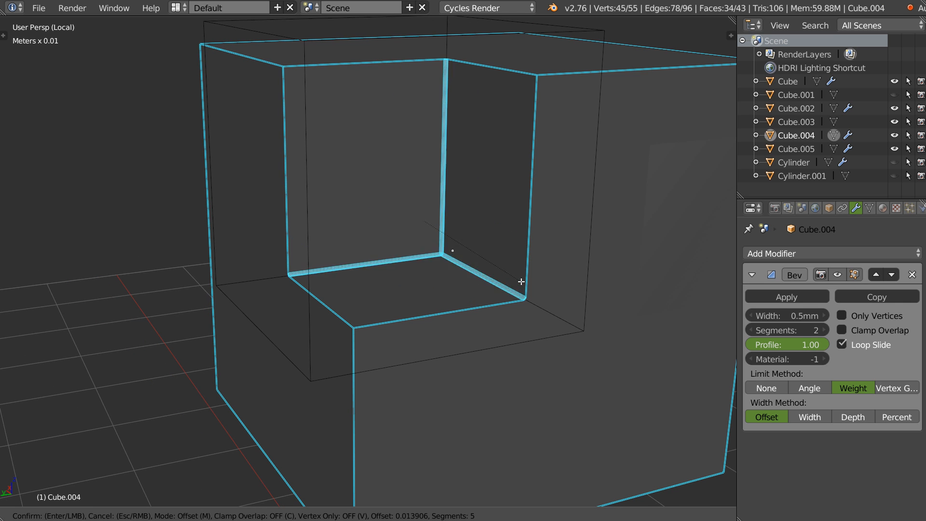
scroll(524, 283, "down", 4)
scroll(525, 285, "up", 1)
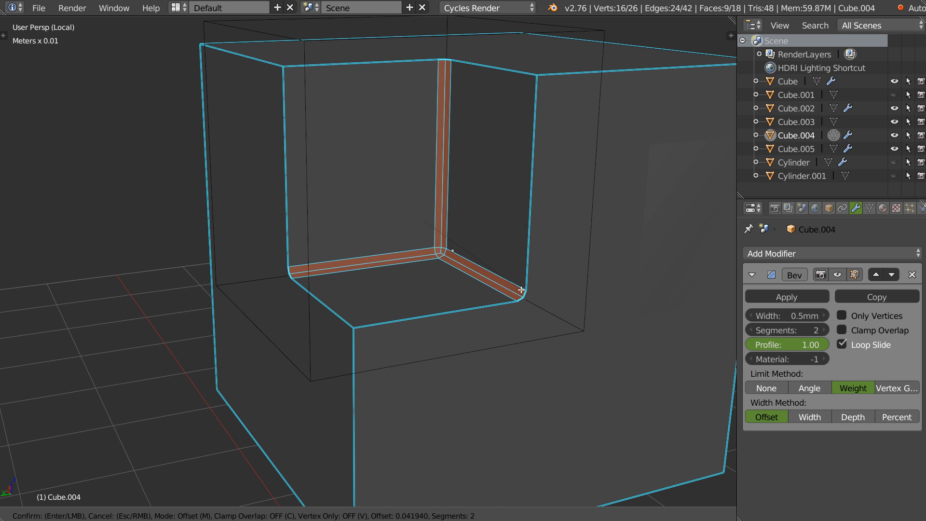
left_click(522, 288)
- Raise the profile of the inner edge bevel to square off its shape and return to Object Mode
key("F6")
left_click_drag(650, 273, 751, 272)
middle_click_drag(467, 325, 441, 288)
key("Tab")
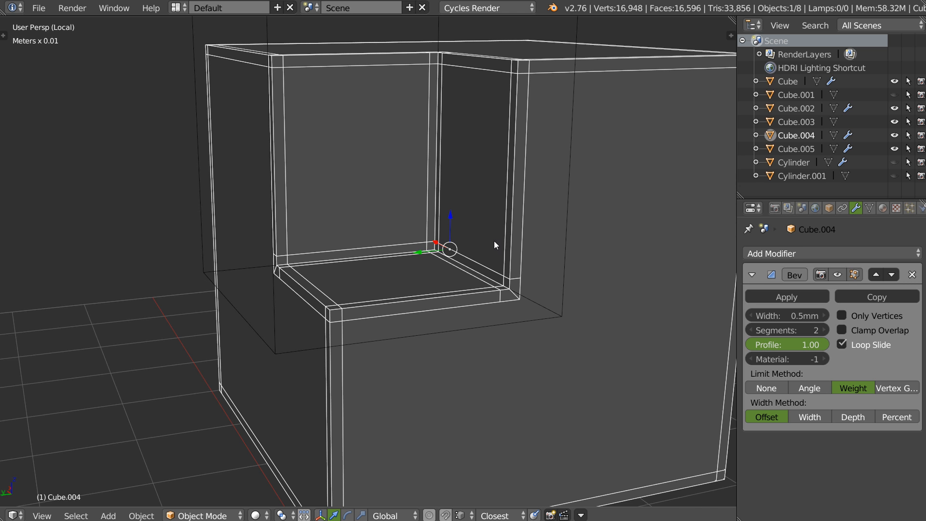
- Move the small wireframe cutter cube along the Y axis to the opposite upper corner of the notched cube
middle_click_drag(495, 248, 438, 291)
scroll(439, 291, "down", 5)
right_click(444, 200)
middle_click_drag(446, 204, 400, 188)
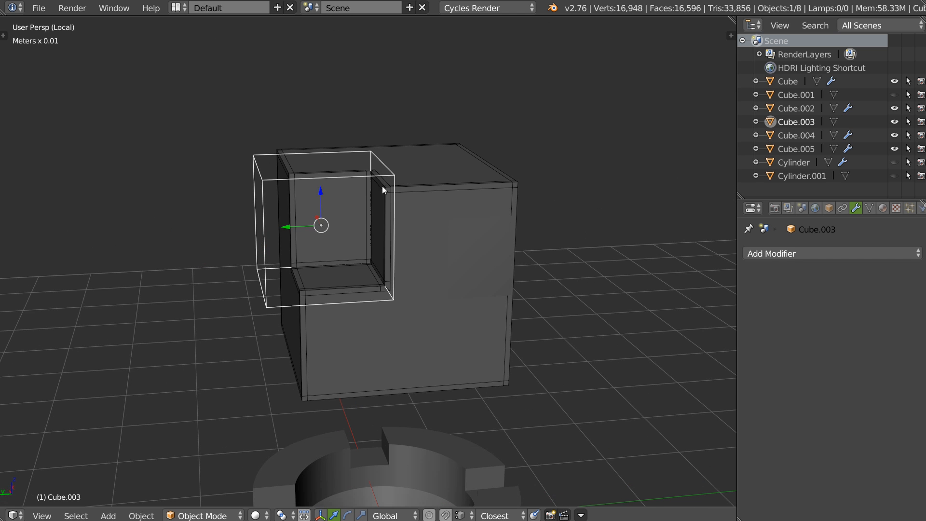
left_click_drag(295, 226, 475, 219)
- Add a bevel about 0.425 mm wide with 2 segments to the cutter cube and apply the modifier
key("q")
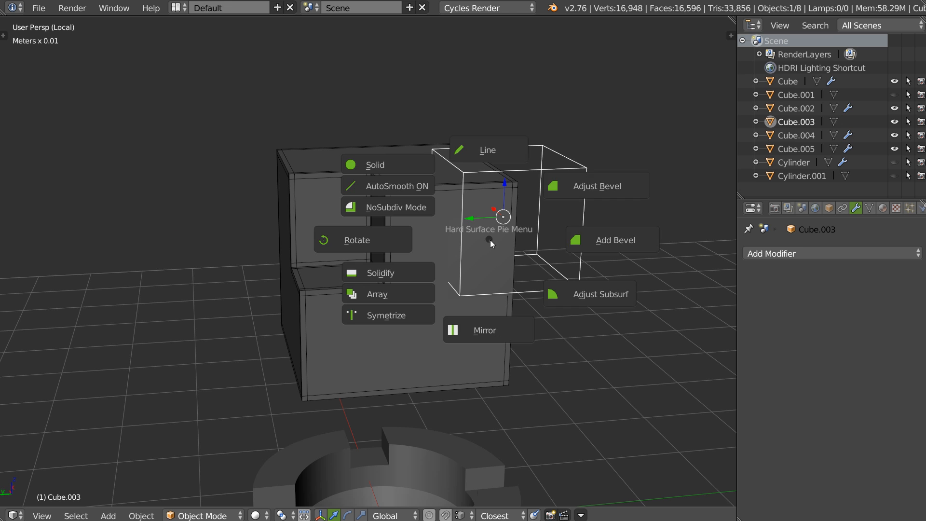
left_click(600, 186)
left_click(609, 189)
key("q")
left_click(641, 170)
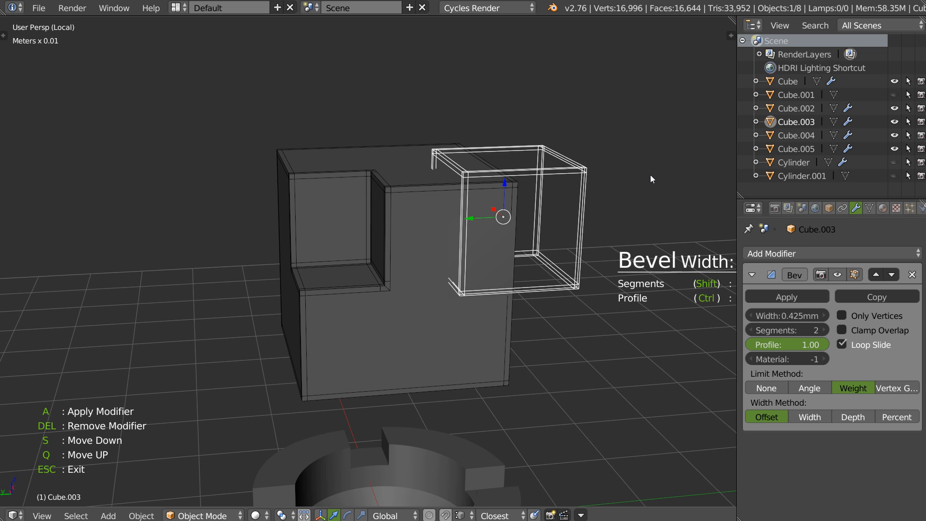
key("Delete")
- Cut the beveled cutter out of the notched cube with Direct Boolean
right_click(406, 259, "shift")
key("q")
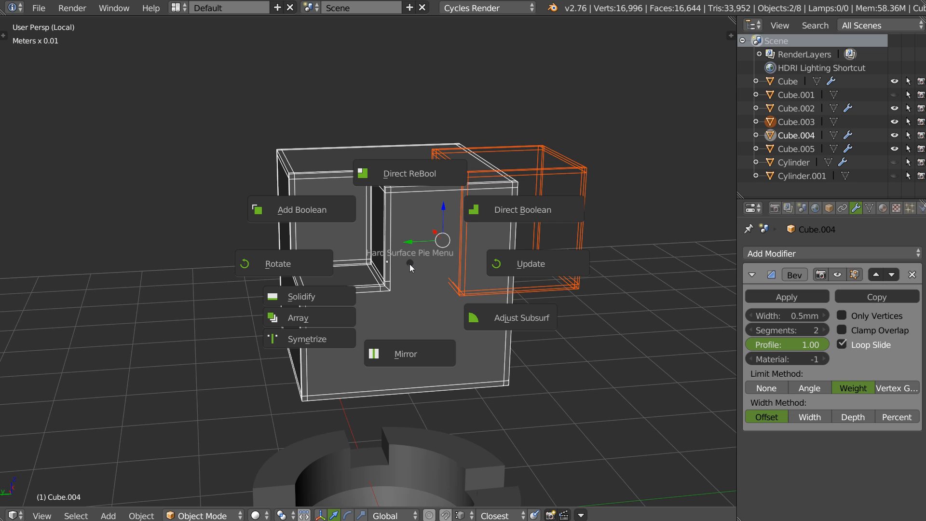
left_click(506, 212)
middle_click_drag(500, 213, 381, 245)
- Delete the leftover small cube piece inside the new notch and the wireframe cutter cube
right_click(393, 227)
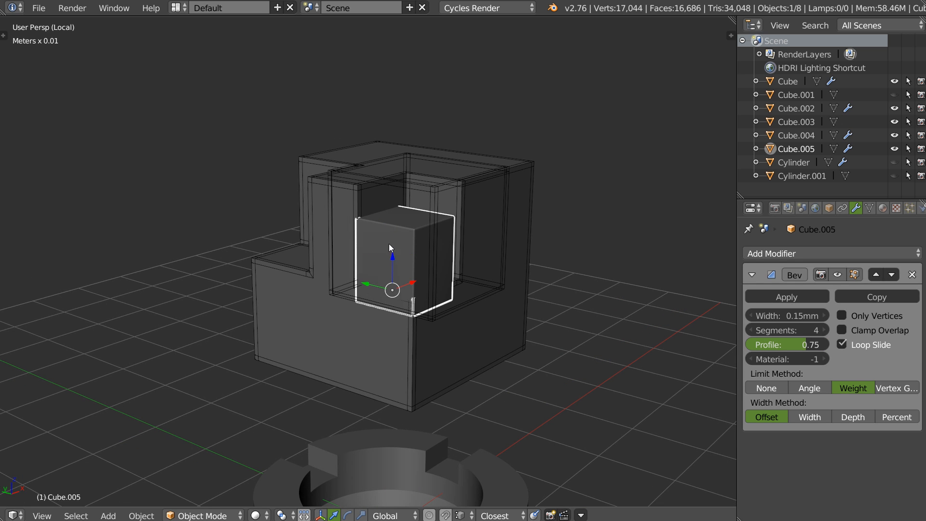
key("Delete")
scroll(366, 290, "up", 3)
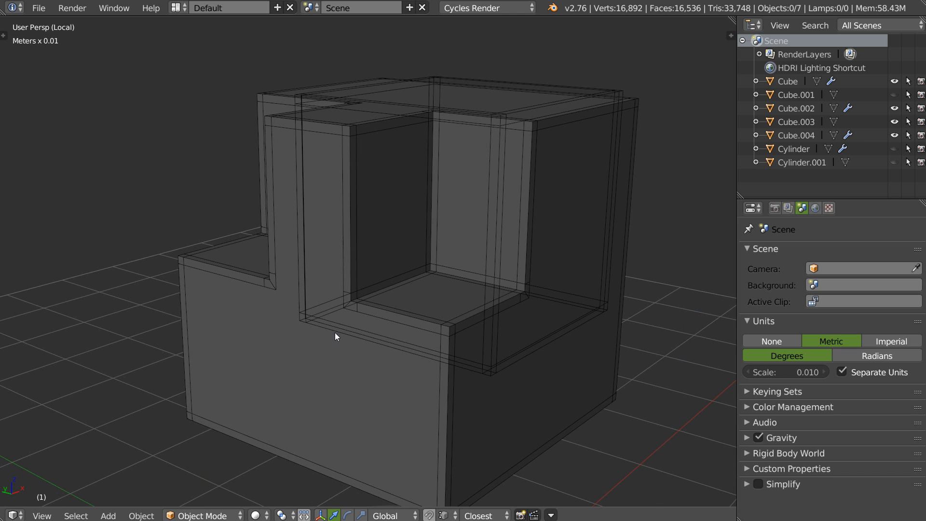
right_click(310, 319)
key("Delete")
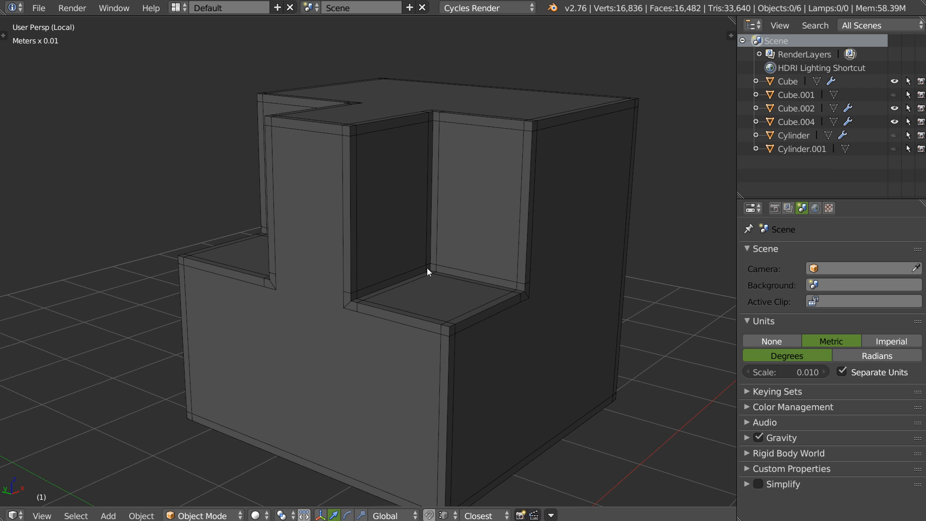
- Draw two parallel edges across the top face with the Line tool, connecting the inner corners of both notches
scroll(424, 251, "up", 2)
middle_click_drag(434, 242, 430, 194)
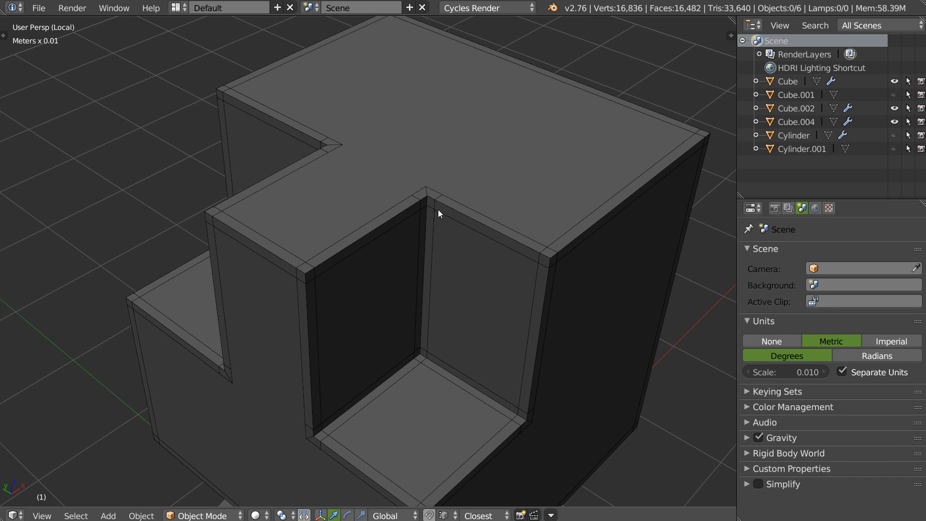
middle_click_drag(322, 306, 342, 290)
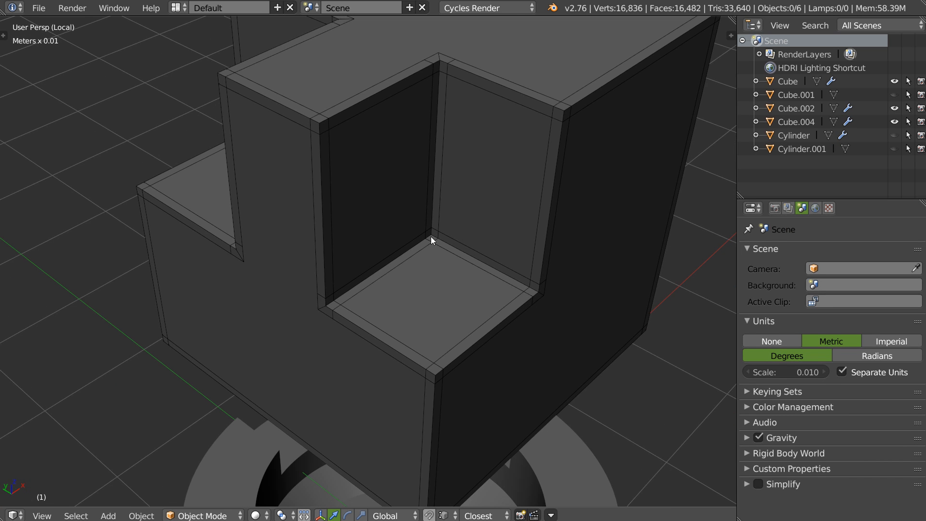
middle_click_drag(425, 192, 466, 202)
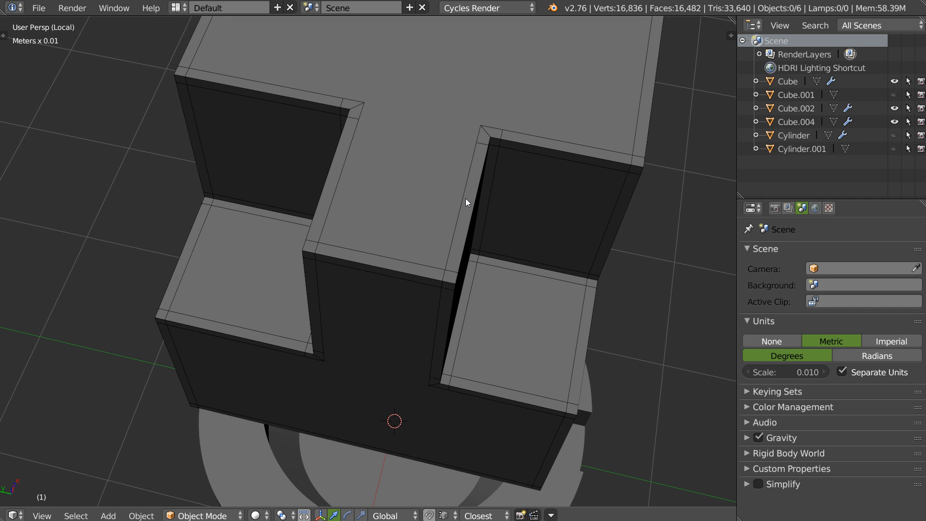
right_click(459, 173)
key("space")
left_click(468, 90)
left_click(348, 118)
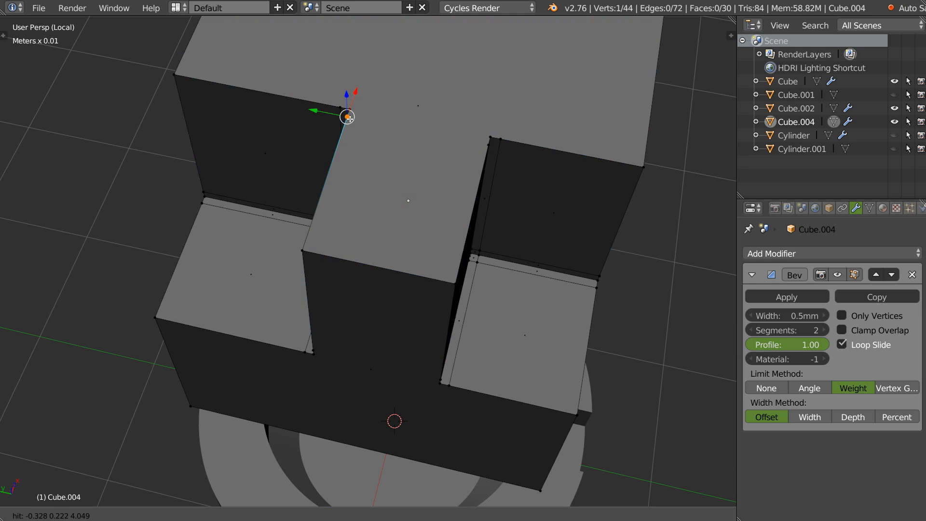
left_click(488, 144)
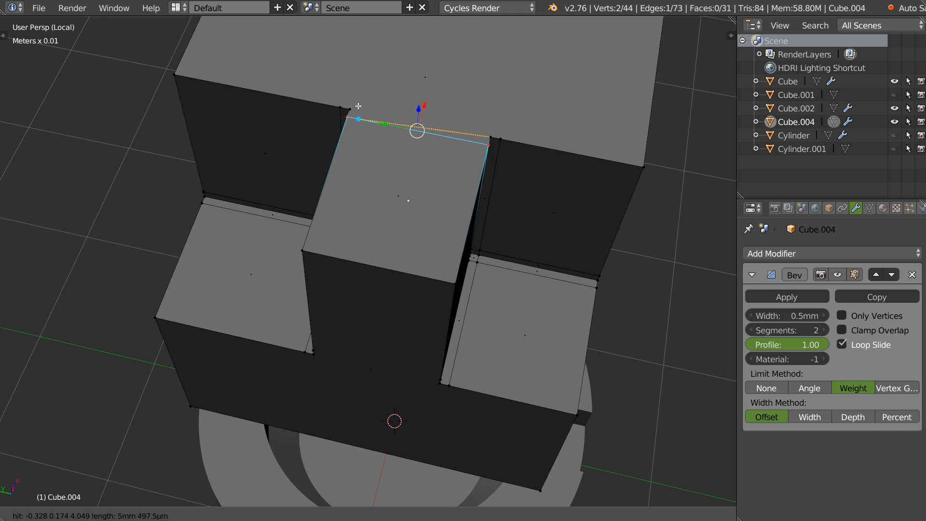
right_click(422, 169)
right_click(422, 168)
- Draw two parallel edges across the front face with the Line tool, linking the lower corners of both notches
middle_click_drag(386, 137, 479, 148)
key("space")
left_click(470, 128)
left_click(409, 208)
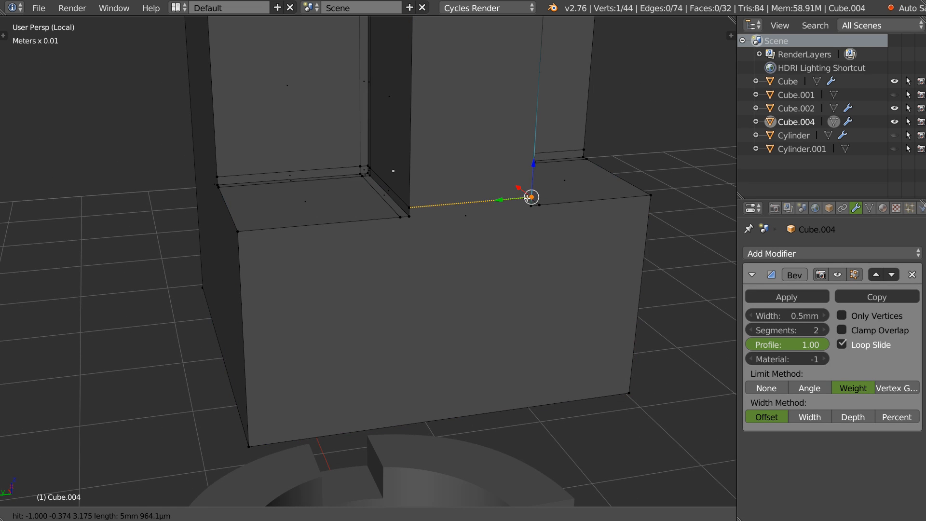
left_click(410, 216)
right_click(409, 217)
- Draw two vertical edges with the Line tool from both notches' lower outer corners down to the front face's bottom edge
left_click(399, 218)
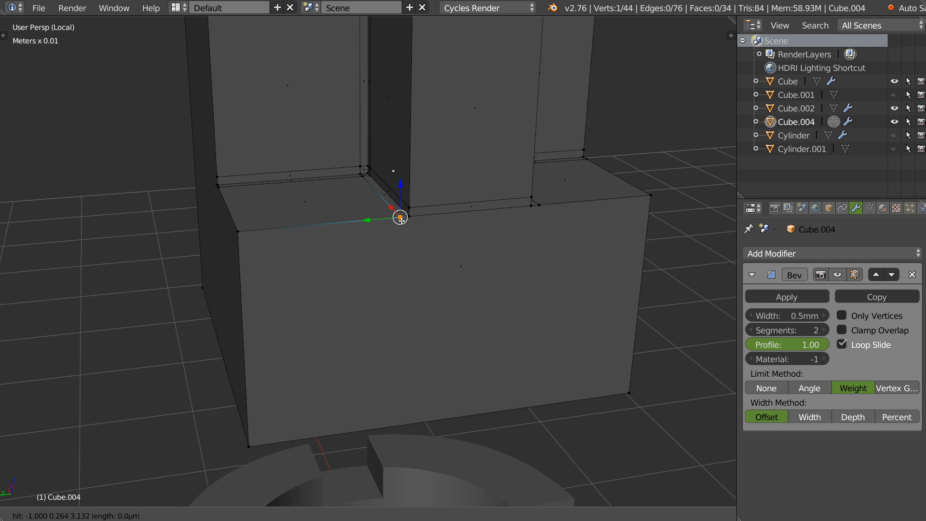
left_click(396, 424)
right_click(396, 425)
left_click(538, 205)
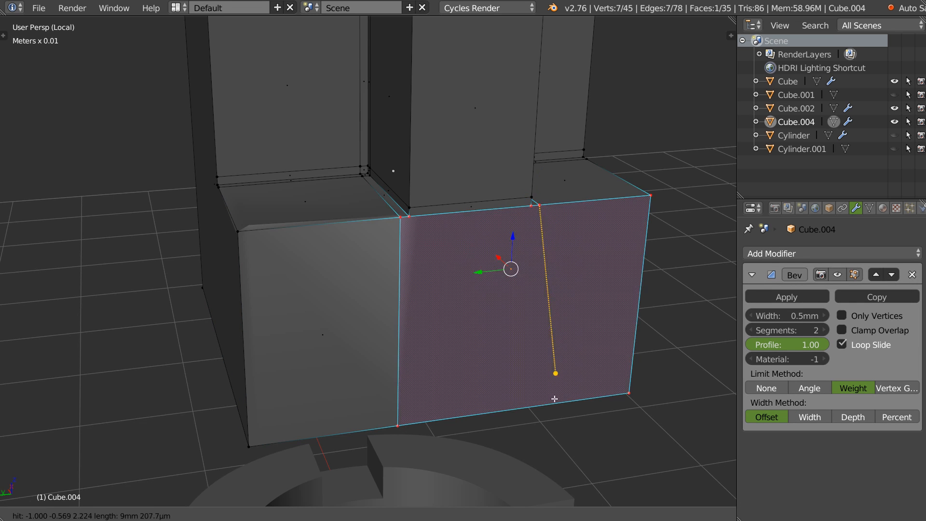
left_click(526, 407)
right_click(531, 376)
- Draw a vertical edge from the second notch's lower inner corner to the bottom edge, undoing the first attempt and redrawing it
left_click(530, 207)
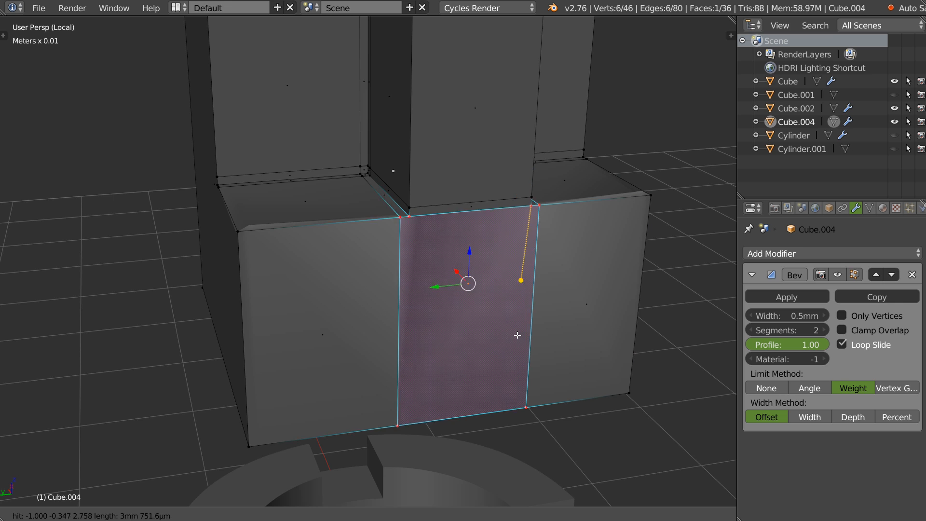
left_click(515, 407)
key("ctrl+z")
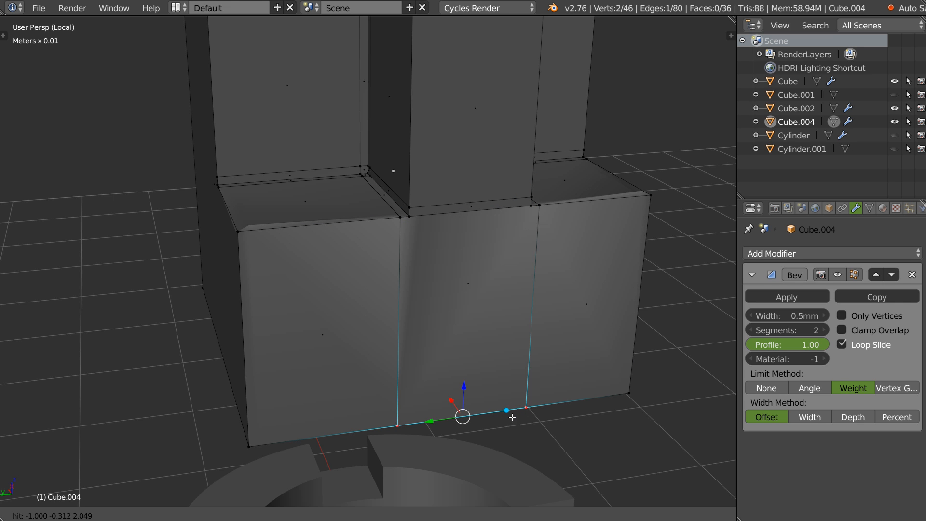
left_click(529, 209)
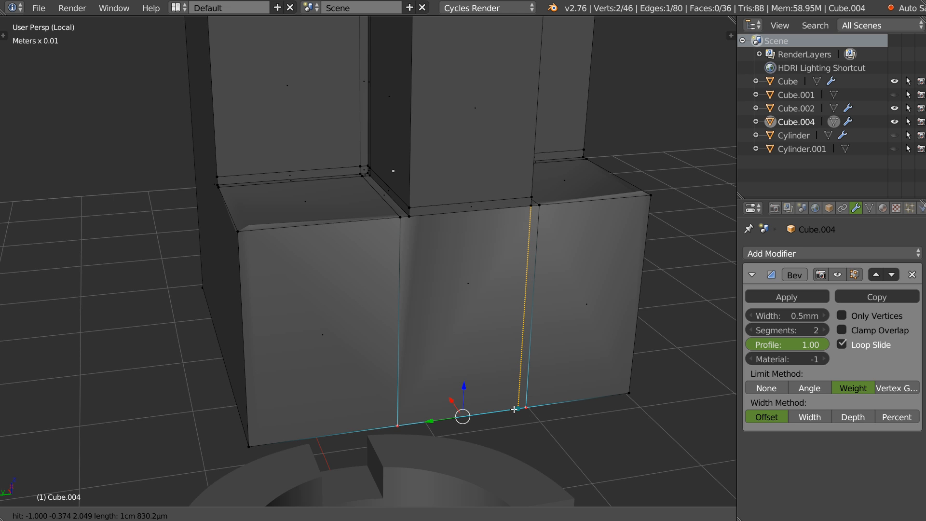
left_click(514, 409)
key("Return")
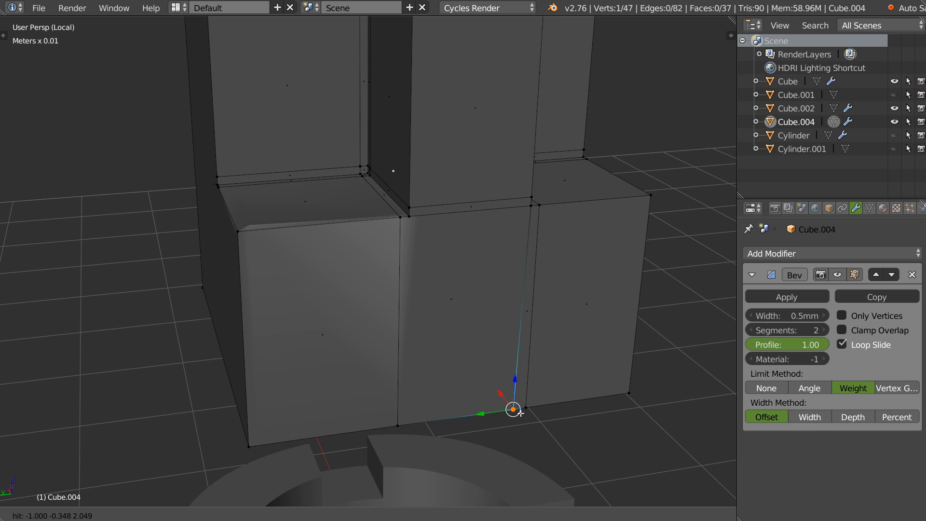
- Draw the matching vertical edge from the first notch's lower inner corner to the bottom edge and exit the Line tool
middle_click_drag(513, 407, 496, 380)
right_click(407, 215)
right_click(400, 260)
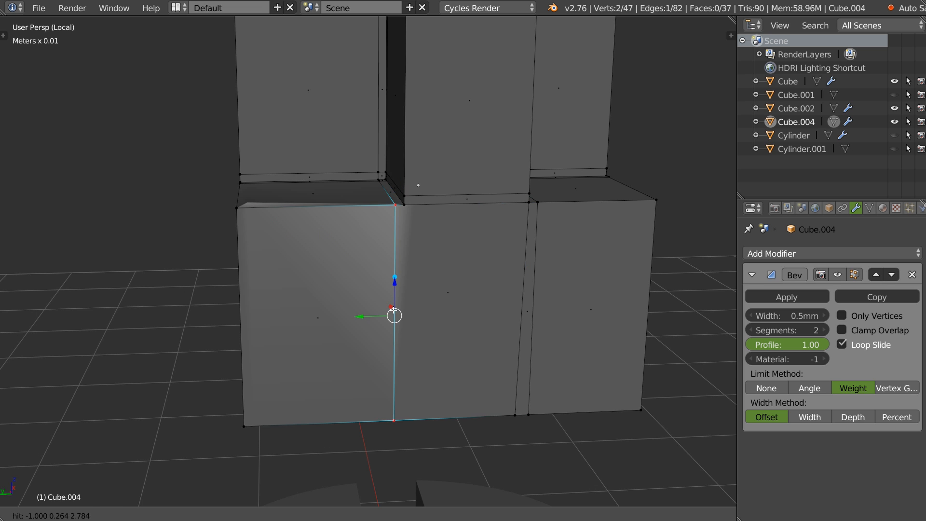
scroll(402, 260, "up", 3)
middle_click_drag(427, 300, 404, 209, "shift")
scroll(404, 209, "up", 1)
left_click(399, 75)
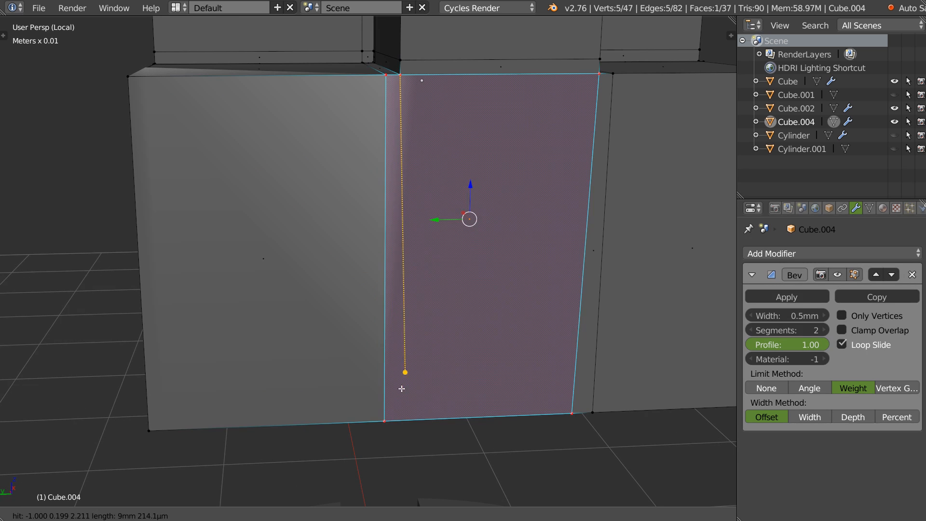
left_click(396, 419)
middle_click_drag(515, 338, 438, 359, "shift")
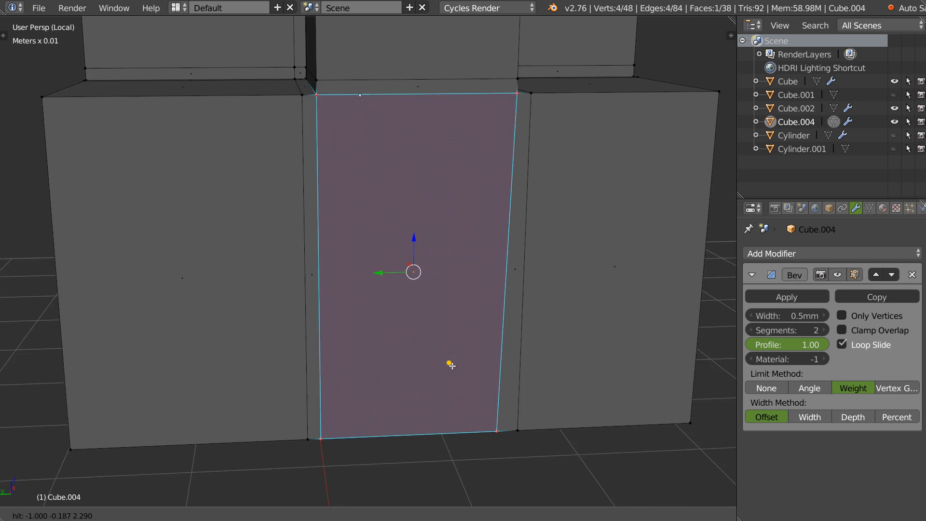
key("Escape")
- Turn on snapping and move the slanted inner edge's bottom vertex along Y to align with the notch corner above it
key("Tab")
key("Tab")
right_click(496, 431)
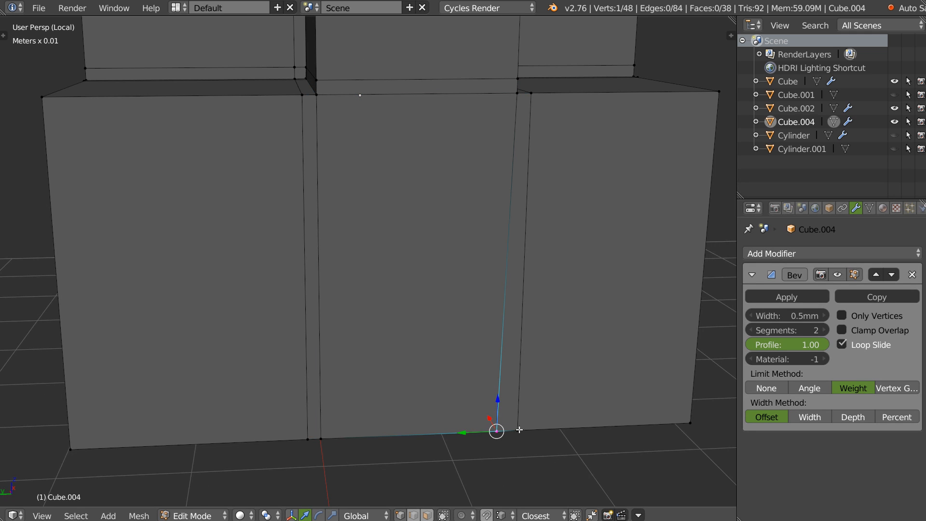
key("ctrl+shift+Tab")
left_click(394, 423)
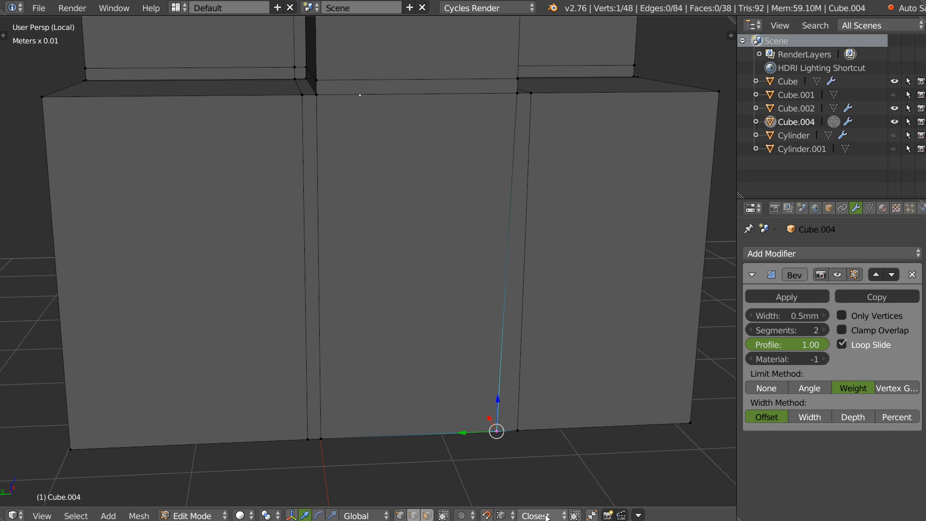
left_click_drag(462, 431, 516, 102)
key("Tab")
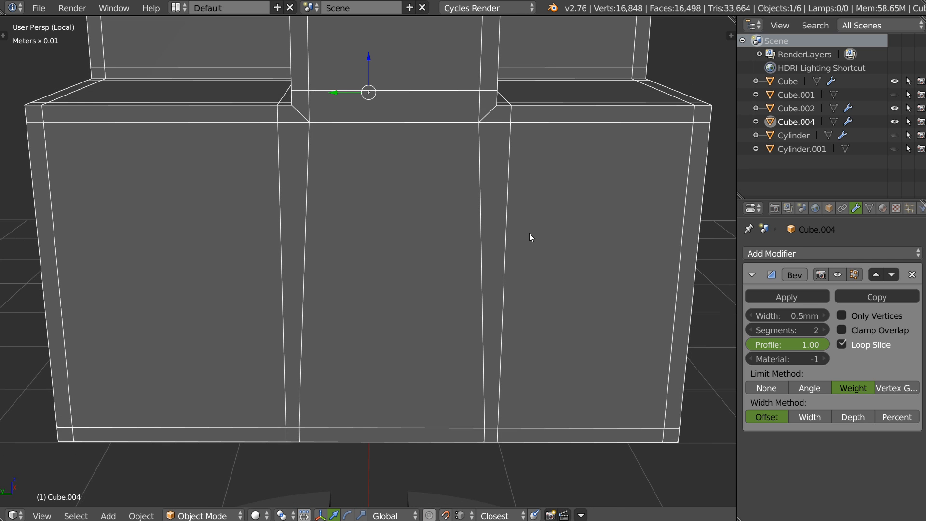
- Align the remaining bottom vertices of the vertical edges along Y with their notch corners and turn snapping off
key("Tab")
left_click_drag(443, 442, 430, 441)
right_click(305, 441)
left_click_drag(273, 441, 285, 442)
key("Tab")
left_click(427, 331)
- Examine the edge flow around both notches and across the front face of the cube from several sides
scroll(474, 309, "down", 2)
middle_click_drag(473, 309, 440, 328)
middle_click_drag(497, 310, 482, 306)
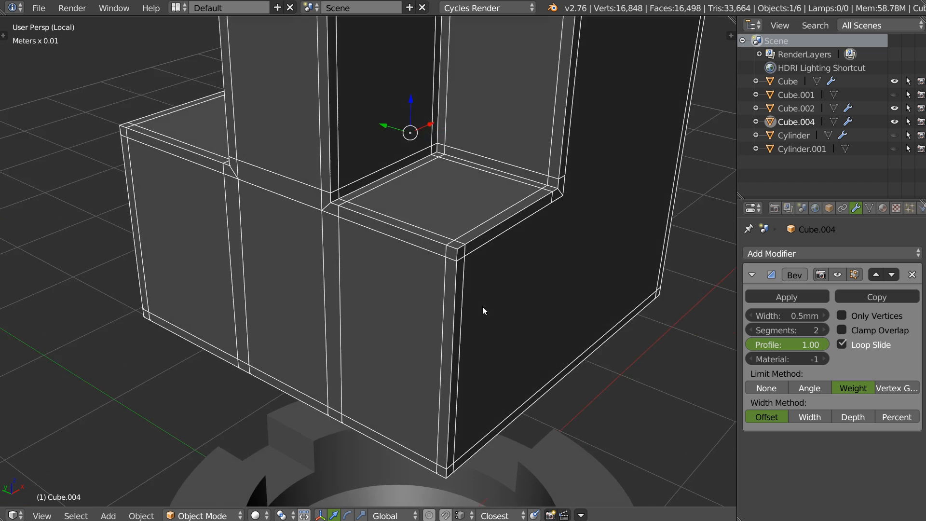
middle_click_drag(462, 214, 473, 356, "shift")
middle_click_drag(471, 286, 483, 315)
middle_click_drag(409, 251, 519, 243)
scroll(501, 248, "down", 2)
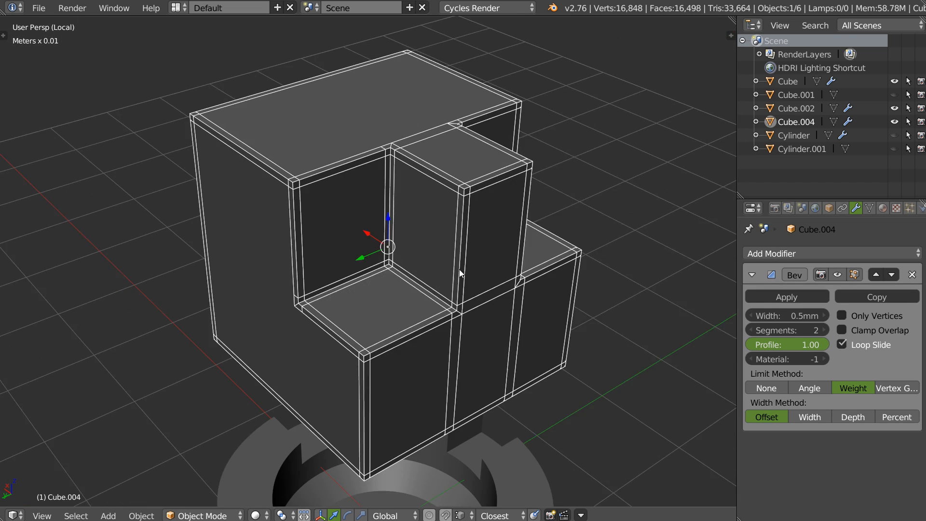
middle_click_drag(461, 270, 473, 257, "shift")
- Add a new cube and raise it along Z to the height of the notched cube
key("space")
right_click(467, 259)
right_click(508, 273)
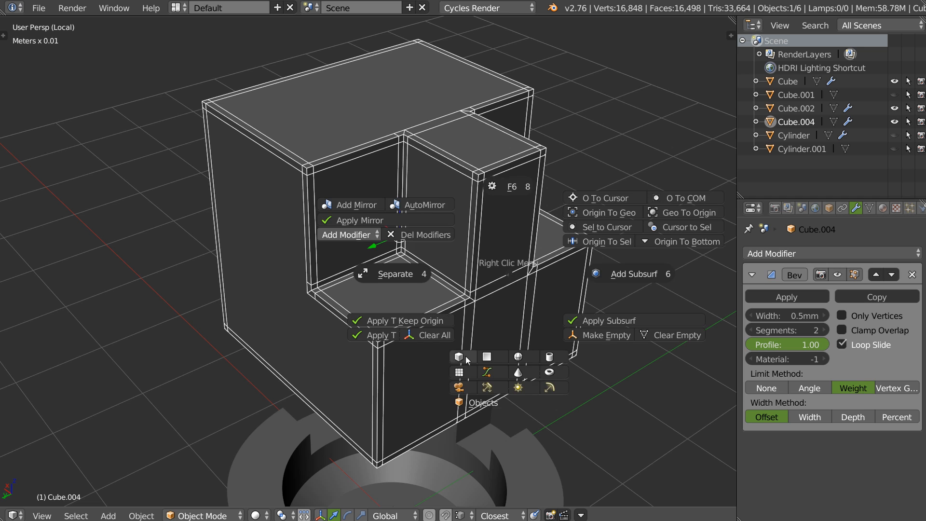
left_click(468, 361)
scroll(579, 270, "down", 3)
middle_click_drag(406, 398, 412, 344, "shift")
left_click_drag(389, 341, 404, 103)
- Scale the new cube down and shift it sideways so it overlaps an uncut upper corner of the notched cube
middle_click_drag(395, 144, 515, 204, "shift")
key("s")
left_click(471, 210)
left_click_drag(352, 211, 263, 221)
- Bevel the small cutter cube with the Hard Surface bevel tool and apply the modifier
key("space")
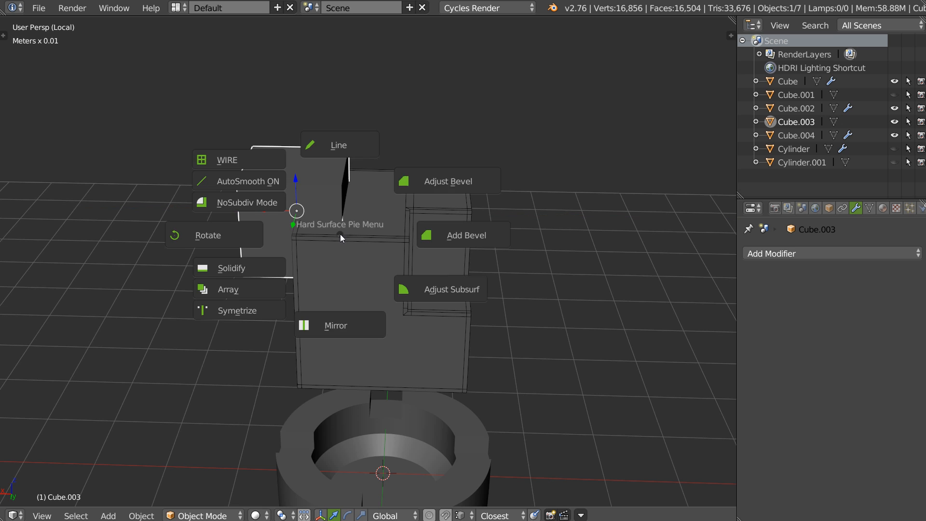
left_click(442, 182)
left_click(455, 183)
key("space")
left_click(522, 146)
key("Delete")
- Split the notched cube with the beveled cutter using Direct ReBool and delete the leftover cutter cube
middle_click_drag(406, 179, 406, 230)
left_click(407, 230, "shift")
key("space")
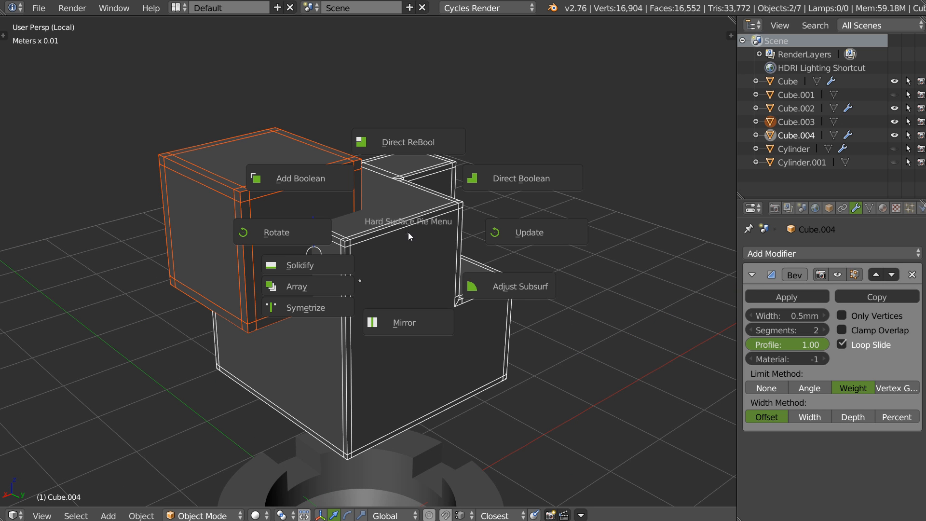
left_click(415, 140)
middle_click_drag(406, 146, 406, 229)
key("x")
scroll(386, 197, "up", 1)
left_click(404, 199)
- Move the separated block out of the new notch and check the topology of both parts
right_click(482, 221)
left_click(567, 155)
middle_click_drag(381, 259, 411, 261)
right_click(575, 201)
middle_click_drag(510, 230, 493, 290)
key("Tab")
key("Tab")
left_click(447, 167)
middle_click_drag(415, 263, 338, 238)
- Select the edge loops around the separated block in Edit Mode to check its beveled borders
right_click(290, 261)
key("Tab")
left_click(239, 261)
middle_click_drag(250, 263, 354, 275)
right_click(245, 312, "alt+shift")
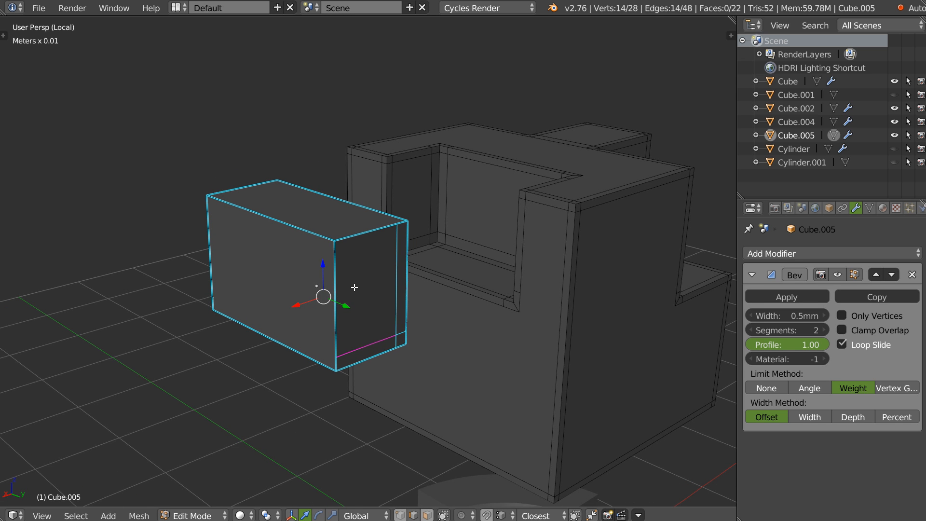
key("Tab")
middle_click_drag(381, 233, 377, 253)
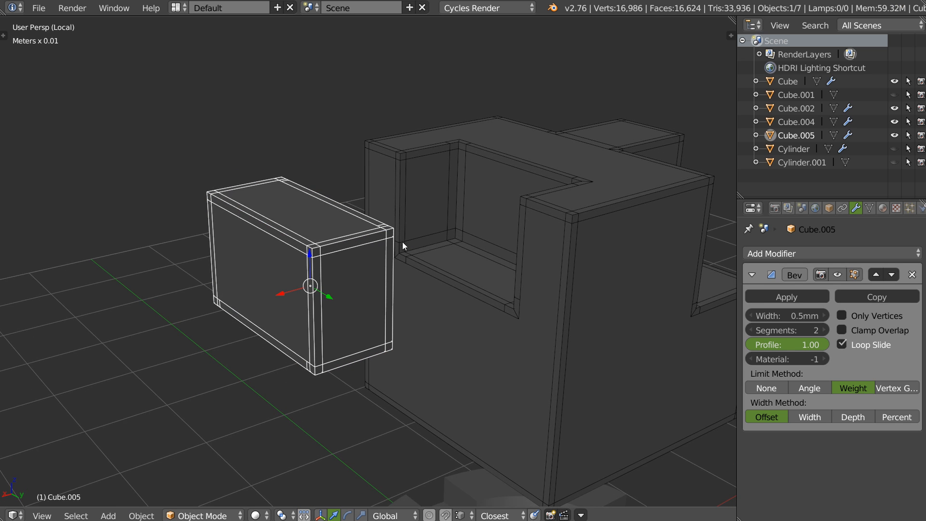
- Delete the separated block and the notched cube
scroll(482, 252, "down", 2)
middle_click_drag(477, 268, 452, 245, "shift")
key("x")
left_click(452, 245)
right_click(470, 257)
key("x")
left_click(473, 262)
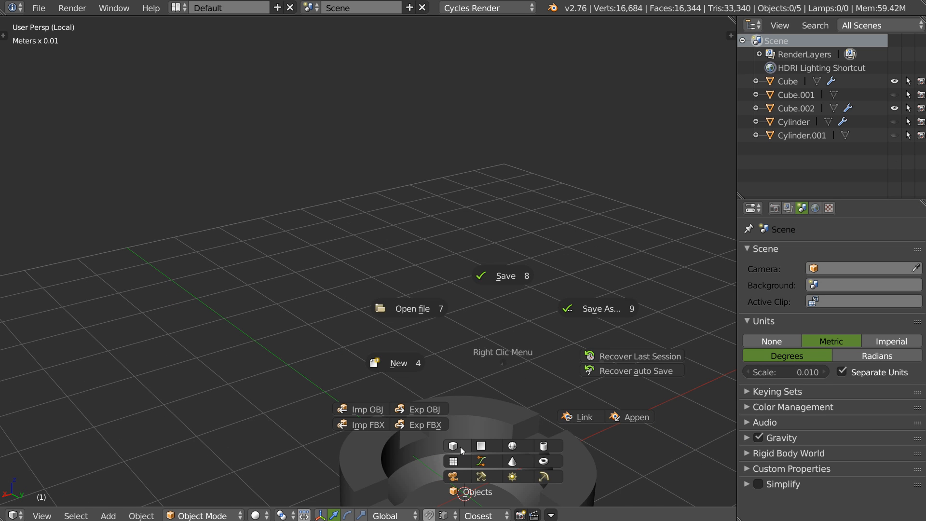
- Add a fresh cube, raise it above the cylinder and give it a bevel with Add Bevel
right_click(473, 420)
key("KP_Decimal")
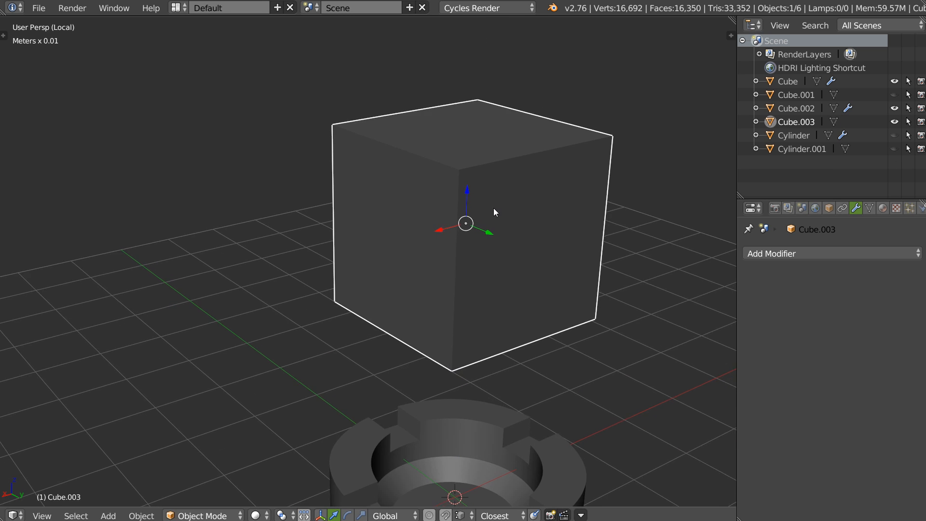
key("q")
left_click(599, 227)
middle_click_drag(483, 227, 507, 239)
- Add a second cube, raise it, scale it down and shift it to overlap the large cube's upper corner
right_click(497, 339)
left_click(448, 422)
left_click_drag(441, 450, 452, 126)
middle_click_drag(453, 127, 543, 142)
key("s")
left_click(490, 144)
left_click_drag(399, 135, 310, 138)
middle_click_drag(309, 138, 435, 218)
- Bevel the second cube with Adjust Bevel and apply the modifier
key("q")
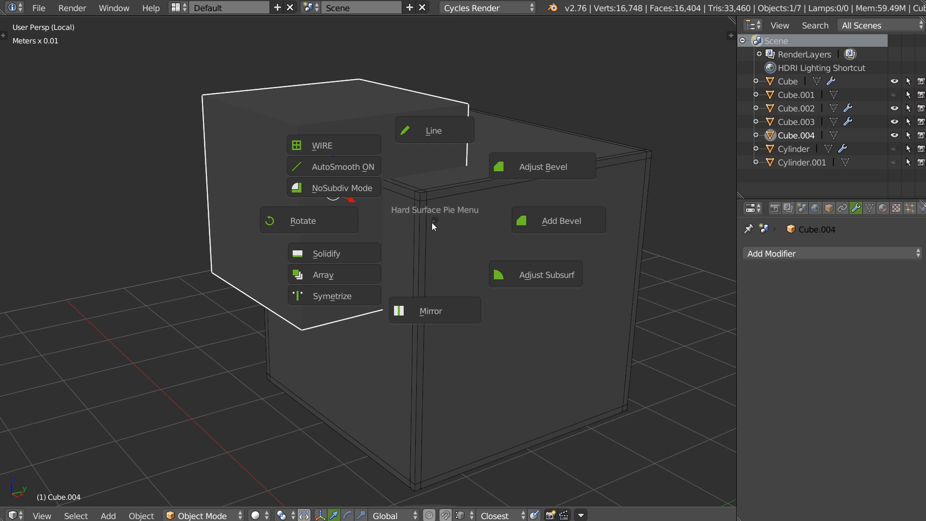
left_click(555, 166)
key("Escape")
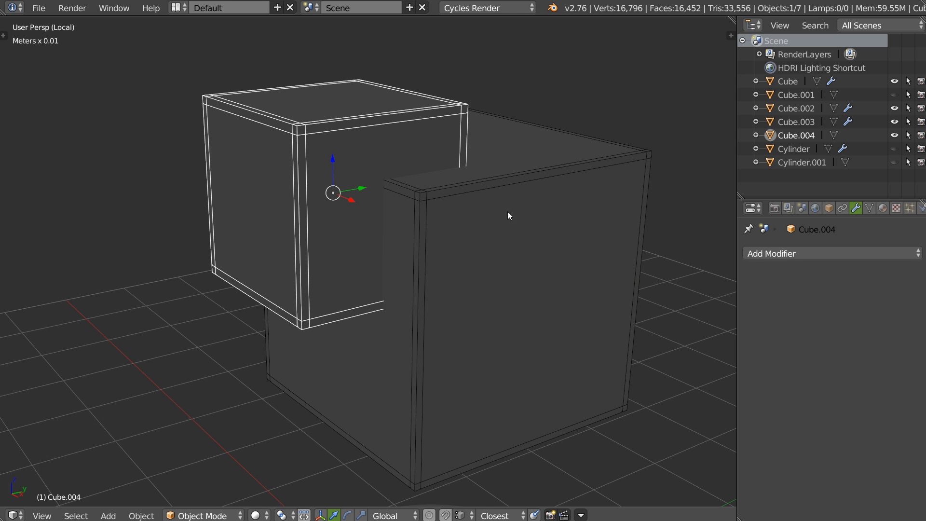
- Split the large cube with the small beveled cube using Direct ReBool and delete the wireframe cutter
right_click(515, 222, "shift")
key("q")
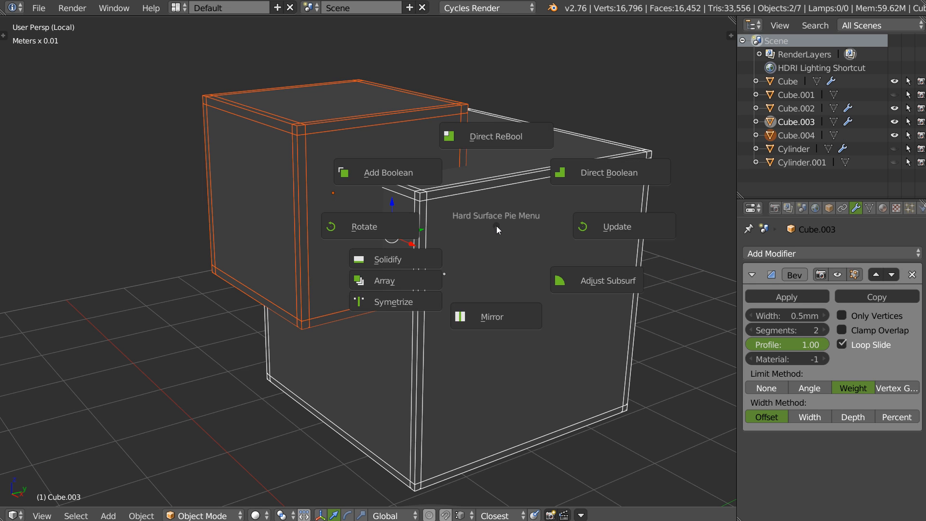
left_click(507, 134)
right_click(453, 108)
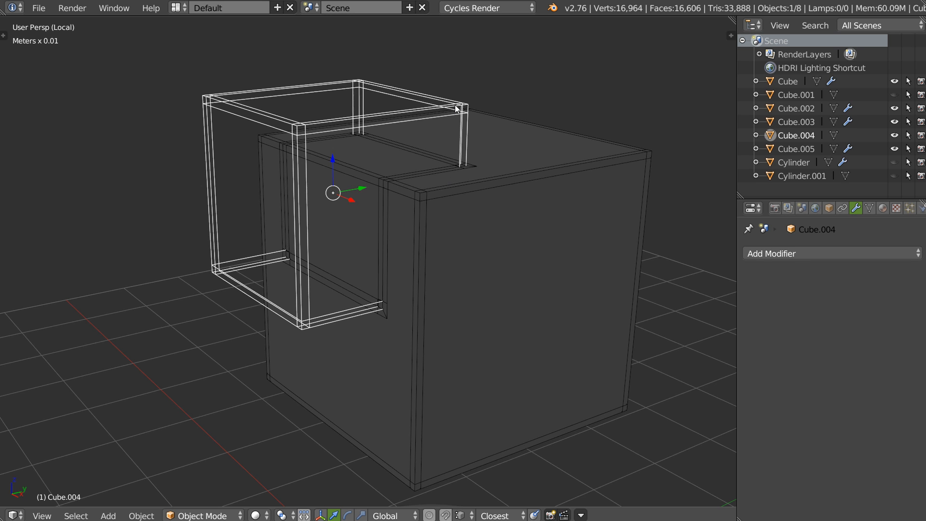
key("Delete")
- Select the separated corner piece and move it along Y away from the large cube
right_click(383, 200)
middle_click_drag(383, 200, 361, 194)
right_click(476, 233)
left_click(554, 166)
left_click_drag(431, 233, 256, 271)
- Examine the bevel edges on the separated piece and around the large cube's notch from several angles
middle_click_drag(256, 271, 326, 274)
scroll(351, 184, "up", 5)
middle_click_drag(351, 186, 355, 233)
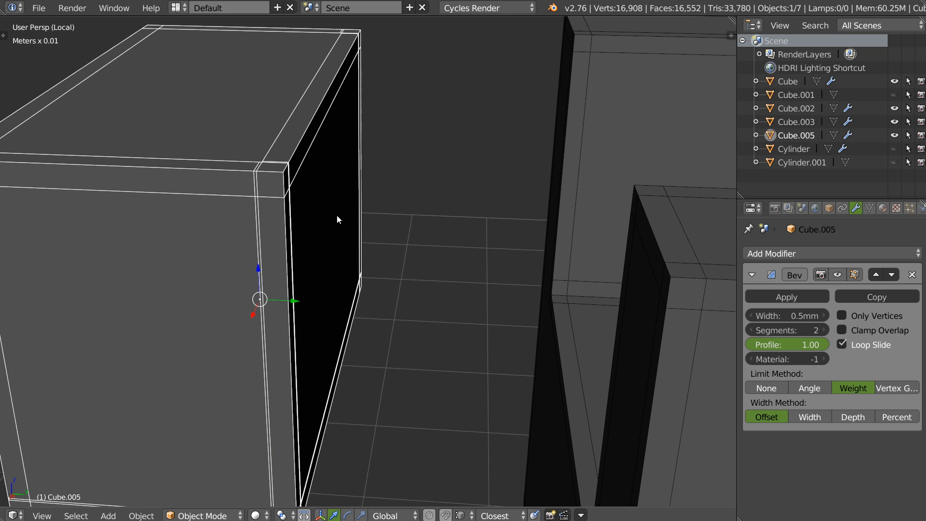
scroll(368, 184, "down", 3)
middle_click_drag(422, 188, 403, 175)
right_click(521, 232)
middle_click_drag(496, 231, 639, 222)
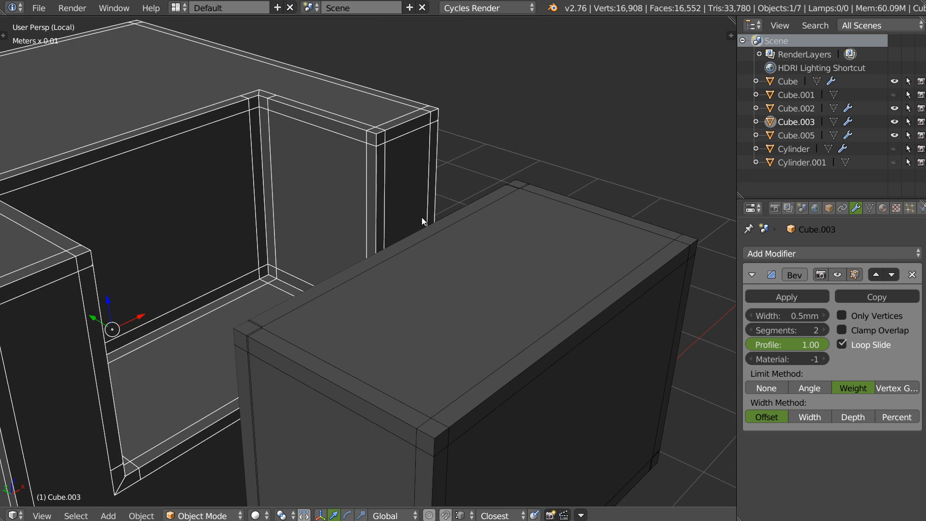
middle_click_drag(358, 186, 455, 195, "shift")
middle_click_drag(505, 219, 337, 234)
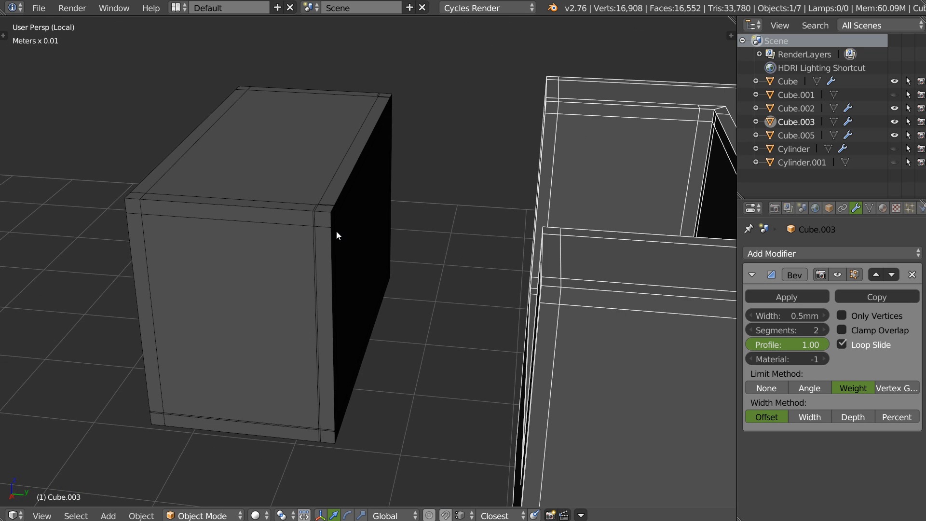
scroll(436, 206, "down", 4)
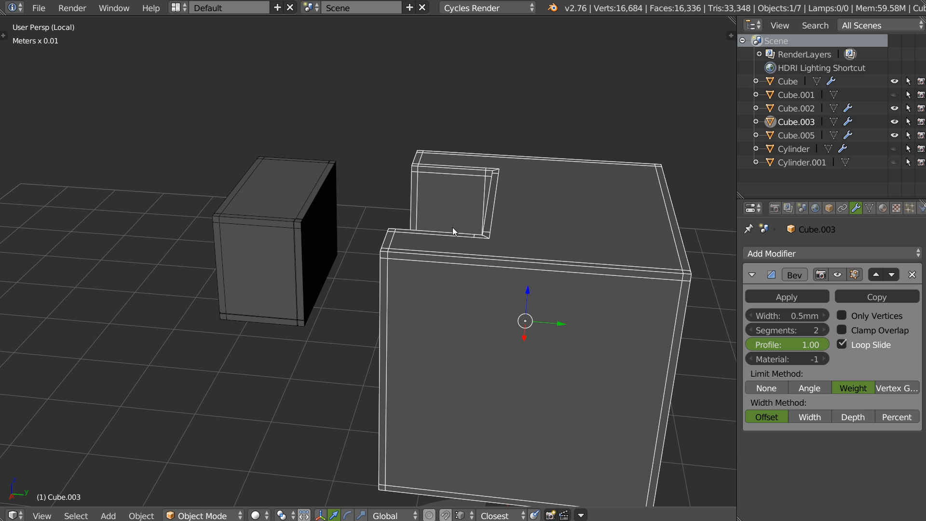
- Delete the corner piece and the large notched cube
right_click(324, 237)
middle_click_drag(375, 241, 431, 195)
key("x")
left_click(410, 250)
right_click(431, 246)
key("x")
left_click(465, 250)
- Add a new cube, raise it along Z above the cylinder and bevel it with Add Bevel
scroll(453, 244, "down", 2)
right_click(469, 247)
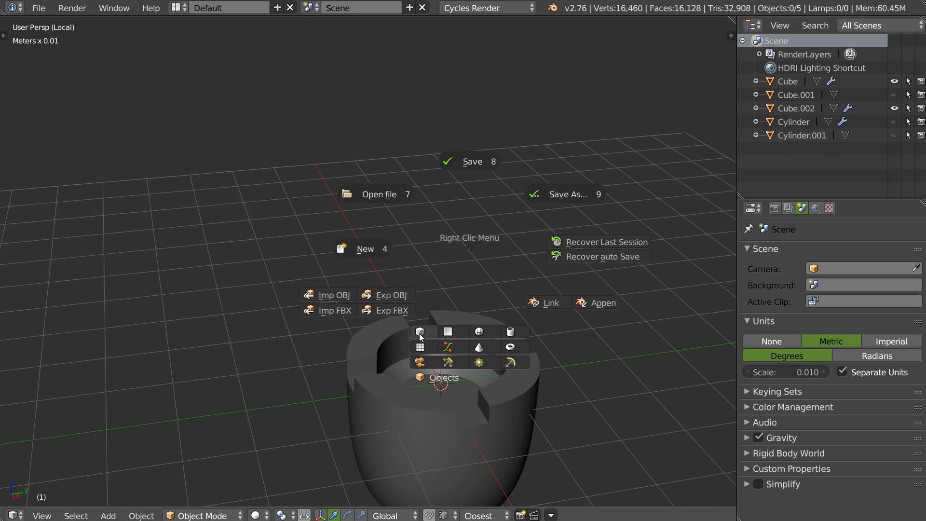
left_click(421, 332)
key("g")
key("z")
left_click(462, 174)
middle_click_drag(462, 174, 475, 188)
key("q")
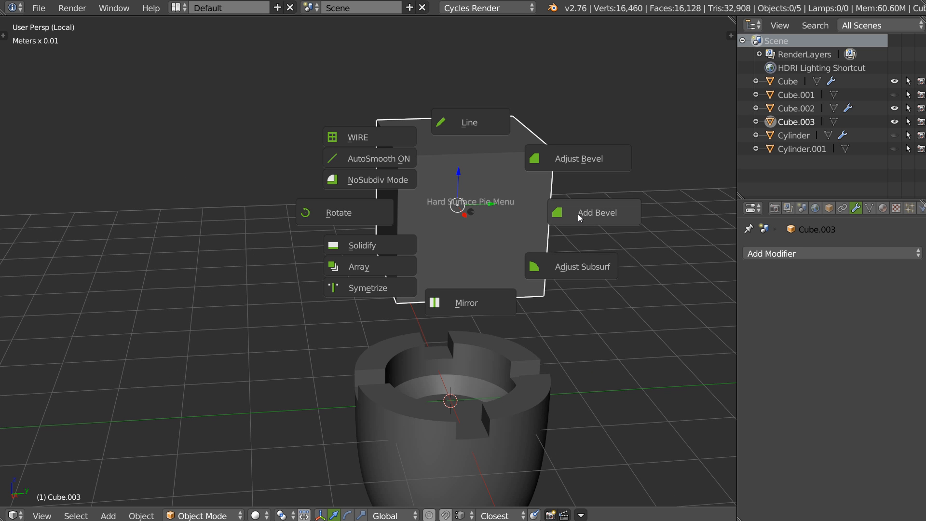
left_click(584, 217)
- Duplicate the beveled cube upward, scale the copy down and move it about 10 mm along negative Y over the corner
middle_click_drag(517, 129, 453, 195)
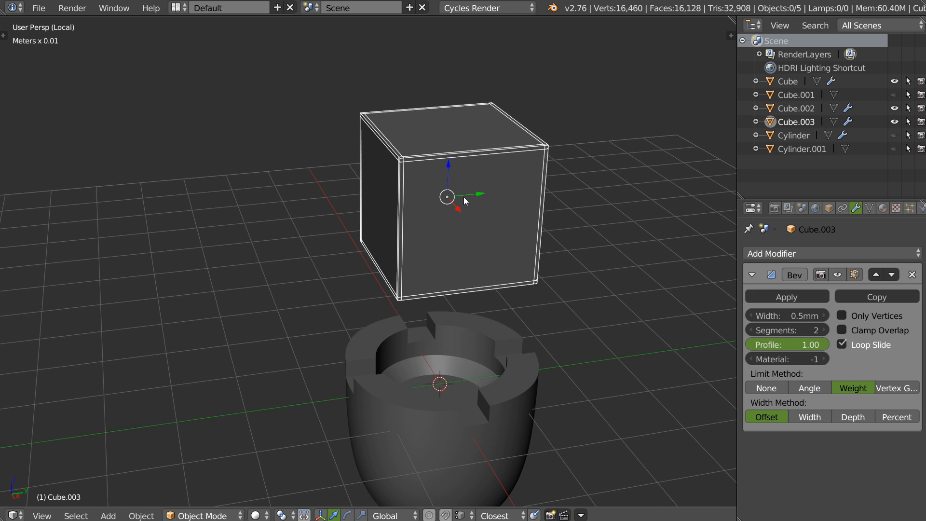
key("shift+d")
key("z")
left_click(478, 147)
key("s")
left_click(482, 147)
key("g")
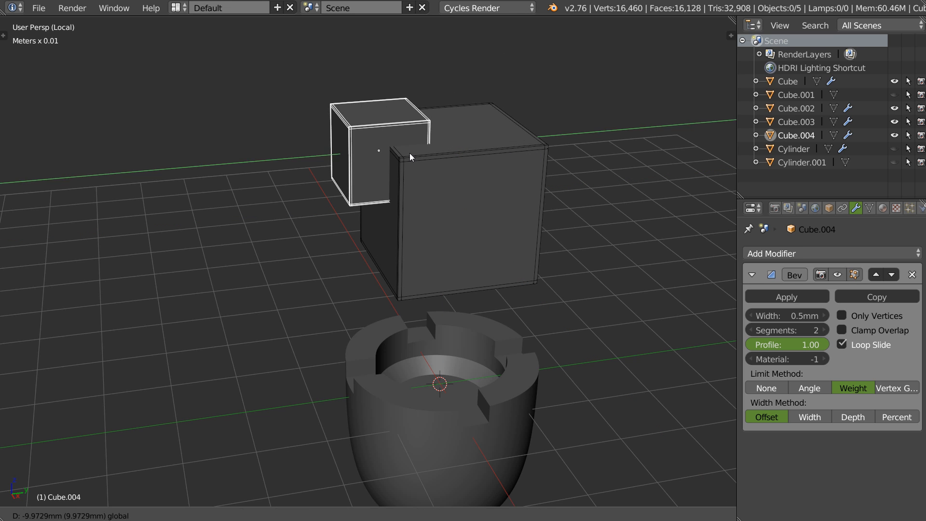
left_click(410, 153)
right_click(426, 176)
- Apply the bevel modifier on the small cube overlapping the large cube's corner
scroll(405, 176, "up", 3)
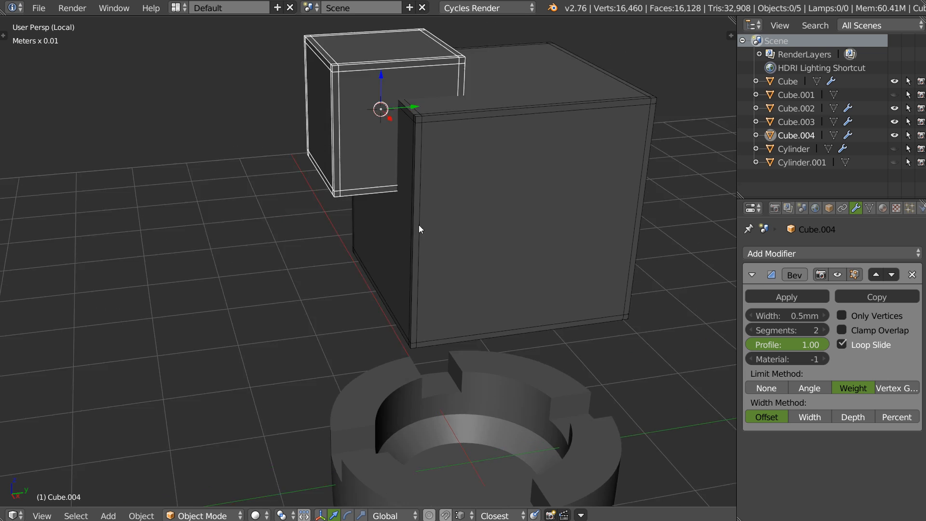
middle_click_drag(435, 141, 414, 208, "shift")
key("space")
left_click(504, 156)
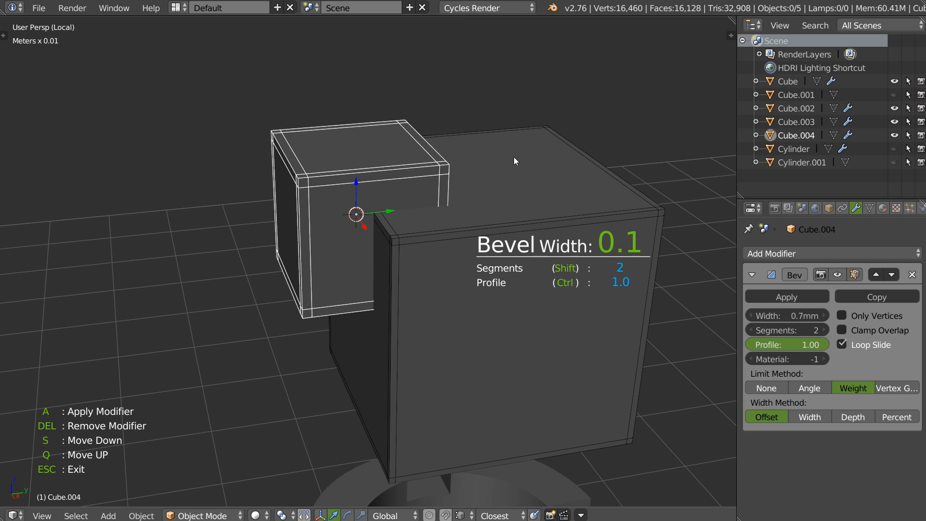
key("a")
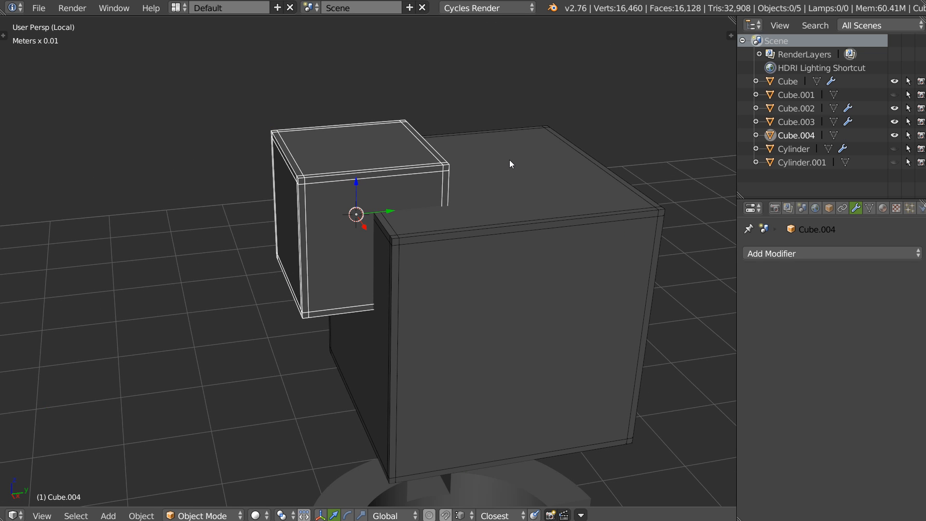
- Split the large beveled cube with the small cube using Direct ReBool and delete the cutter cube
middle_click_drag(443, 213, 487, 222)
right_click(488, 225, "shift")
key("q")
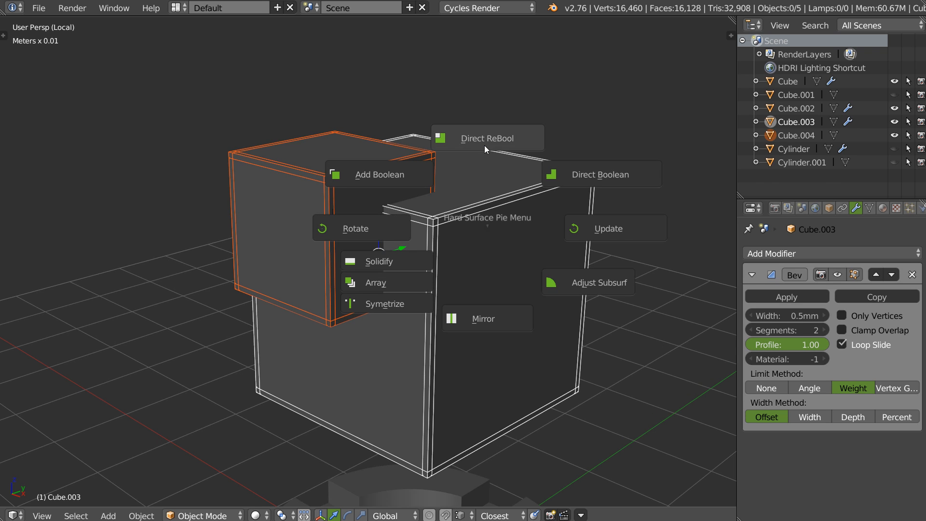
left_click(487, 138)
right_click(433, 157)
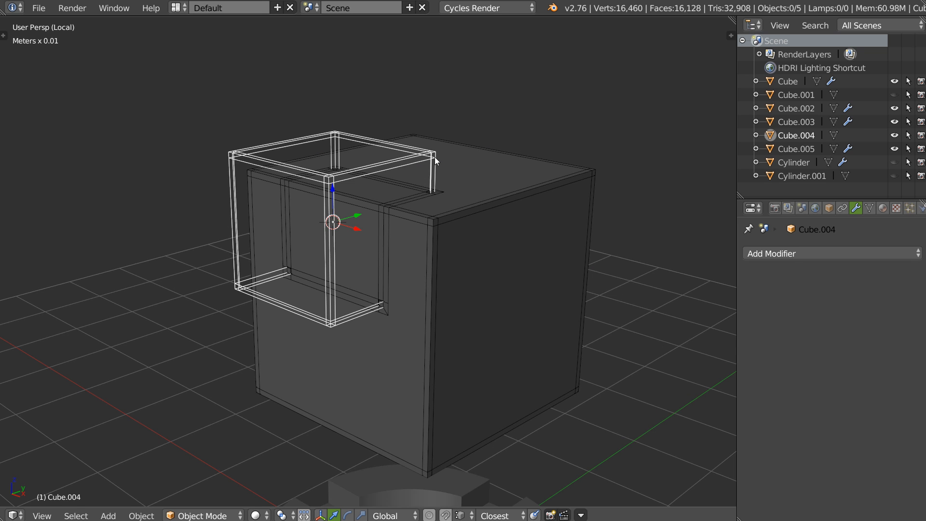
key("Delete")
left_click(321, 234)
- Move the separated piece out of the large cube's notch so both parts stand apart
middle_click_drag(309, 232, 376, 194)
right_click(468, 208)
left_click(560, 149)
left_click_drag(445, 215, 332, 224)
- Dissolve the leftover bevel edges beside the upper corner on the separated piece's mesh
scroll(368, 168, "up", 6)
scroll(390, 190, "up", 2)
middle_click_drag(389, 190, 392, 240, "shift")
key("space")
key("Escape")
key("Tab")
left_click(388, 231)
left_click(392, 250, "alt")
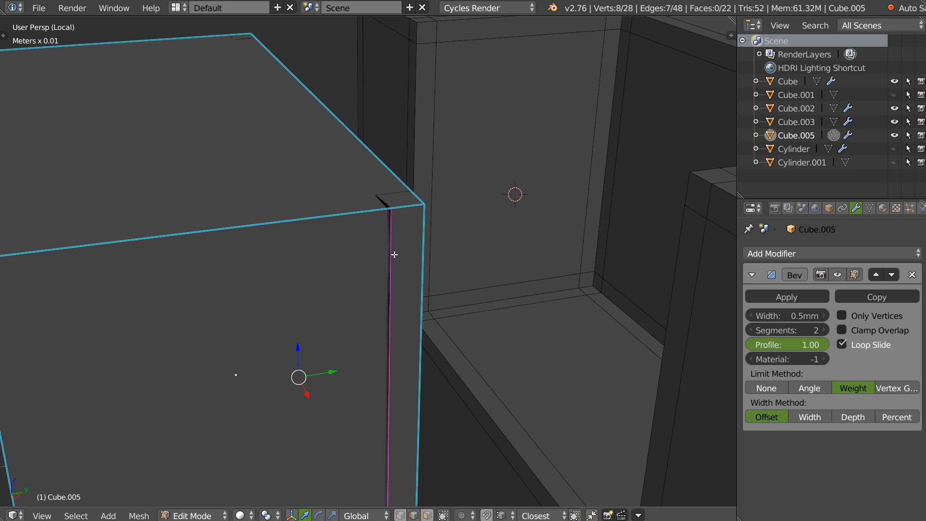
left_click(383, 199)
left_click(390, 264, "alt")
key("ctrl+x")
- Dissolve the remaining leftover bevel edge loops around the separated piece's cut sides and return to Object Mode
middle_click_drag(412, 192, 317, 234)
right_click(196, 249, "alt")
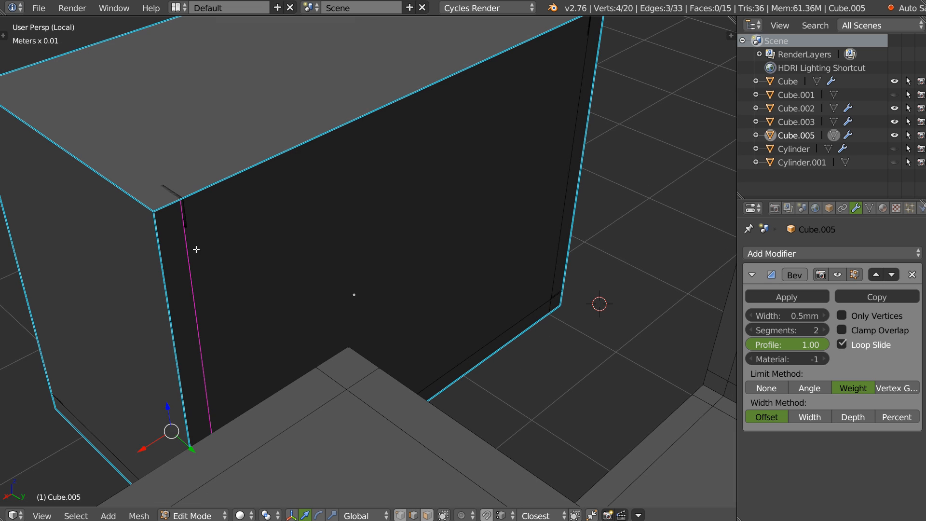
right_click(569, 125, "alt+shift")
right_click(531, 314, "alt+shift")
right_click(554, 251, "alt+shift")
right_click(550, 261, "alt+shift")
scroll(368, 247, "down", 6)
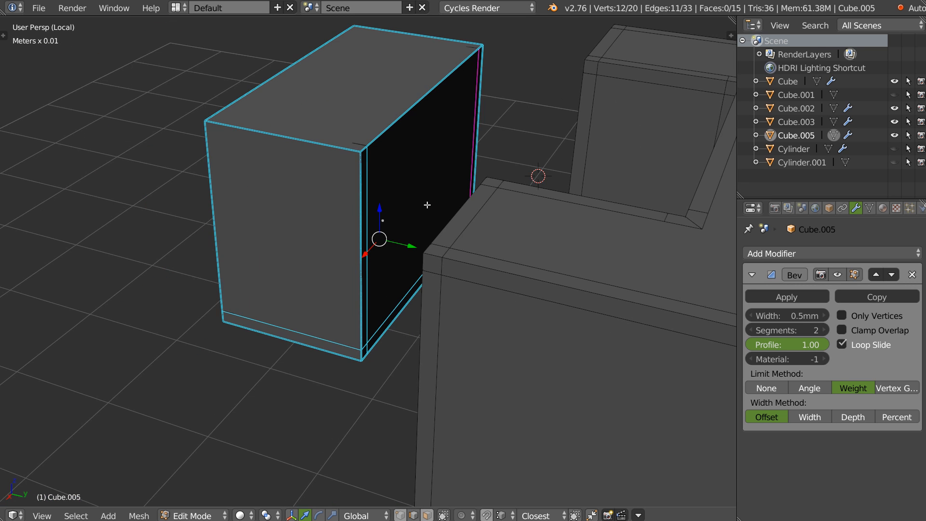
key("ctrl+x")
middle_click_drag(410, 209, 452, 202)
key("Tab")
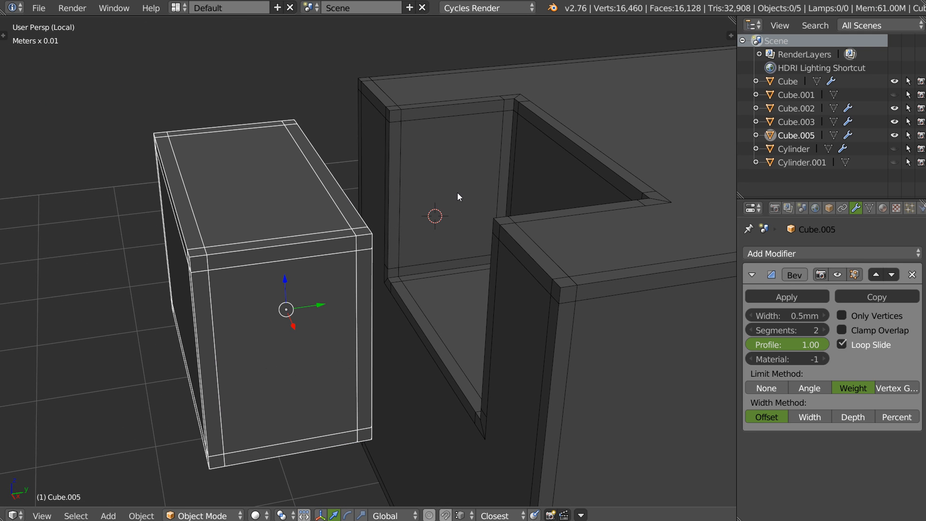
- Add another cube without a bevel, scale it down and place it over the large cube's upper edge opposite the notch
middle_click_drag(342, 235, 516, 197)
right_click(401, 133)
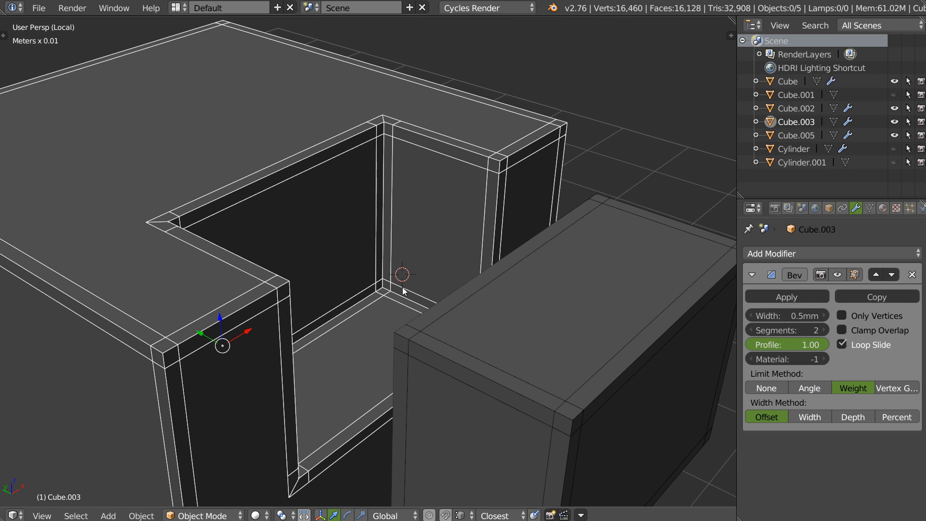
scroll(405, 281, "down", 3)
middle_click_drag(420, 268, 591, 198, "shift")
right_click(511, 220)
left_click(467, 306)
key("s")
left_click(548, 196)
left_click_drag(475, 154, 201, 158)
middle_click_drag(205, 159, 420, 233)
- Split the large cube with the unbeveled cube using Direct ReBool and delete the cutter
left_click(412, 243, "shift")
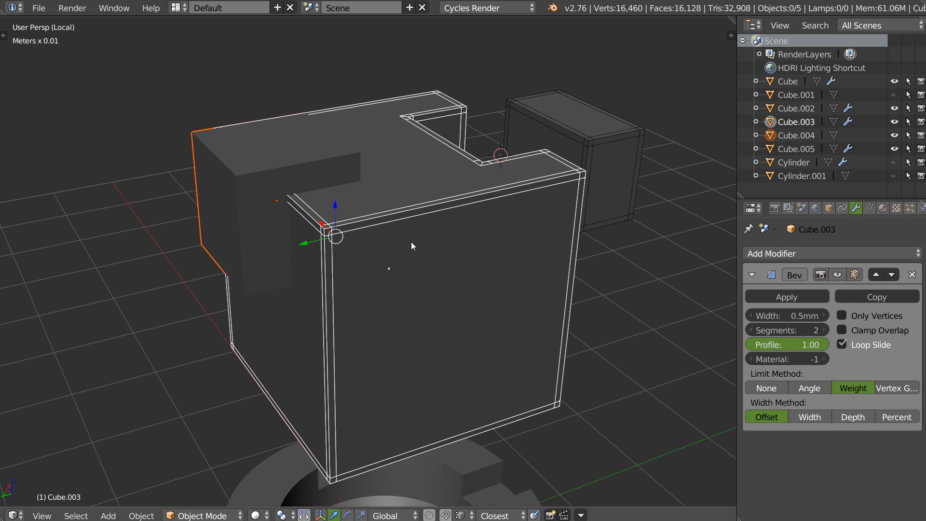
key("q")
left_click(405, 153)
middle_click_drag(280, 202, 385, 212)
left_click(418, 183)
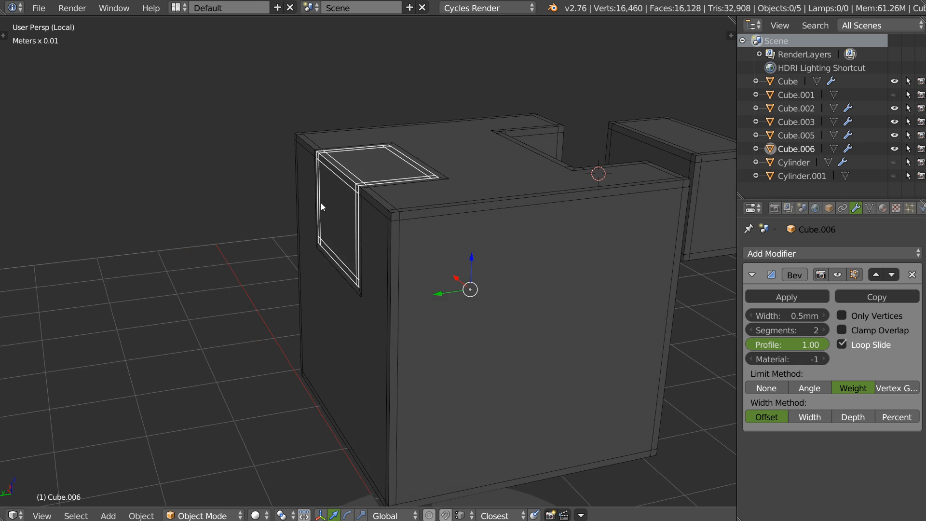
- Move the newly separated piece out of the second notch along the Y axis
middle_click_drag(322, 207, 445, 256)
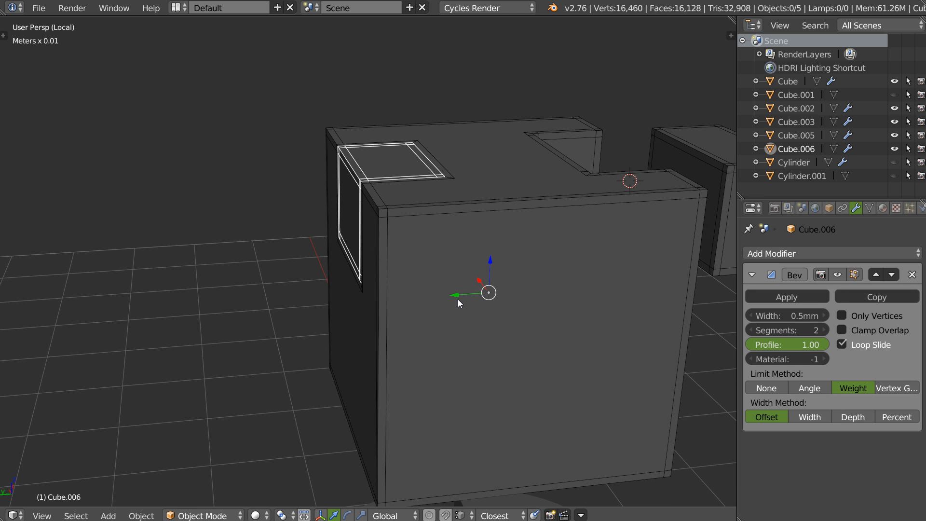
scroll(424, 174, "up", 3)
middle_click_drag(486, 157, 503, 187)
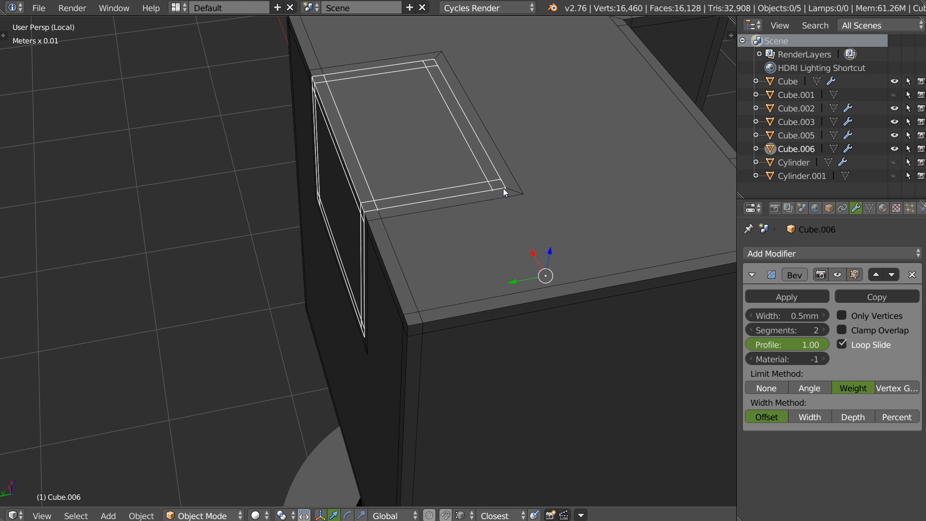
left_click_drag(511, 281, 262, 308)
middle_click_drag(263, 309, 365, 192)
- Bevel the inner edges of the large cube's second notch with two segments and return to Object Mode
right_click(430, 185)
key("Tab")
right_click(399, 157)
right_click(427, 189, "shift")
key("alt+z")
middle_click_drag(264, 158, 227, 164)
right_click(318, 161, "shift")
right_click(311, 196, "shift")
right_click(336, 199, "shift")
middle_click_drag(337, 207, 353, 210)
key("q")
key("Escape")
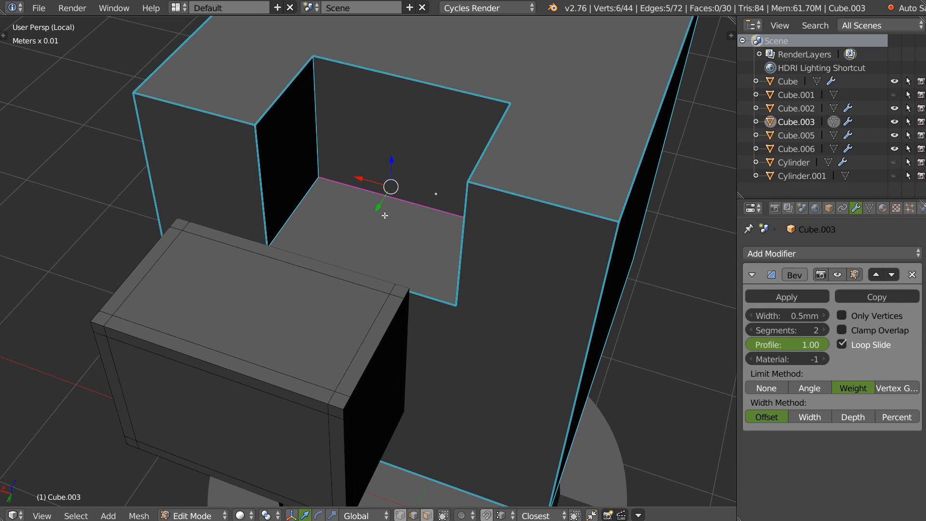
key("ctrl+b")
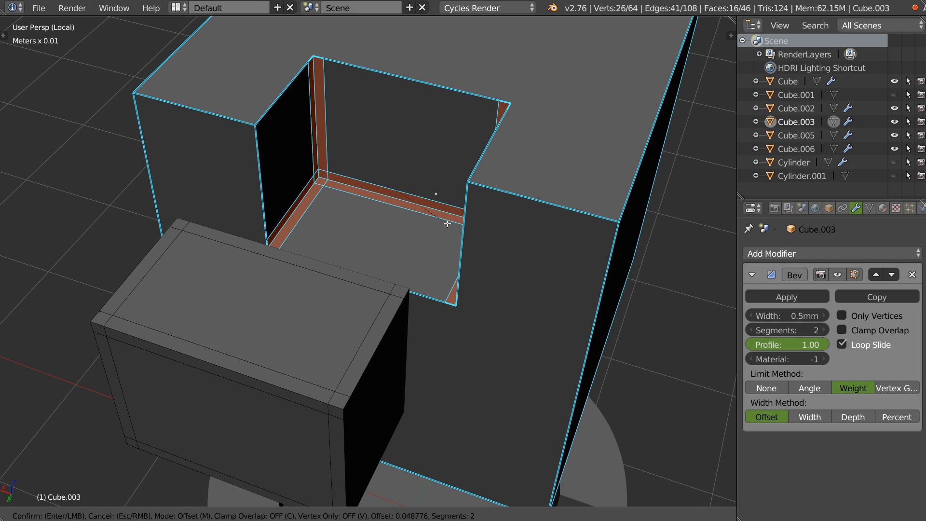
left_click(441, 199)
key("Tab")
left_click(441, 190)
- Delete both separated pieces and the large notched cube
middle_click_drag(438, 183, 504, 184)
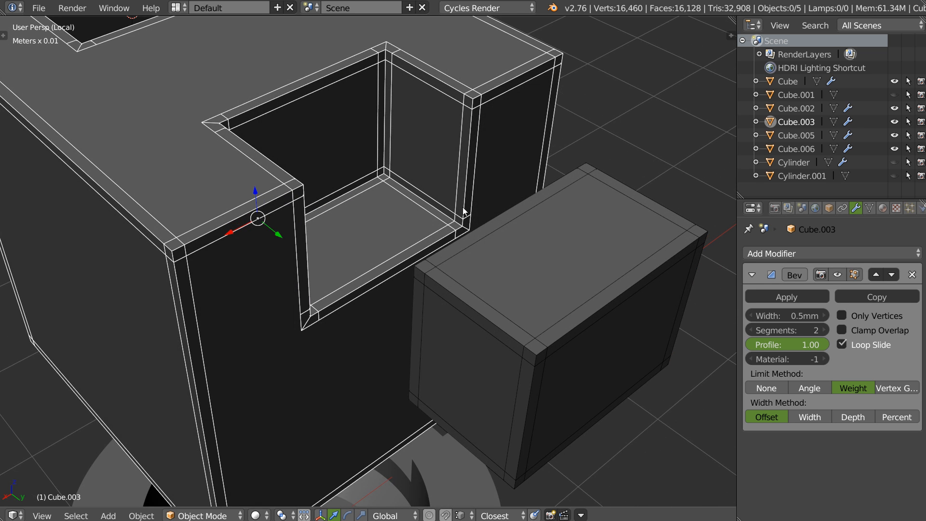
scroll(538, 243, "down", 2)
middle_click_drag(515, 247, 528, 227)
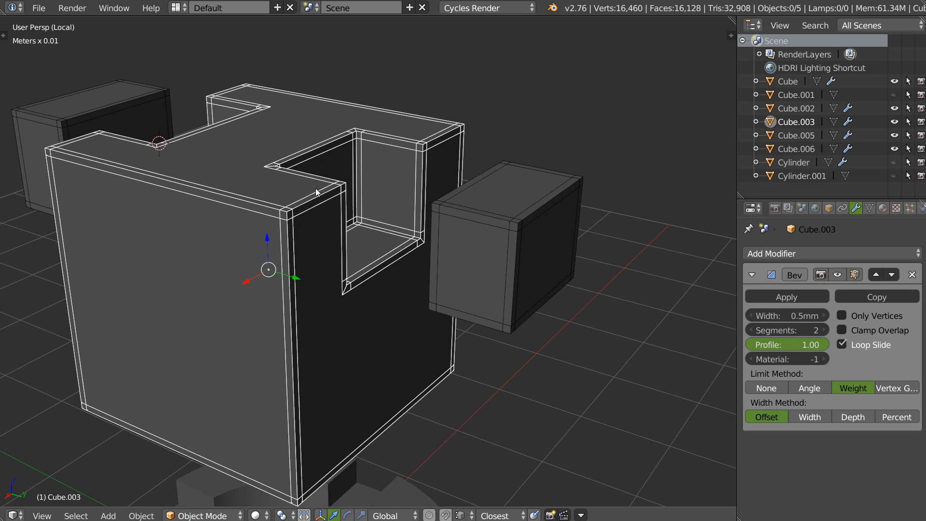
middle_click_drag(374, 154, 334, 129)
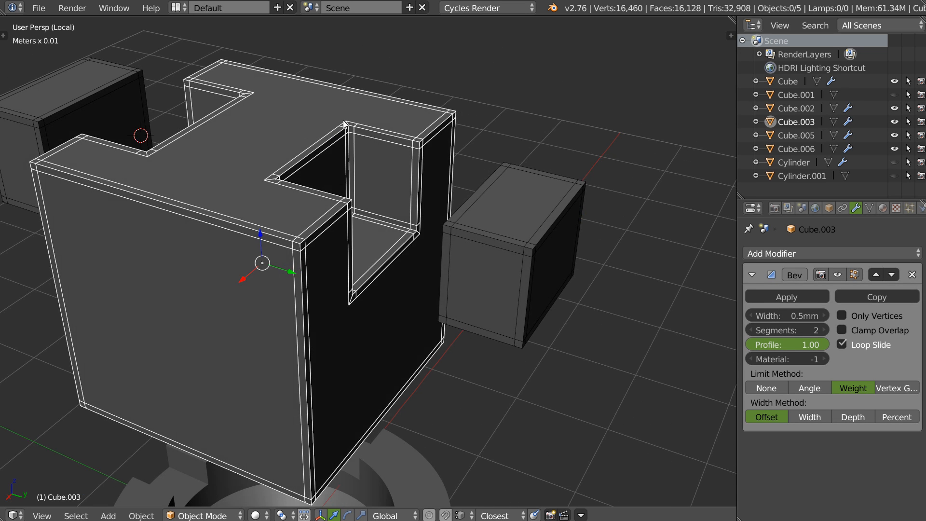
middle_click_drag(471, 225, 497, 139)
right_click(528, 163)
scroll(536, 158, "down", 4)
key("x")
left_click(452, 194)
right_click(291, 190)
key("x")
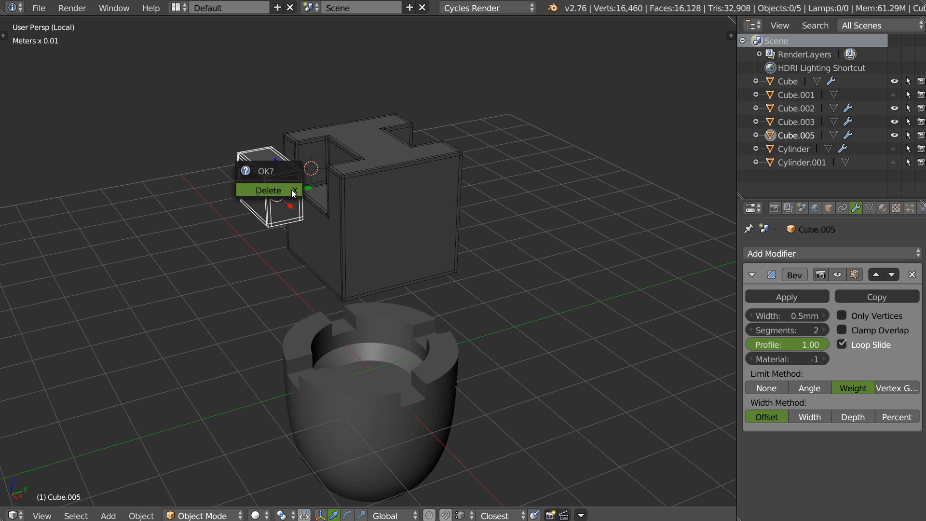
left_click(291, 190)
right_click(393, 208)
key("x")
left_click(392, 206)
- Select the notched cup and review the Hard Surface and general object operations offered in Object Mode
middle_click_drag(381, 212, 358, 315)
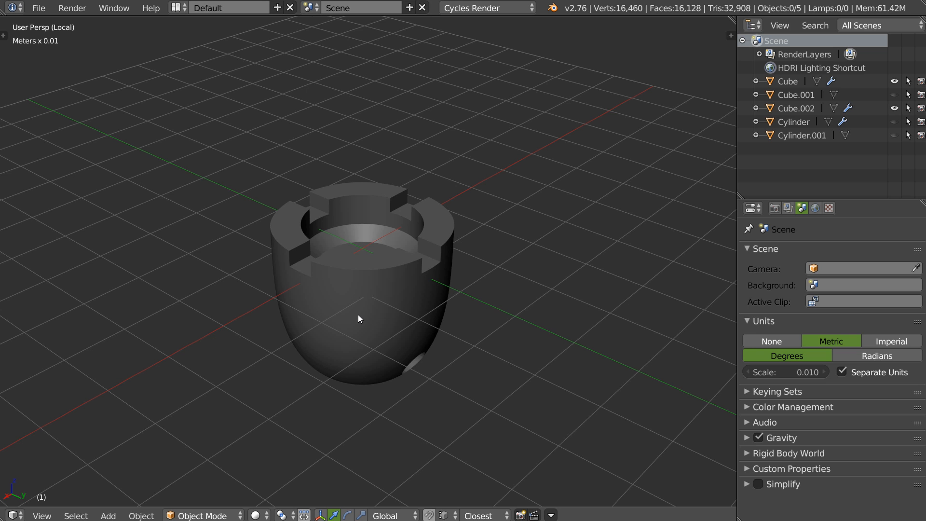
middle_click_drag(440, 247, 453, 278)
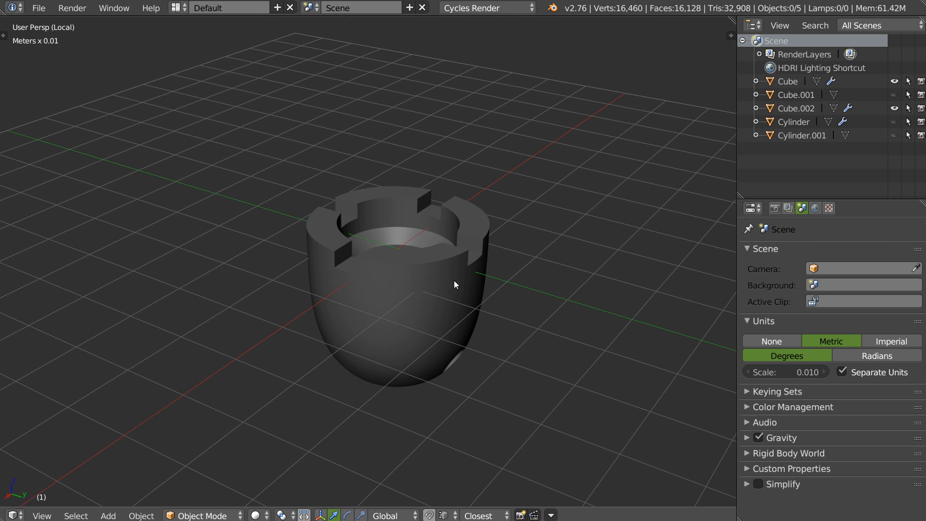
key("space")
left_click(439, 294)
left_click(425, 295)
key("space")
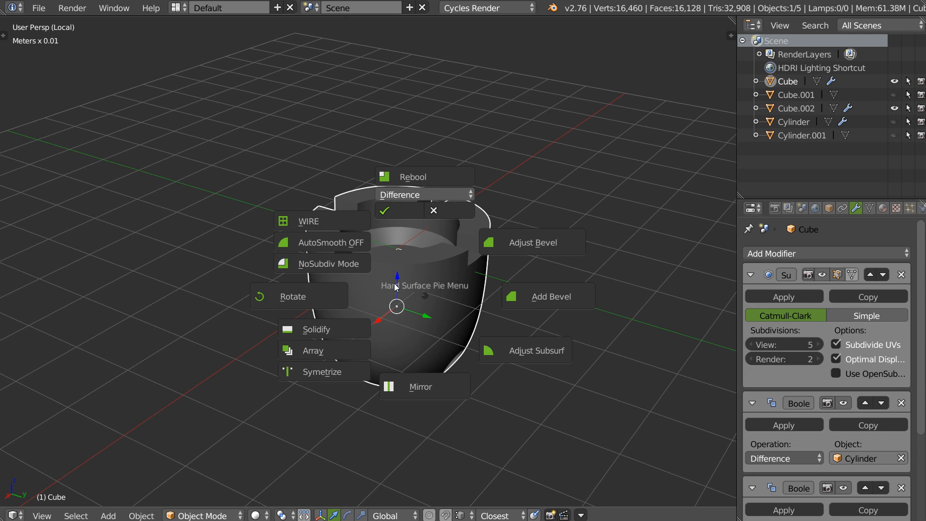
right_click(435, 287)
right_click(485, 291)
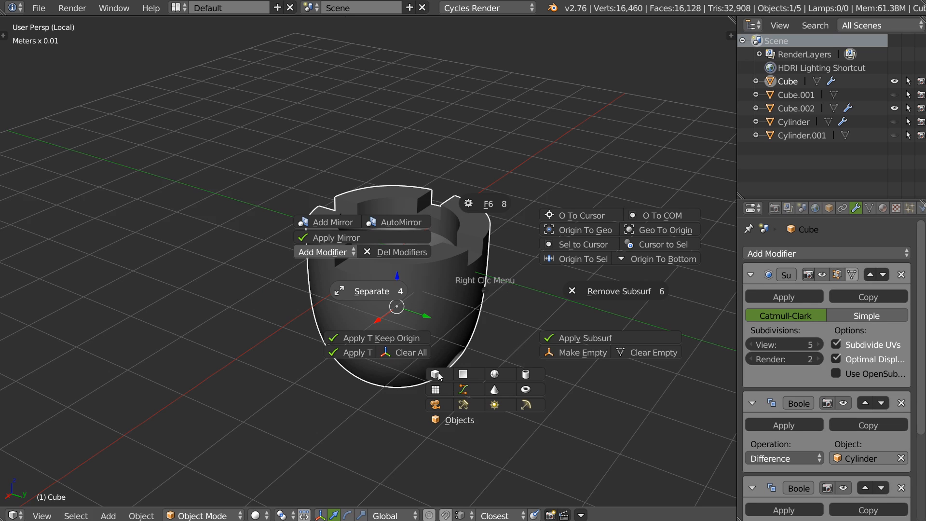
left_click(442, 370)
right_click(502, 294, "shift")
- Review the Hard Surface operations offered for the cup's mesh in Edit Mode and return to Object Mode
right_click(503, 293)
key("Tab")
right_click(461, 305, "shift")
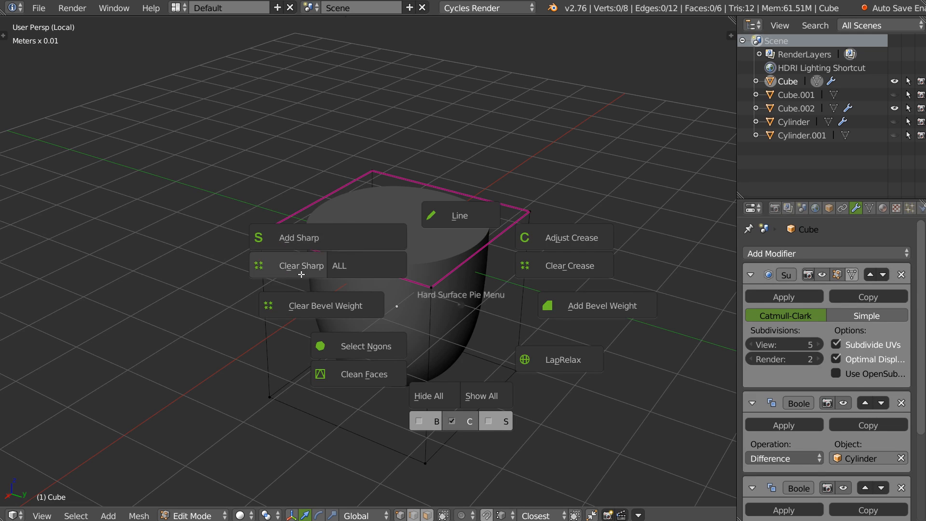
left_click(339, 255)
middle_click_drag(355, 252, 398, 271)
key("Tab")
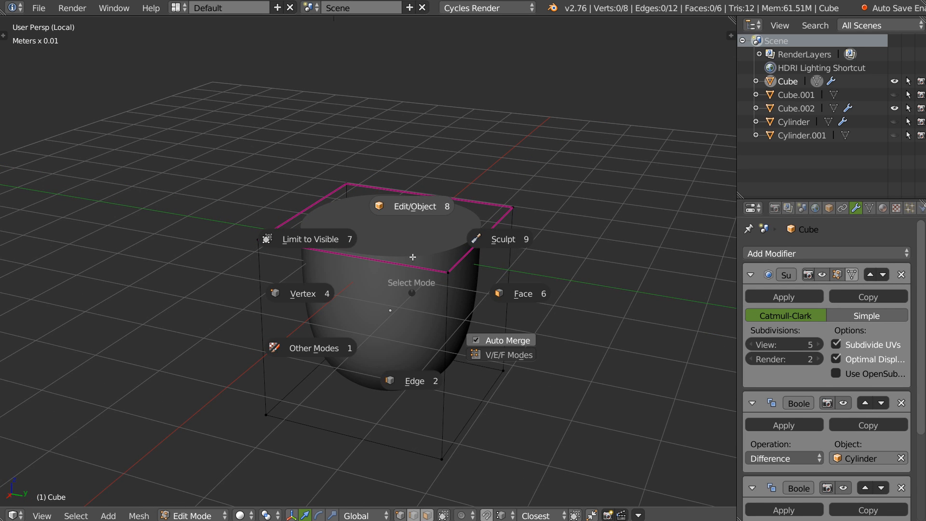
left_click(418, 204)
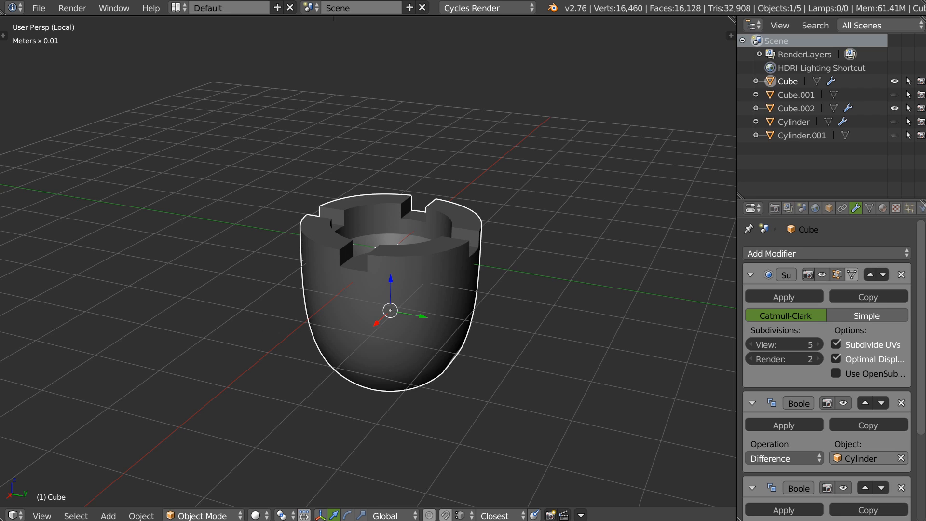